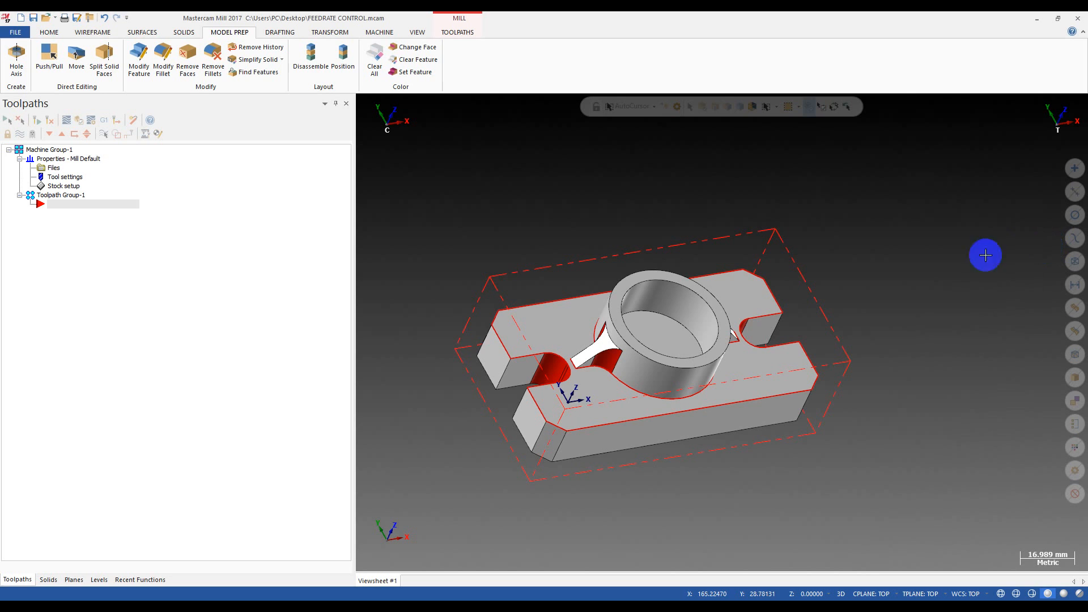
Step: Examine the part's slots, boss, ribs and surrounding stock boundary from angled and top views
mouse_move(797, 280)
middle_down()
mouse_move(819, 308)
mouse_move(784, 289)
mouse_move(784, 308)
mouse_move(763, 313)
mouse_move(783, 323)
mouse_move(739, 352)
mouse_move(661, 346)
mouse_move(685, 357)
middle_up()
middle_drag(544, 340, 557, 366)
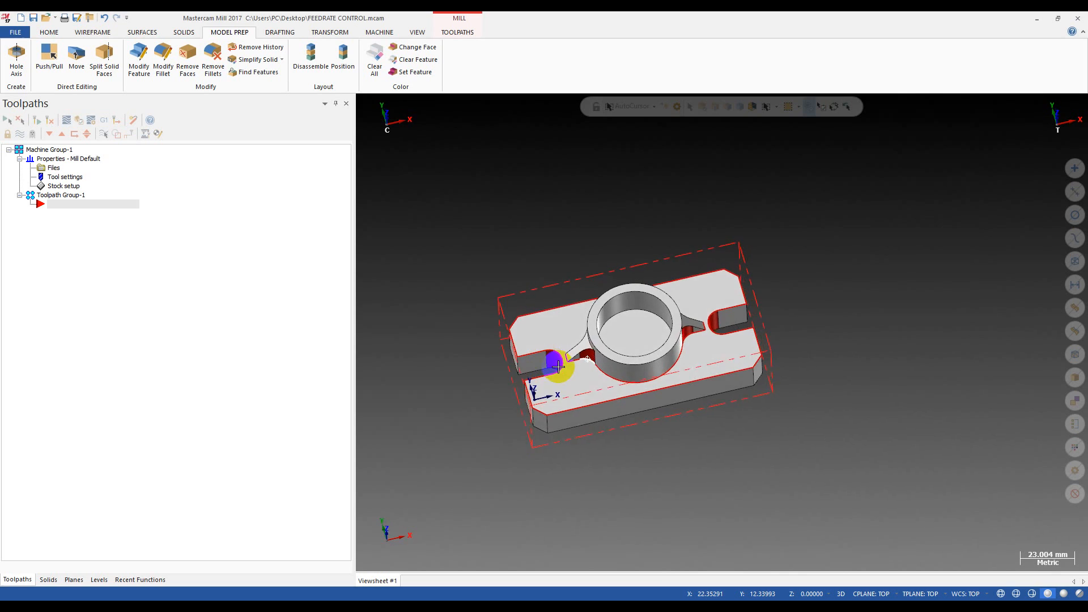
scroll(565, 368, up, 4)
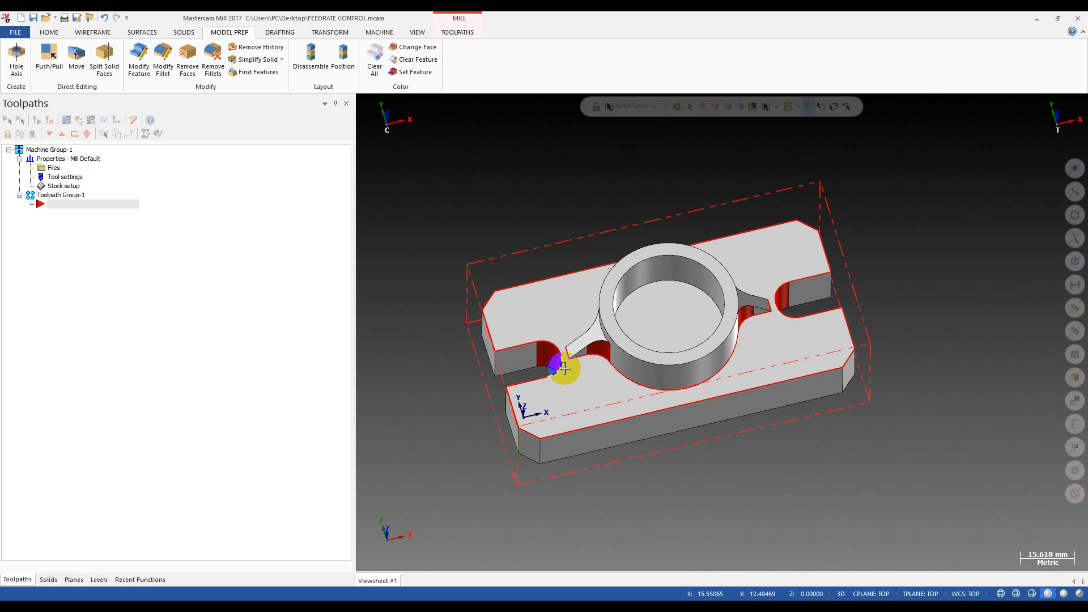
middle_drag(423, 335, 442, 325)
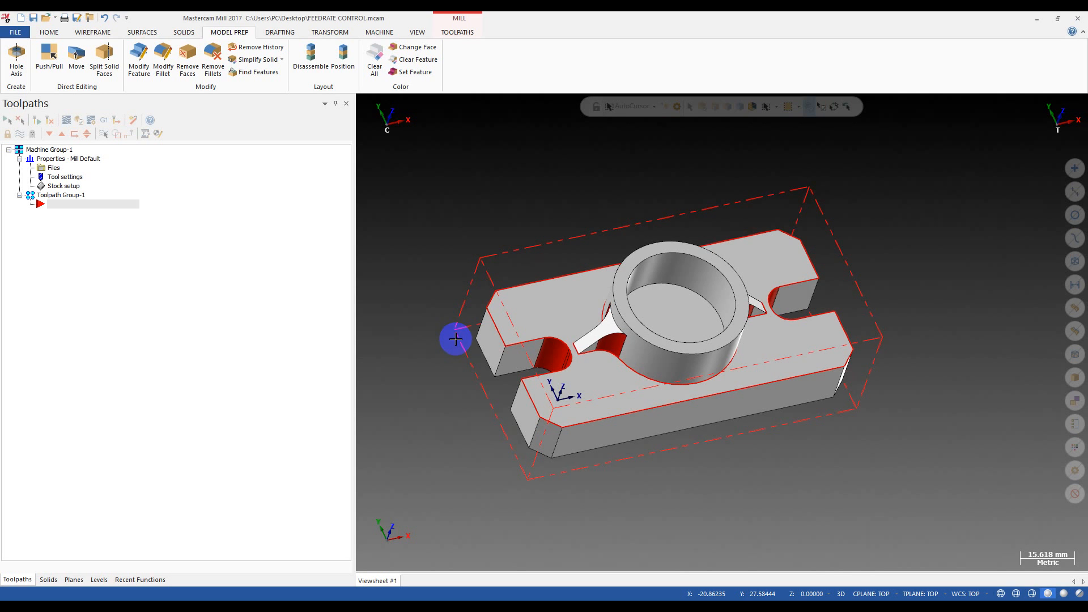
scroll(456, 339, up, 2)
right_drag(481, 344, 459, 366)
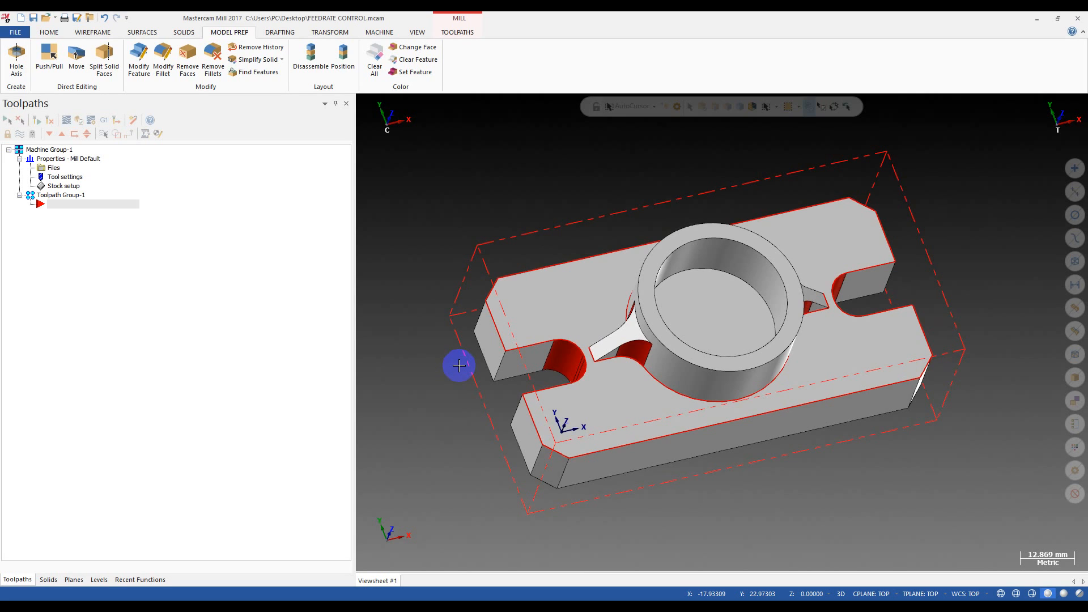
mouse_move(459, 365)
middle_down()
mouse_move(440, 355)
mouse_move(450, 372)
mouse_move(468, 357)
middle_up()
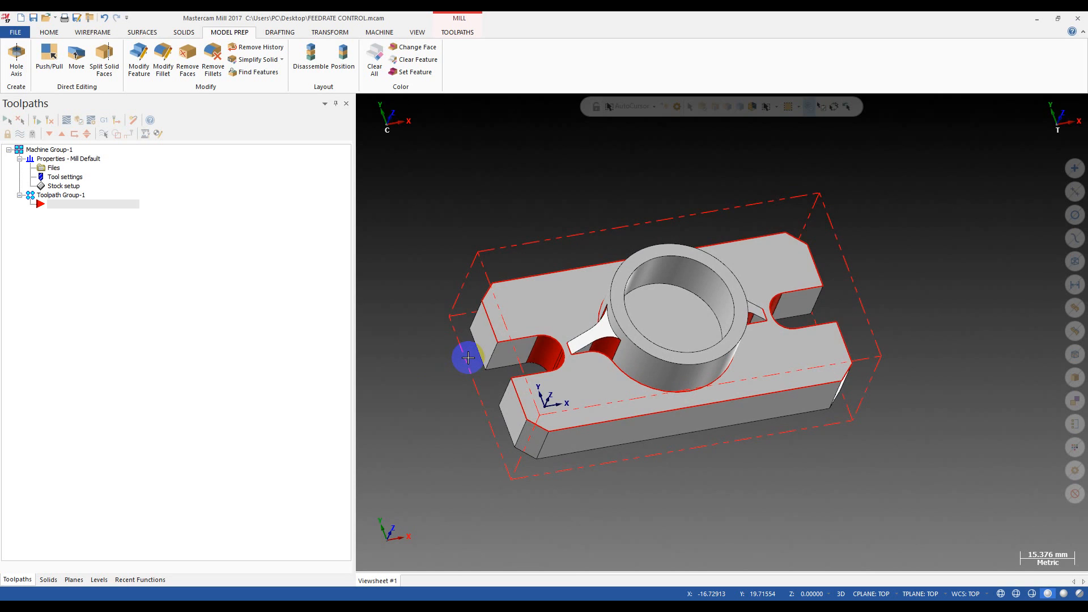
key(alt+1)
scroll(469, 358, down, 1)
middle_drag(514, 339, 545, 307)
scroll(457, 306, up, 2)
middle_drag(462, 317, 527, 351)
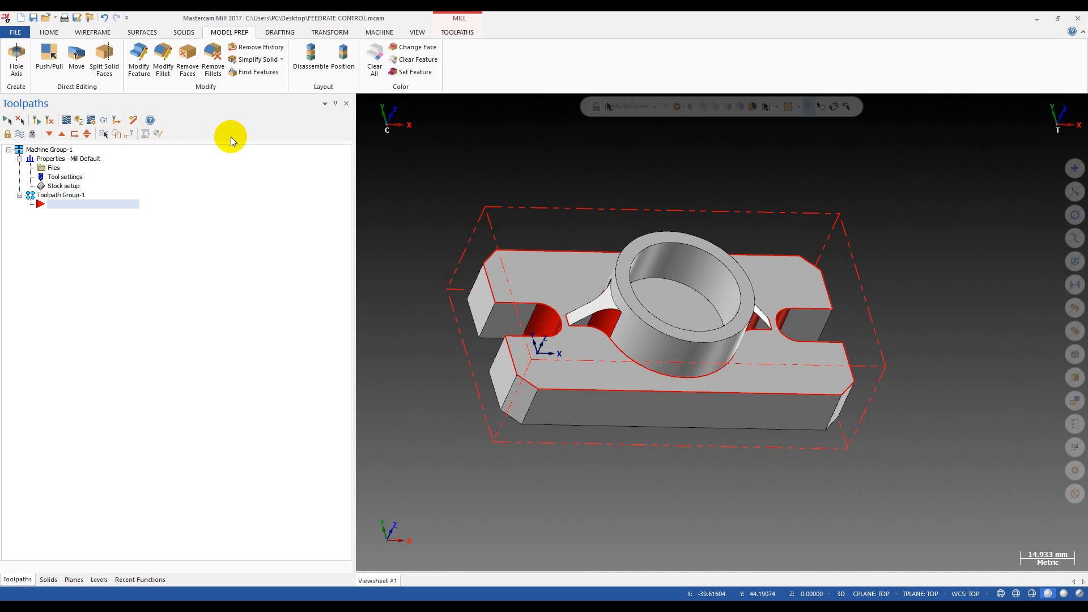
scroll(430, 180, down, 1)
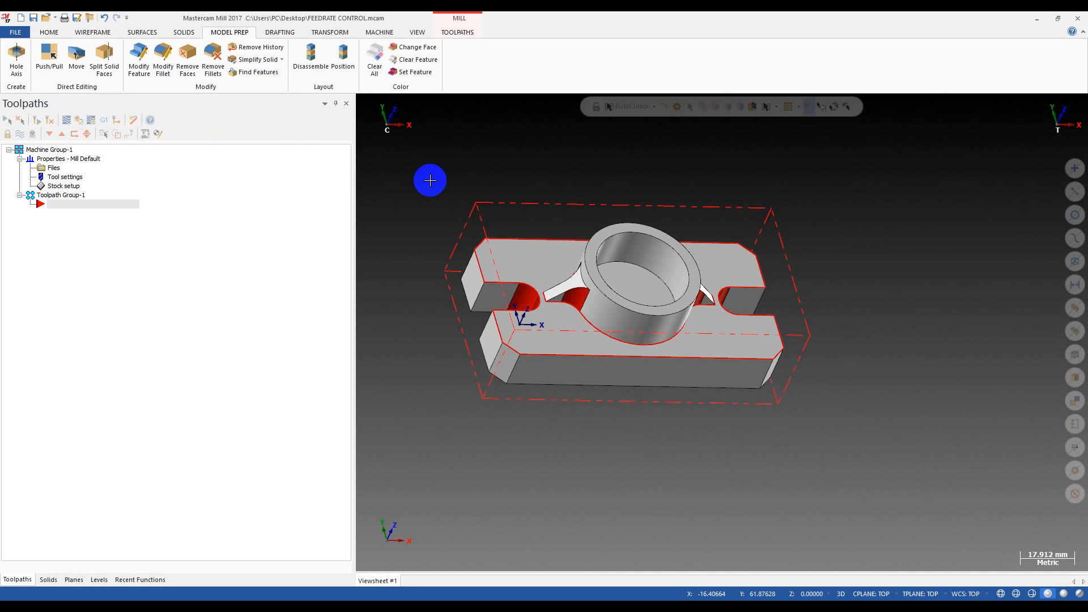
key(alt+1)
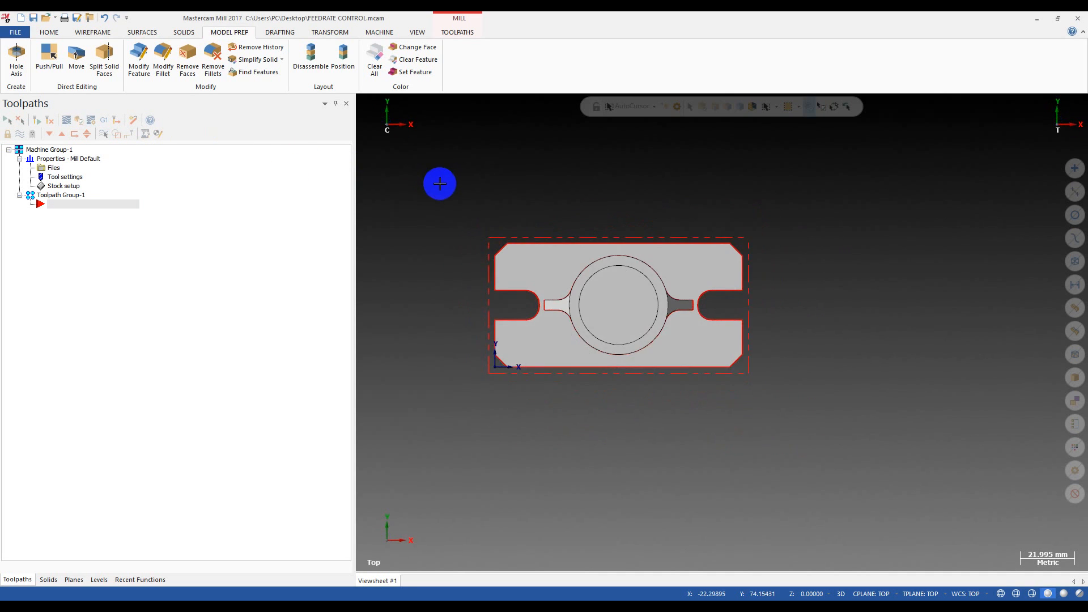
scroll(547, 226, up, 2)
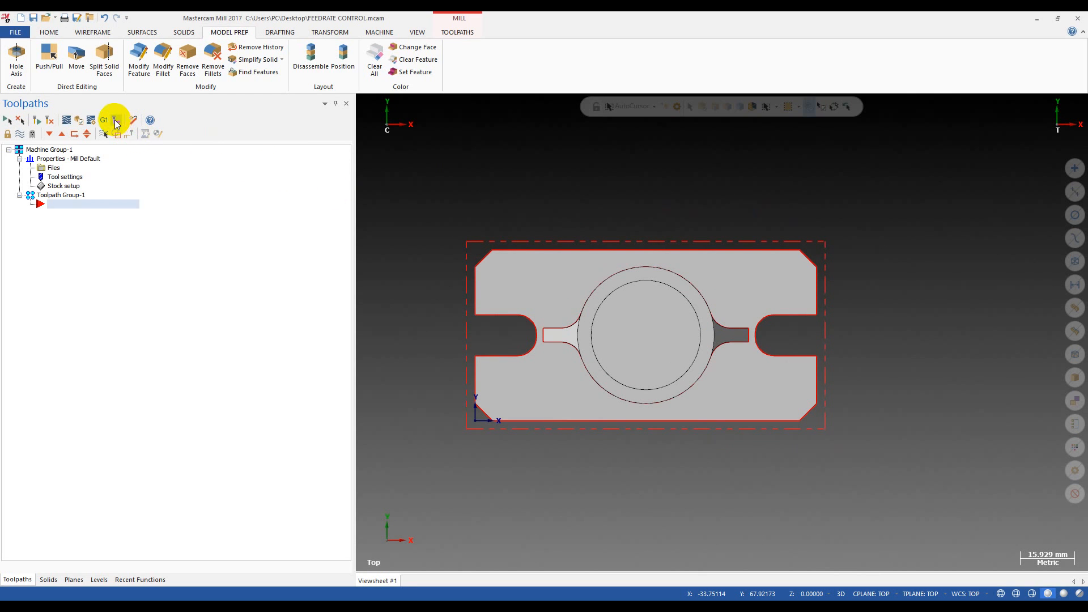
middle_drag(401, 230, 555, 213)
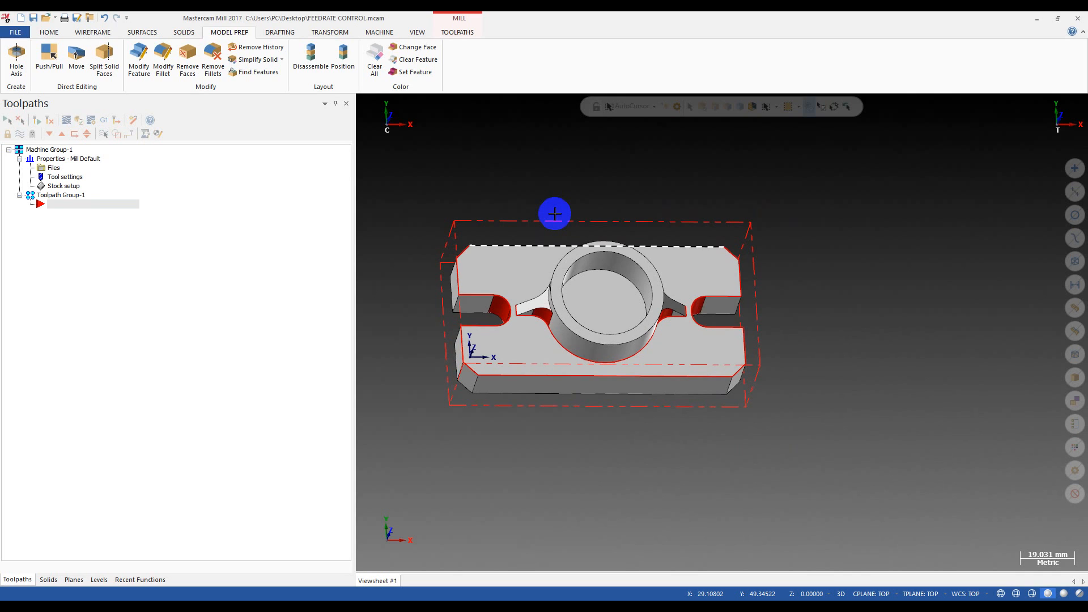
key(alt+1)
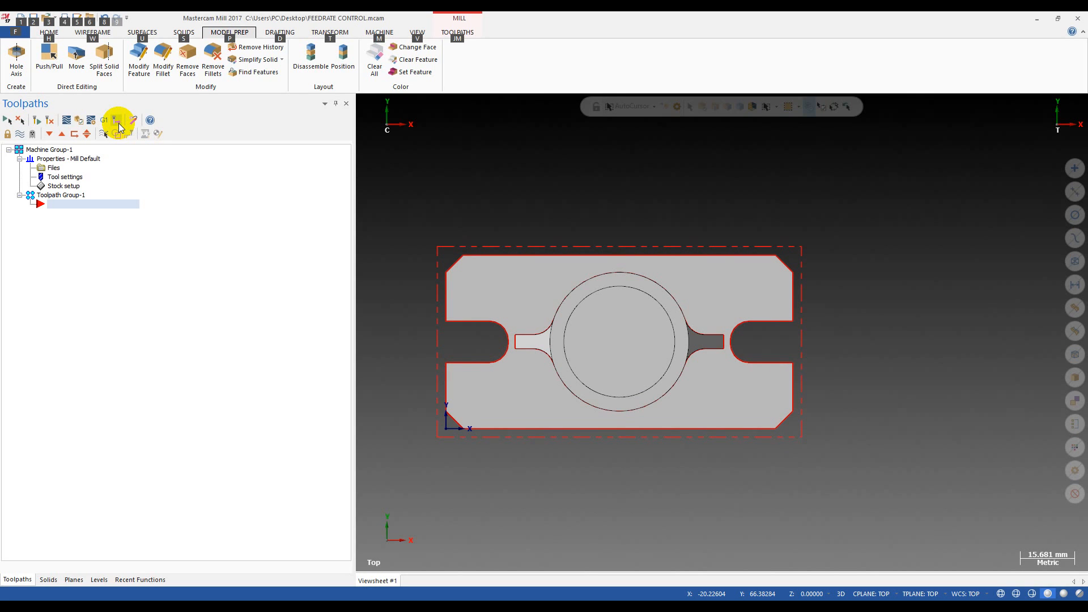
scroll(510, 240, down, 1)
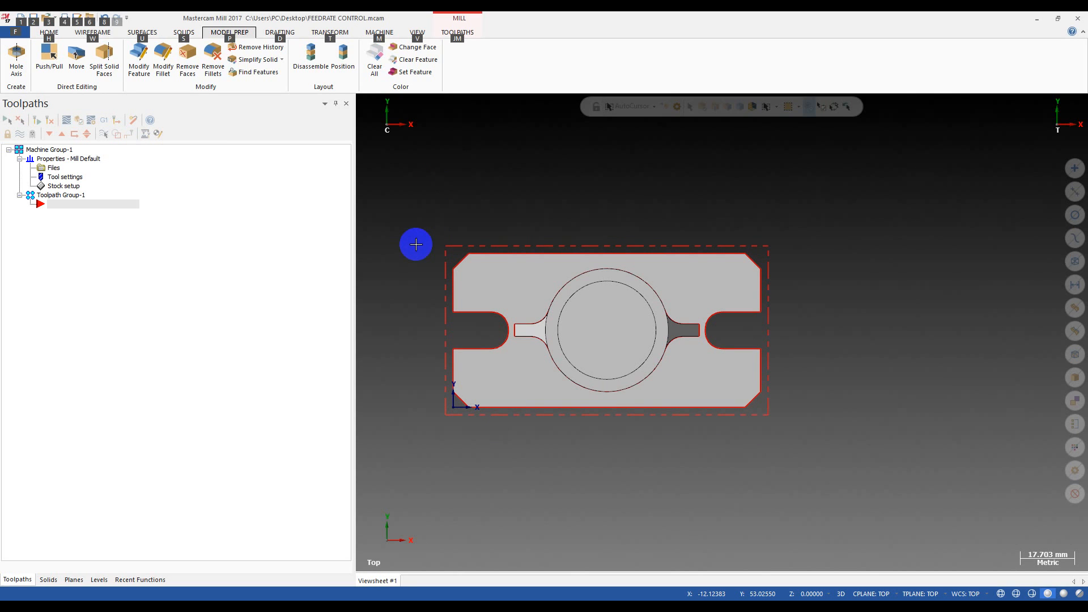
mouse_move(427, 289)
middle_down()
mouse_move(445, 262)
mouse_move(404, 277)
mouse_move(448, 258)
mouse_move(449, 227)
mouse_move(496, 207)
mouse_move(525, 202)
mouse_move(531, 266)
mouse_move(525, 247)
mouse_move(522, 272)
mouse_move(544, 223)
mouse_move(638, 220)
mouse_move(518, 275)
mouse_move(496, 437)
mouse_move(561, 270)
mouse_move(553, 311)
mouse_move(547, 299)
mouse_move(562, 262)
mouse_move(499, 309)
mouse_move(518, 365)
mouse_move(505, 273)
mouse_move(551, 299)
mouse_move(517, 304)
mouse_move(540, 324)
mouse_move(425, 270)
mouse_move(500, 323)
mouse_move(496, 442)
mouse_move(457, 284)
mouse_move(535, 286)
mouse_move(498, 274)
mouse_move(501, 245)
mouse_move(515, 247)
mouse_move(472, 285)
mouse_move(469, 311)
mouse_move(513, 309)
mouse_move(477, 340)
mouse_move(461, 344)
mouse_move(408, 316)
mouse_move(447, 331)
mouse_move(486, 238)
mouse_move(489, 334)
mouse_move(510, 292)
mouse_move(595, 236)
mouse_move(539, 318)
mouse_move(554, 260)
mouse_move(452, 365)
mouse_move(409, 299)
middle_up()
key(alt+1)
Step: Measure the radius of the rounded red slot end with dynamic analysis
scroll(409, 300, up, 3)
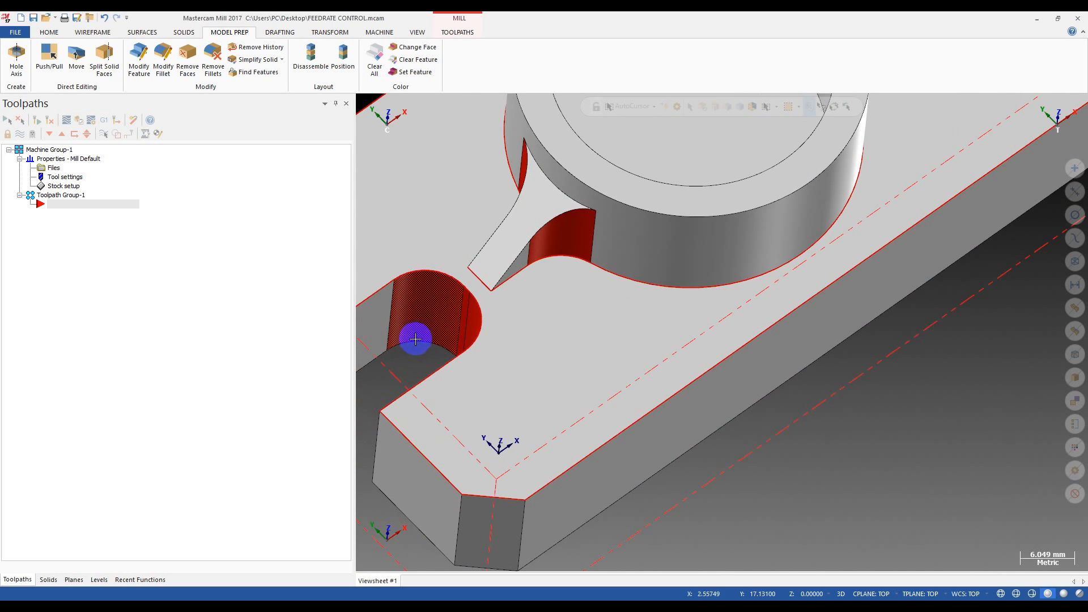
click(49, 32)
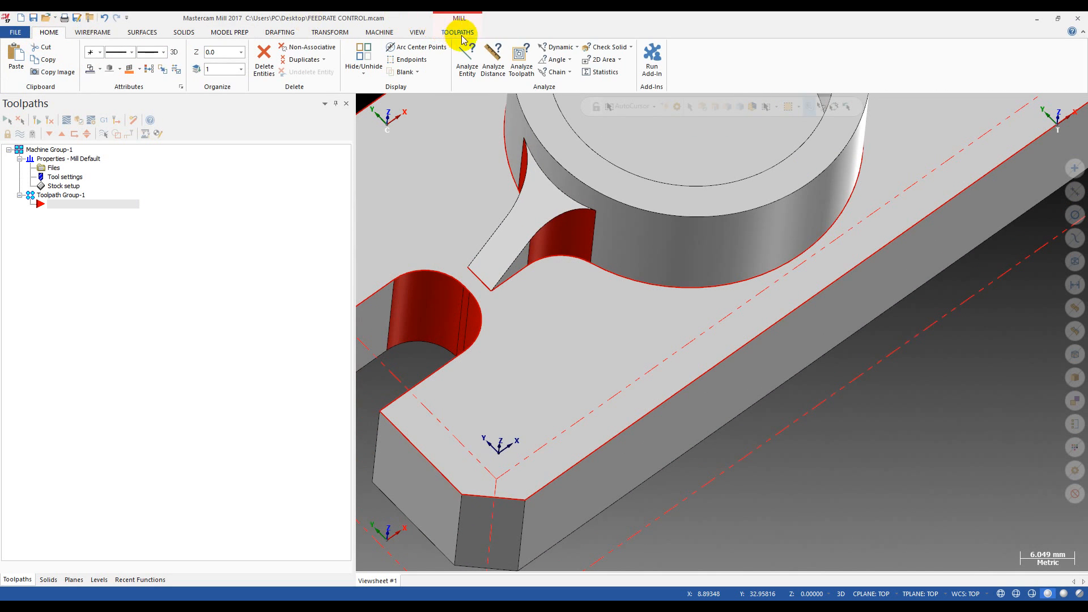
click(555, 48)
click(424, 314)
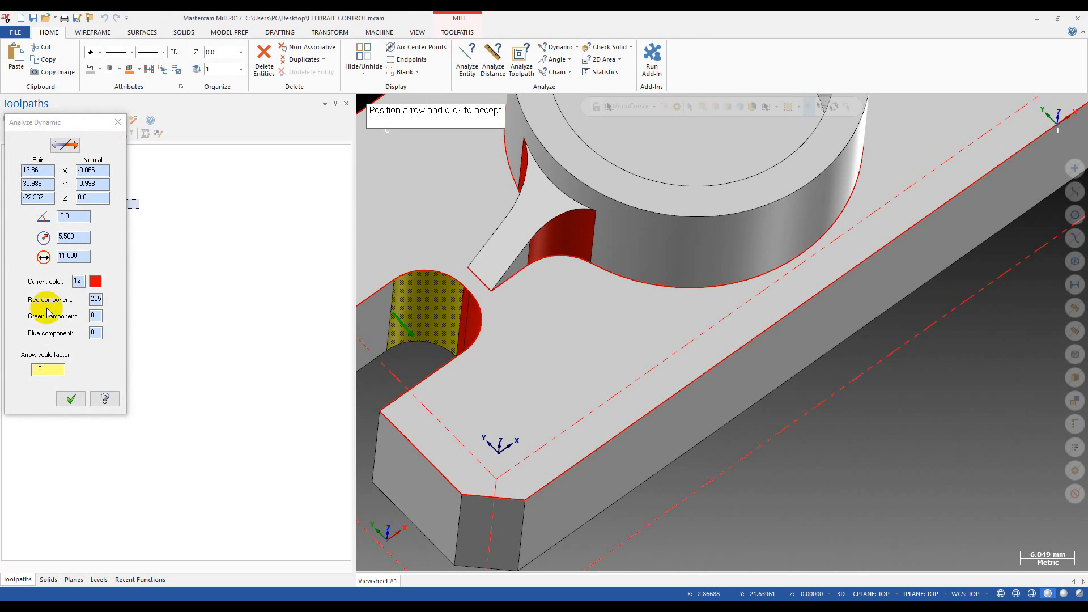
click(72, 252)
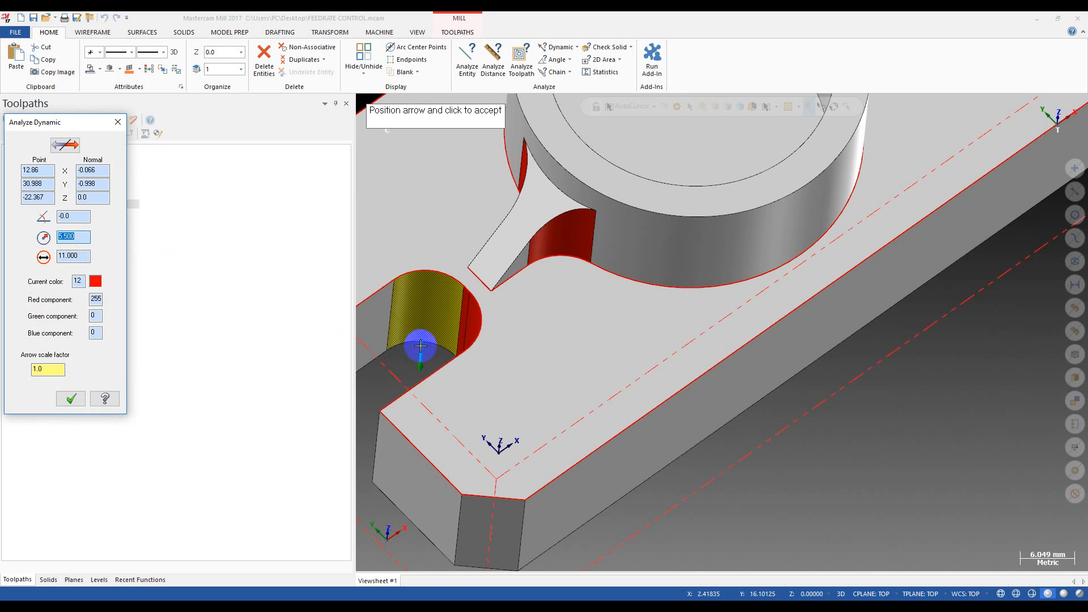
key(Escape)
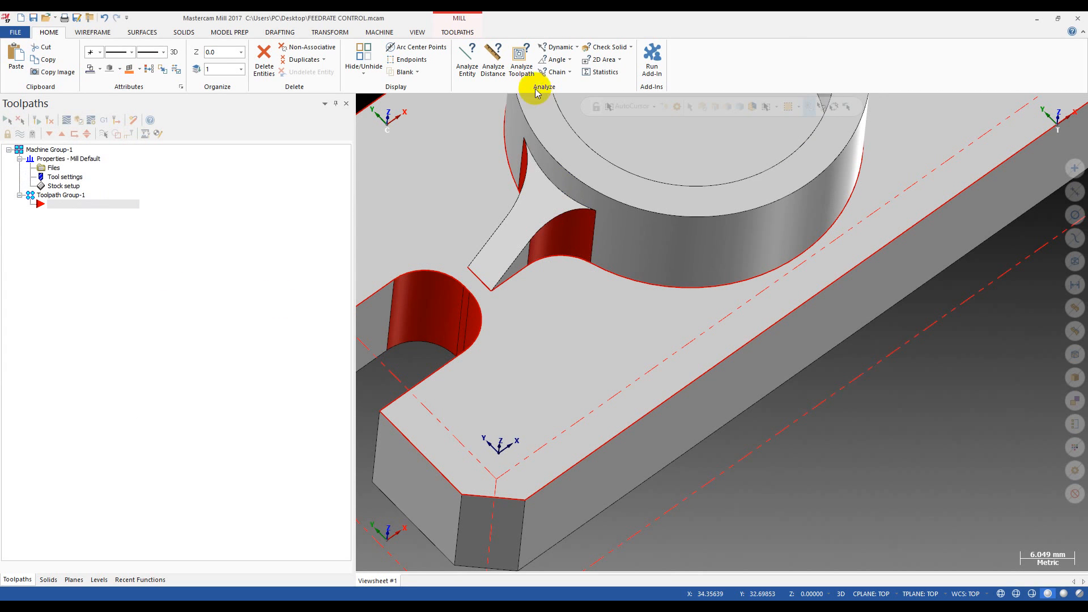
Step: Measure the radius of the red fillet between the rib and the round boss with dynamic analysis
click(550, 49)
click(561, 234)
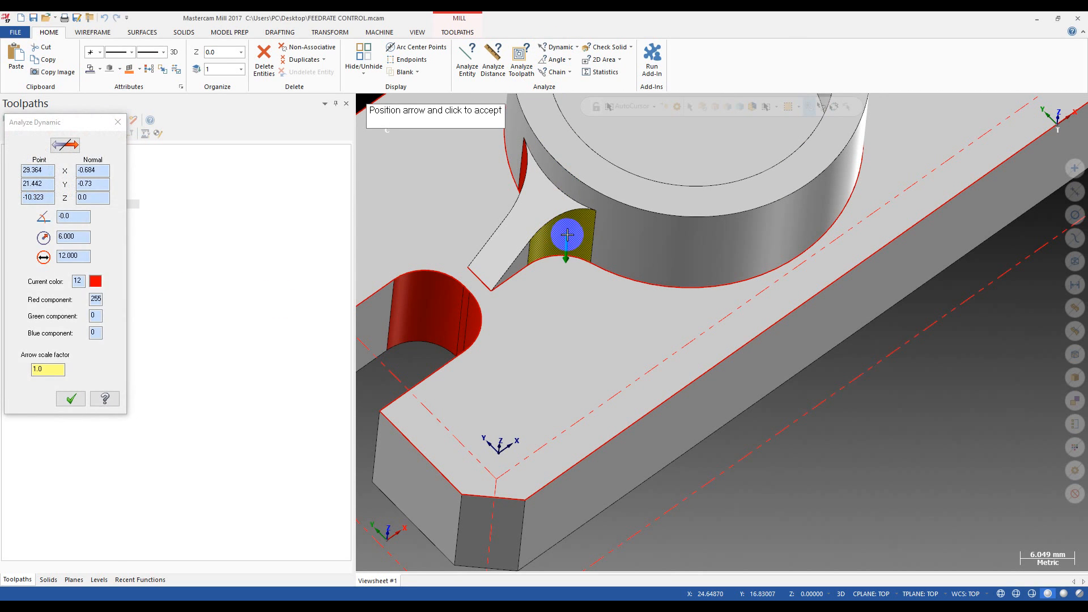
click(568, 235)
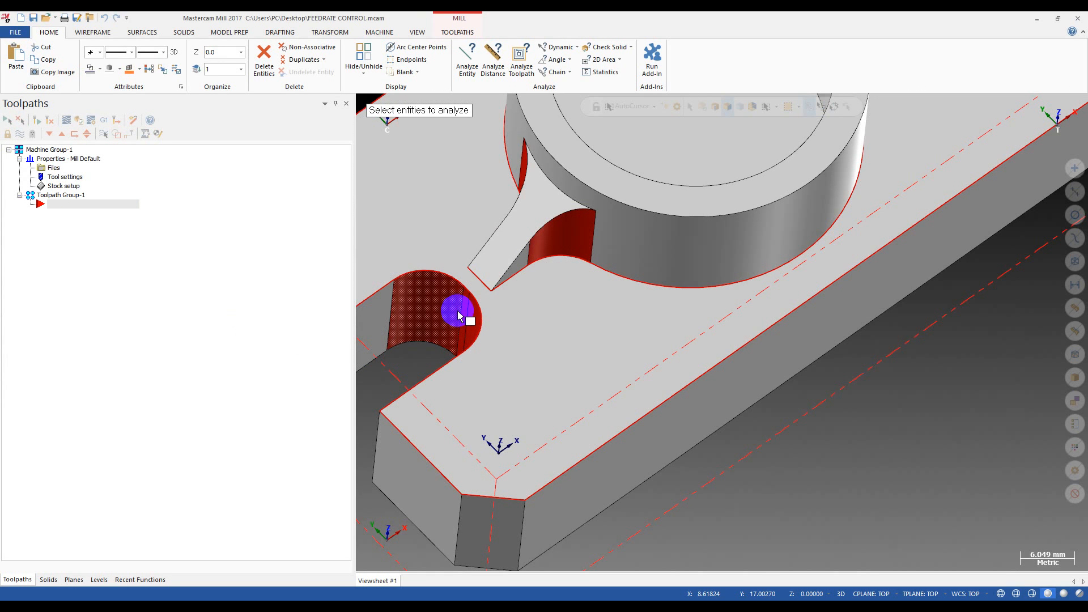
scroll(619, 326, down, 2)
key(Escape)
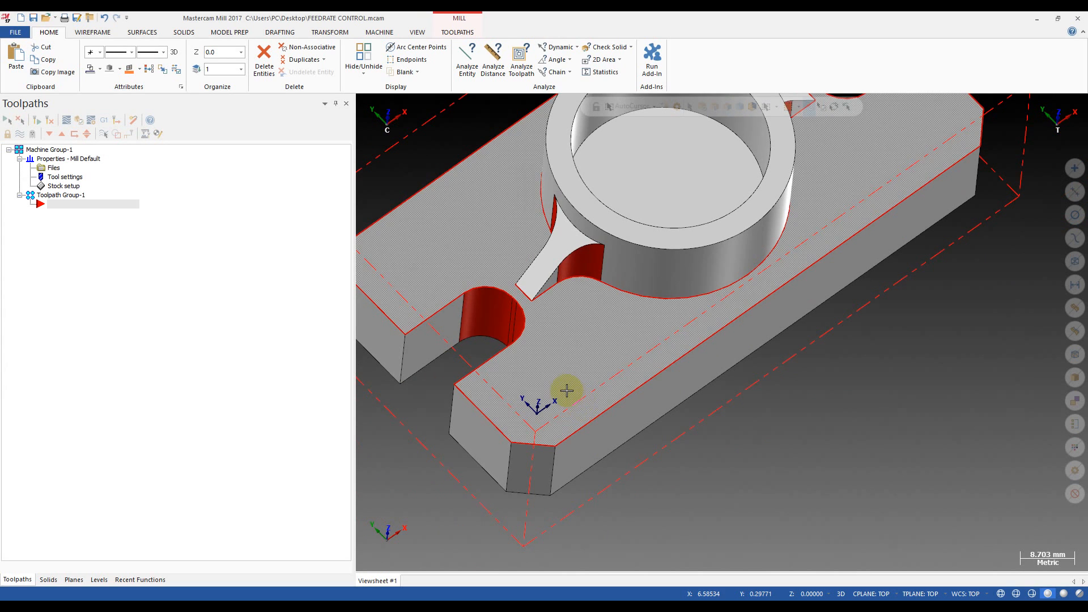
Step: Check the rectangular stock's Z height in the stock setup, and leave the settings without changes
scroll(567, 391, down, 5)
key(alt+1)
middle_drag(600, 384, 584, 272)
click(63, 186)
click(570, 360)
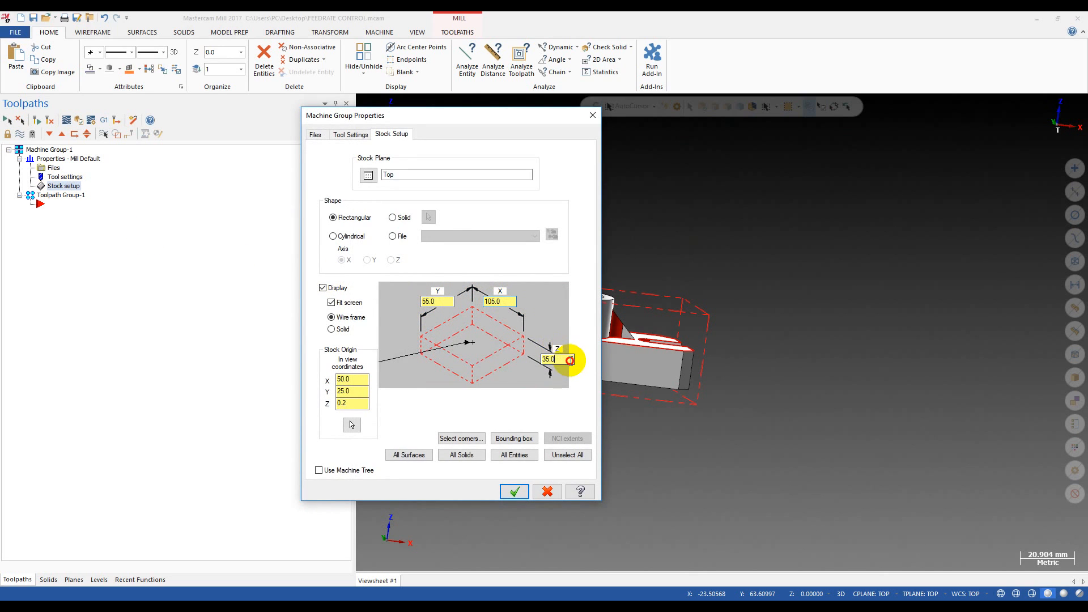
key(Escape)
Step: Examine the plate's outer profile and its clearance to the stock boundary from angled and top views
key(alt+1)
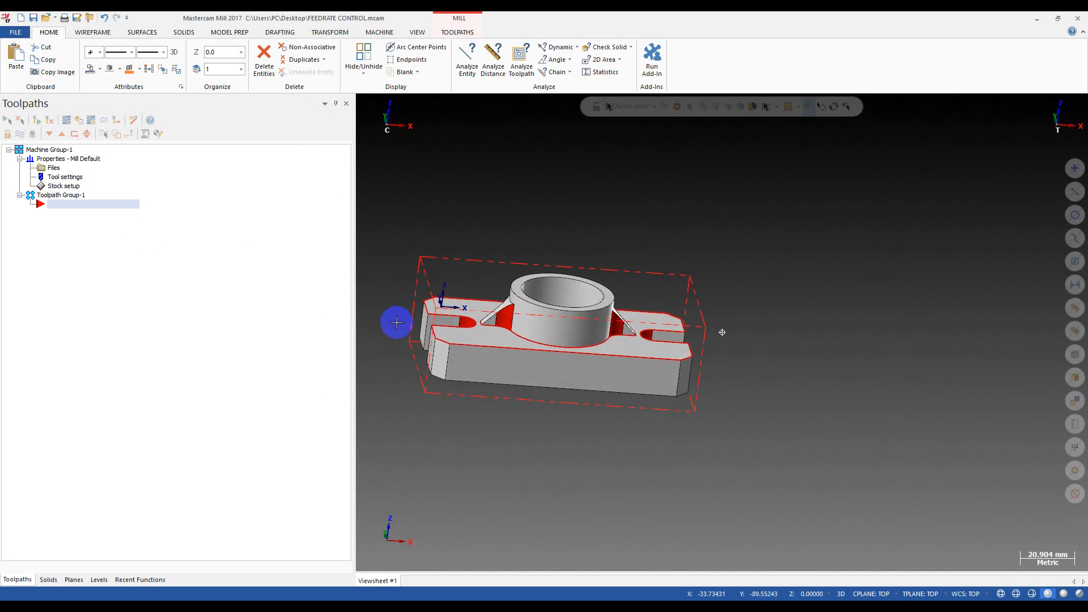
scroll(526, 286, up, 1)
middle_drag(526, 287, 522, 255)
key(alt+1)
click(487, 193)
key(alt)
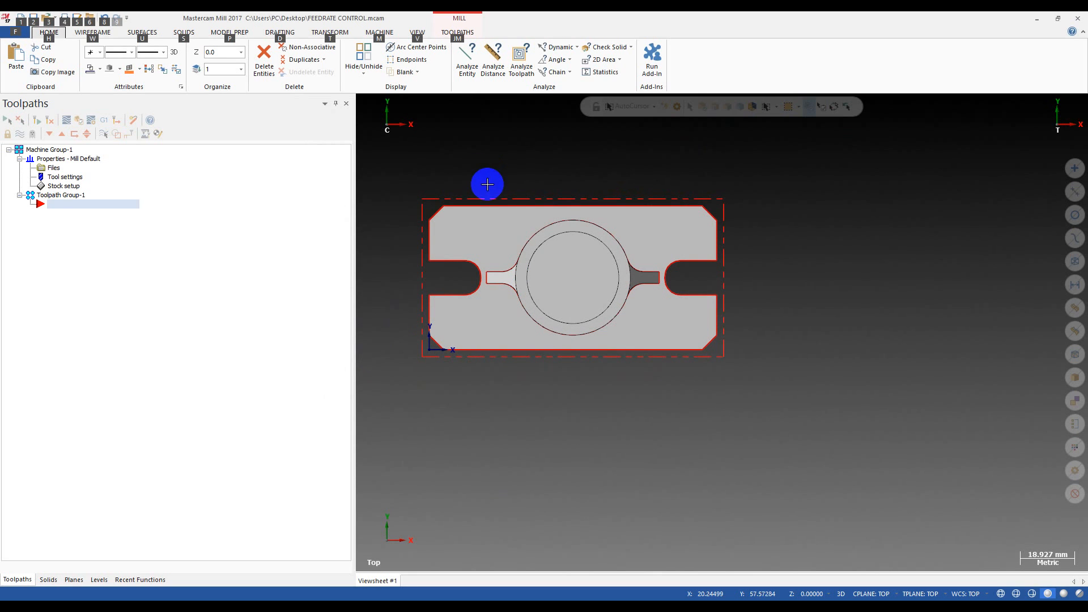
scroll(489, 187, up, 3)
scroll(547, 277, down, 3)
middle_drag(523, 187, 546, 267)
key(alt+1)
key(alt)
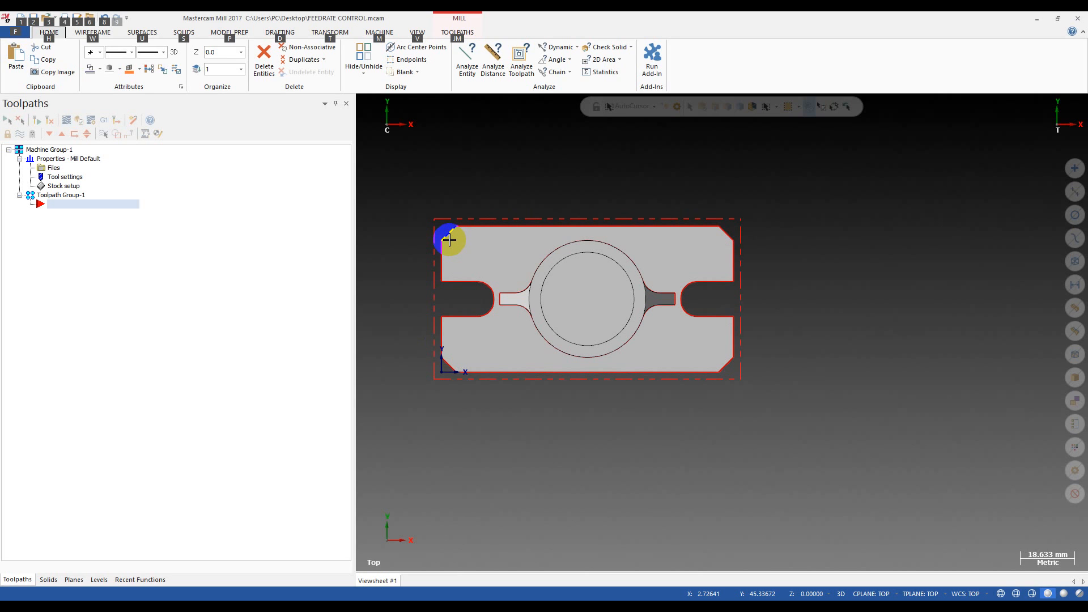
Step: Create a 2D Dynamic Mill toolpath with the NC name FEEDRATE CONTROL
click(470, 32)
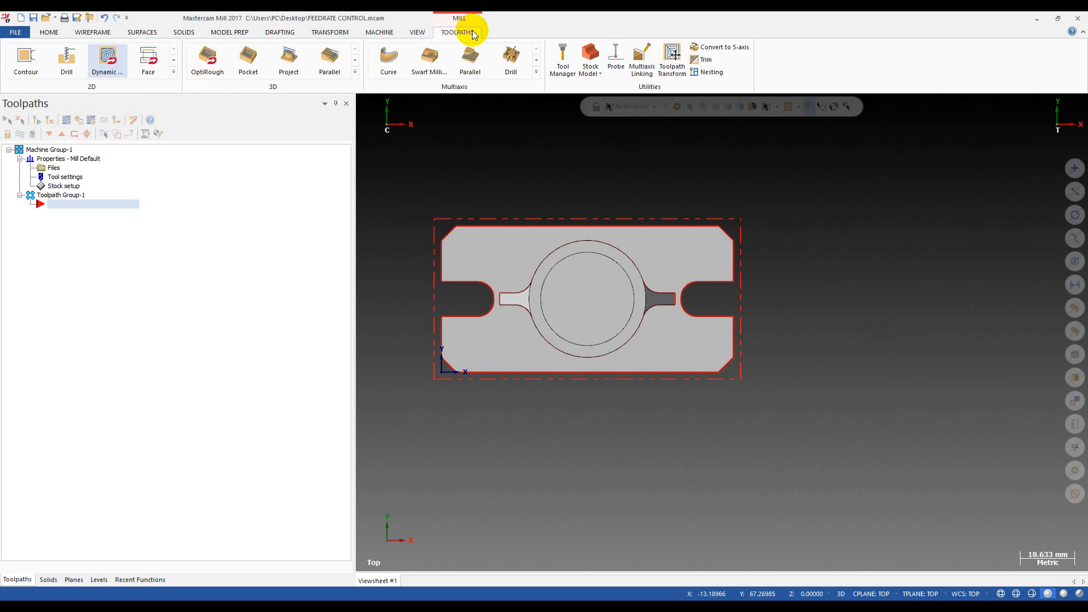
click(107, 58)
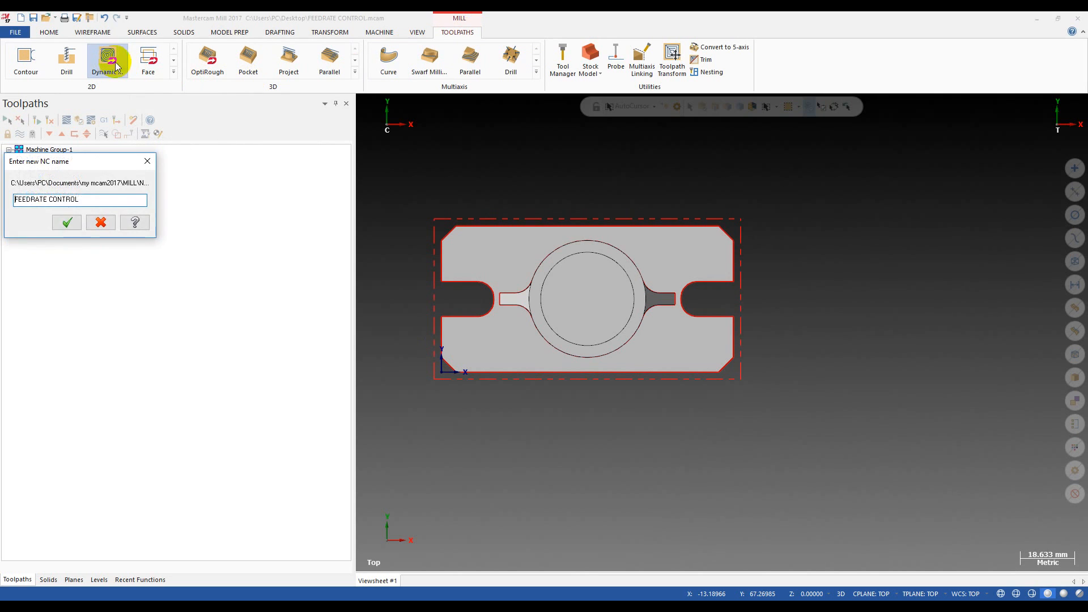
click(68, 224)
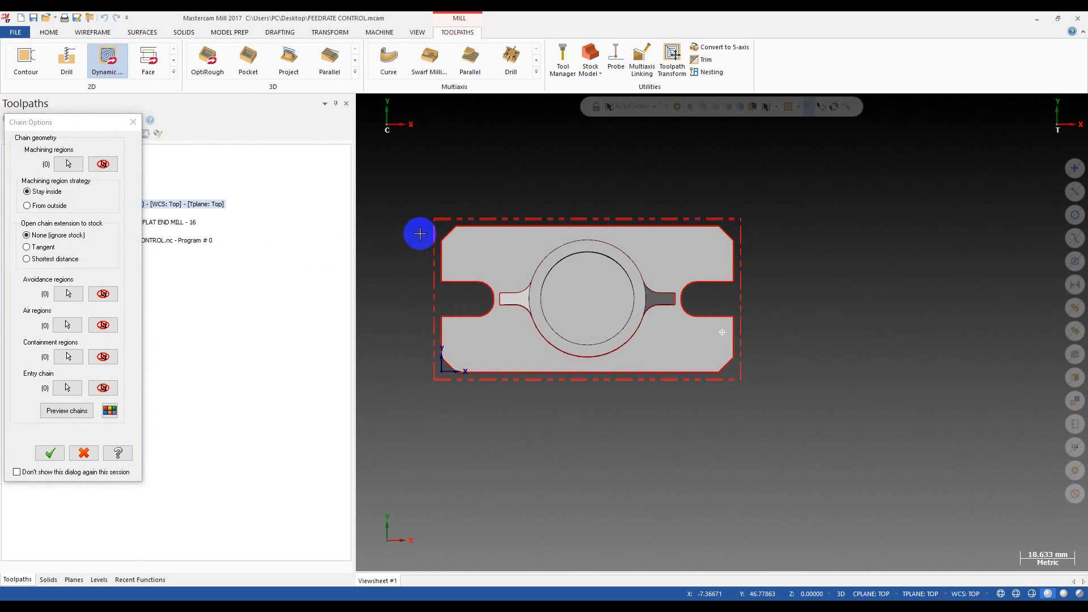
Step: Chain the plate's upper outline as the avoidance region and set the machining region strategy to From outside
middle_drag(418, 235, 437, 214)
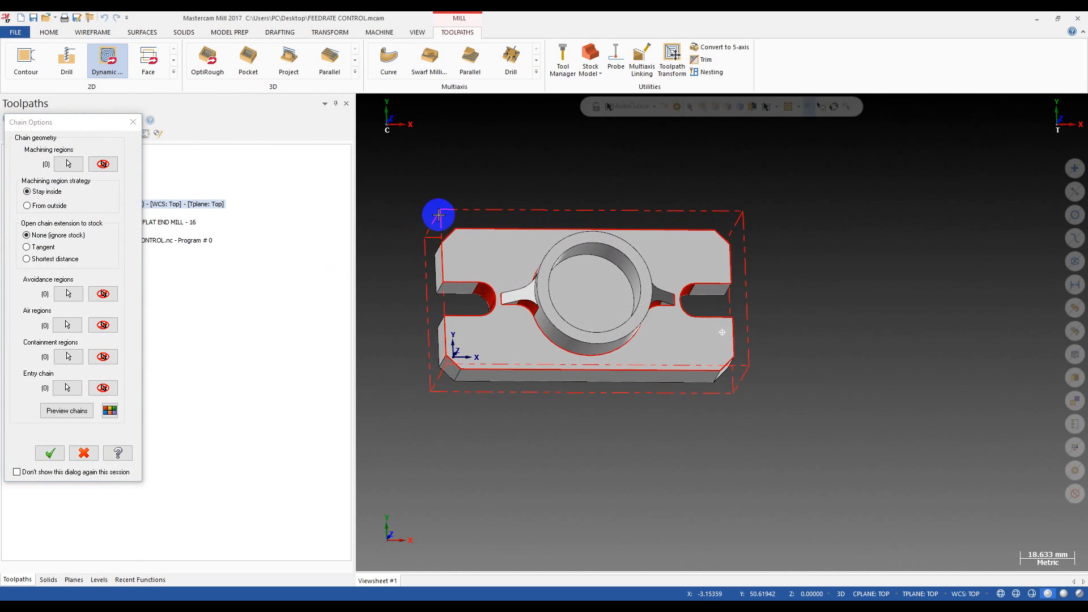
click(66, 294)
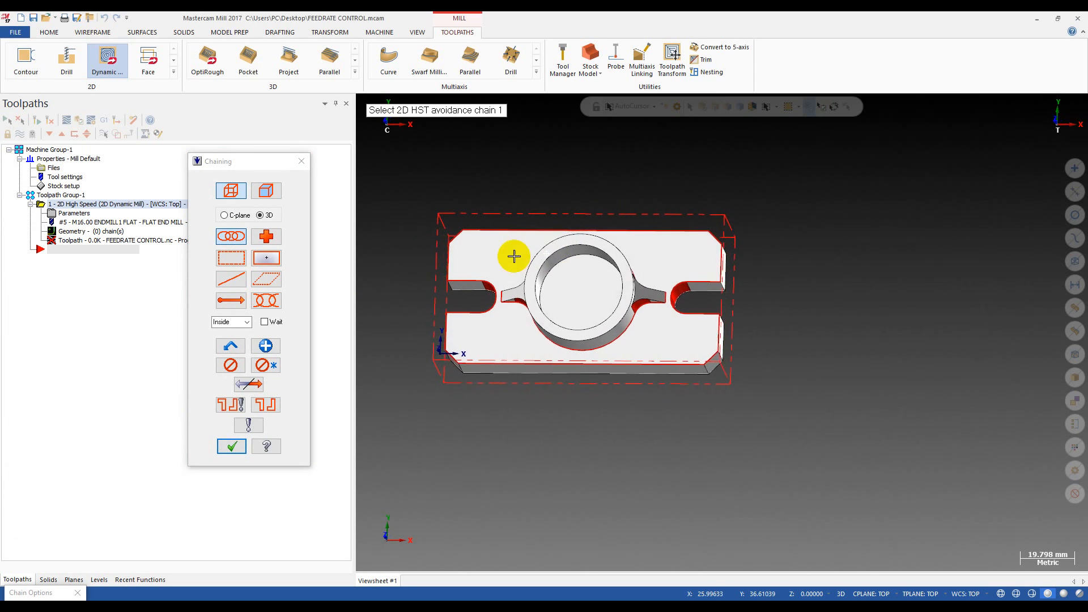
click(476, 233)
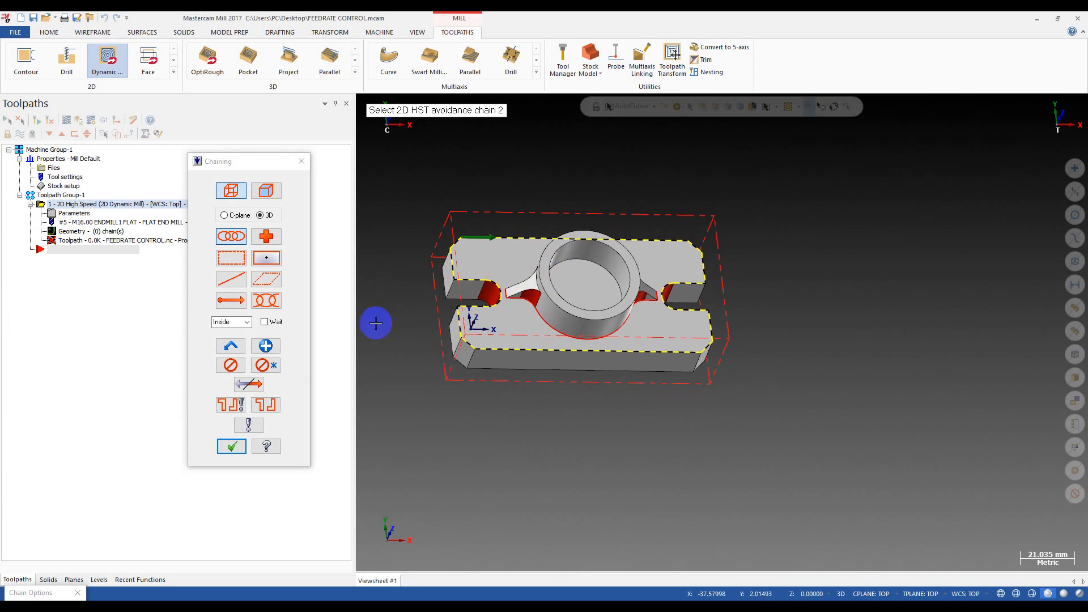
click(224, 448)
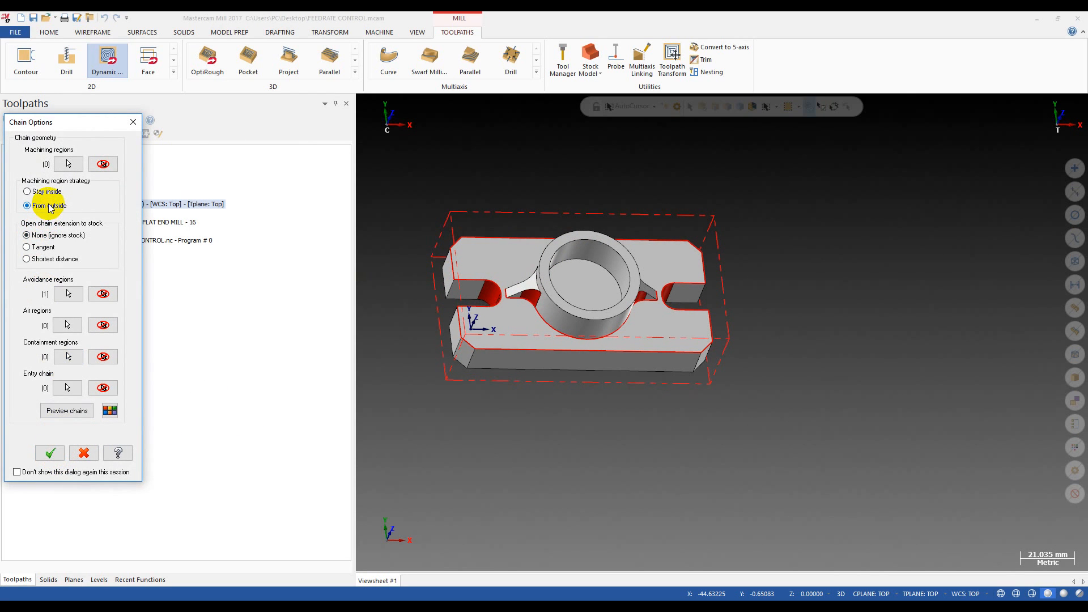
click(50, 453)
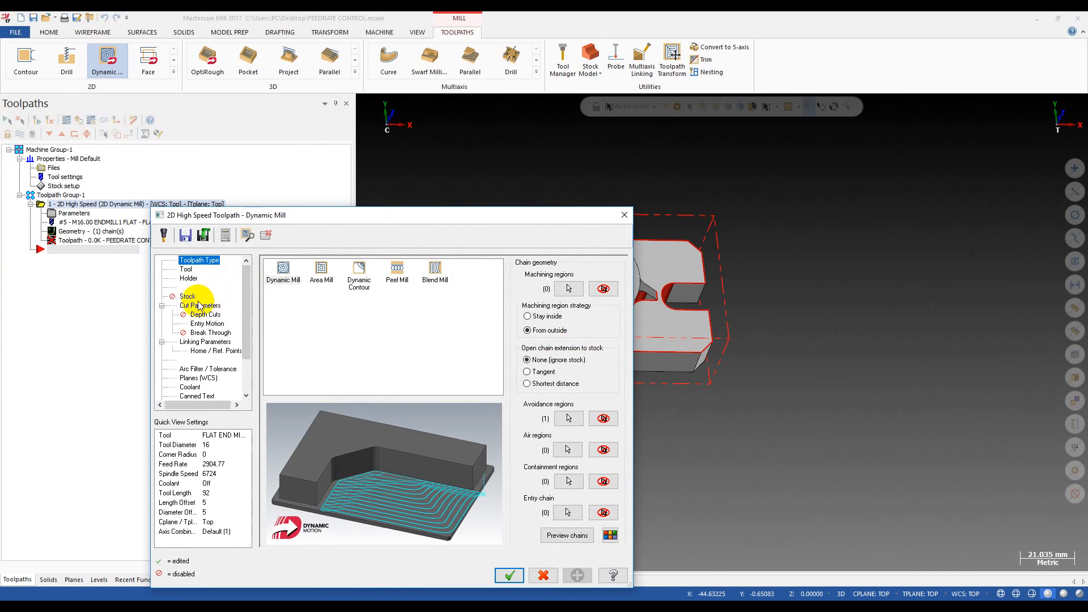
Step: Select the 16 mm flat end mill and set its feed rate to 3000 and spindle speed to 8000
click(186, 269)
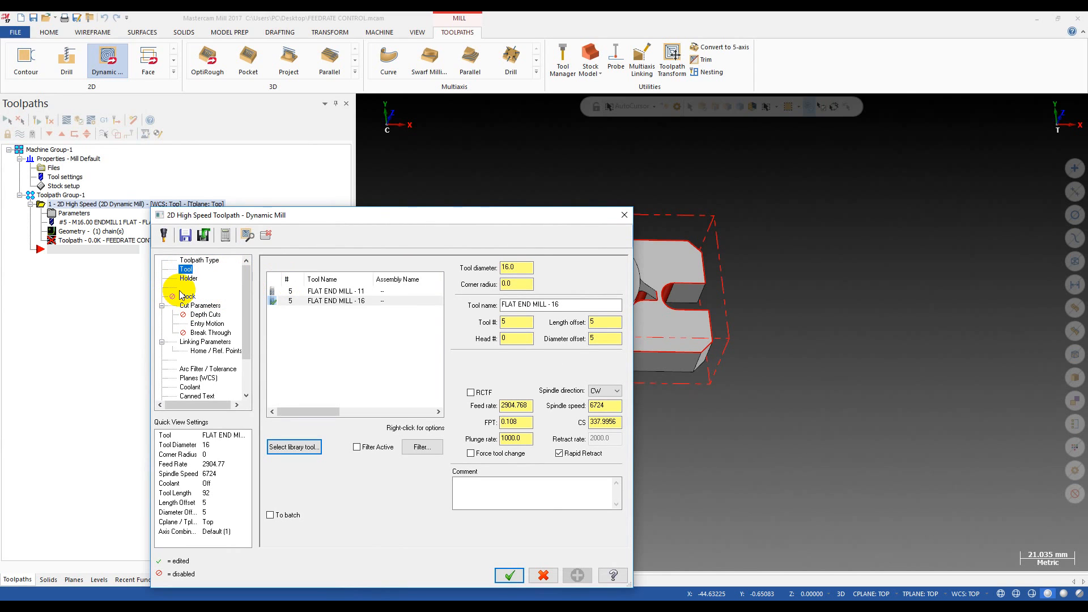
click(354, 303)
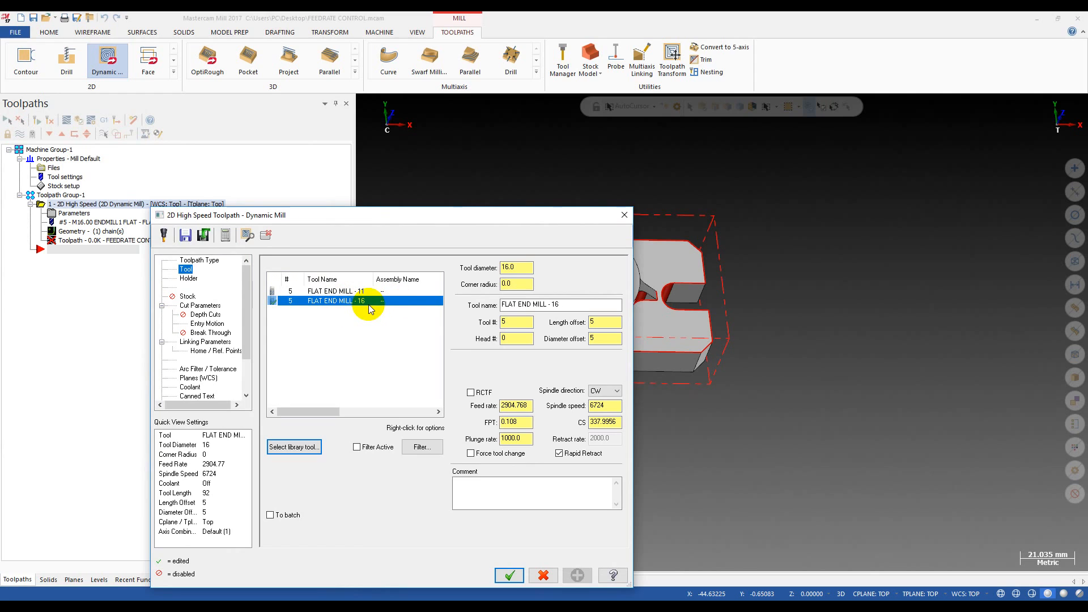
double_click(513, 406)
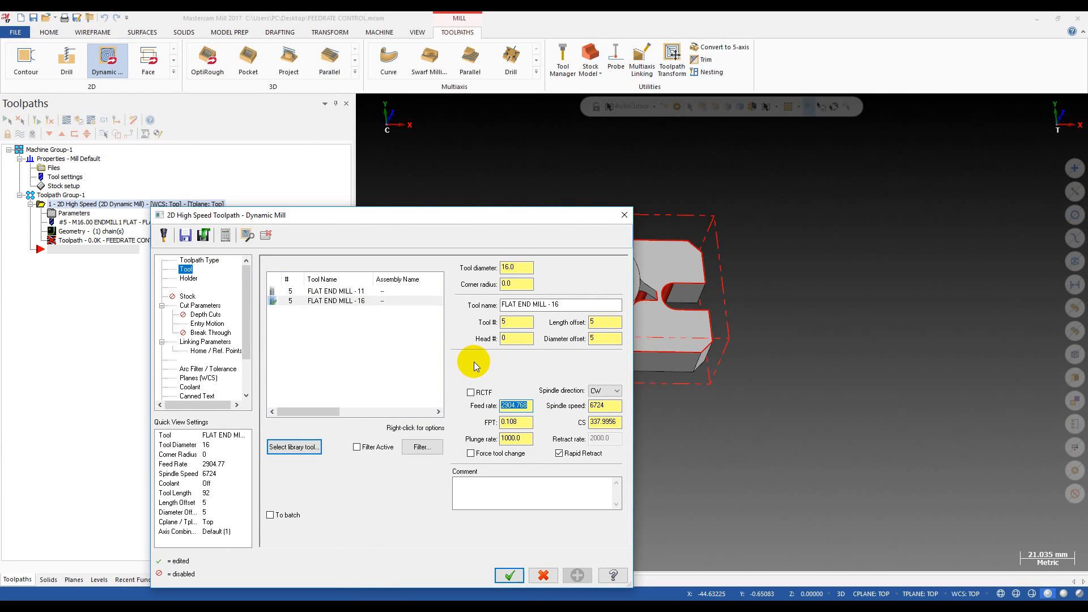
text(3000.0)
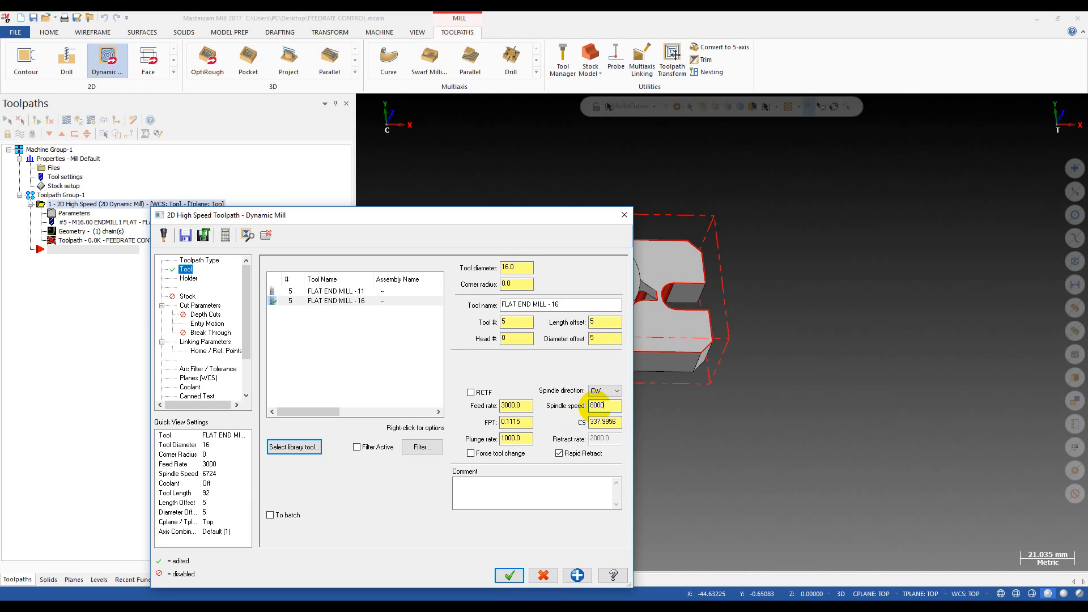
Step: Set the cut parameters to 10% stepover, 0.5 minimum toolpath radius and a back feedrate of 5000, keeping 0.15 stock on walls
click(187, 306)
double_click(343, 368)
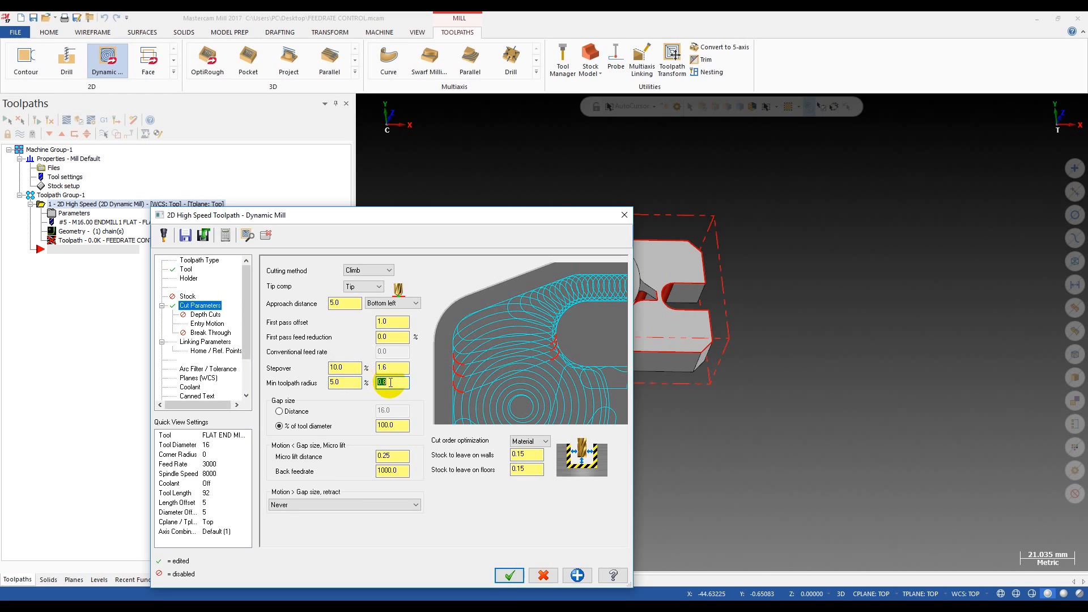
click(397, 471)
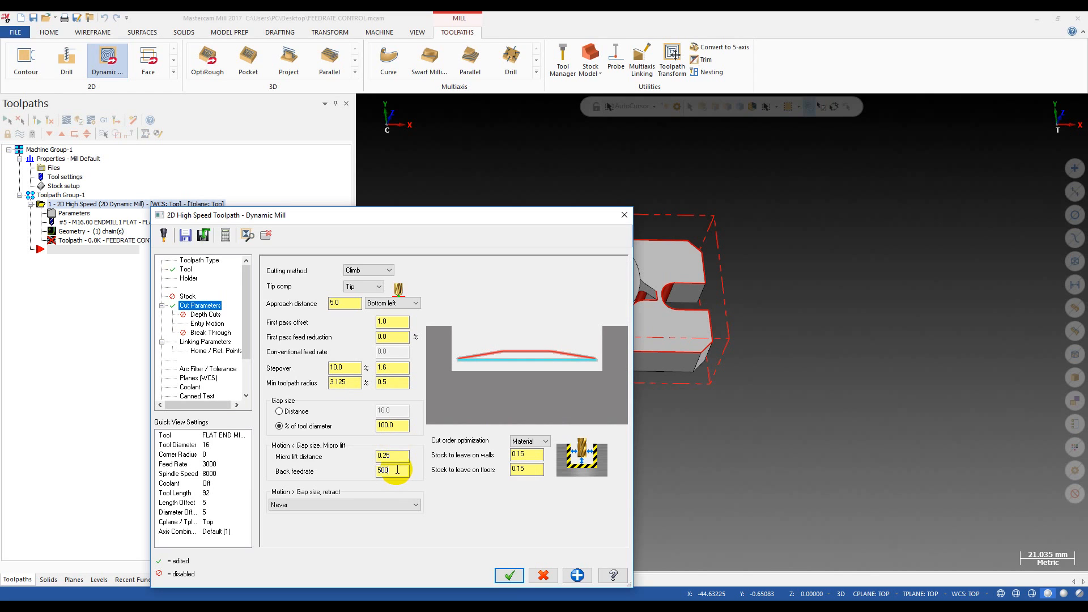
double_click(536, 454)
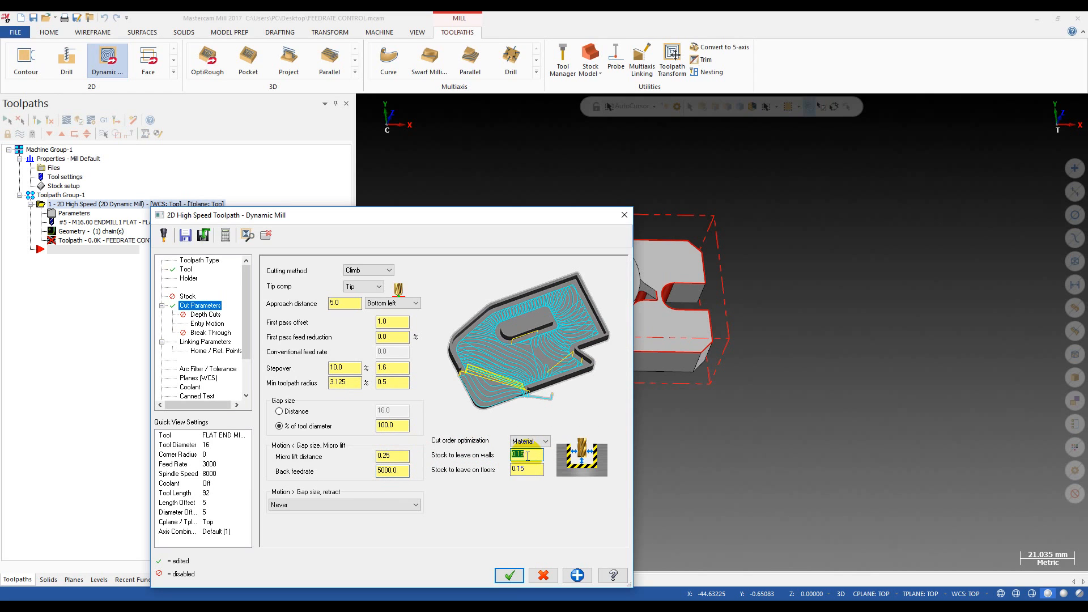
Step: Set the absolute machining depth to -30 by picking the plate's bottom corner, and generate the toolpath
click(210, 342)
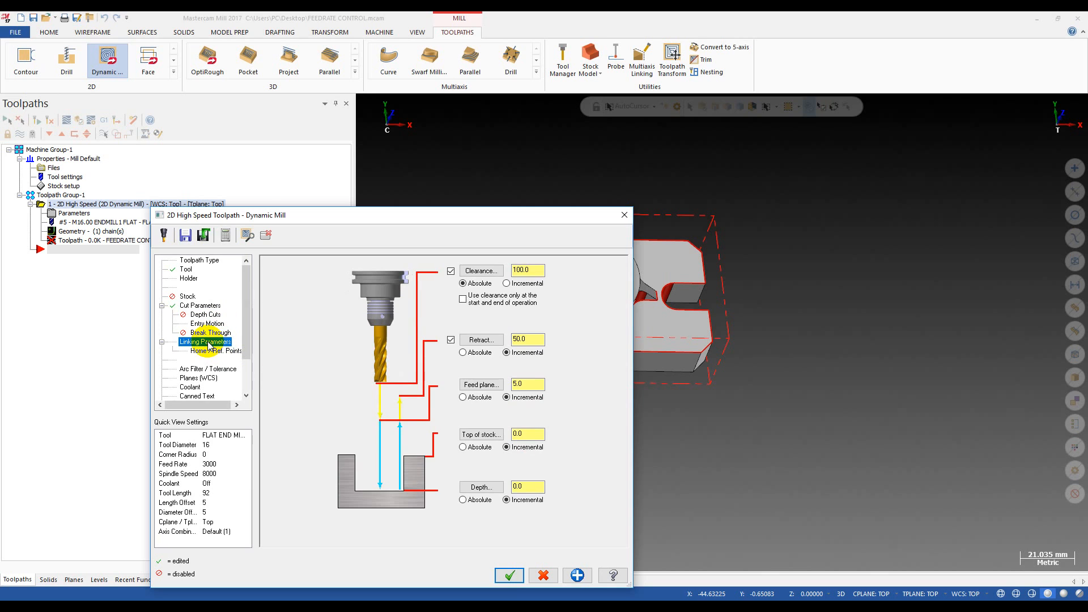
click(479, 488)
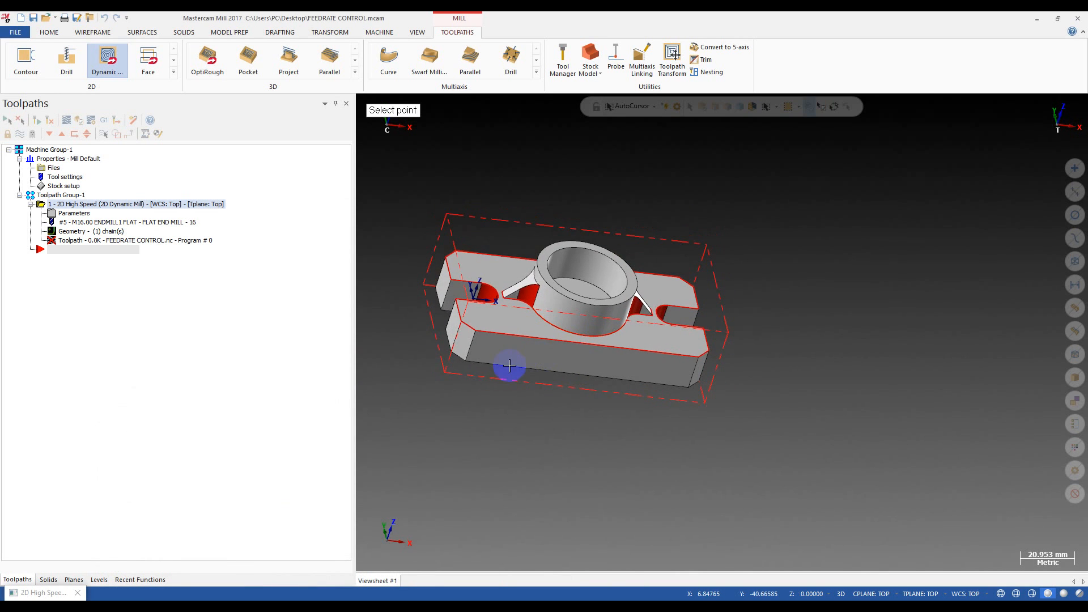
click(466, 362)
click(499, 571)
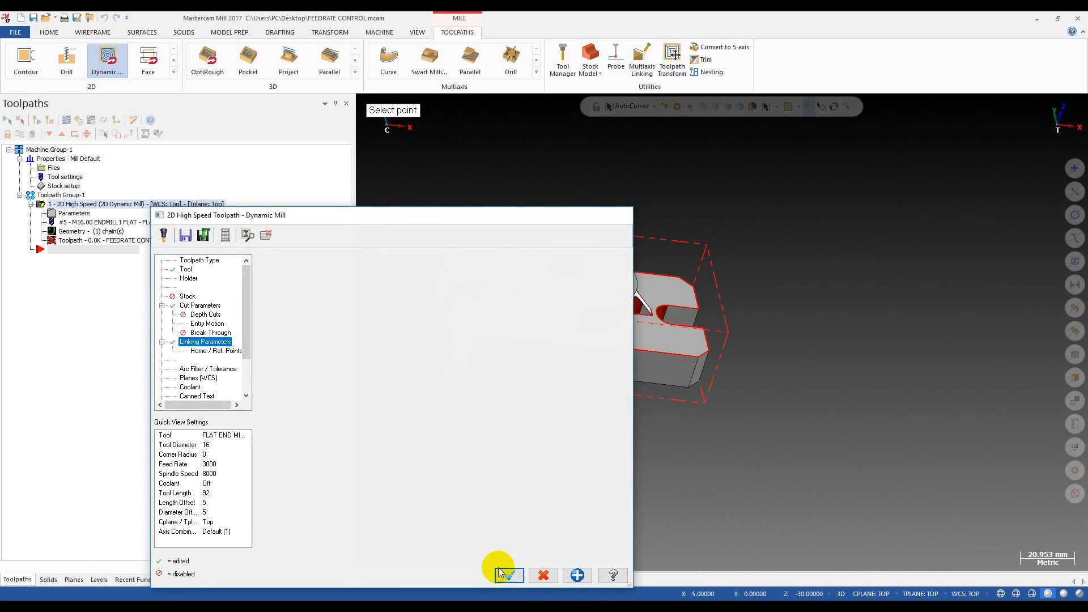
Step: Backplot the outline toolpath from the top view with the machined area shaded, and examine the tool's passes around the plate
key(alt+1)
click(45, 240)
drag(533, 106, 627, 105)
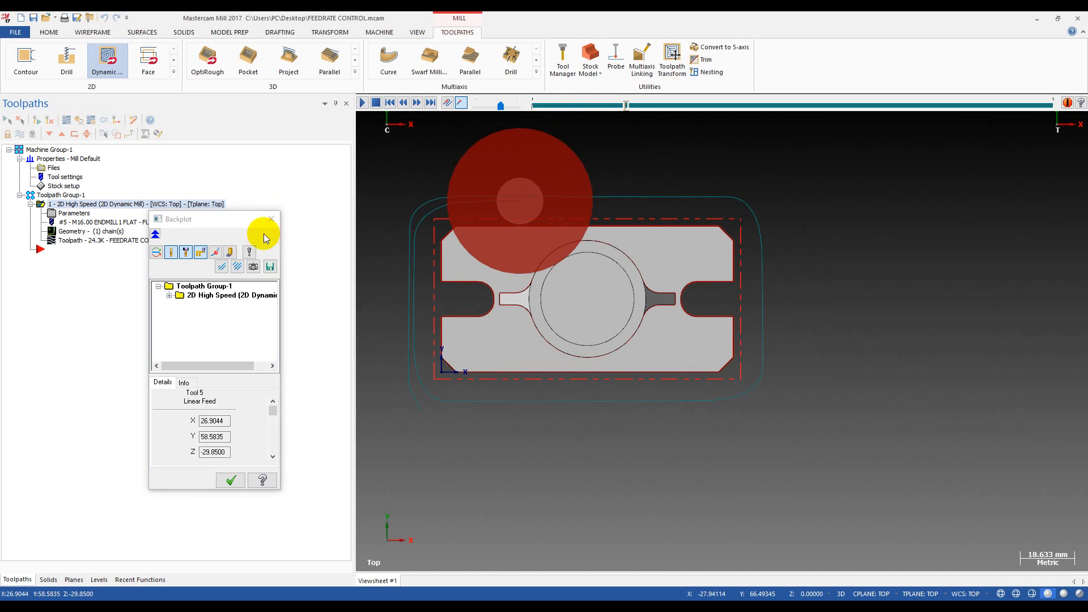
click(229, 252)
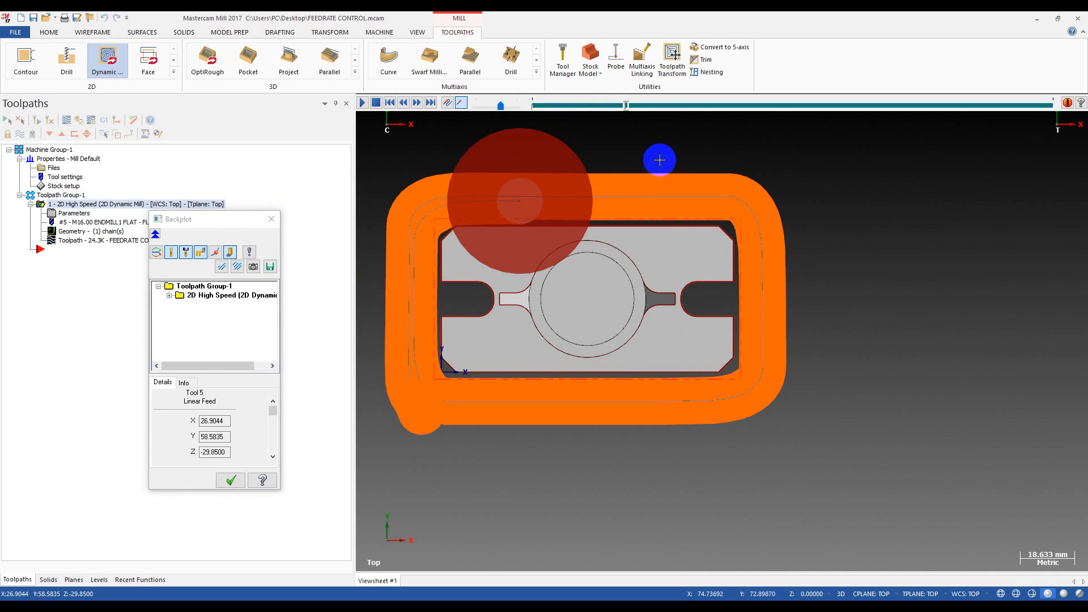
drag(622, 108, 1004, 134)
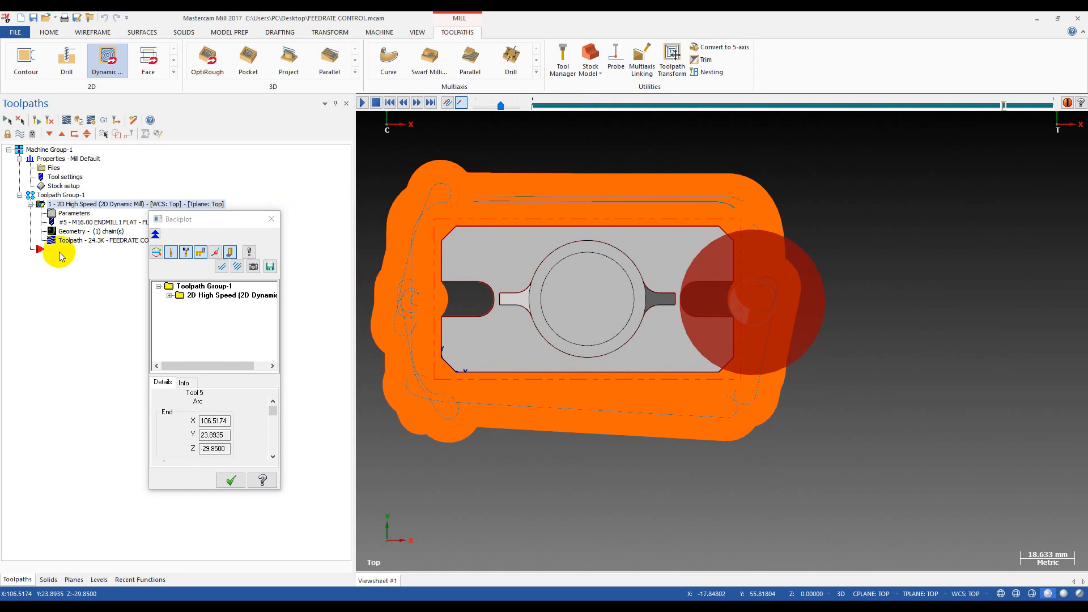
click(271, 219)
Step: Set the first pass offset of the Dynamic Mill toolpath to 3.0 and regenerate it
click(73, 213)
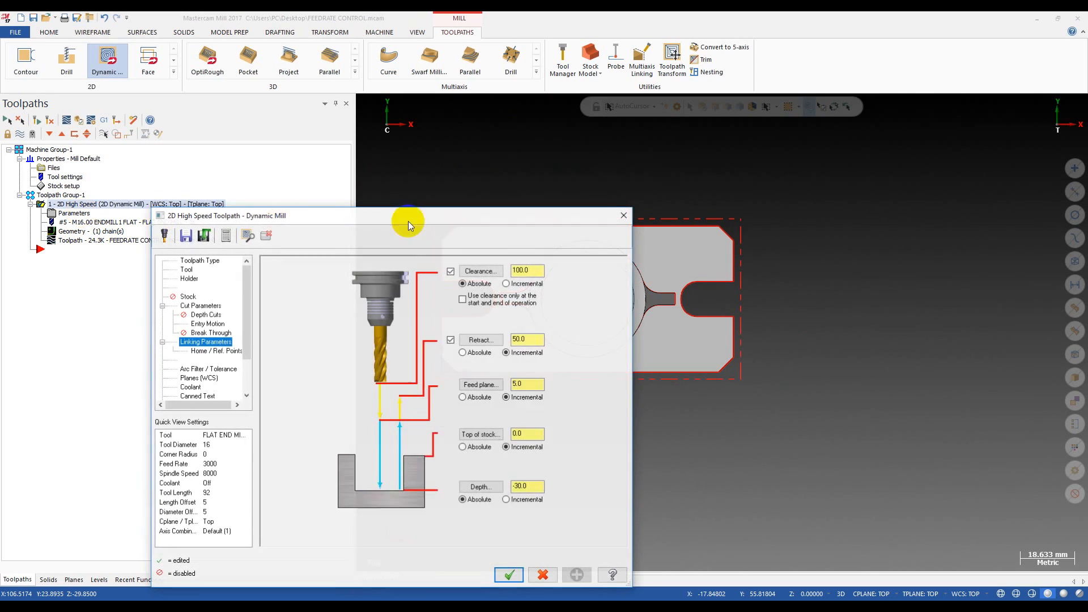
click(203, 314)
click(200, 305)
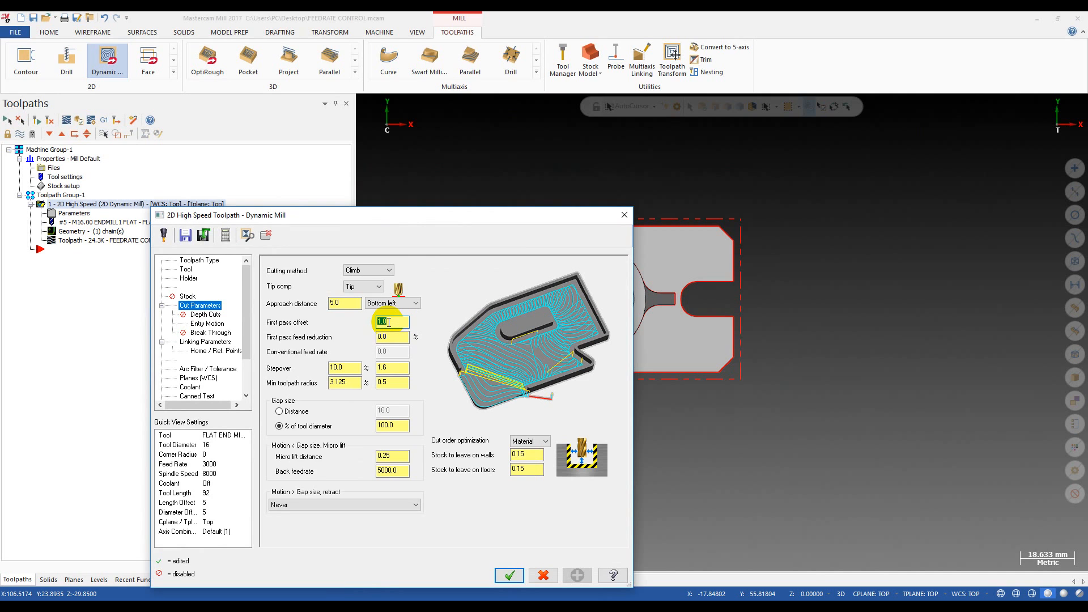
click(510, 576)
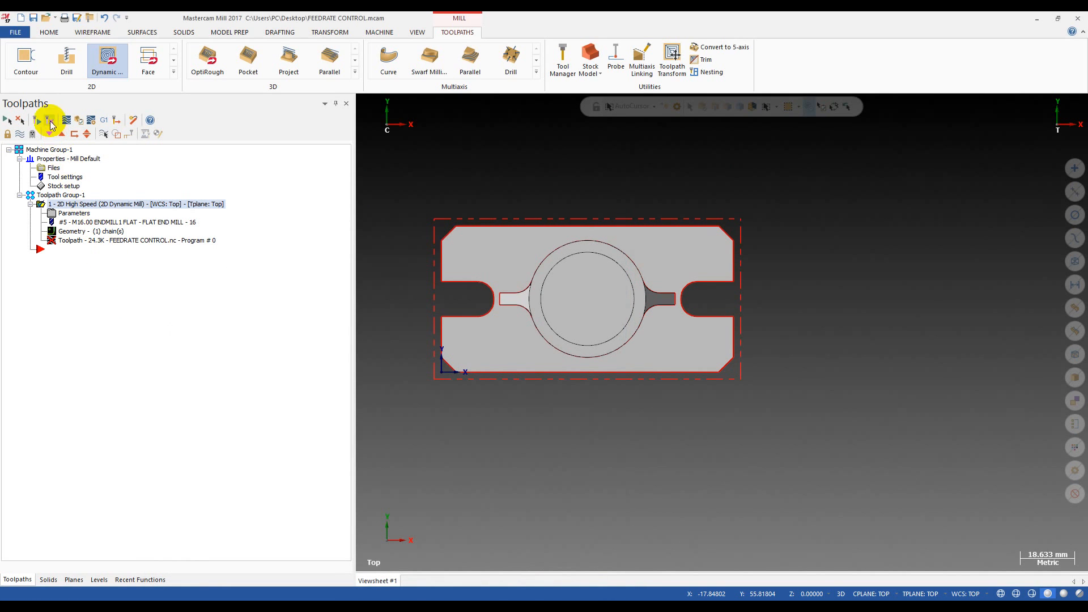
click(37, 121)
Step: Backplot the regenerated toolpath and examine the first pass's clearance to the stock boundary and the following passes
click(67, 243)
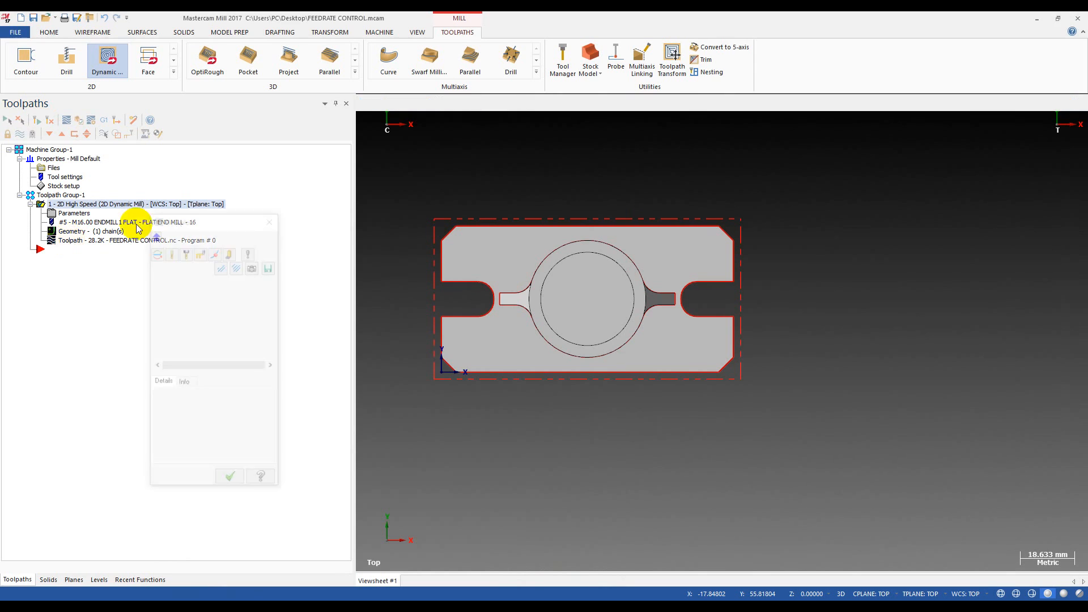
drag(542, 106, 555, 106)
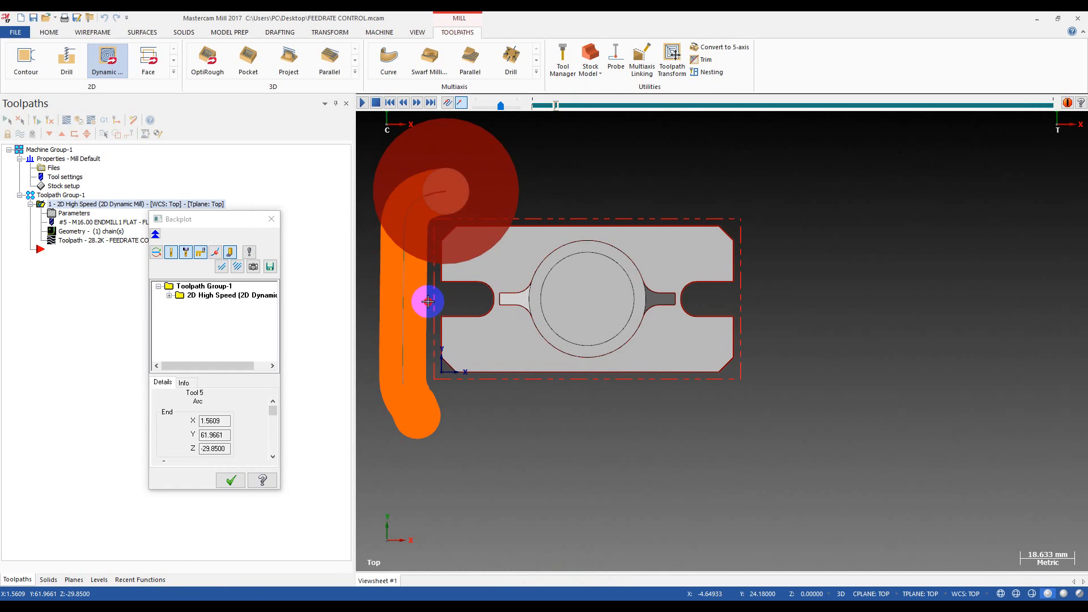
drag(555, 106, 611, 105)
scroll(437, 263, up, 2)
scroll(437, 264, up, 2)
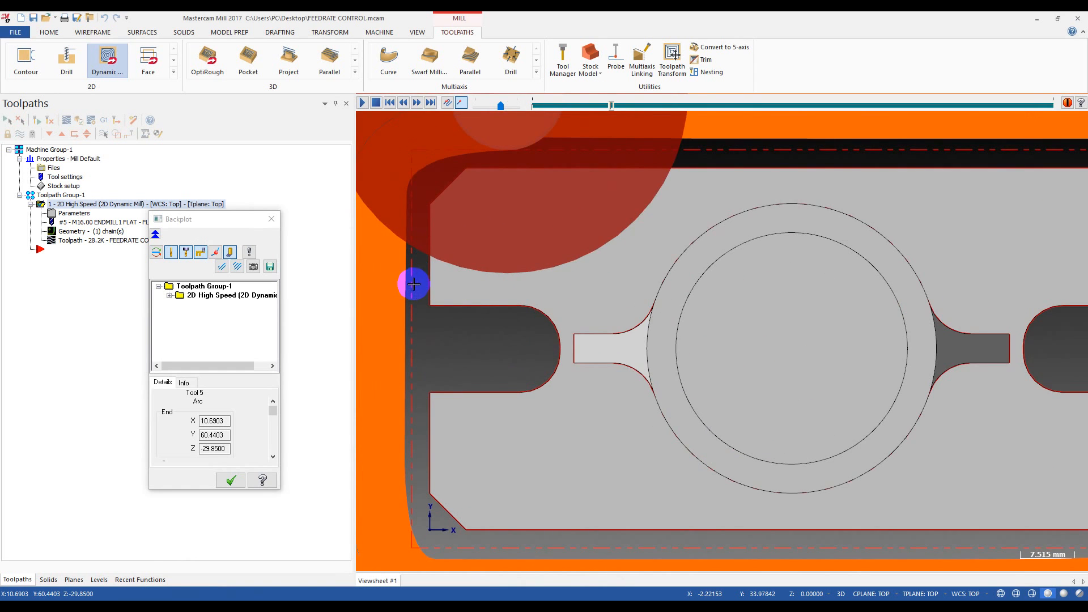
scroll(413, 283, down, 4)
drag(613, 107, 762, 107)
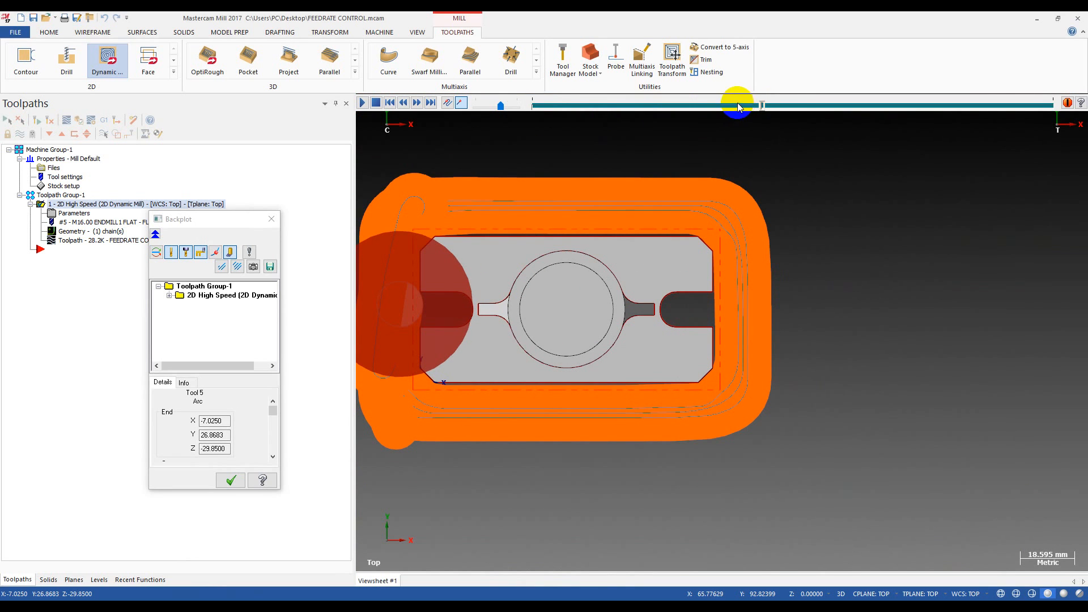
click(272, 219)
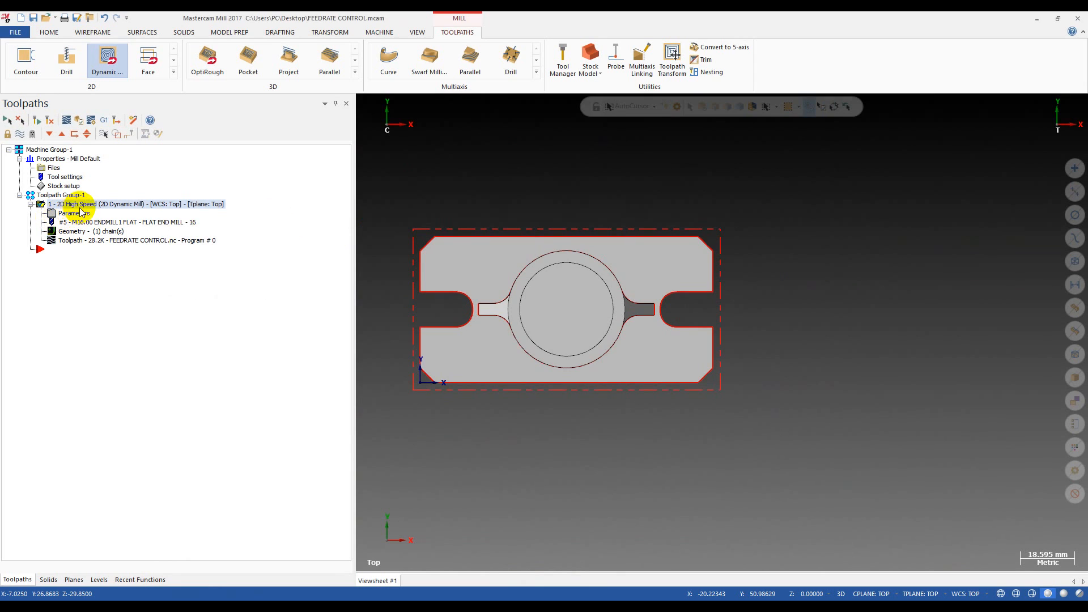
Step: Duplicate the 2D Dynamic Mill operation within Toolpath Group-1
scroll(602, 226, down, 1)
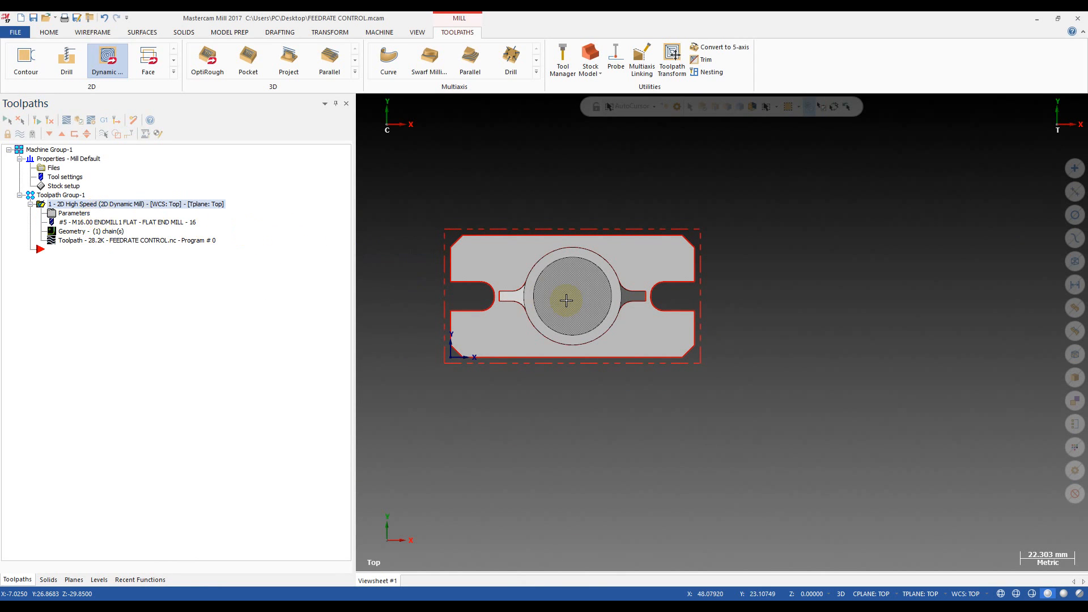
middle_drag(544, 274, 563, 284)
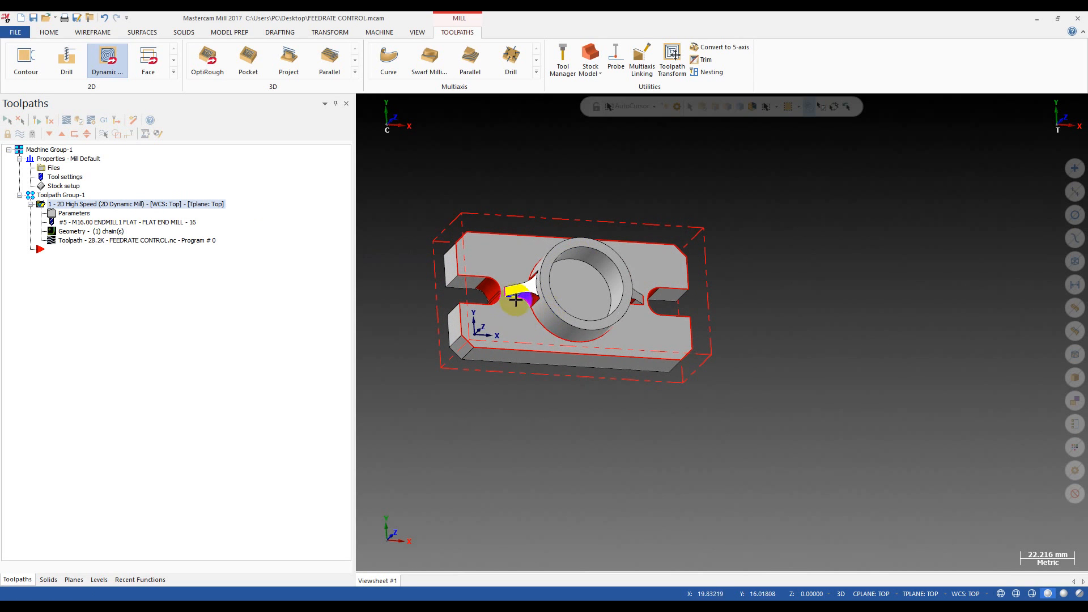
key(alt+1)
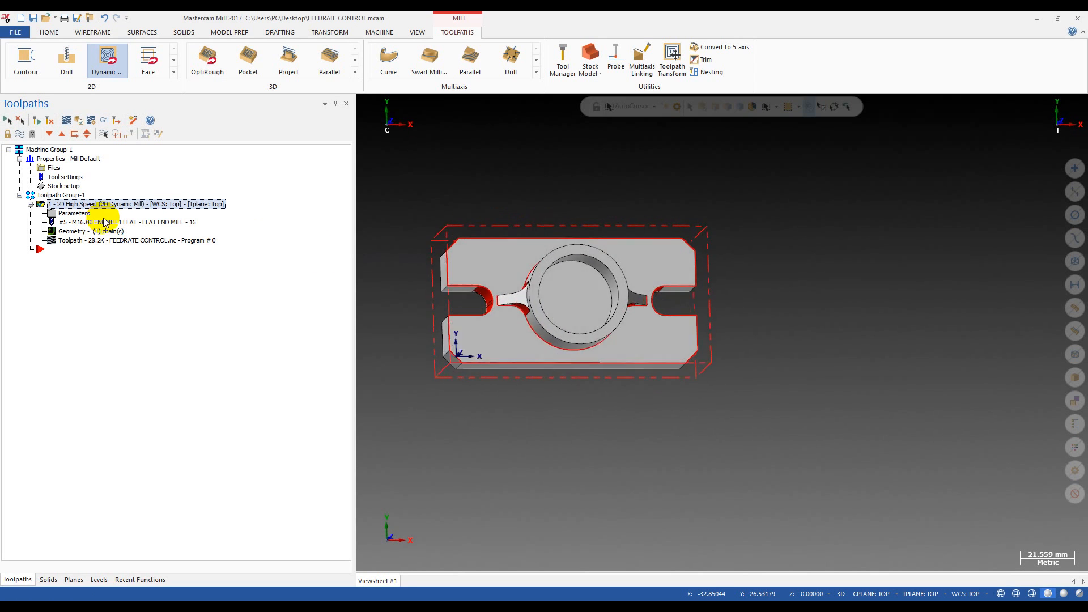
key(ctrl+c)
key(ctrl+v)
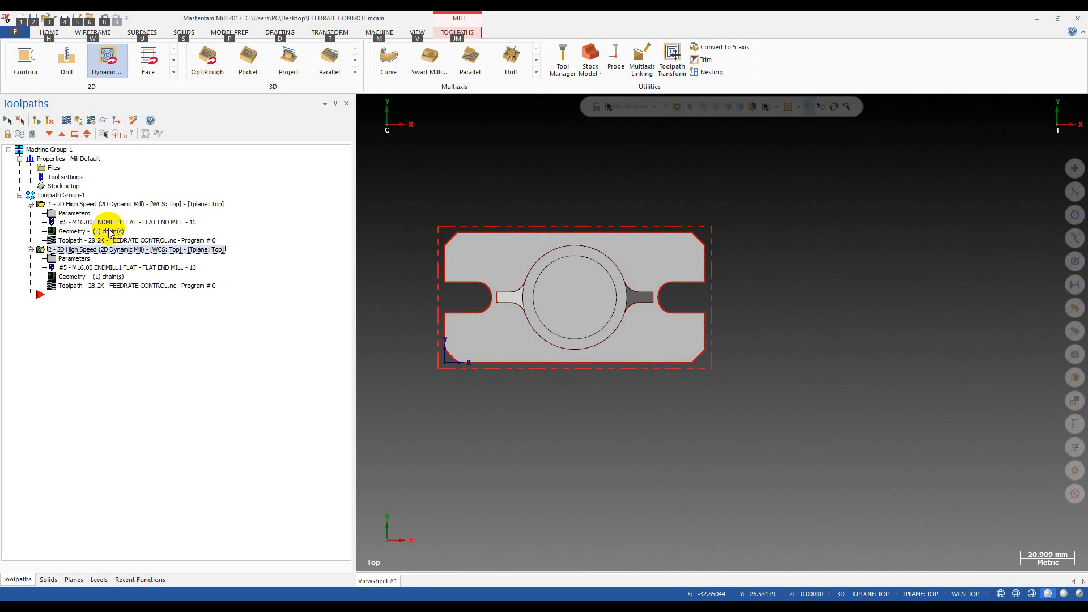
Step: Replace the duplicated operation's geometry with an avoidance chain around the base of the central boss and its ribs
click(82, 277)
click(104, 294)
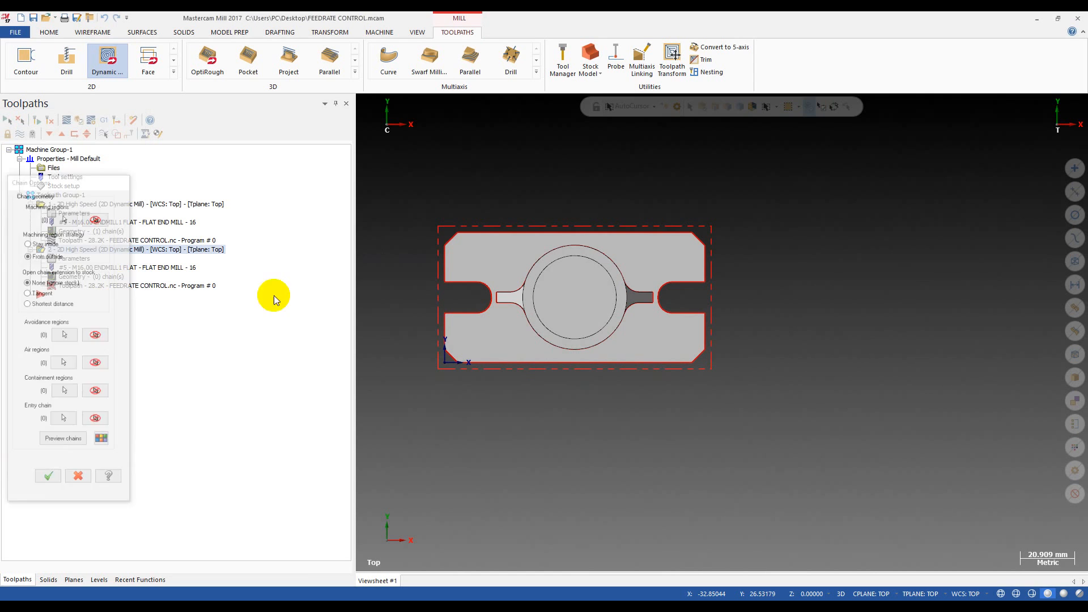
click(543, 313)
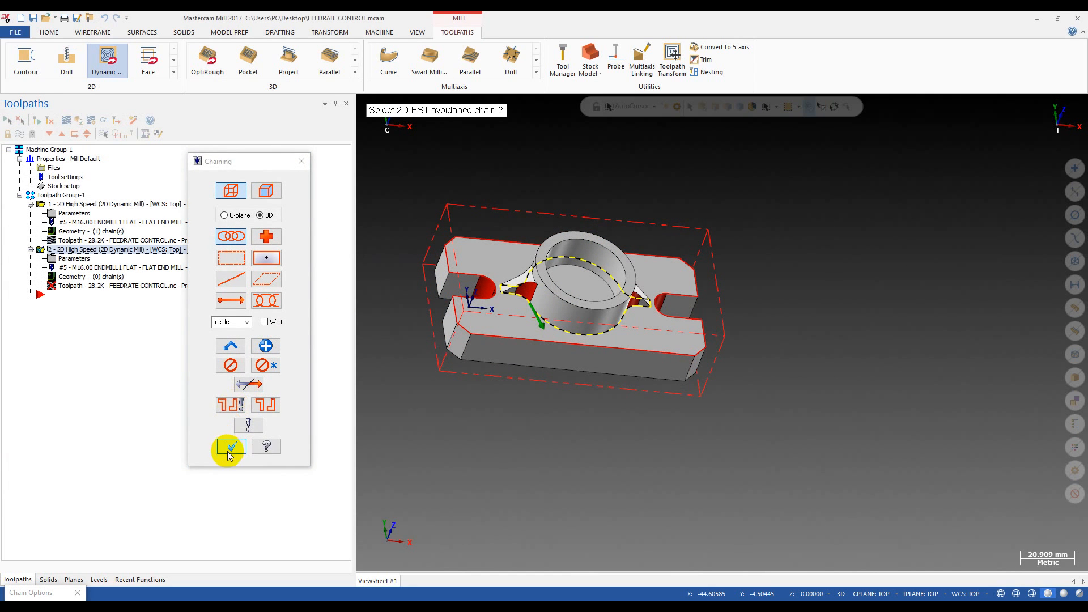
click(232, 447)
click(82, 454)
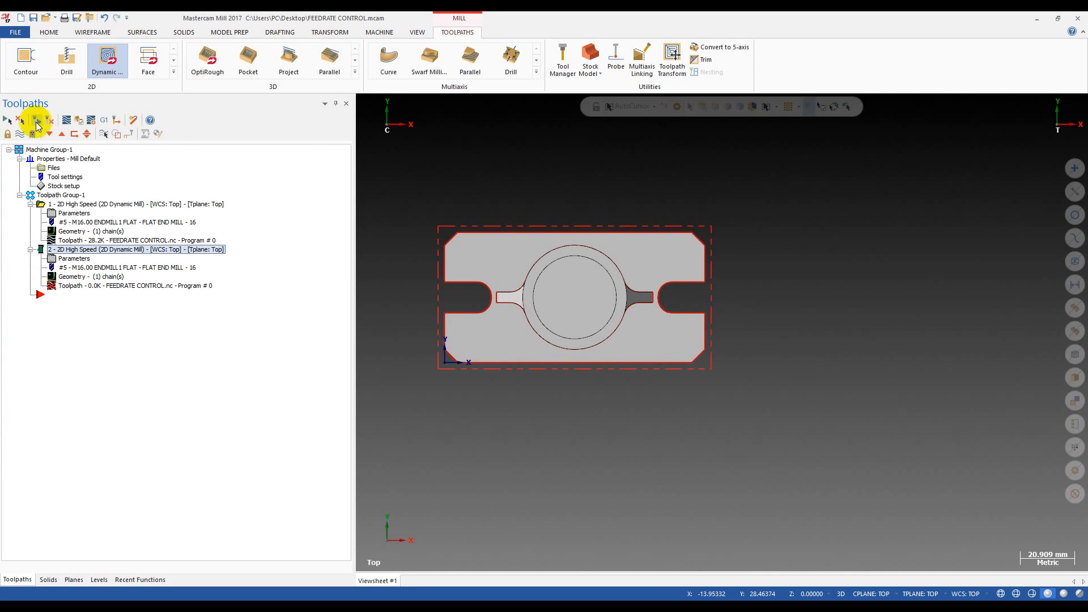
Step: Regenerate the duplicated boss toolpath and backplot its first passes, checking the cutting level from an angled view
double_click(74, 286)
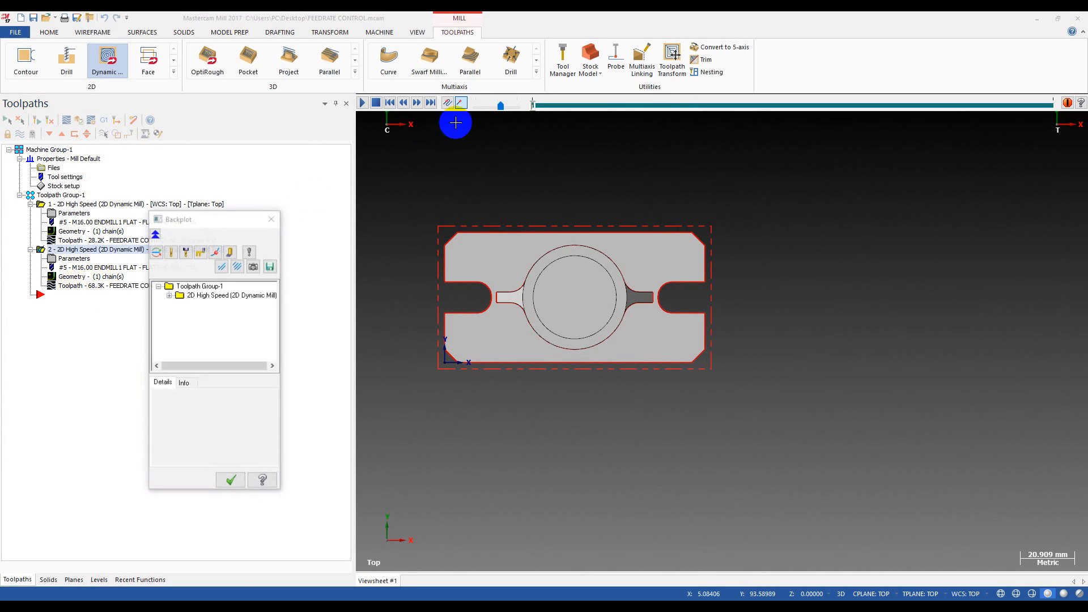
drag(534, 107, 554, 108)
middle_drag(547, 216, 550, 162)
key(Escape)
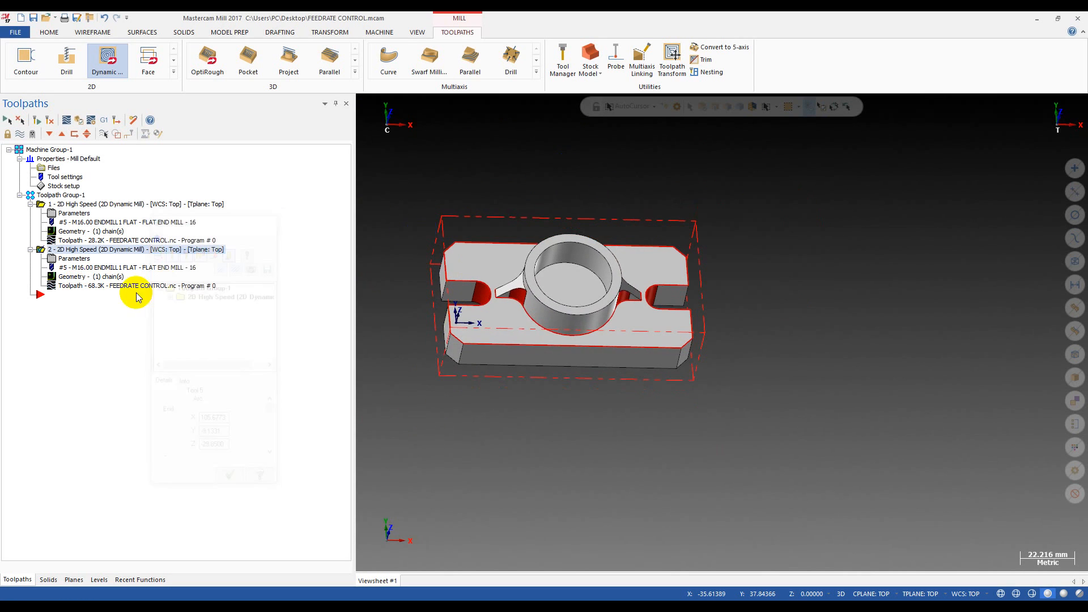
Step: Set the duplicated operation's absolute depth to -15 by picking a point on the plate's upper face
click(76, 260)
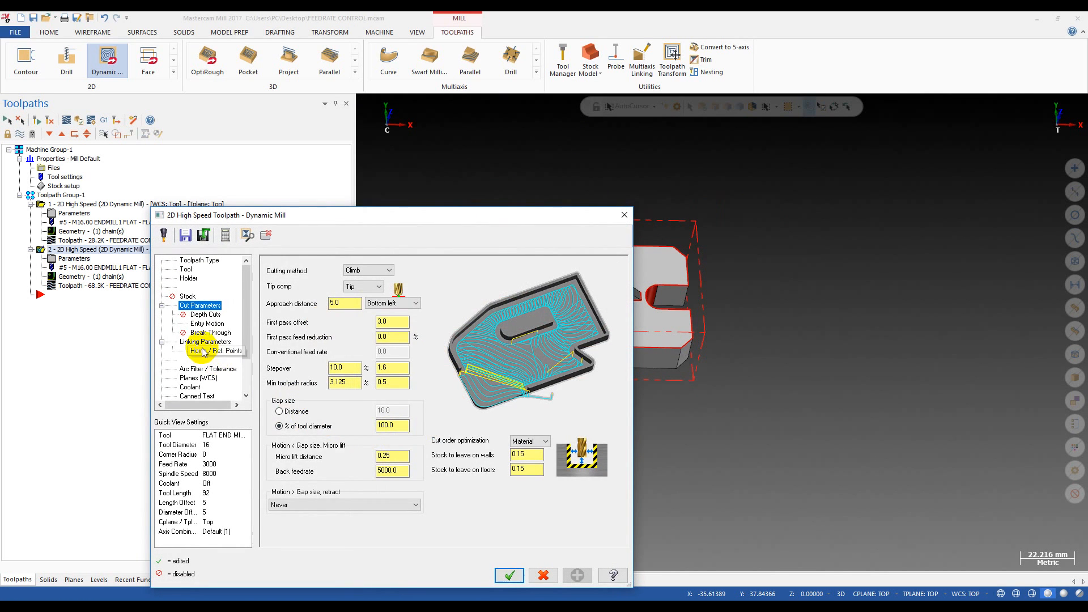
click(205, 342)
click(482, 488)
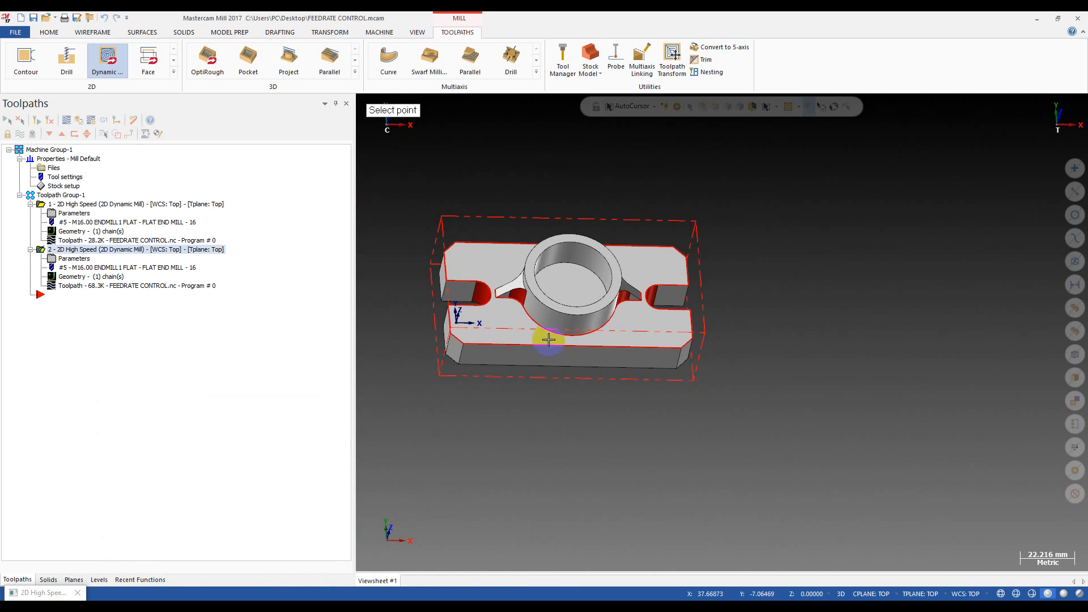
click(499, 304)
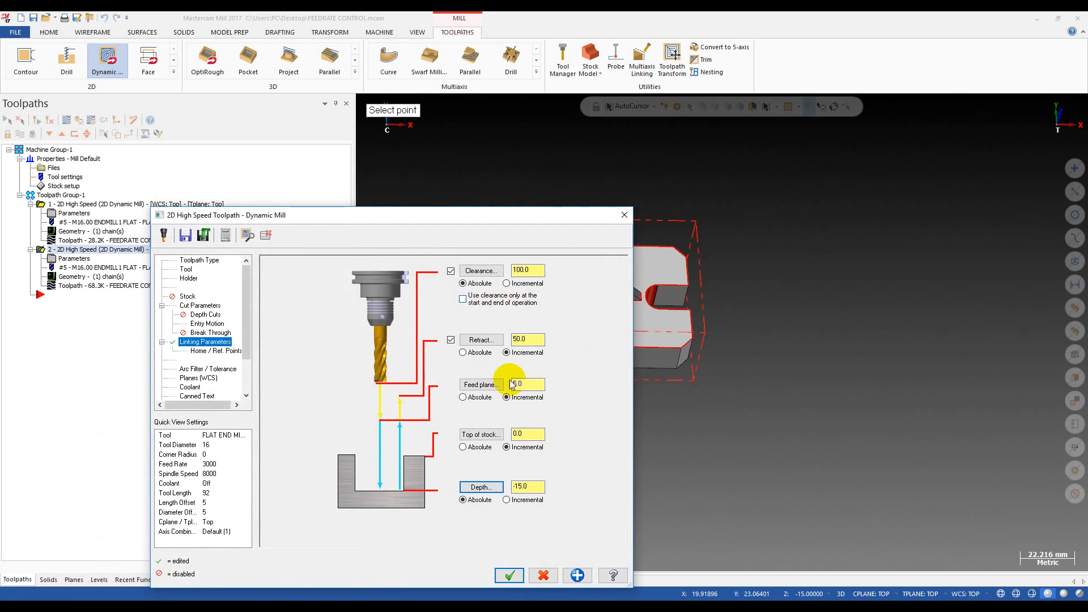
click(509, 574)
Step: Move the boss operation ahead of the plate outline operation and regenerate it
drag(72, 248, 71, 195)
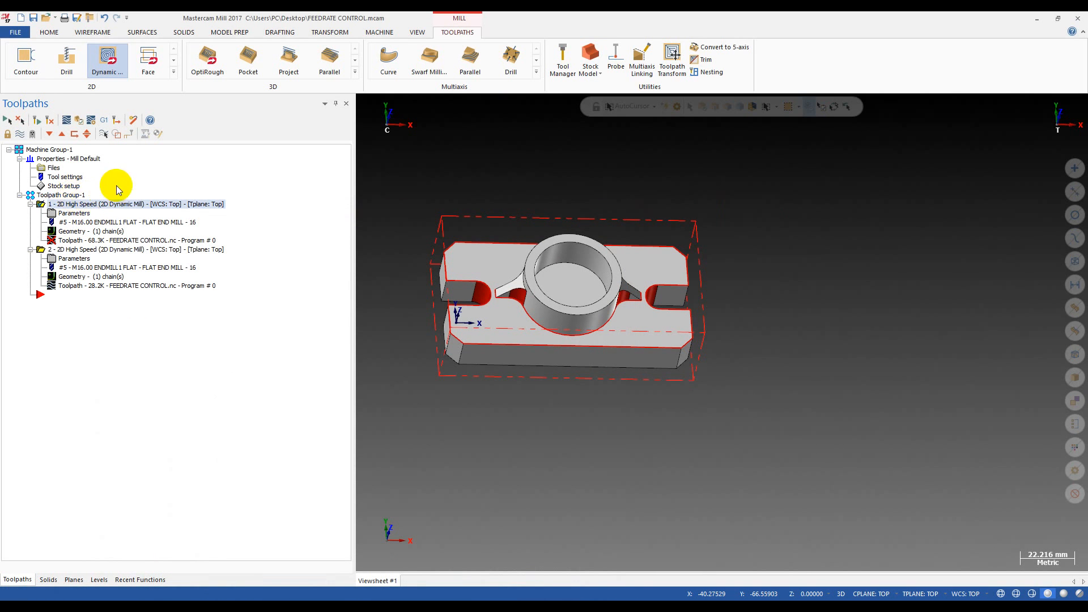
click(35, 123)
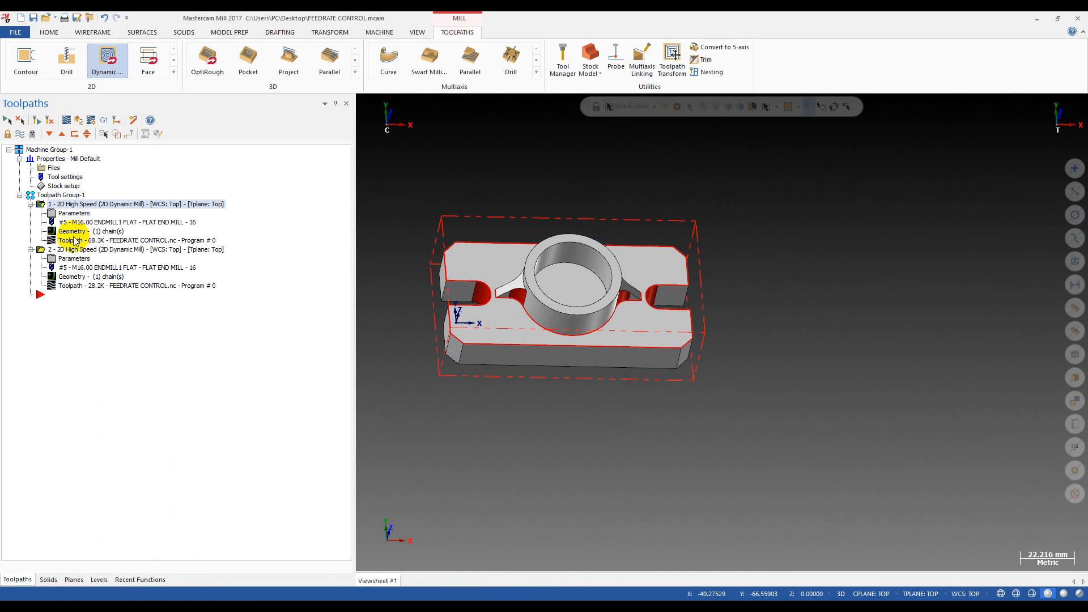
Step: Backplot the boss operation through most of its passes and the plate outline operation to about halfway
click(71, 242)
middle_drag(525, 318, 527, 295)
drag(533, 113, 980, 192)
key(Escape)
click(102, 286)
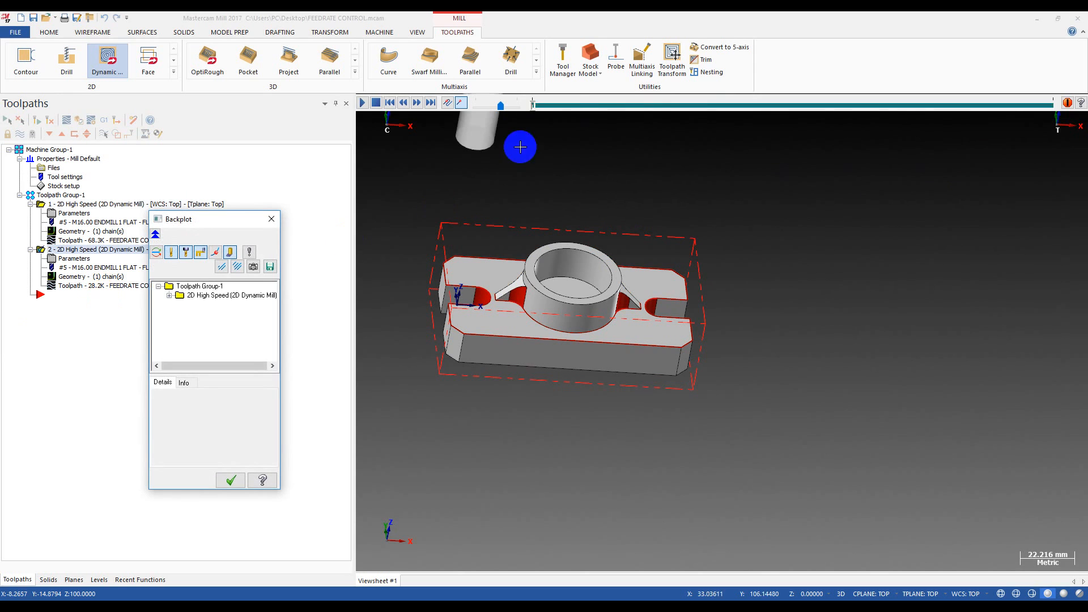
drag(535, 106, 801, 105)
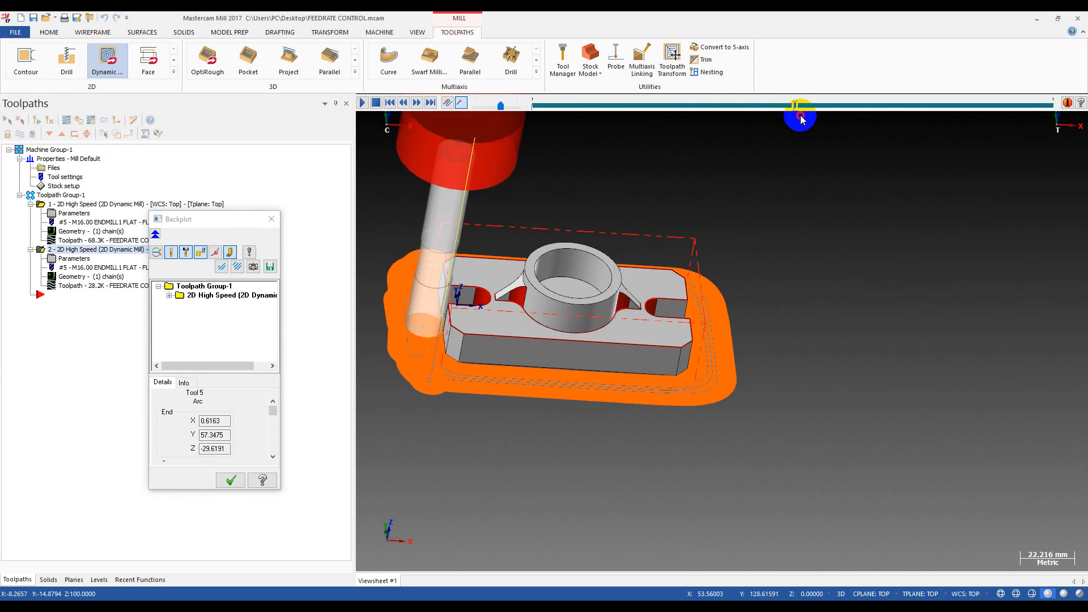
key(Escape)
Step: Backplot the boss operation to about mid-path with Quick Verify shading off, examining the tool beside the boss's left rib
click(79, 240)
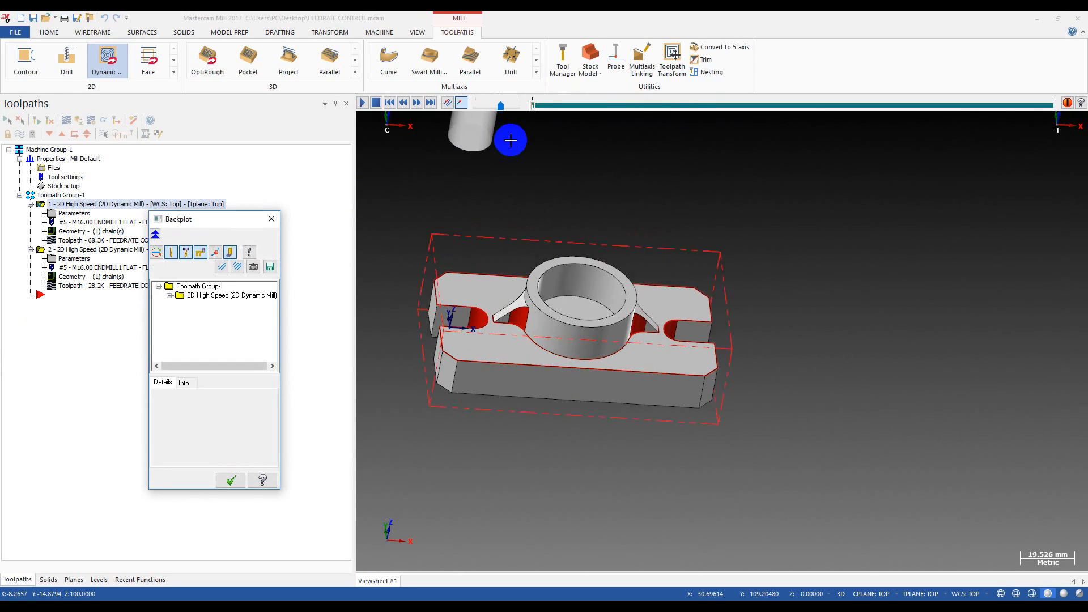
drag(535, 105, 787, 106)
scroll(503, 342, up, 3)
scroll(503, 342, up, 1)
middle_drag(503, 341, 486, 316)
click(232, 258)
scroll(503, 311, up, 4)
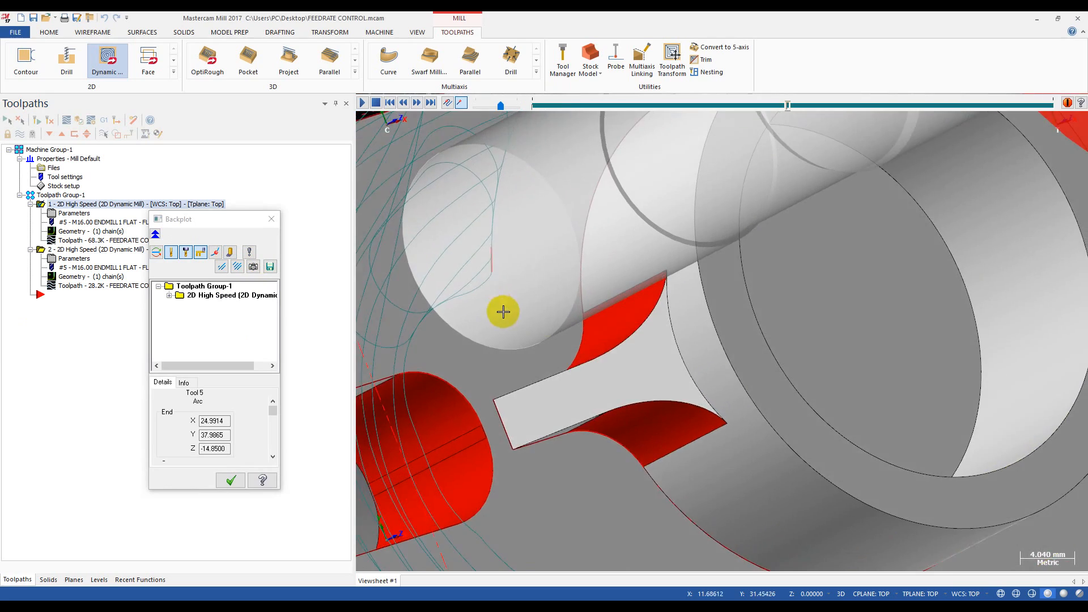
Step: Advance the boss backplot in small increments, examining from several angles how the cutter clears the corner between the left rib and slot
drag(787, 106, 823, 113)
scroll(556, 240, down, 4)
scroll(584, 386, up, 4)
scroll(486, 301, down, 6)
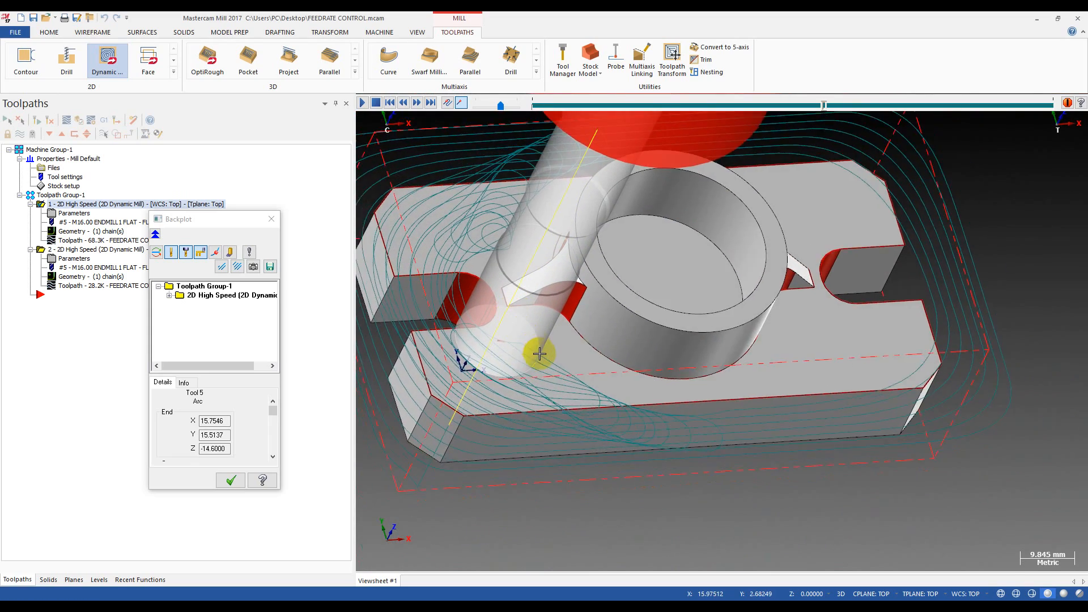
scroll(544, 328, up, 3)
scroll(579, 303, up, 1)
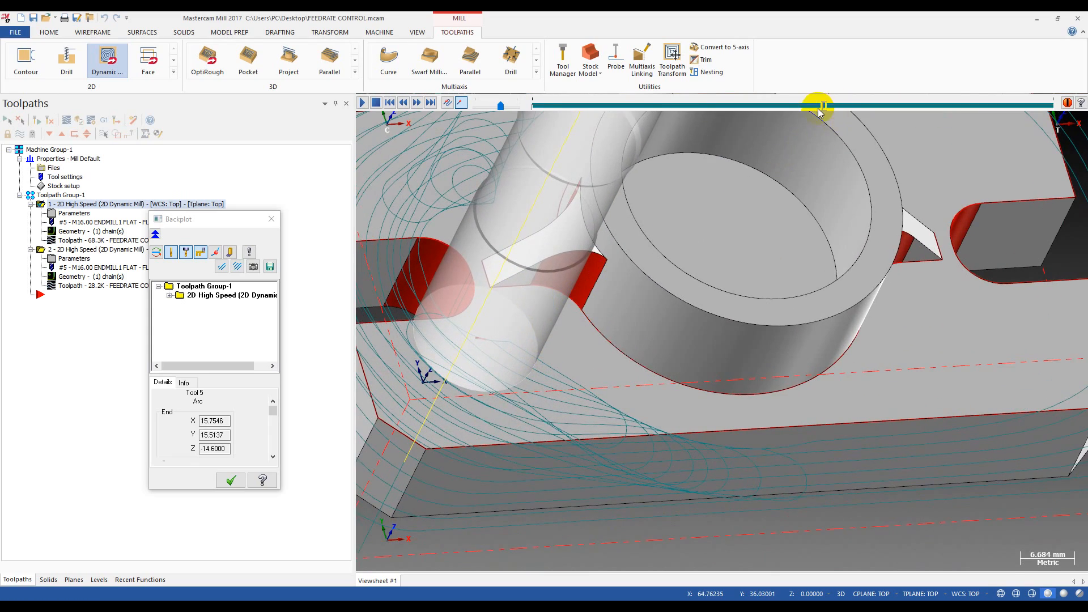
drag(823, 109, 835, 113)
drag(846, 116, 853, 118)
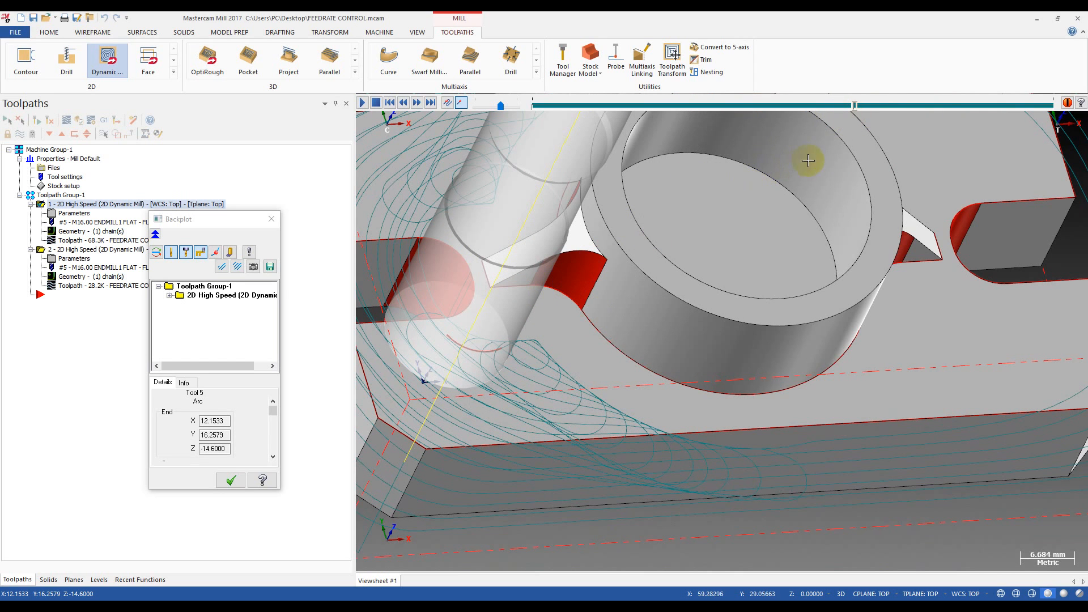
middle_drag(445, 311, 501, 358)
middle_drag(561, 286, 536, 247)
scroll(536, 247, down, 3)
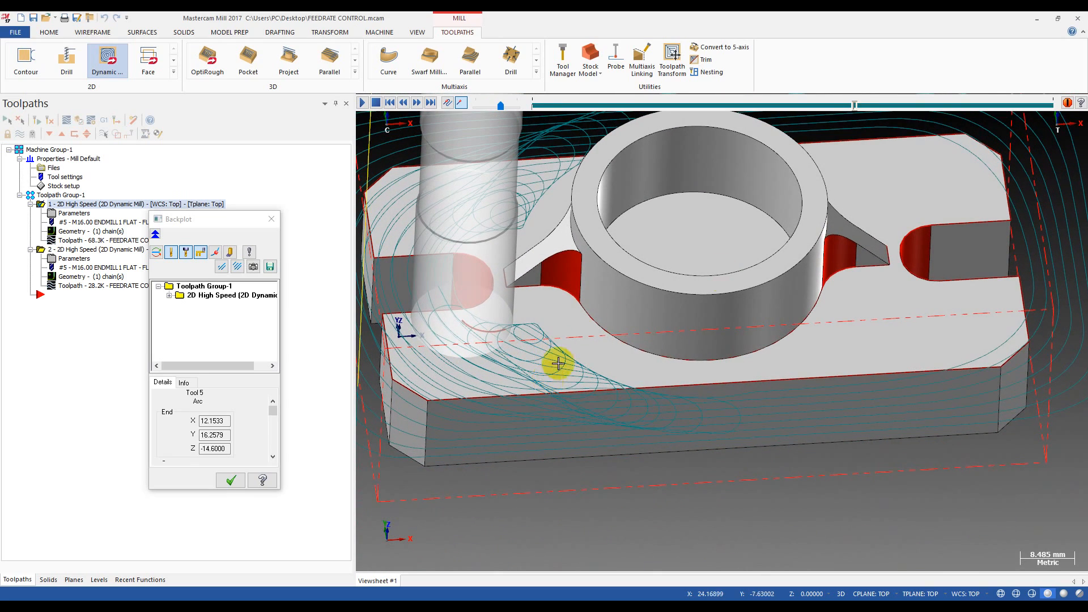
Step: Advance the boss backplot to its final passes, examining the cuts around the right rib and slot and across the whole plate
drag(853, 110, 984, 119)
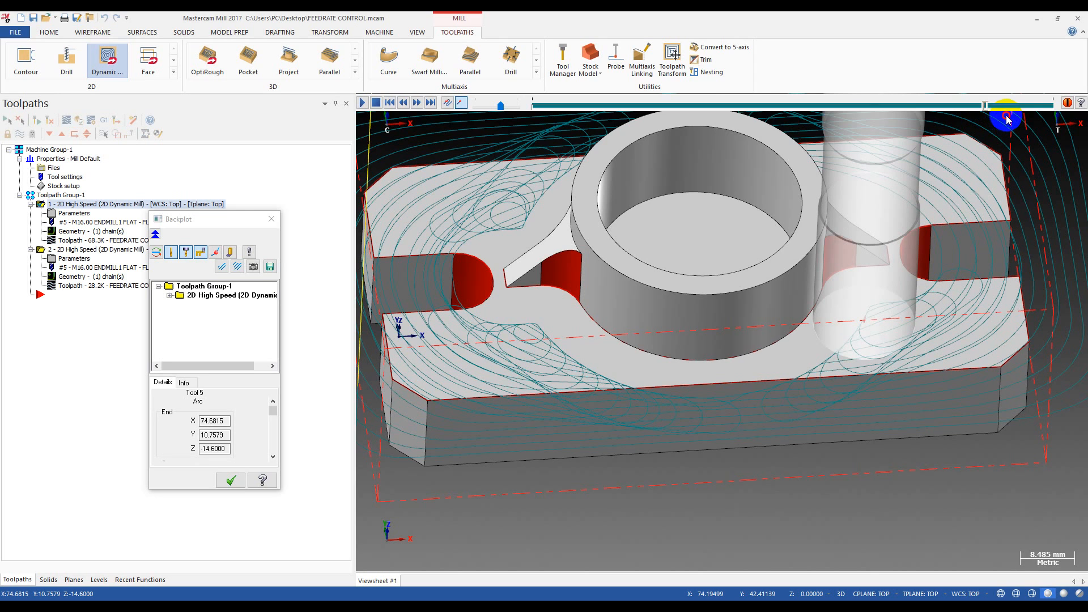
scroll(910, 303, up, 4)
middle_drag(890, 298, 889, 285)
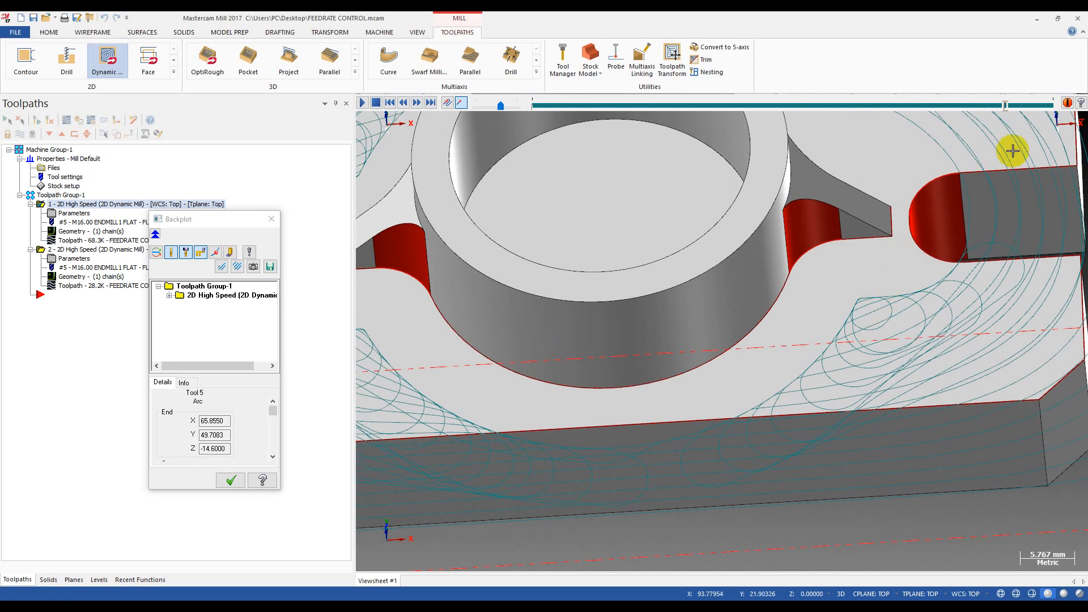
drag(1007, 114, 1037, 121)
scroll(700, 369, down, 5)
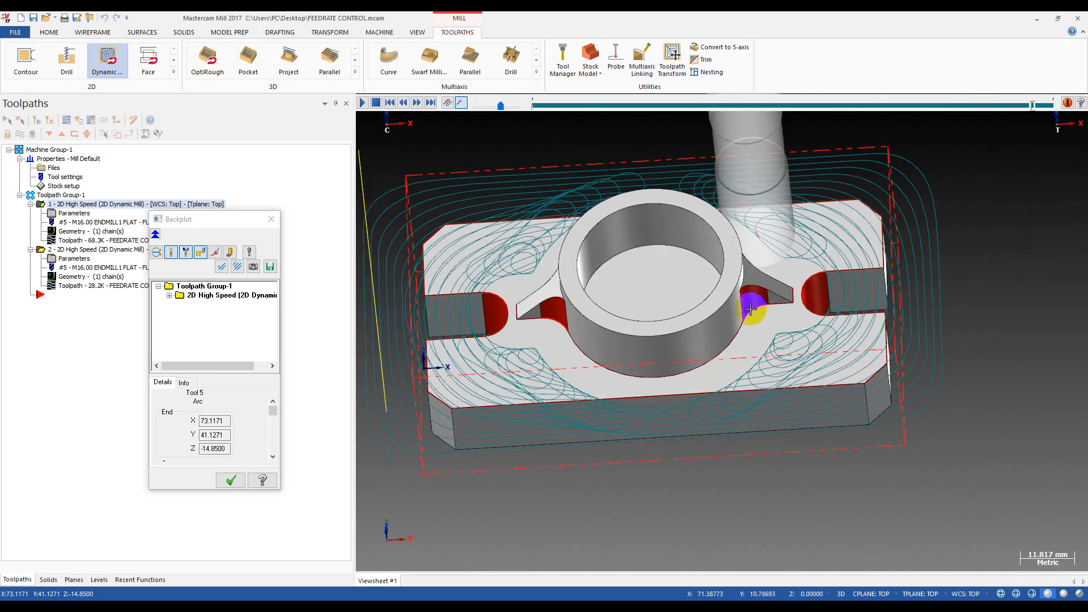
scroll(754, 309, up, 2)
scroll(712, 325, down, 4)
middle_drag(712, 325, 600, 308)
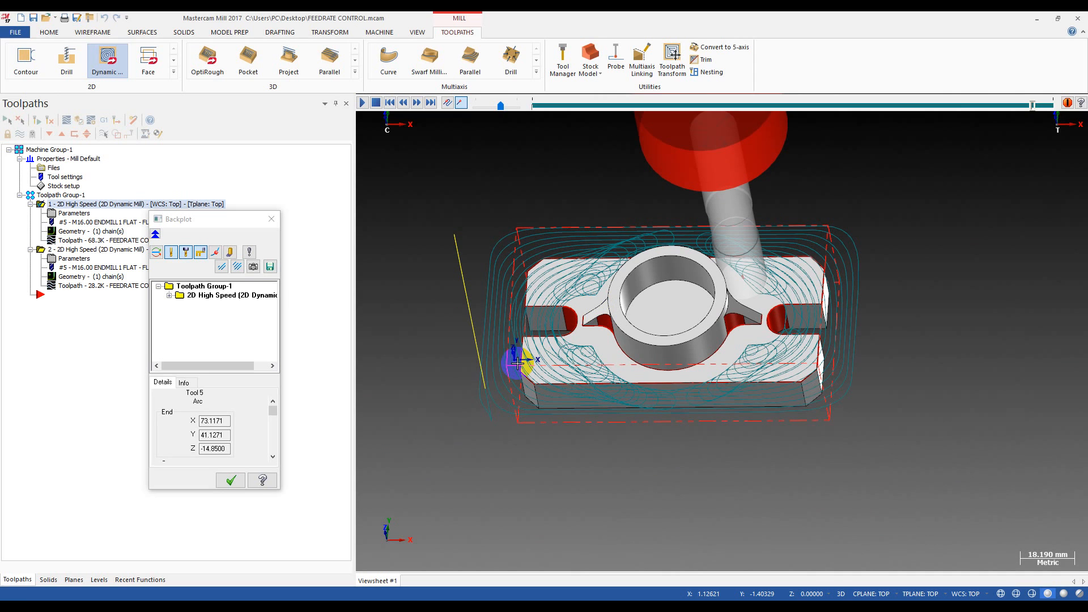
middle_drag(490, 356, 536, 369)
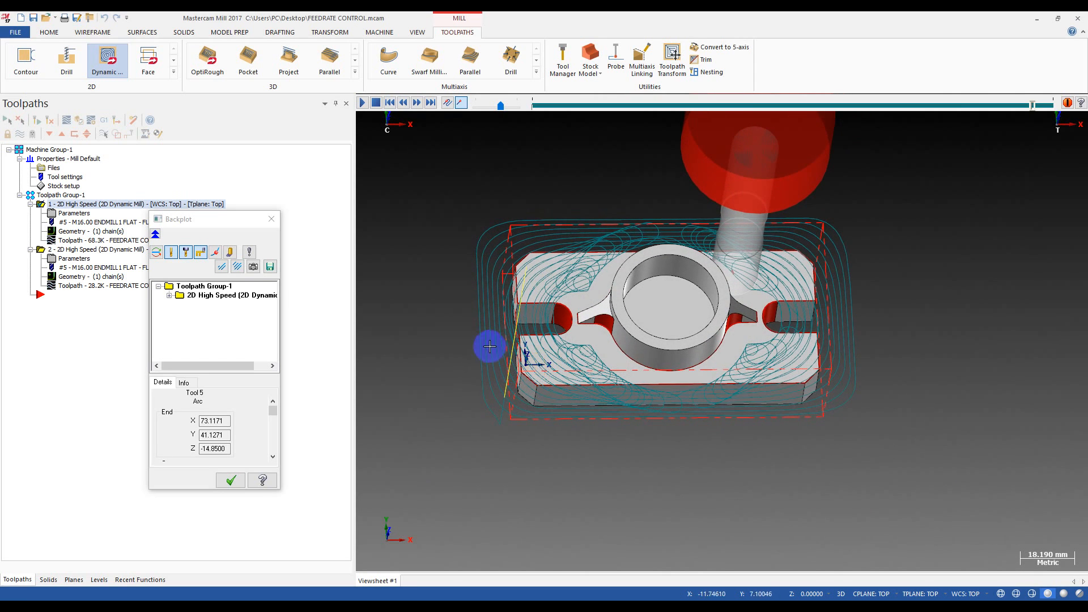
Step: Rewind the boss backplot near its start, step through the first outer pass around the stock, and close the backplot
mouse_move(1028, 114)
mouse_down()
mouse_move(697, 121)
mouse_move(581, 136)
mouse_move(853, 181)
mouse_move(982, 187)
mouse_move(889, 187)
mouse_move(510, 233)
mouse_move(556, 232)
mouse_move(543, 233)
mouse_up()
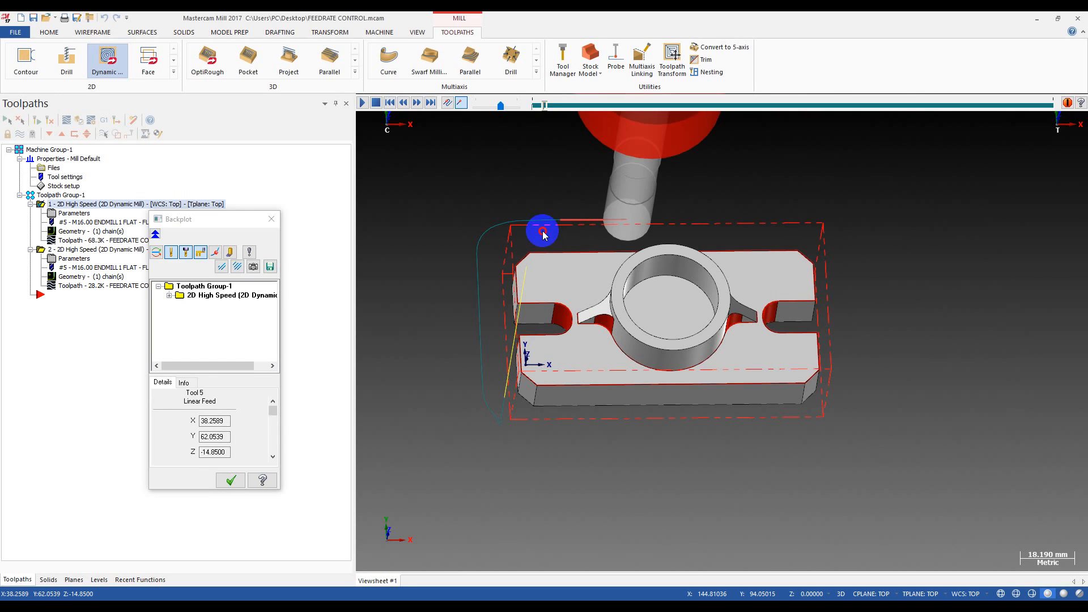
key(s)
key(s)
key(s)
key(s)
key(s)
key(s)
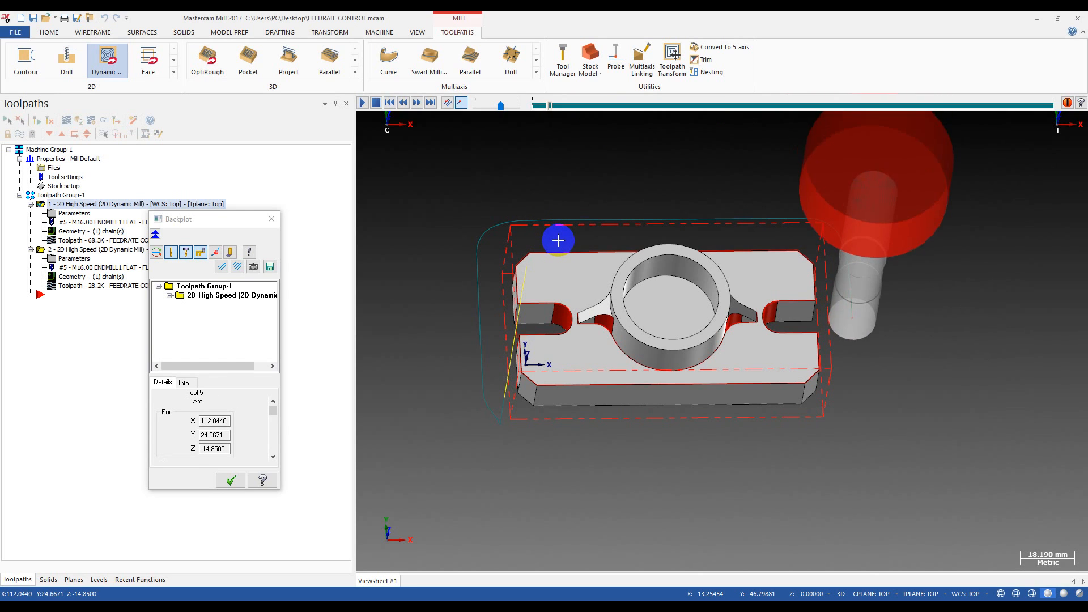
key(s)
key(s)
key(s)
key(s)
key(s)
key(s)
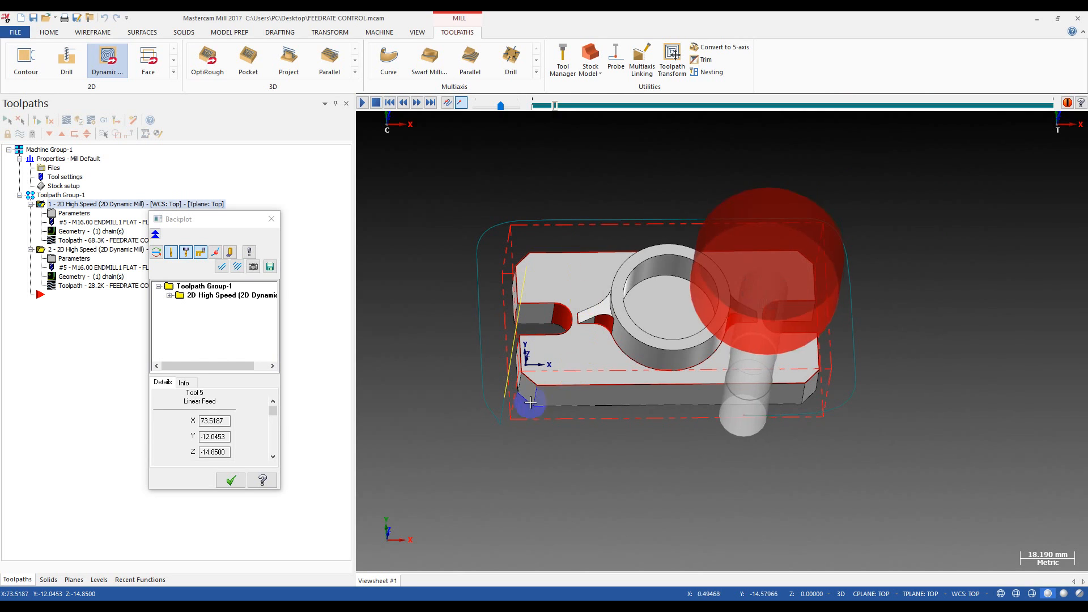
key(s)
key(s)
scroll(475, 409, up, 2)
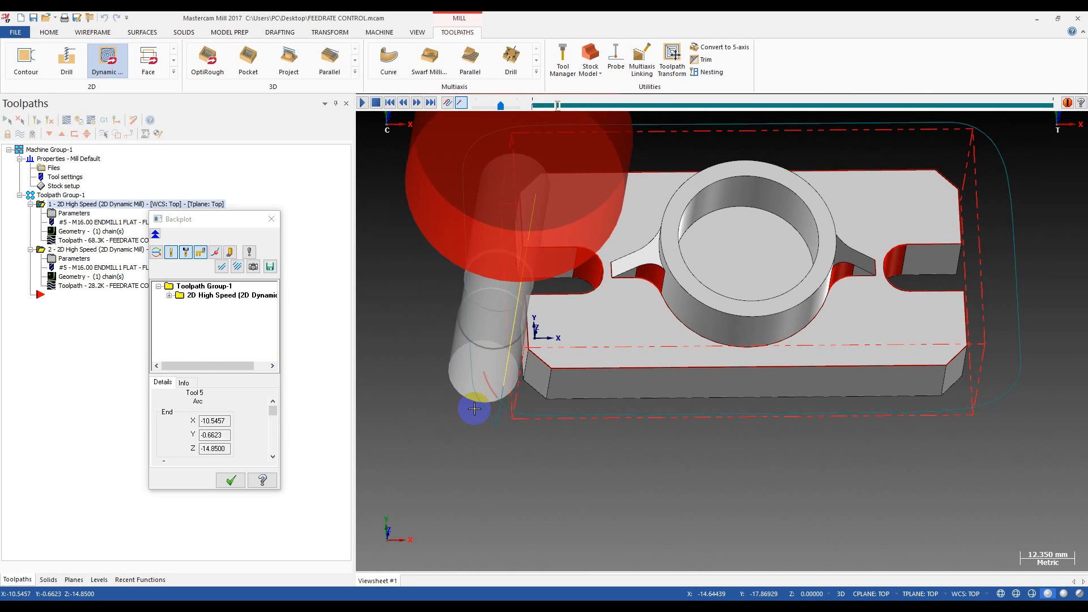
key(s)
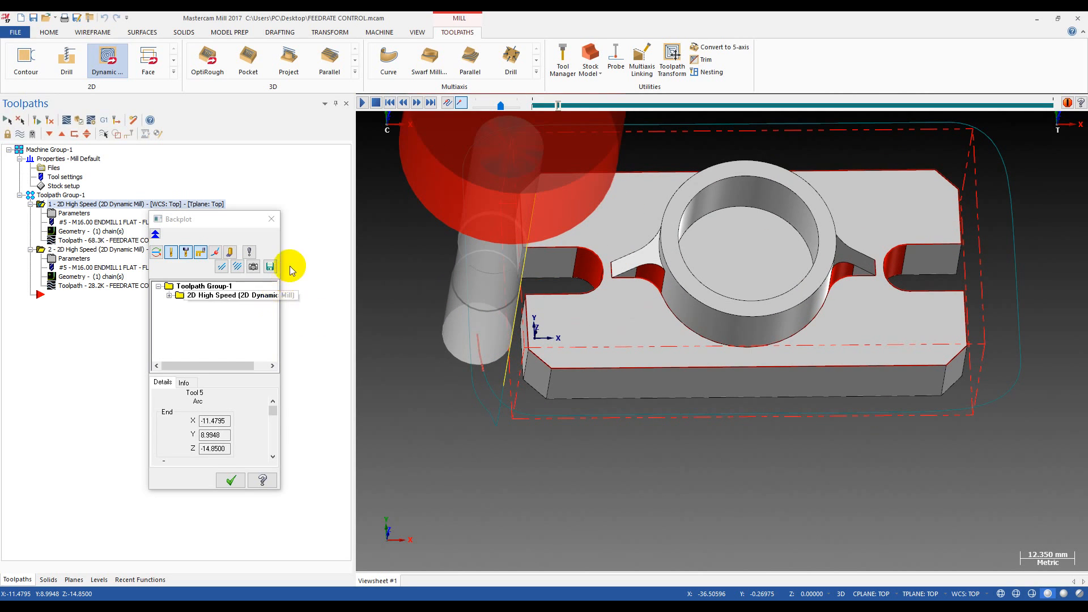
click(272, 219)
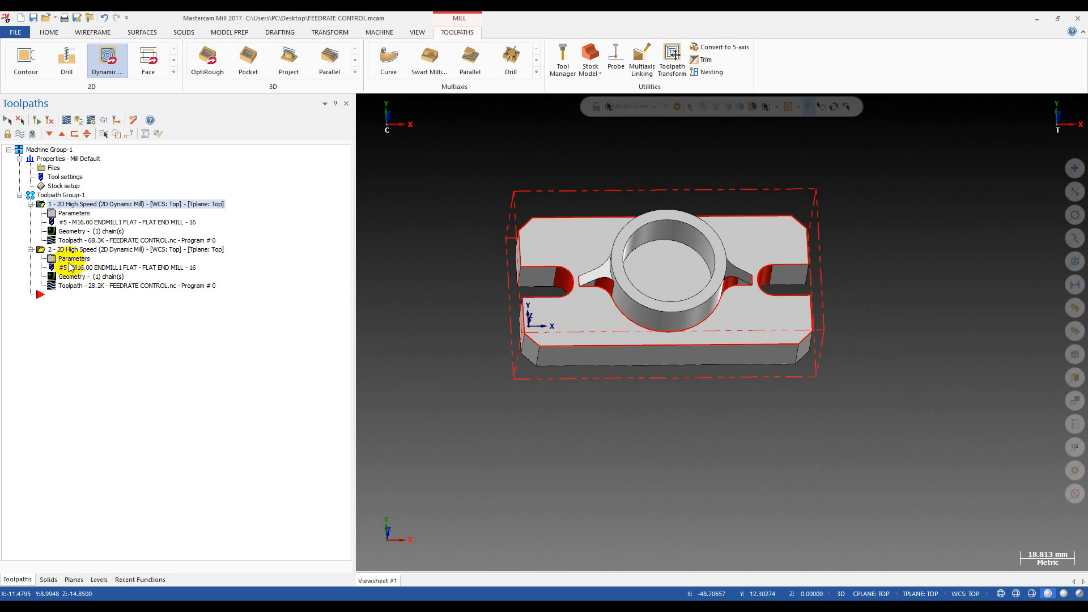
Step: Add a 2D Contour operation after the plate outline operation, chaining the base profile of the central boss and its ribs
click(30, 205)
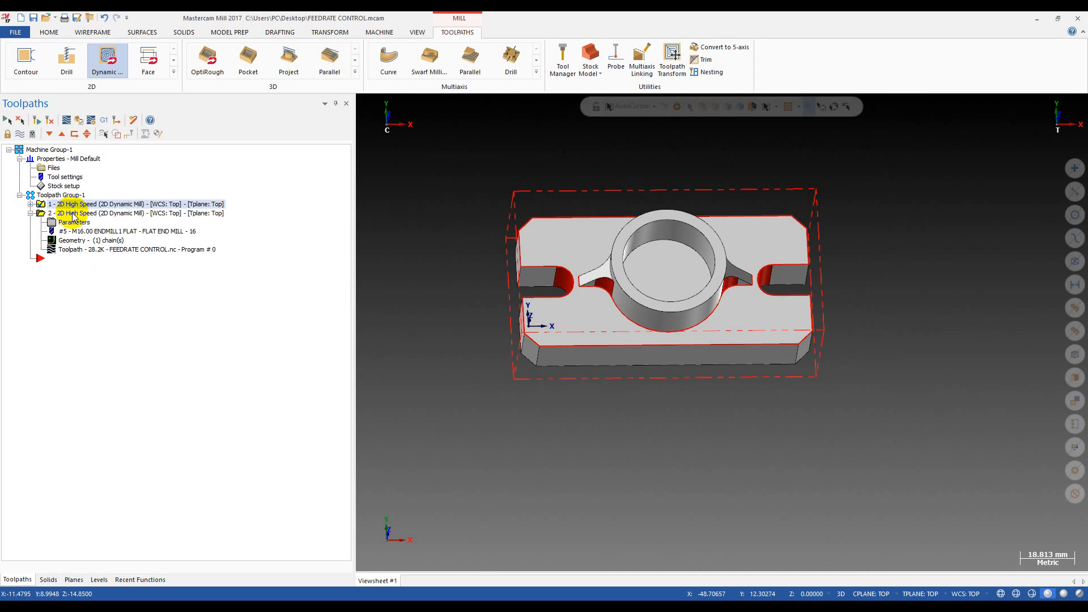
click(101, 215)
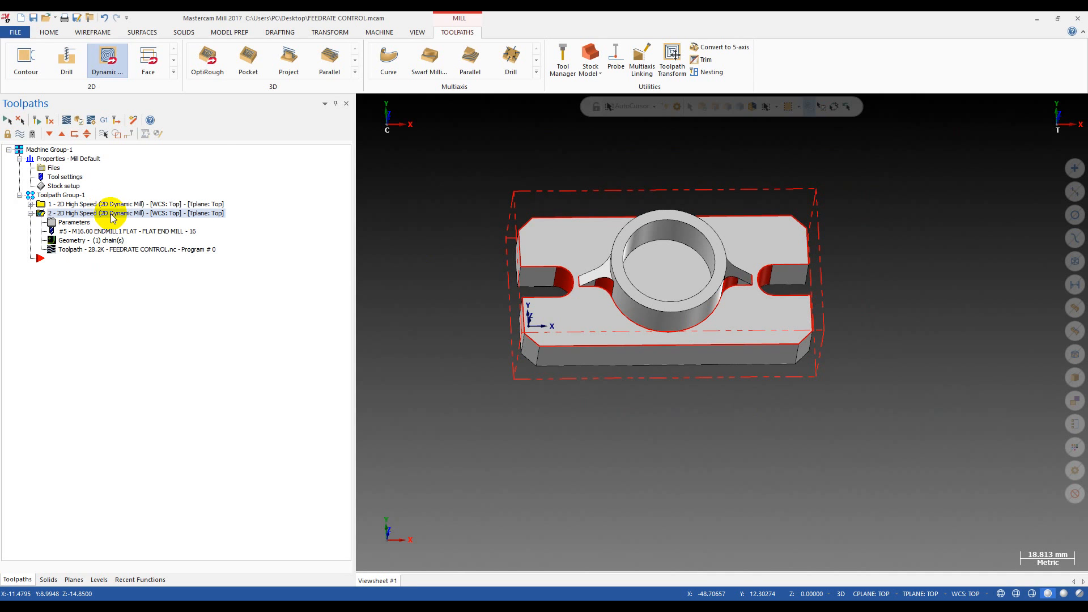
key(alt+1)
scroll(466, 240, down, 1)
scroll(884, 299, down, 2)
middle_drag(626, 334, 642, 294)
scroll(641, 294, up, 1)
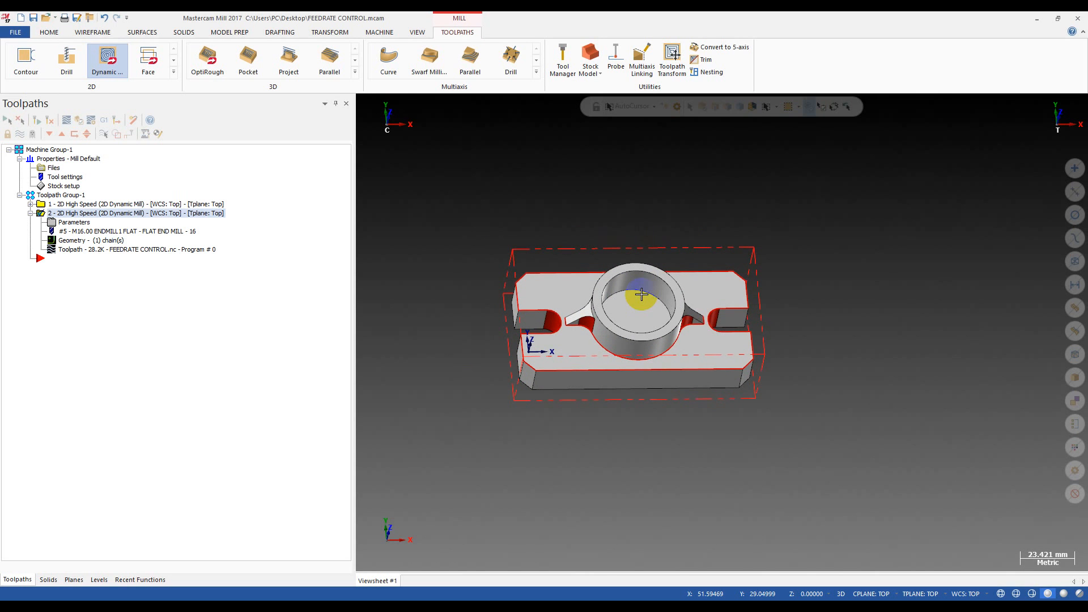
key(c)
scroll(539, 340, up, 9)
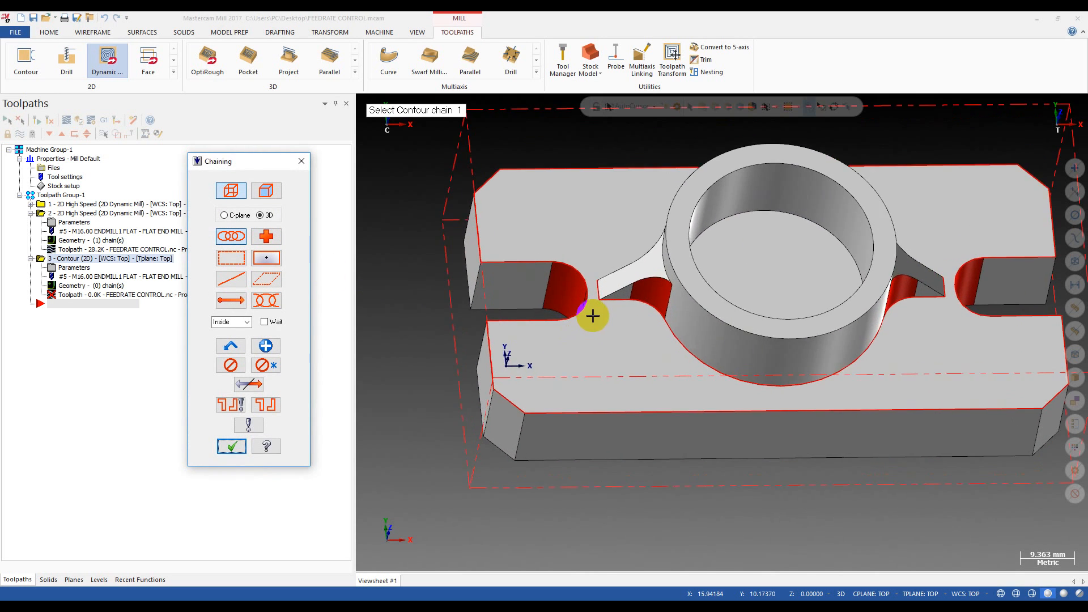
click(598, 292)
scroll(574, 352, down, 4)
mouse_move(573, 352)
middle_down()
mouse_move(614, 387)
mouse_move(588, 340)
middle_up()
click(233, 447)
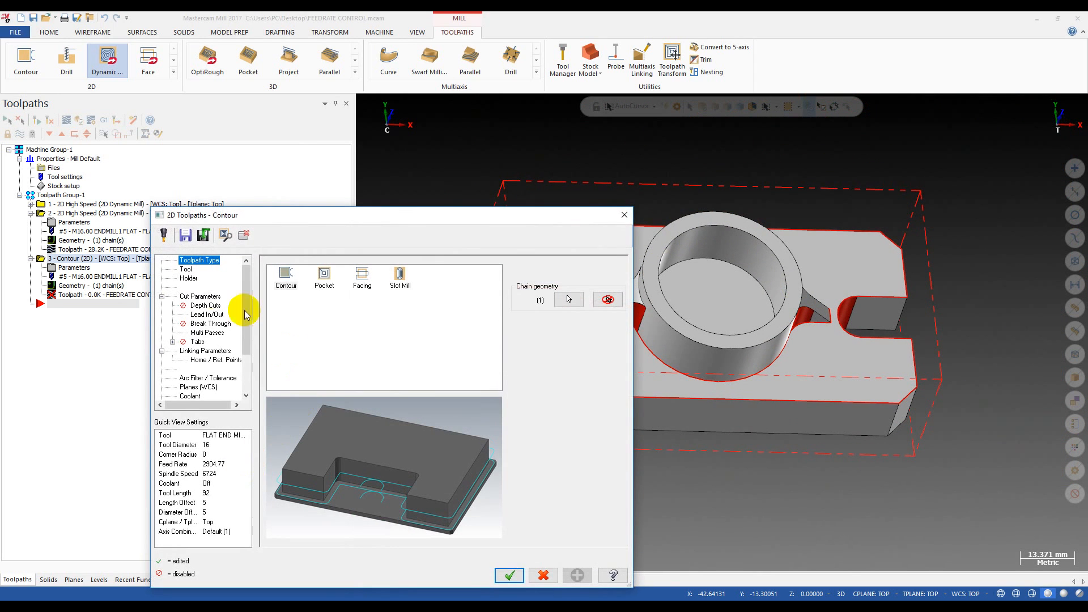
Step: Assign FLAT END MILL - 10 from the Mill_mm tool library to the contour operation
click(186, 270)
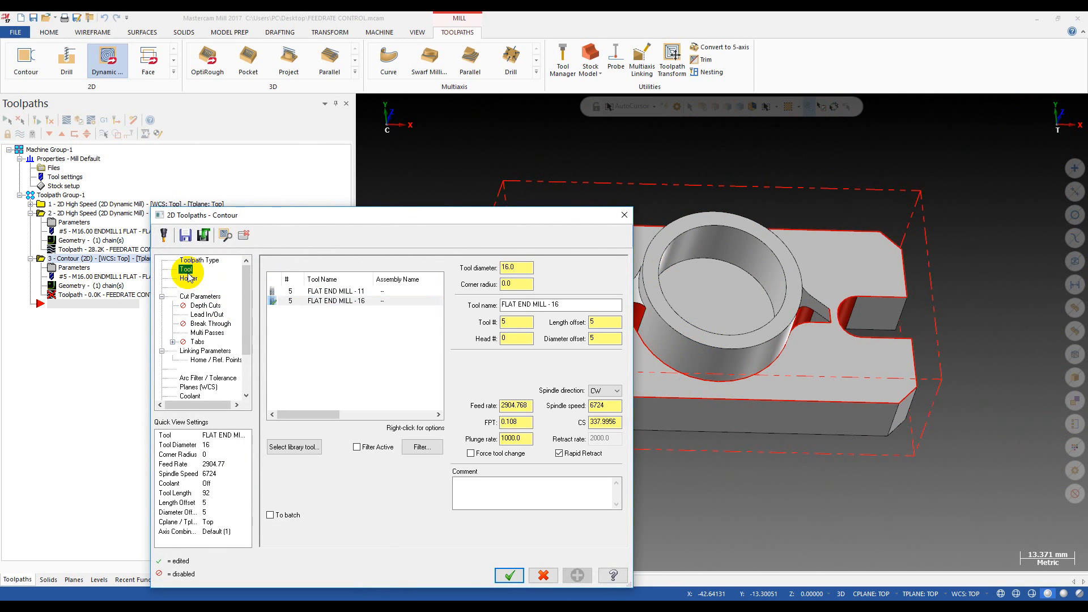
click(348, 291)
drag(406, 216, 426, 156)
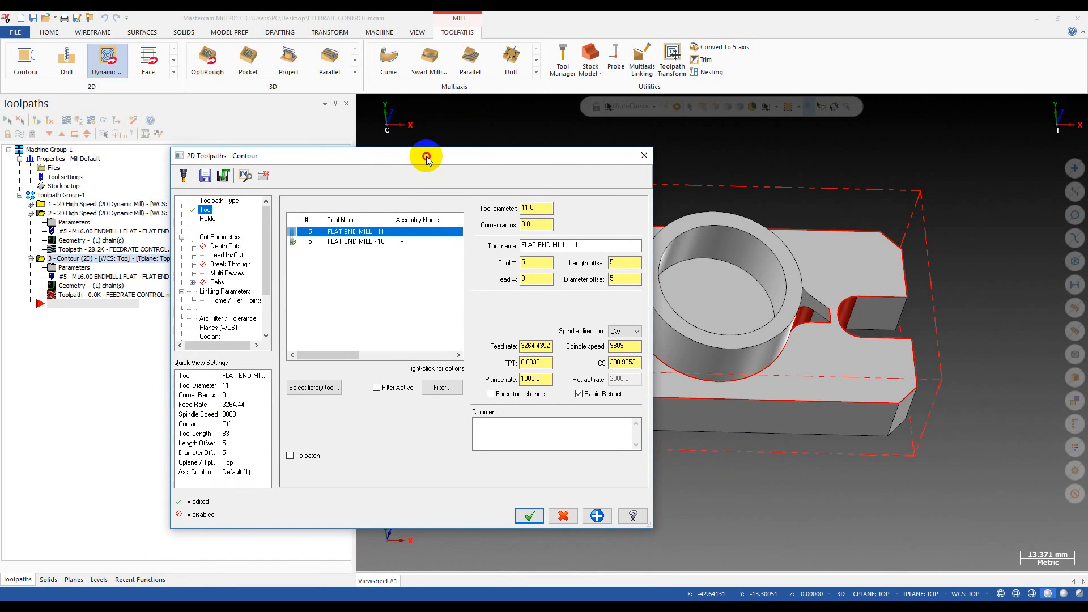
click(322, 388)
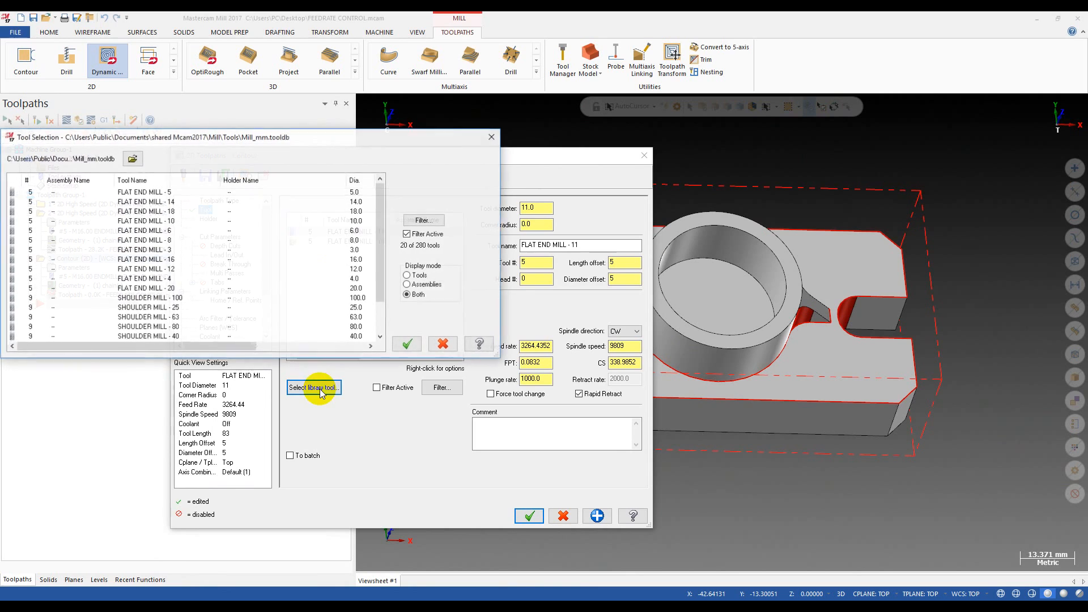
scroll(170, 273, down, 2)
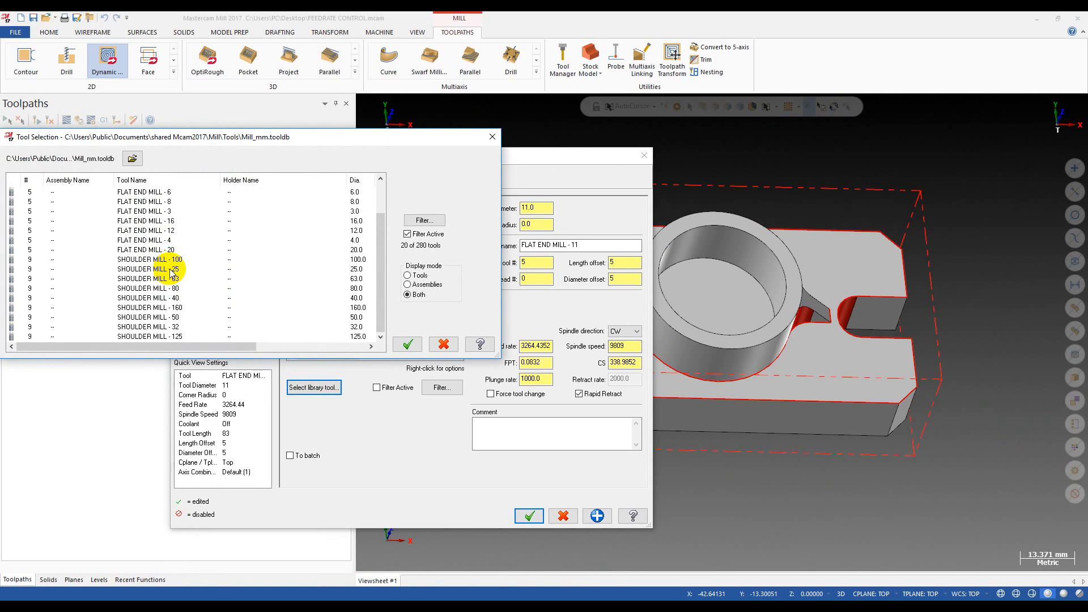
scroll(187, 287, up, 2)
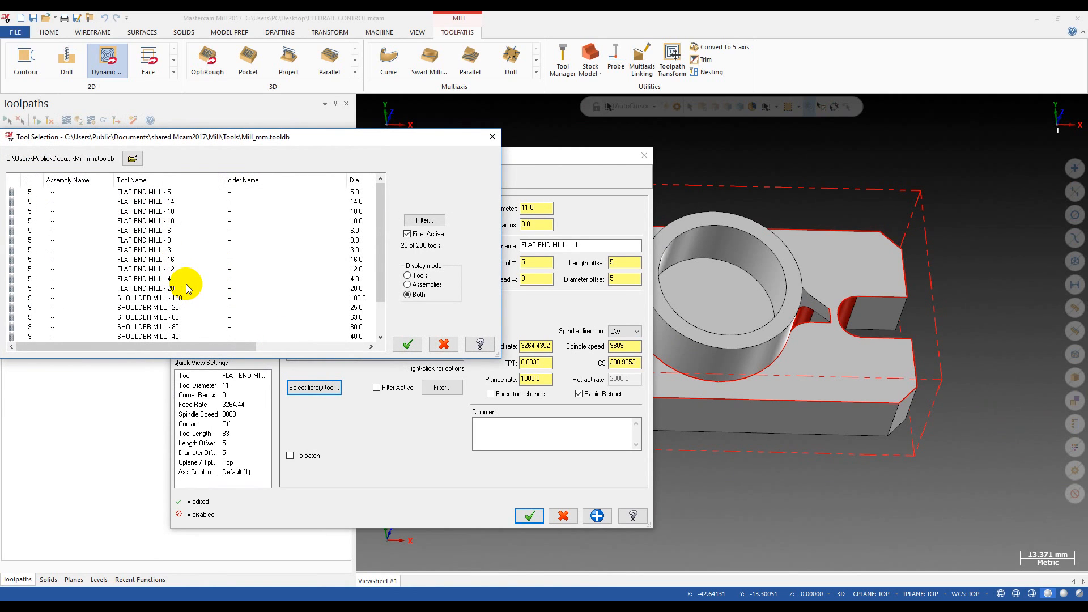
click(168, 221)
double_click(168, 221)
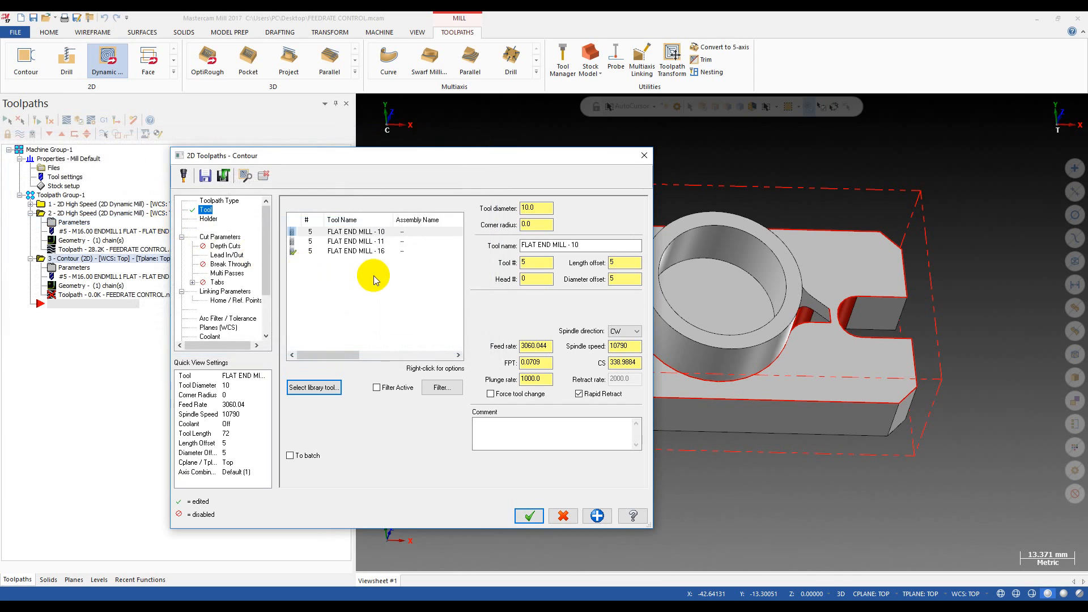
Step: Set the 10 mm end mill's cutting length to 25 mm, its feed rate to 1500 and its spindle speed to 8000
double_click(371, 233)
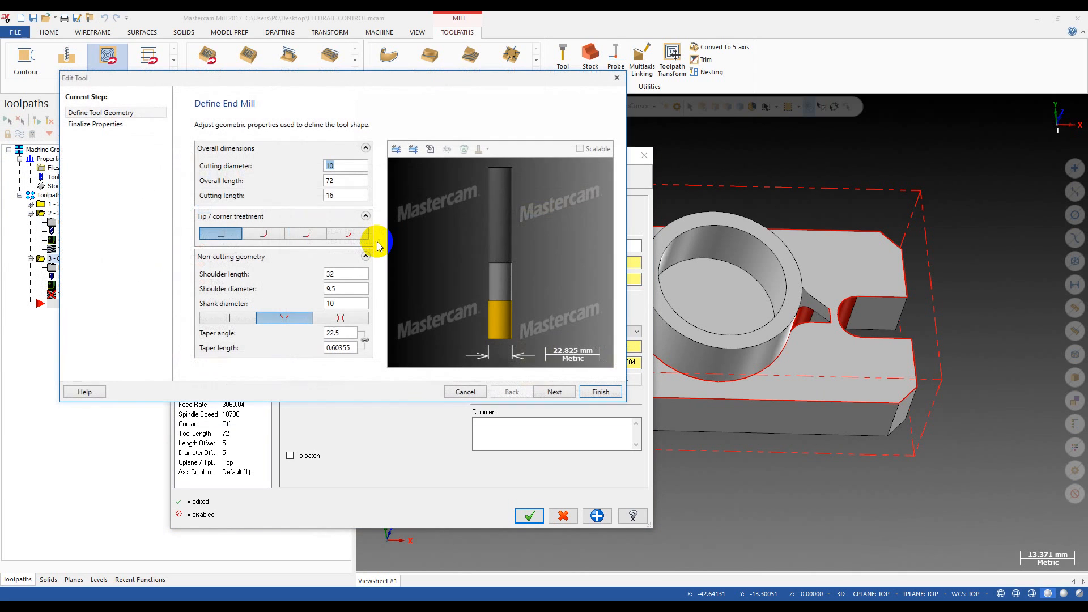
click(350, 198)
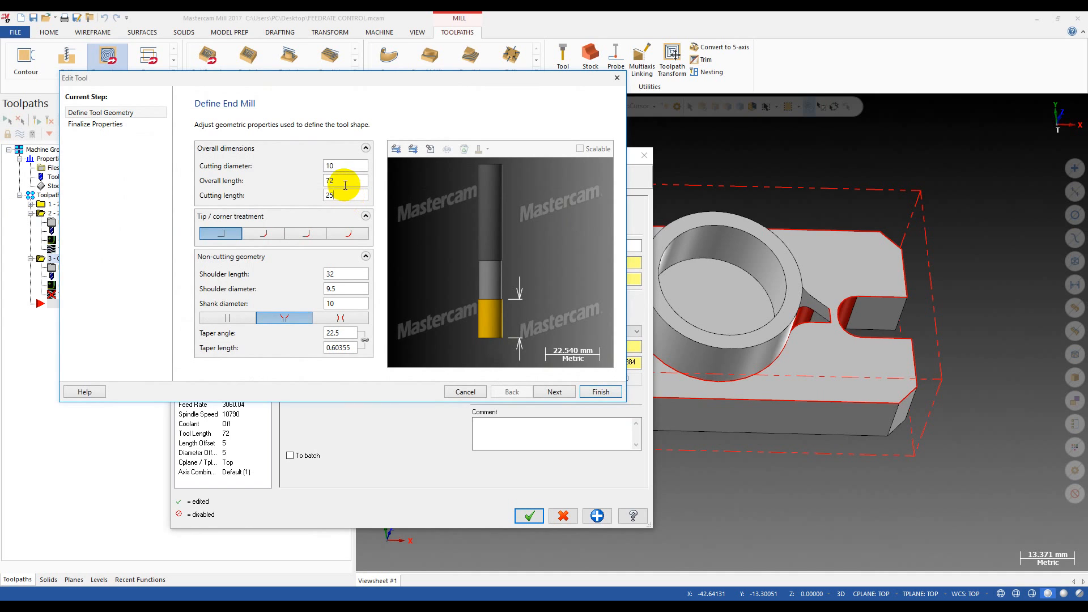
click(345, 182)
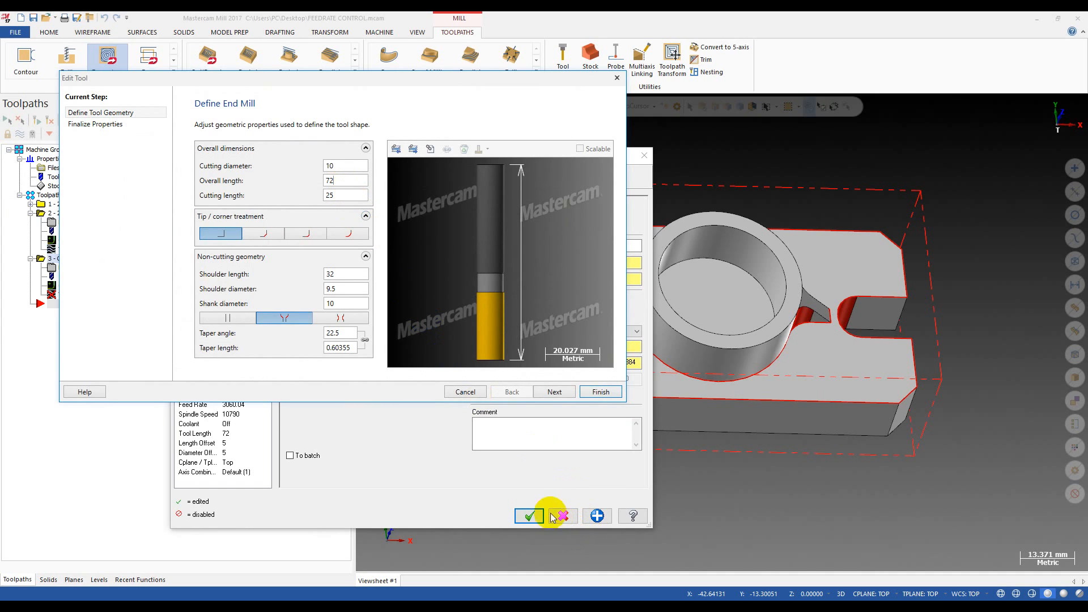
click(600, 392)
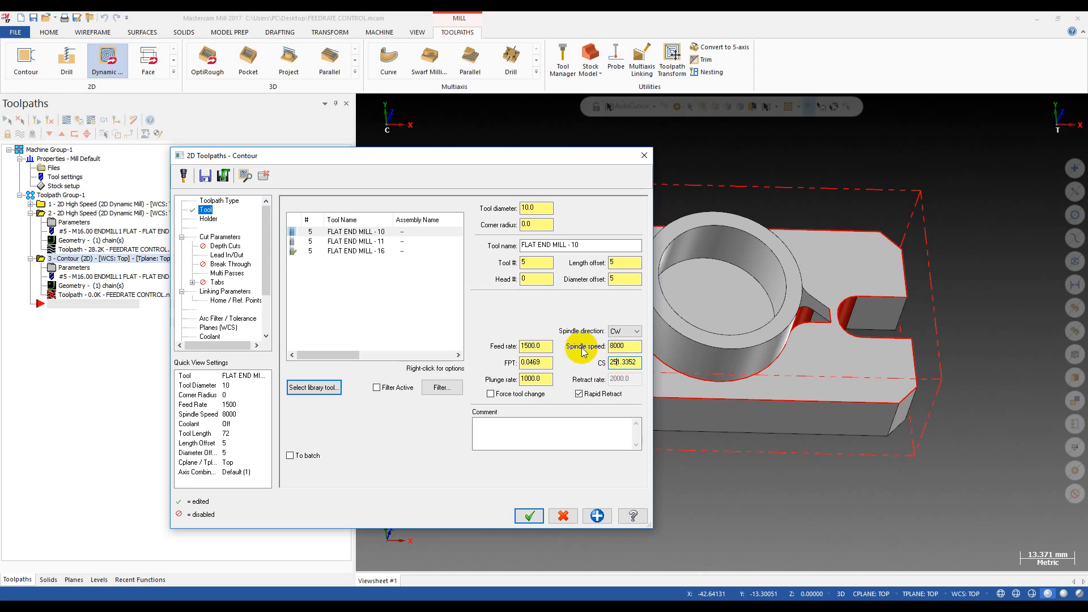
Step: Keep Computer compensation for the boss contour, check its linking parameters, generate the toolpath and preview its backplot briefly
click(220, 237)
click(413, 222)
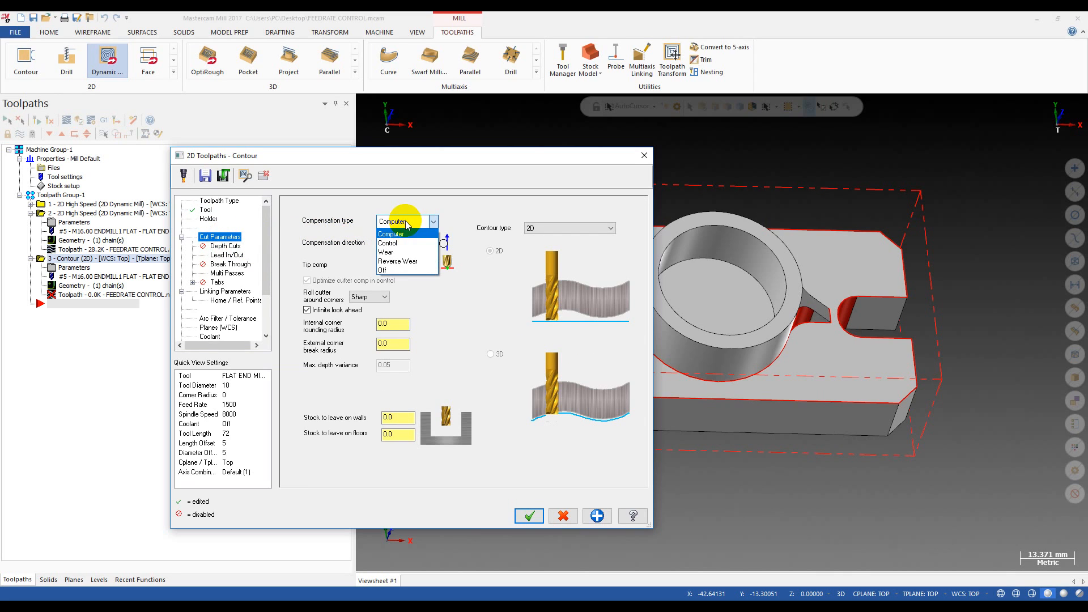
click(411, 229)
click(219, 292)
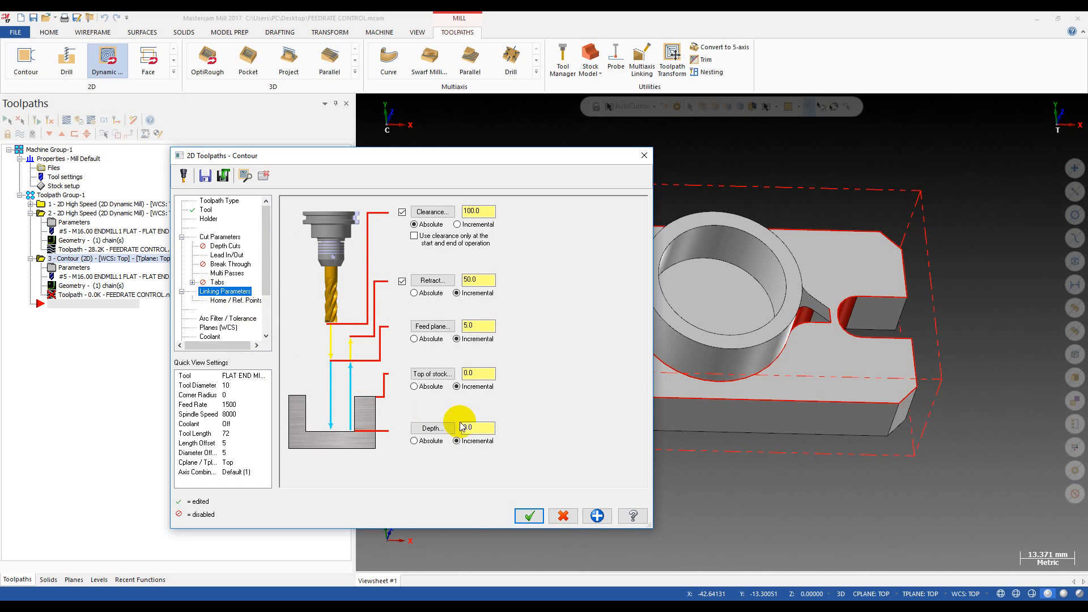
click(529, 516)
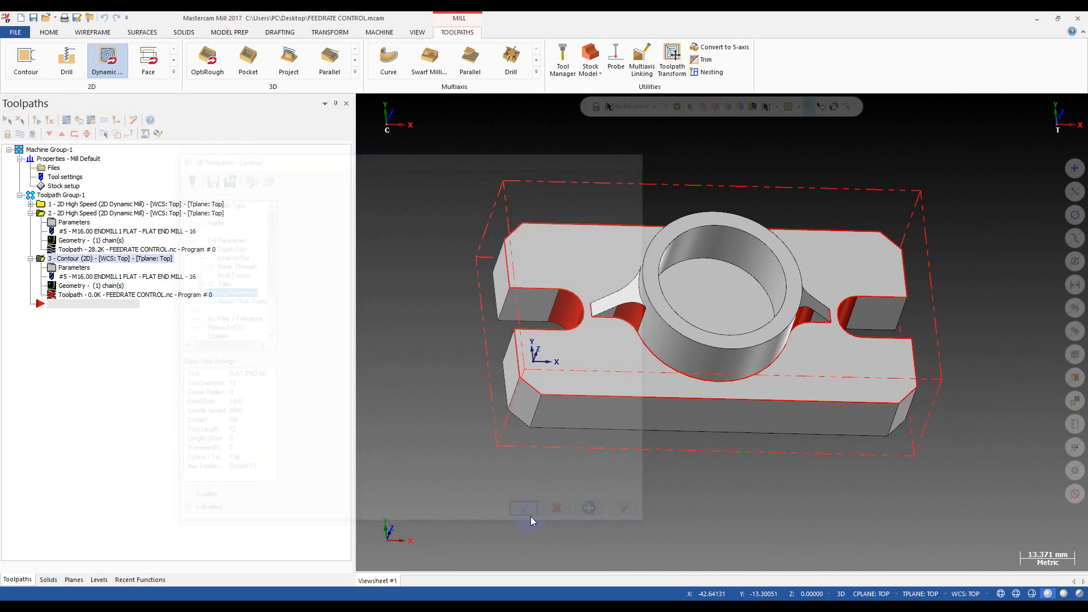
click(78, 298)
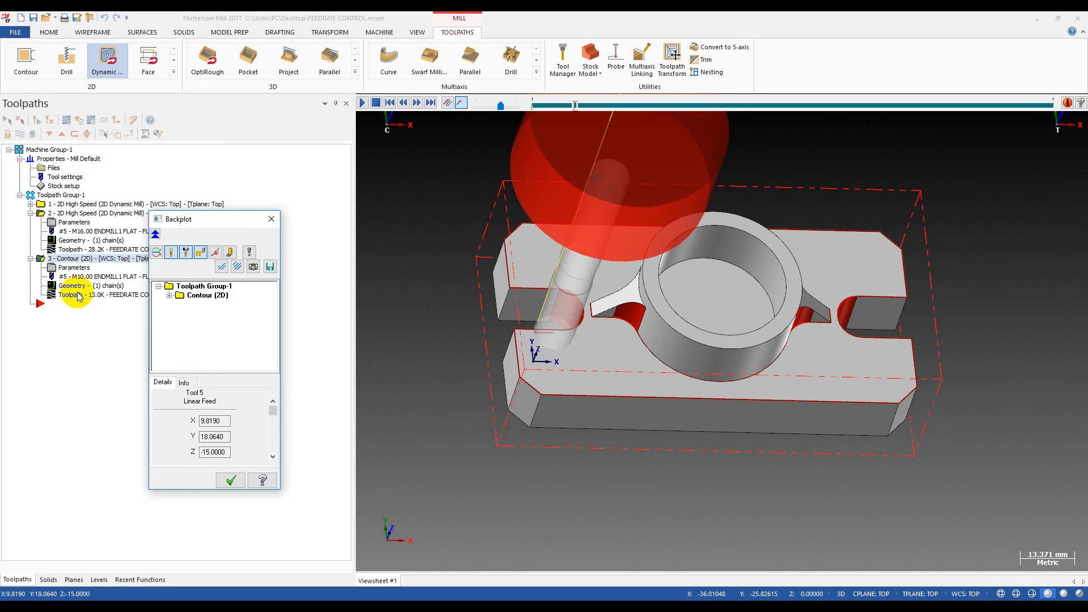
key(Escape)
Step: Set the boss contour's entry line length to 1 and its entry arc radius to 1, and regenerate the toolpath
click(70, 270)
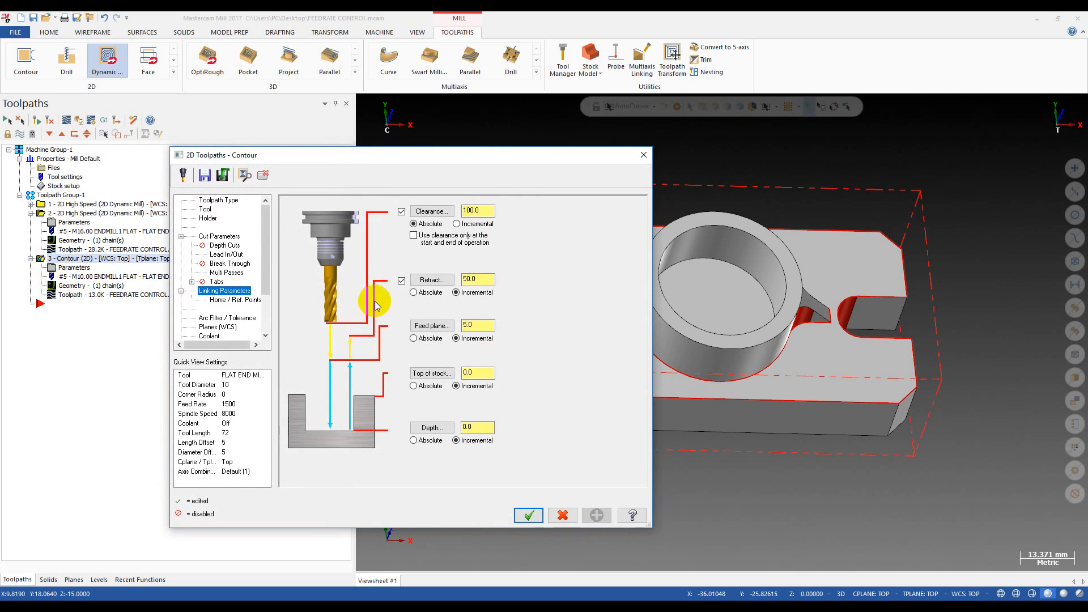
click(229, 256)
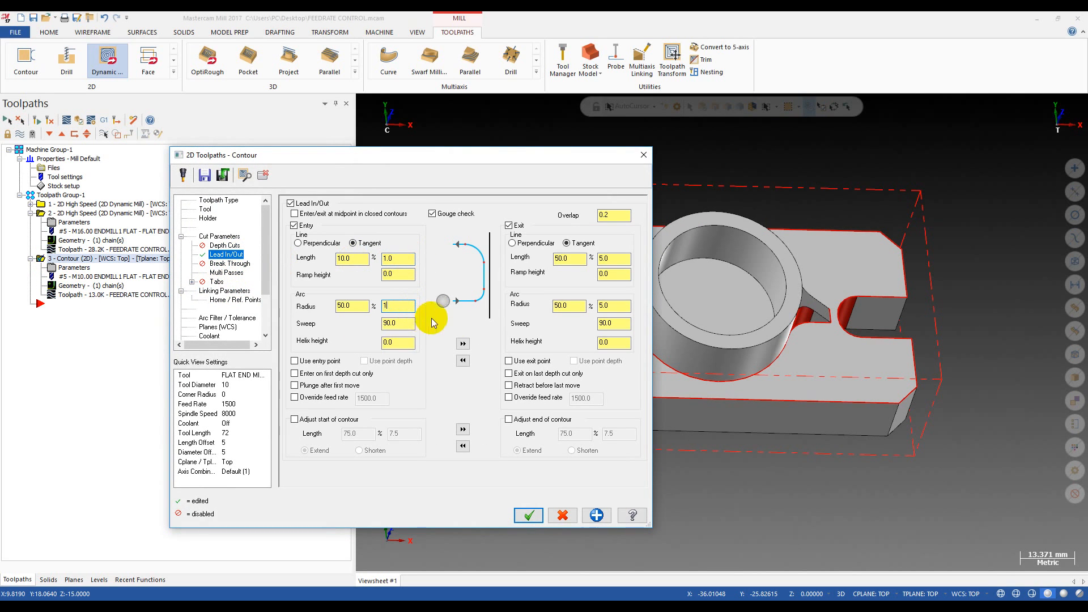
click(529, 516)
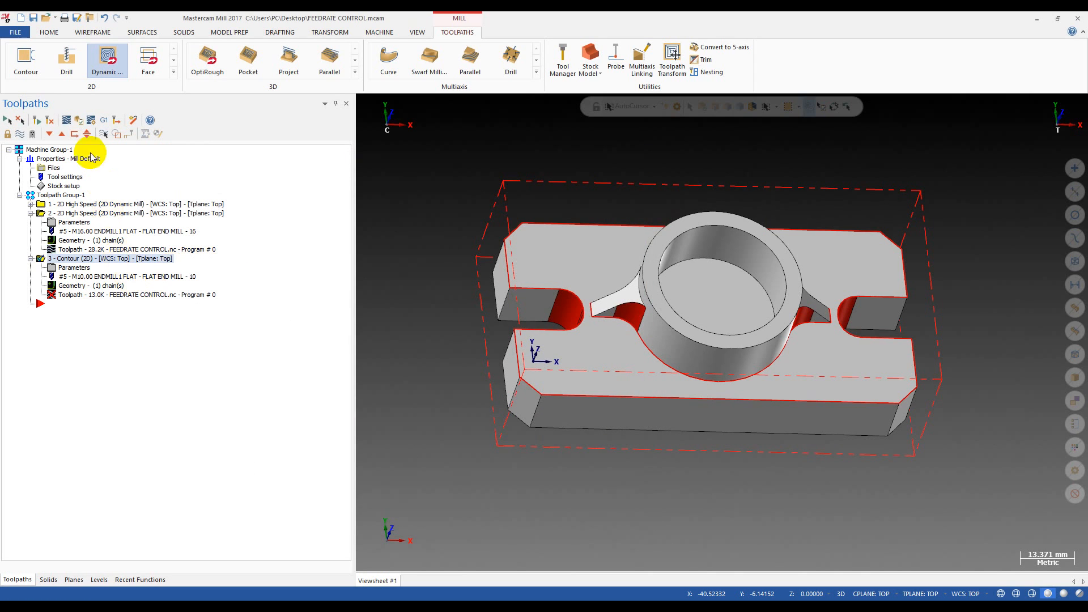
click(34, 124)
Step: Backplot the regenerated boss contour and examine the tool's approach to the end of the pass beside the rib
click(70, 298)
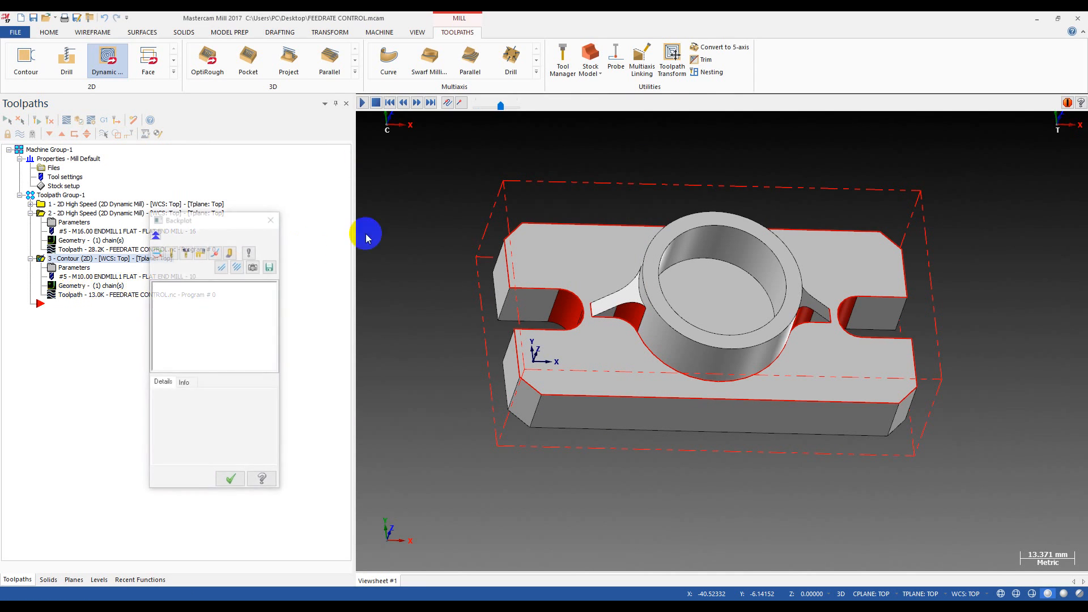
scroll(496, 244, down, 2)
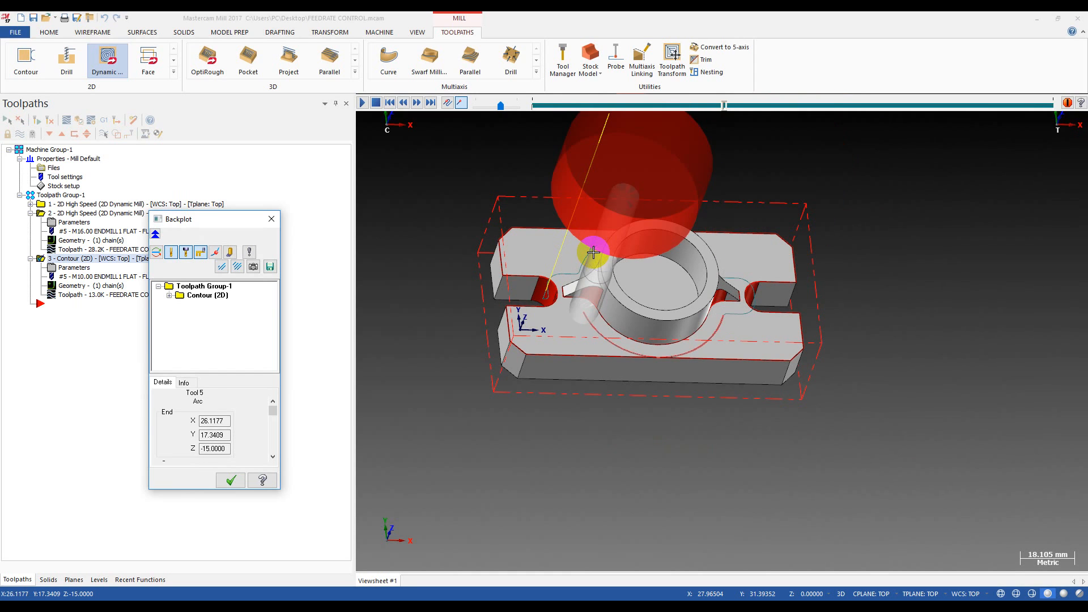
scroll(594, 254, up, 1)
drag(748, 110, 726, 111)
scroll(496, 341, up, 15)
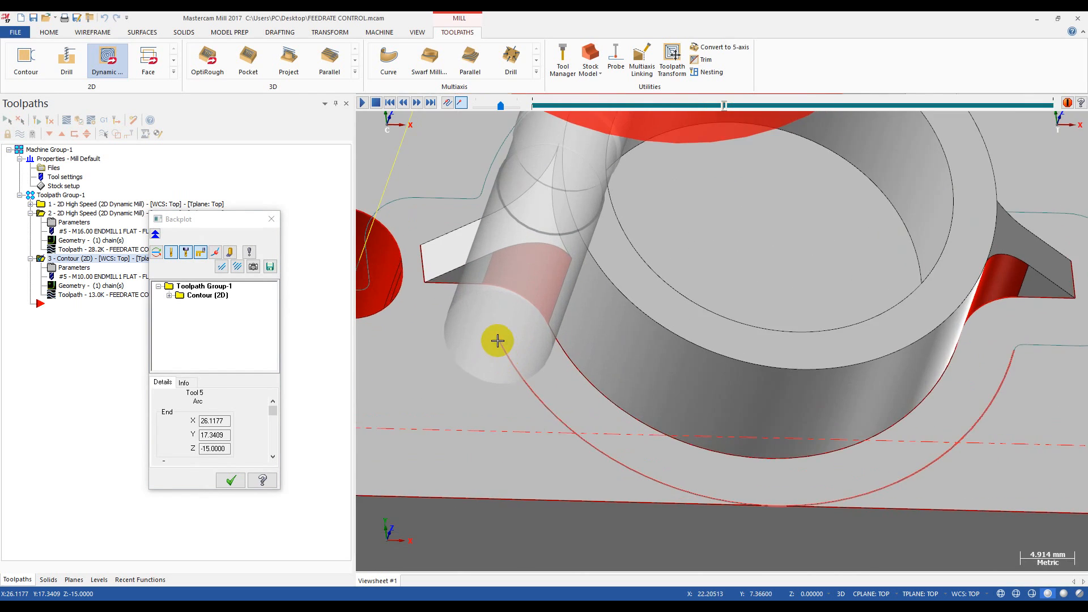
scroll(492, 290, up, 10)
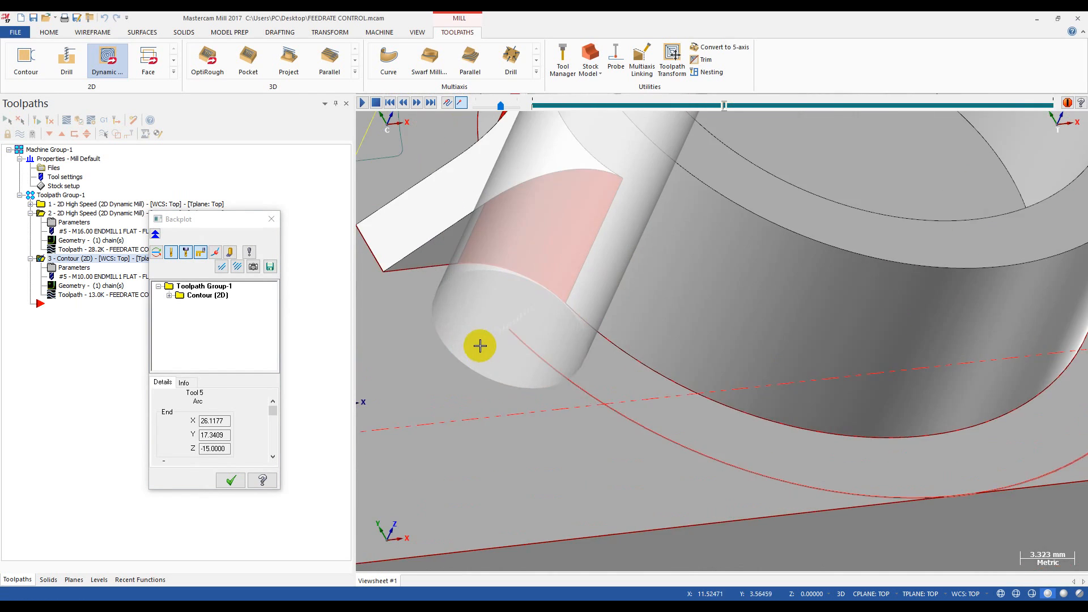
scroll(527, 283, down, 12)
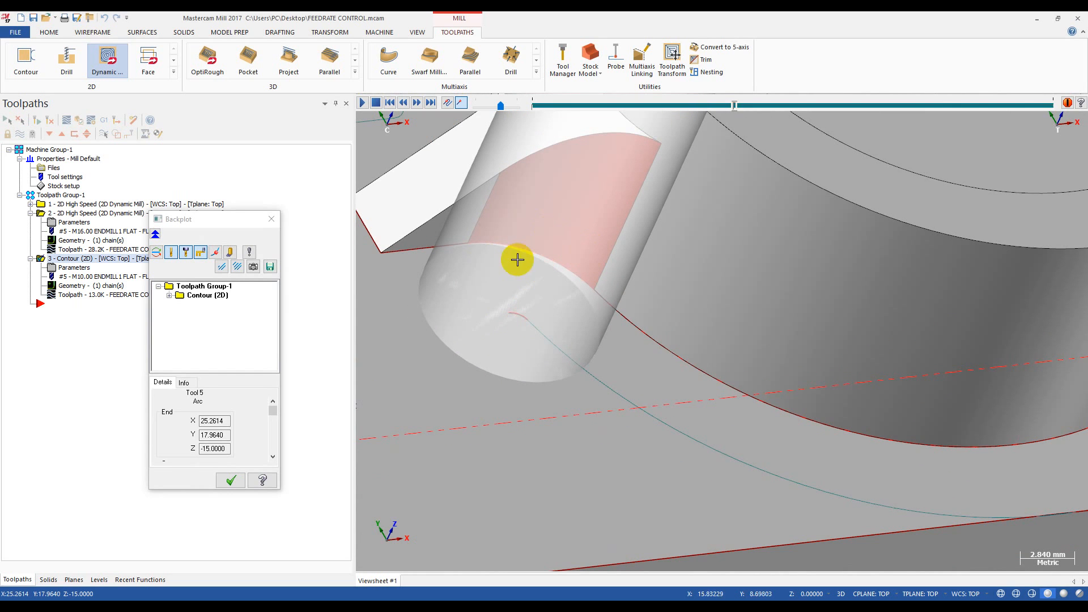
mouse_move(737, 105)
mouse_down()
mouse_move(704, 104)
mouse_move(734, 104)
mouse_move(718, 116)
mouse_move(734, 110)
mouse_move(729, 117)
mouse_up()
scroll(511, 336, up, 3)
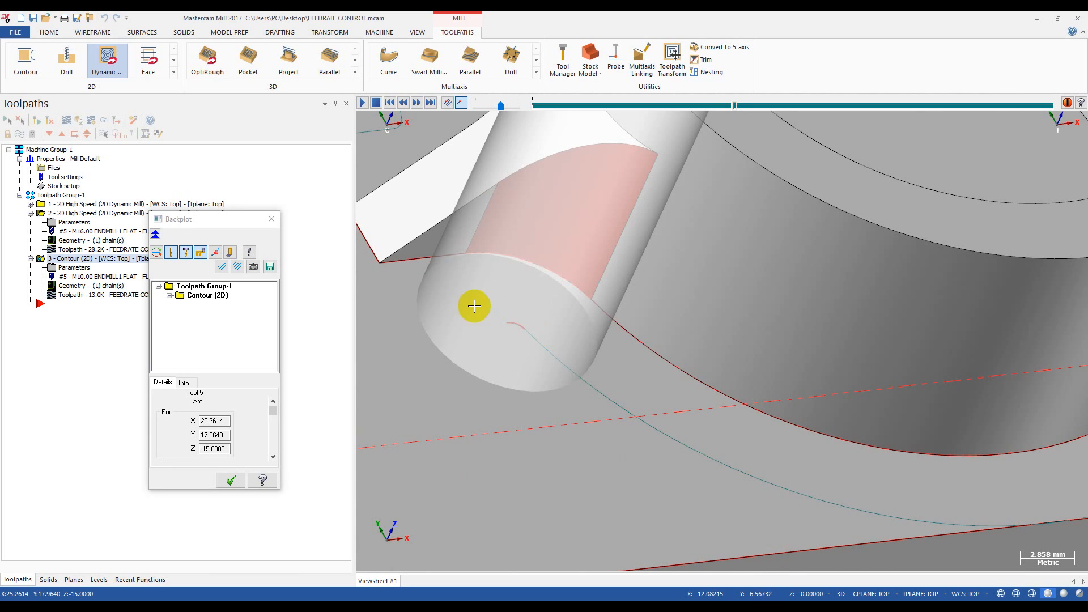
Step: Step the backplot through the 10 mm tool's exit move near the rib and close the backplot
scroll(567, 286, down, 4)
middle_drag(557, 287, 532, 290)
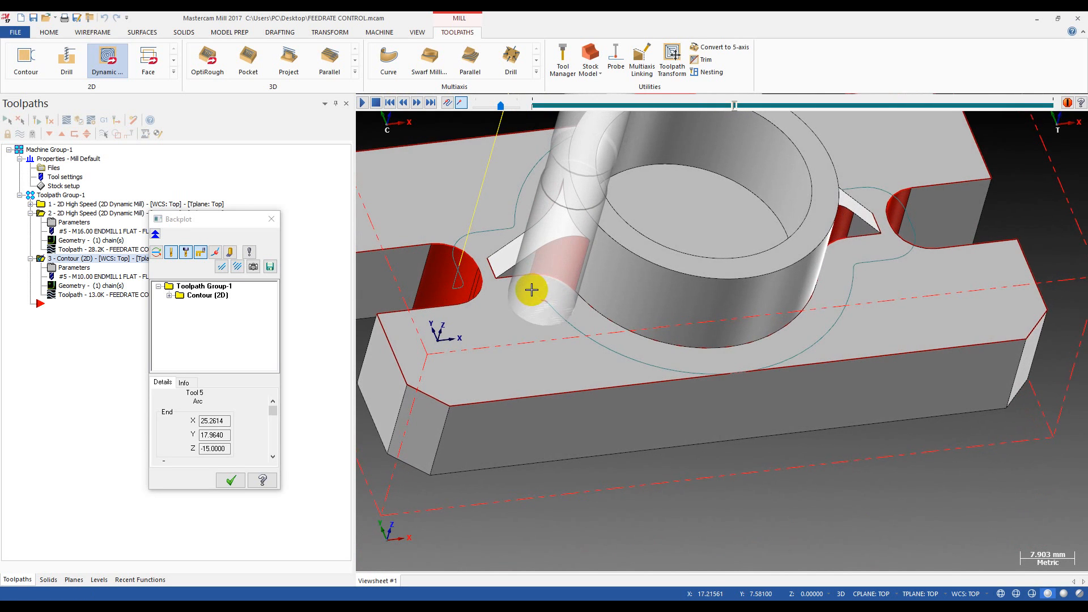
key(s)
key(s)
key(s)
key(s)
key(s)
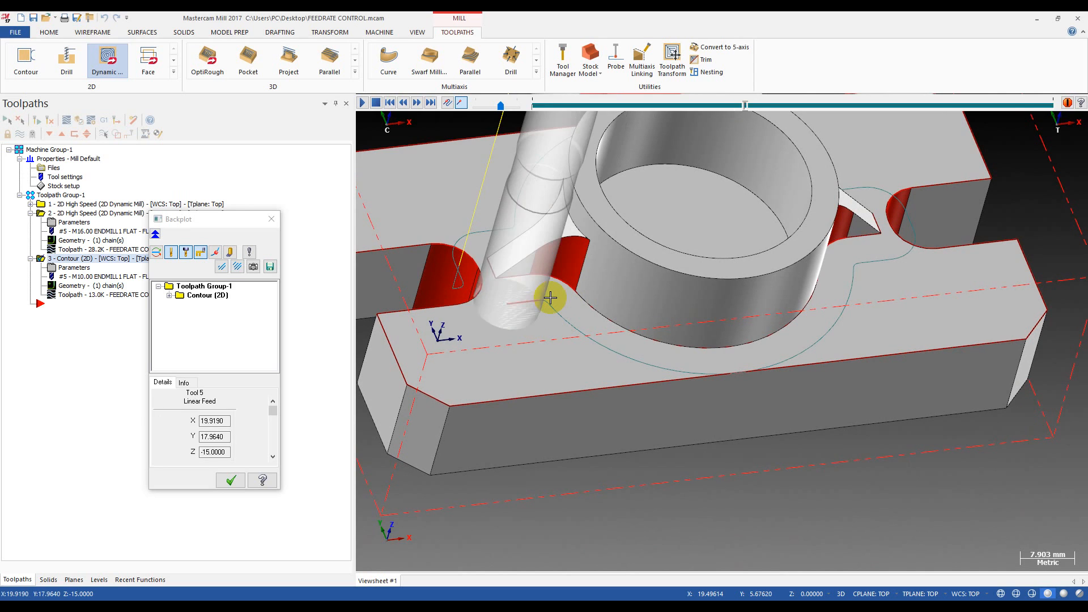
key(Escape)
Step: Backplot the boss contour again, scrub through most of its path and close the backplot
scroll(599, 280, down, 10)
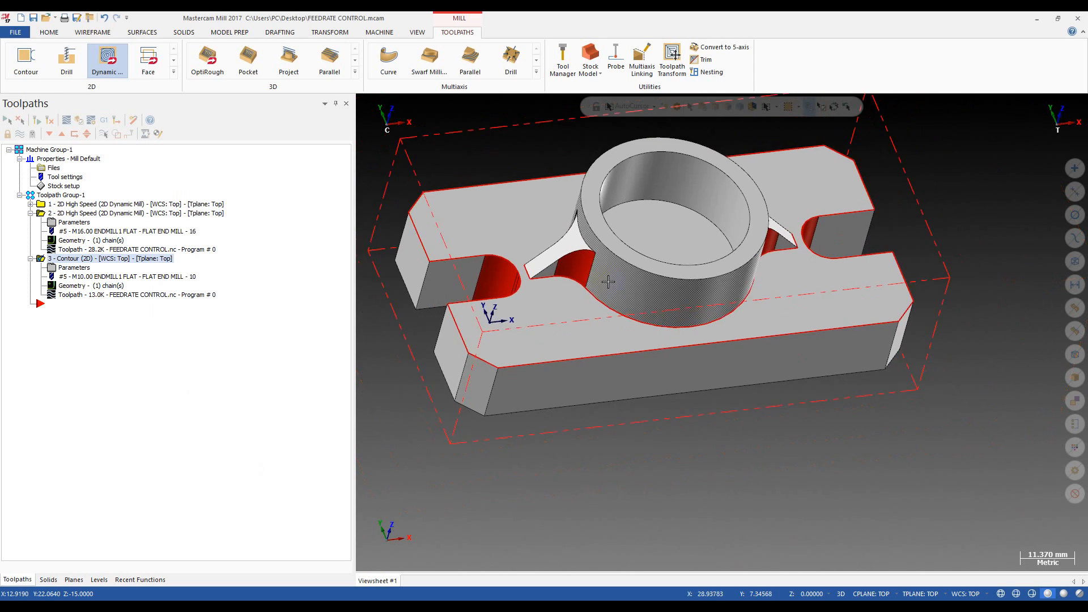
click(64, 295)
drag(534, 106, 938, 86)
key(Escape)
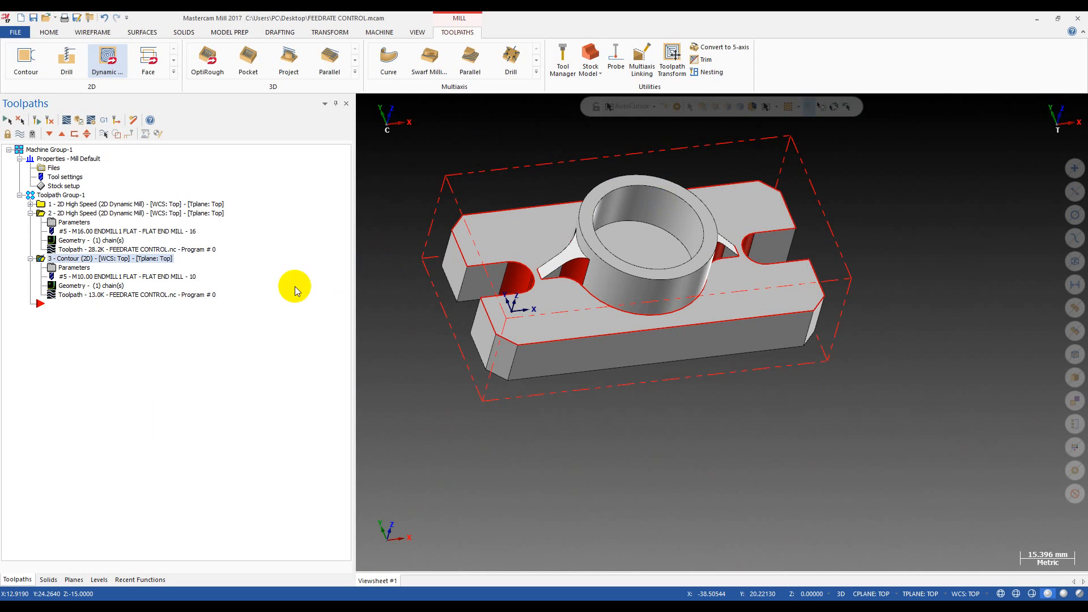
Step: Duplicate the boss contour operation, rechain the copy to the plate's bottom outer loop and regenerate it
click(30, 214)
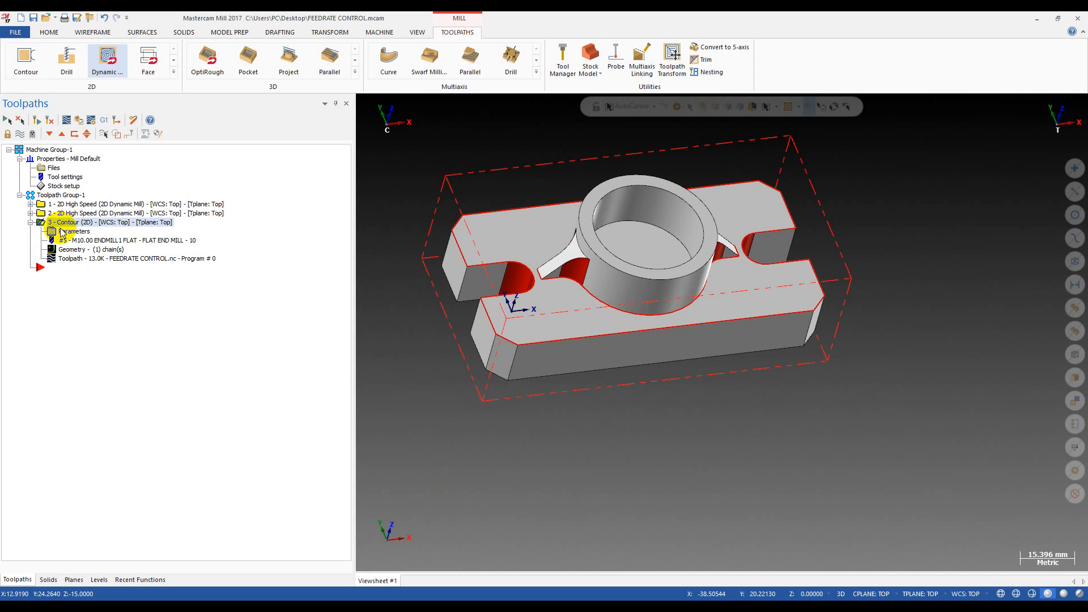
key(ctrl+v)
click(85, 296)
right_click(243, 138)
click(278, 176)
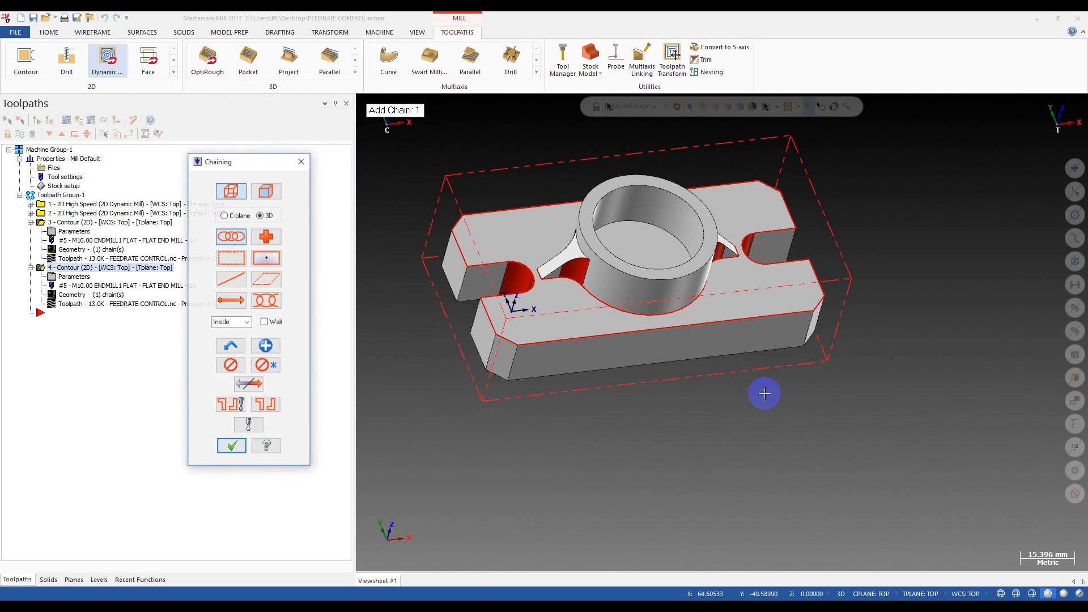
click(269, 196)
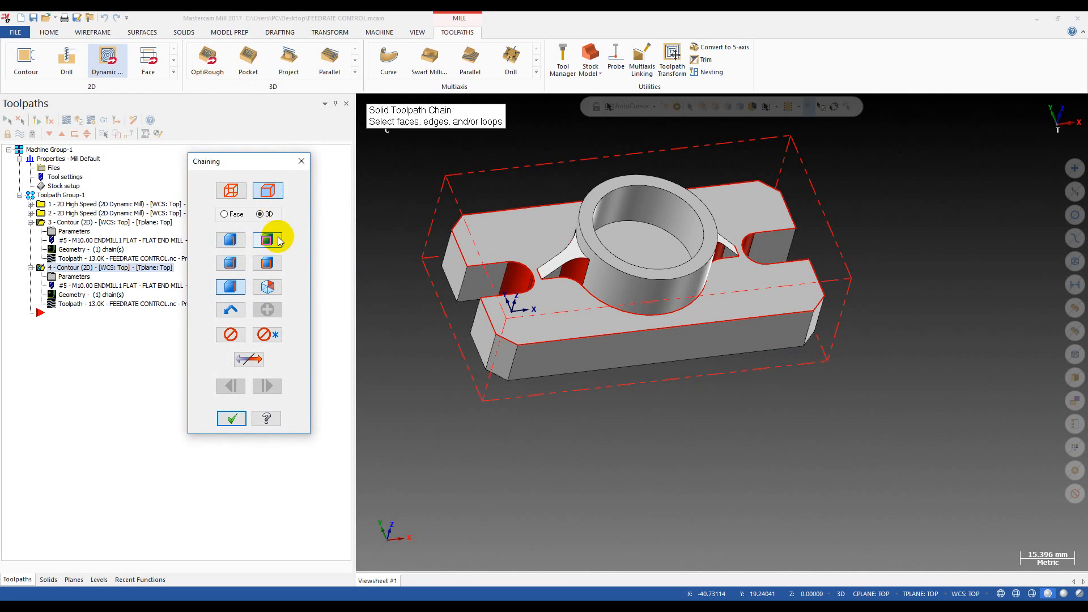
click(781, 353)
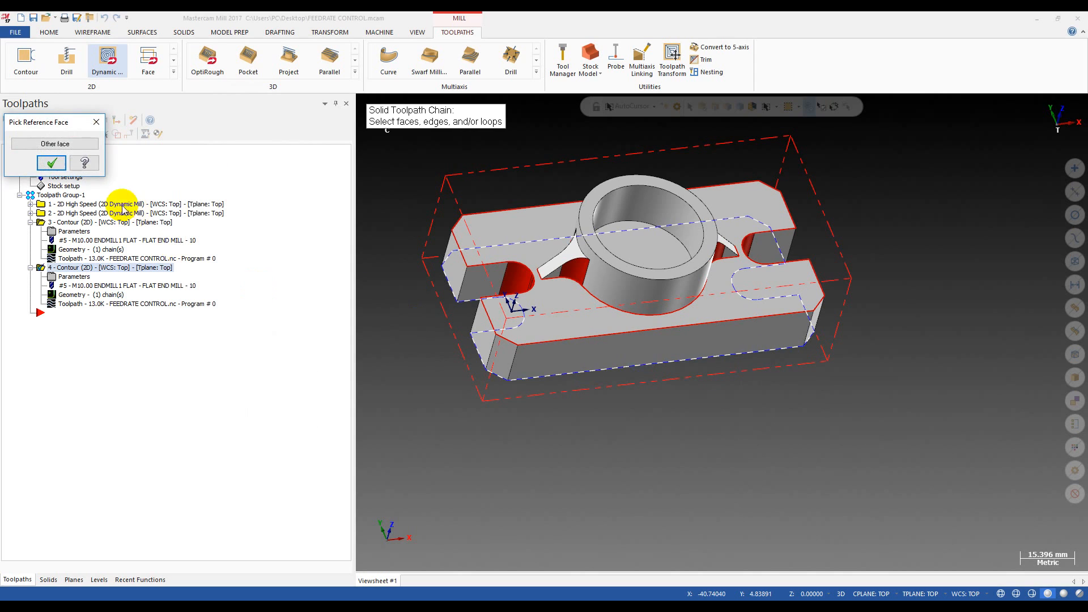
click(52, 164)
click(230, 415)
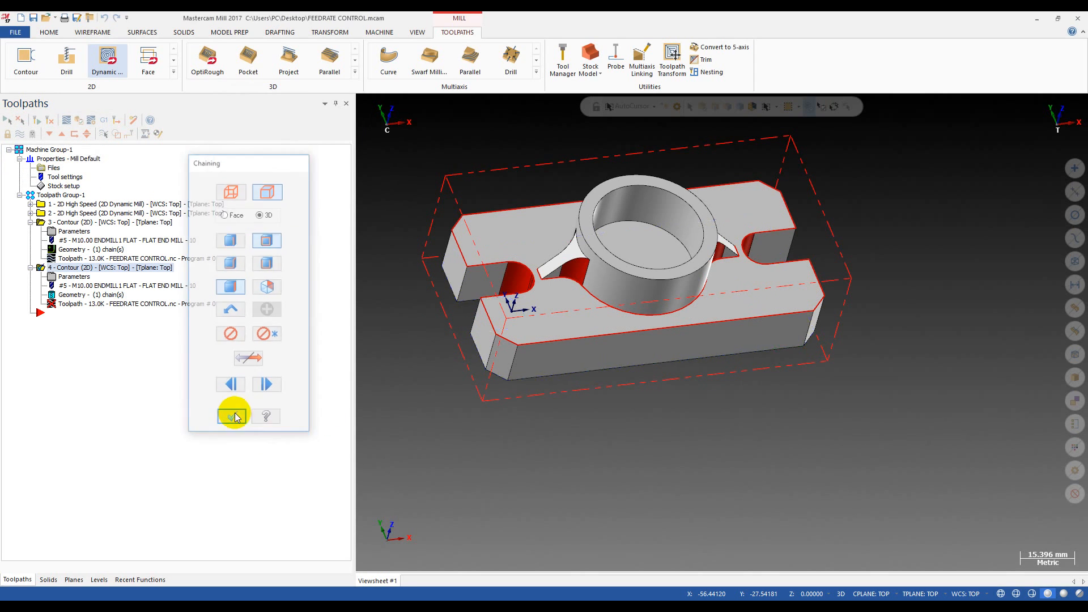
click(300, 219)
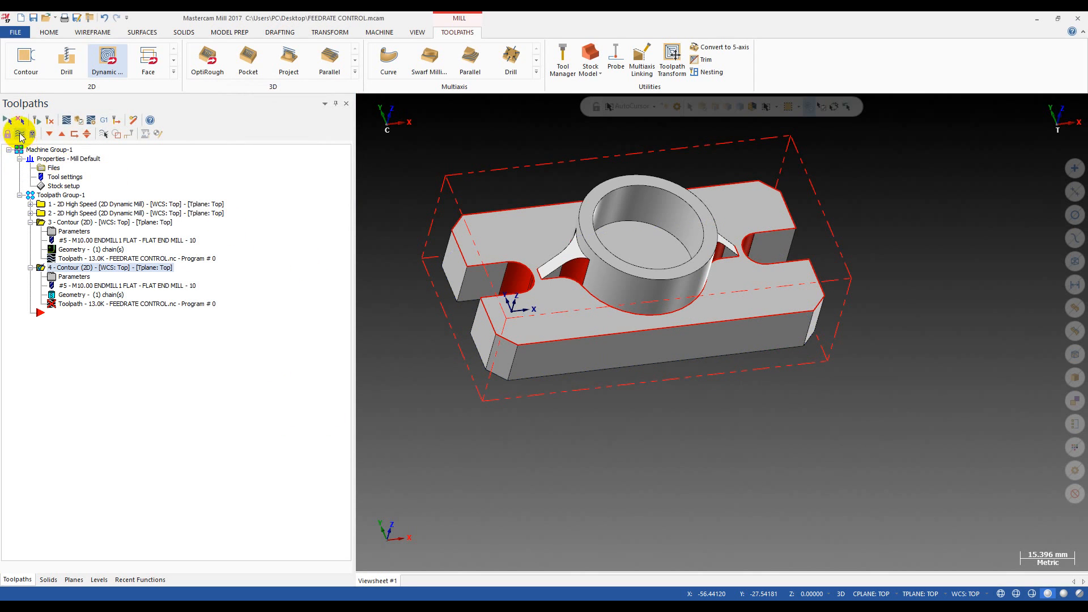
Step: Backplot the plate outline contour and examine how the 10 mm tool fits in the plate's end slot
click(81, 307)
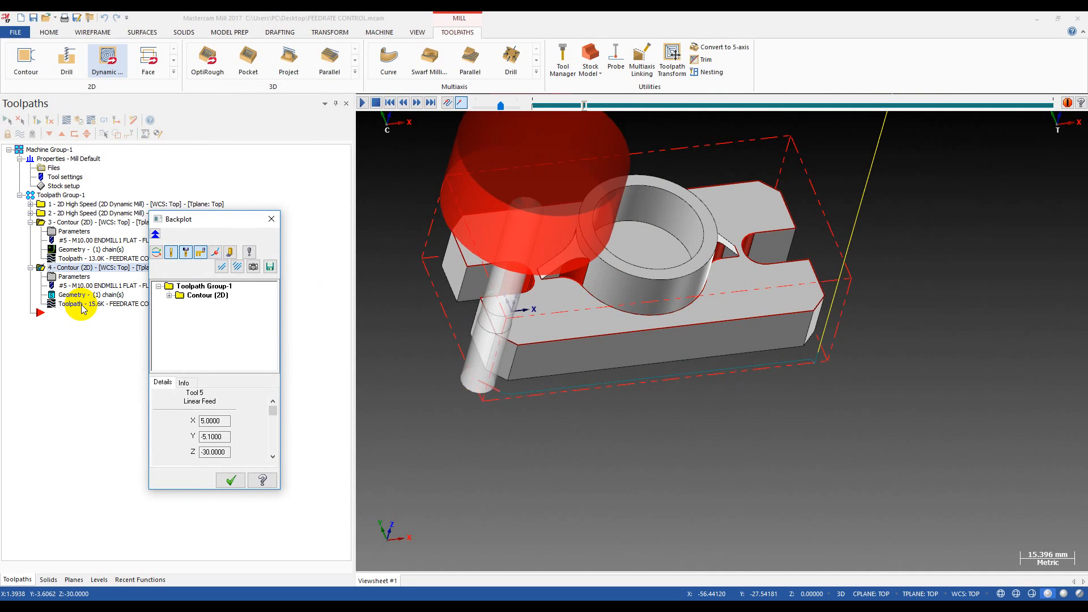
scroll(400, 356, up, 3)
middle_drag(491, 315, 615, 343)
scroll(628, 326, up, 2)
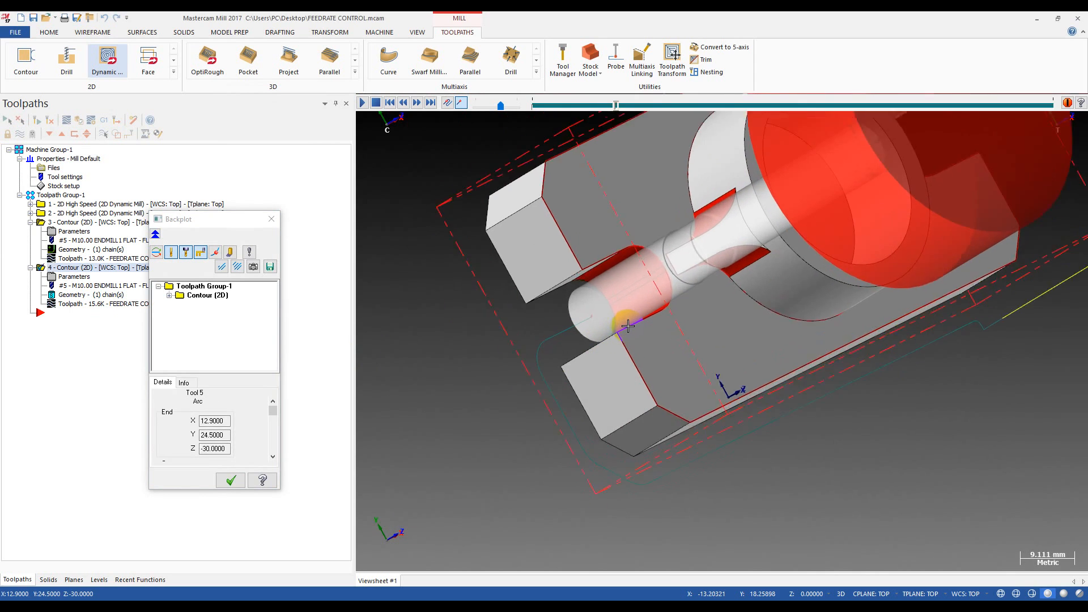
scroll(628, 326, up, 1)
key(Escape)
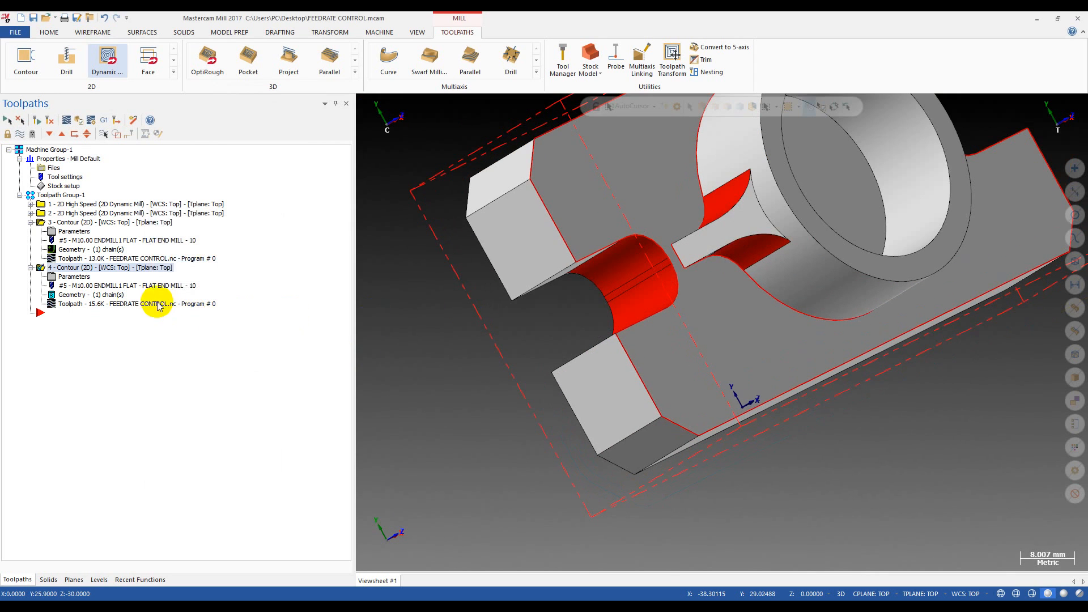
Step: Switch the plate outline contour to FLAT END MILL - 11 with feed rate 1500 and spindle speed 8000
click(79, 278)
click(204, 209)
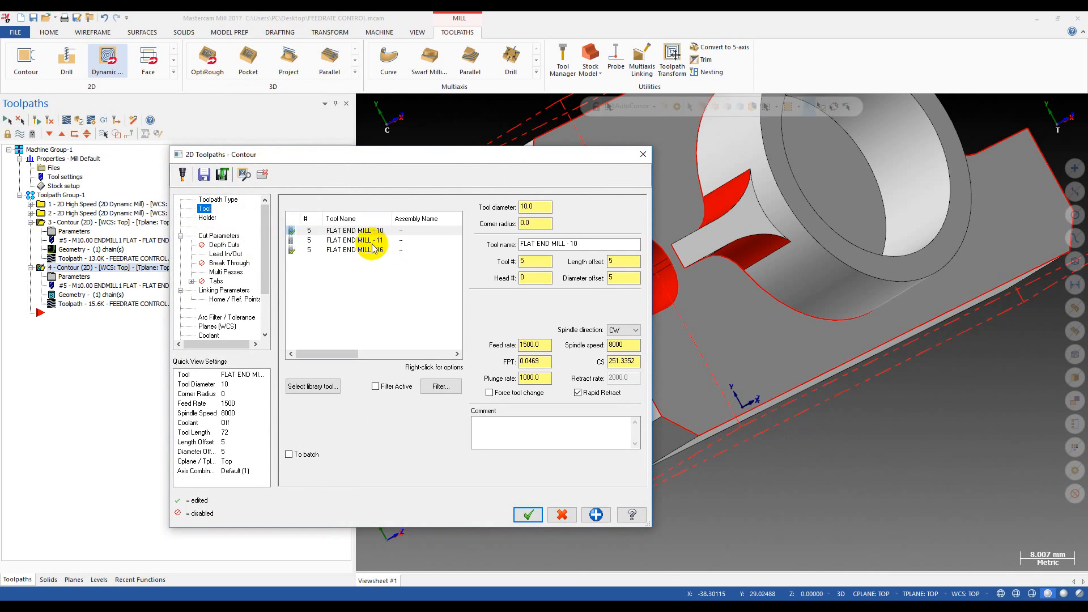
click(374, 241)
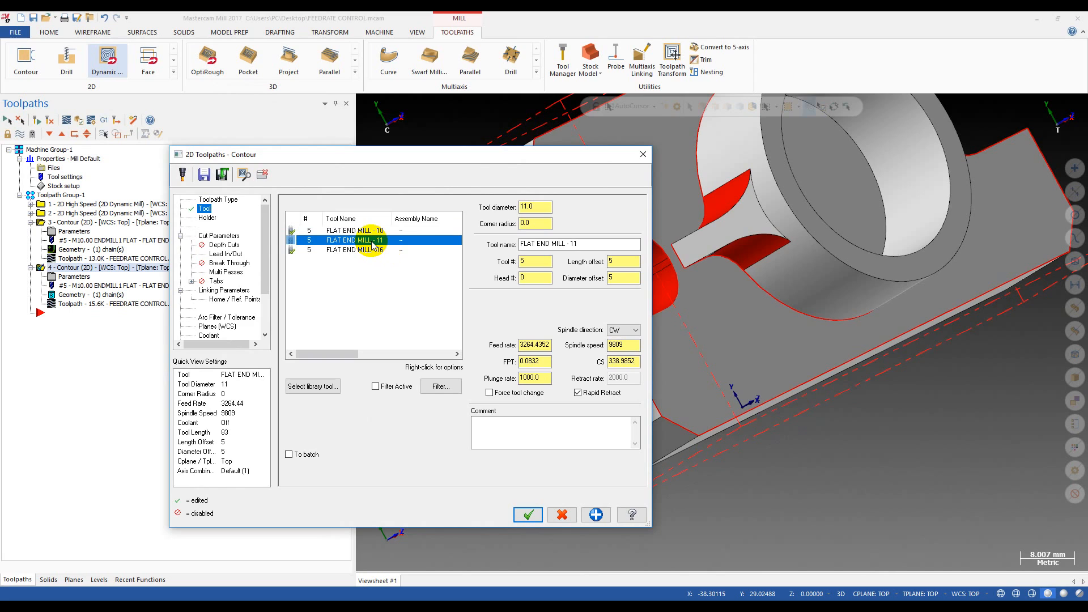
double_click(537, 346)
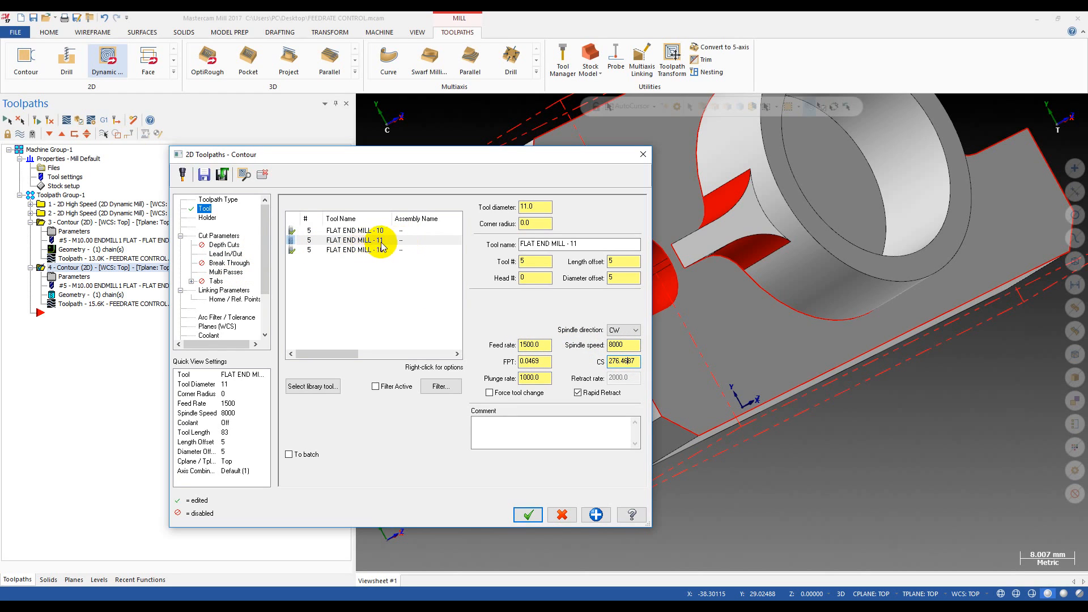
Step: Copy the lead-in settings to the lead-out of the plate outline contour, check its linking parameters and regenerate it
click(225, 255)
click(463, 343)
click(224, 289)
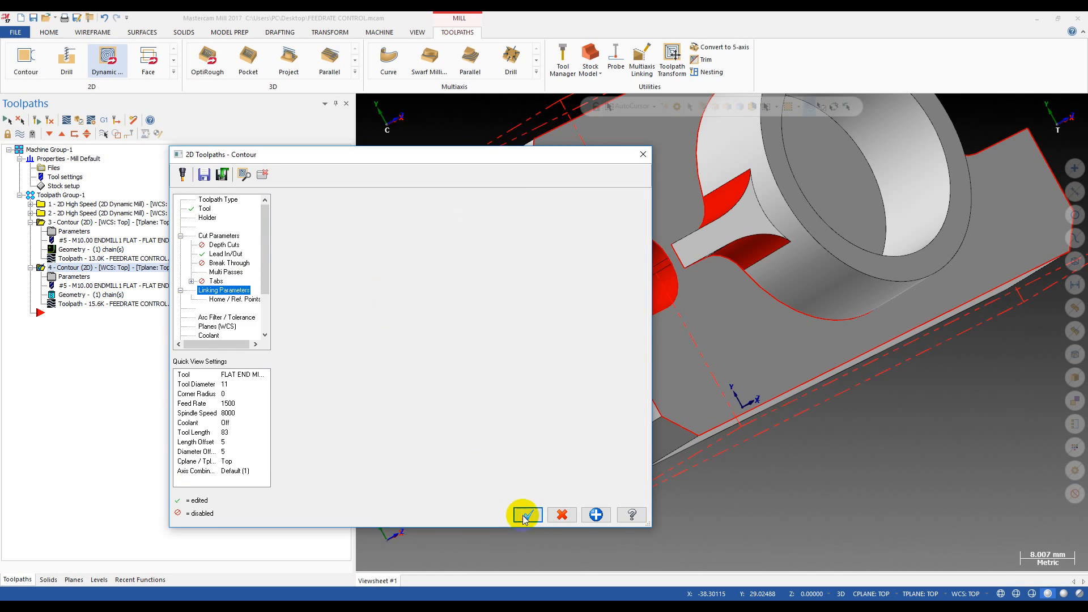
click(528, 515)
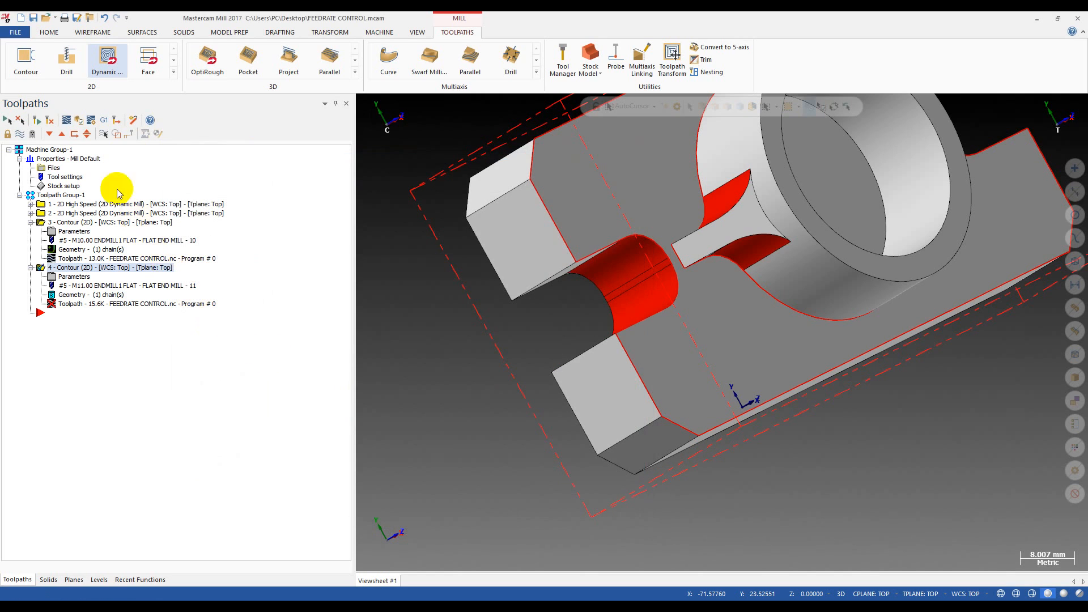
Step: Backplot the 11 mm plate outline contour step by step and examine the tool closely inside the end slot
click(84, 305)
key(s)
key(s)
key(s)
key(s)
key(s)
key(s)
key(s)
key(s)
key(s)
key(s)
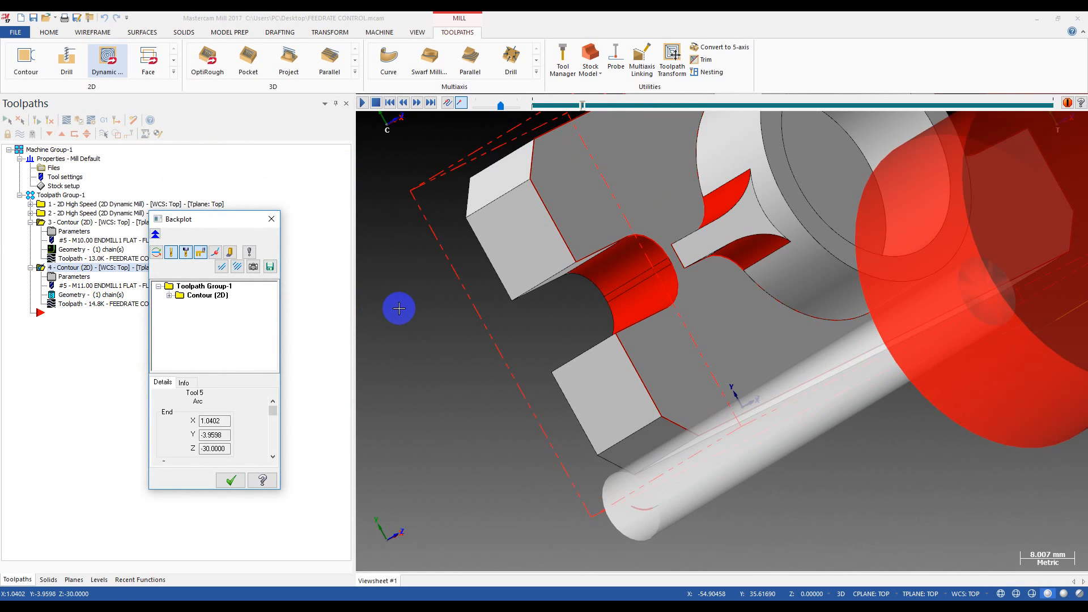
scroll(598, 351, up, 10)
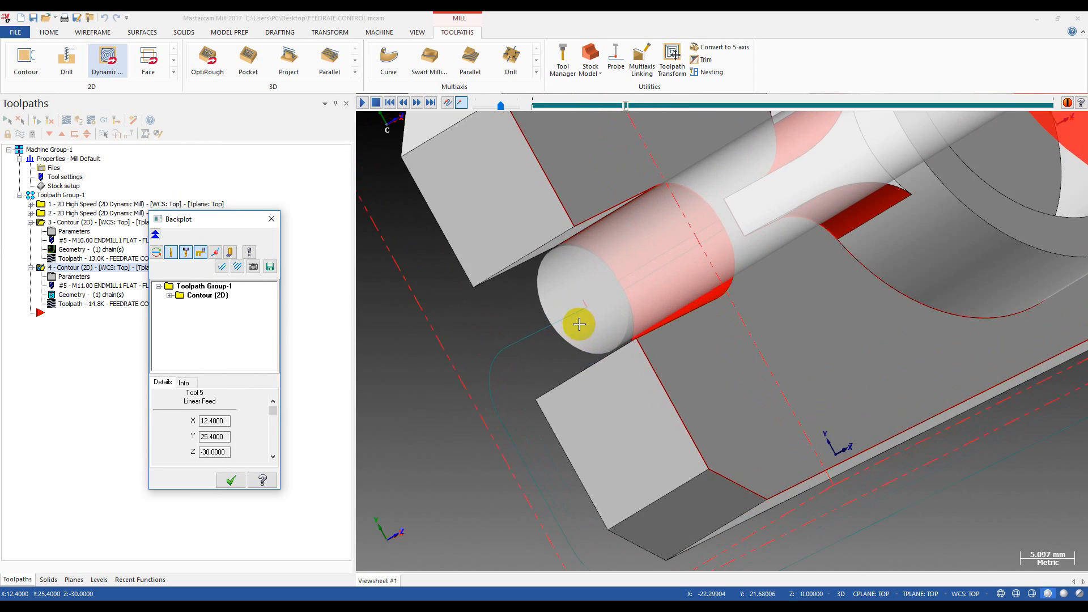
key(s)
scroll(574, 297, down, 2)
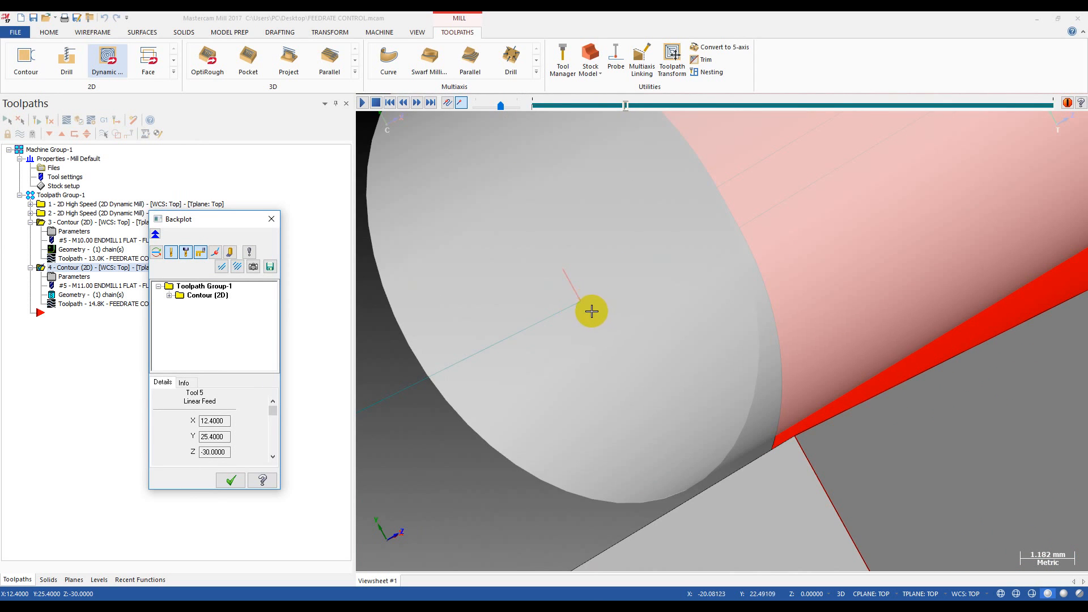
scroll(589, 318, down, 2)
scroll(623, 301, down, 3)
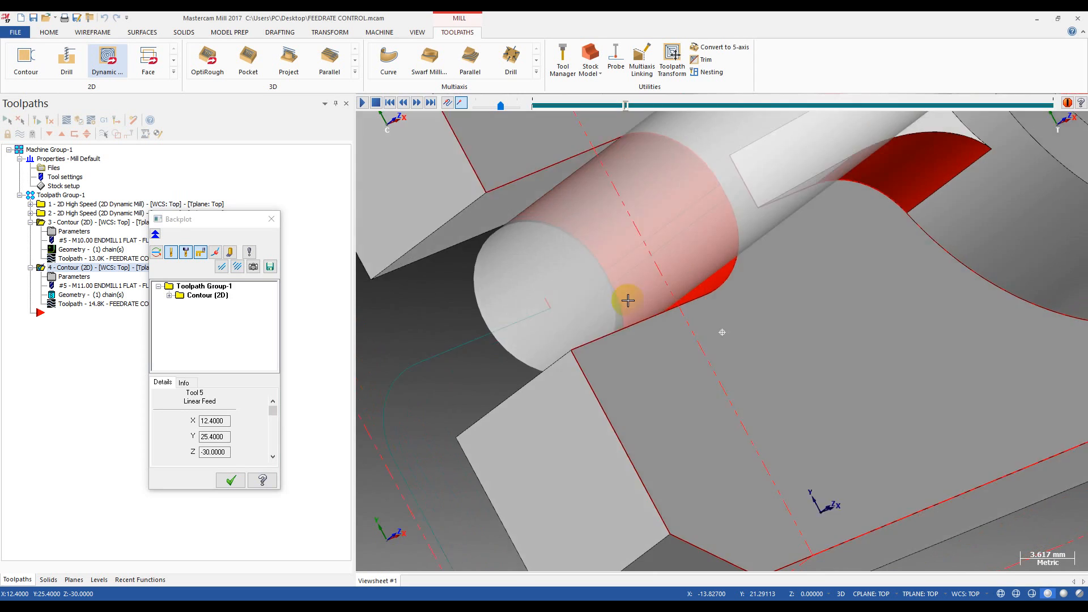
Step: Examine the clearance between the 11 mm tool and the end slot's walls from several angles
scroll(551, 240, up, 2)
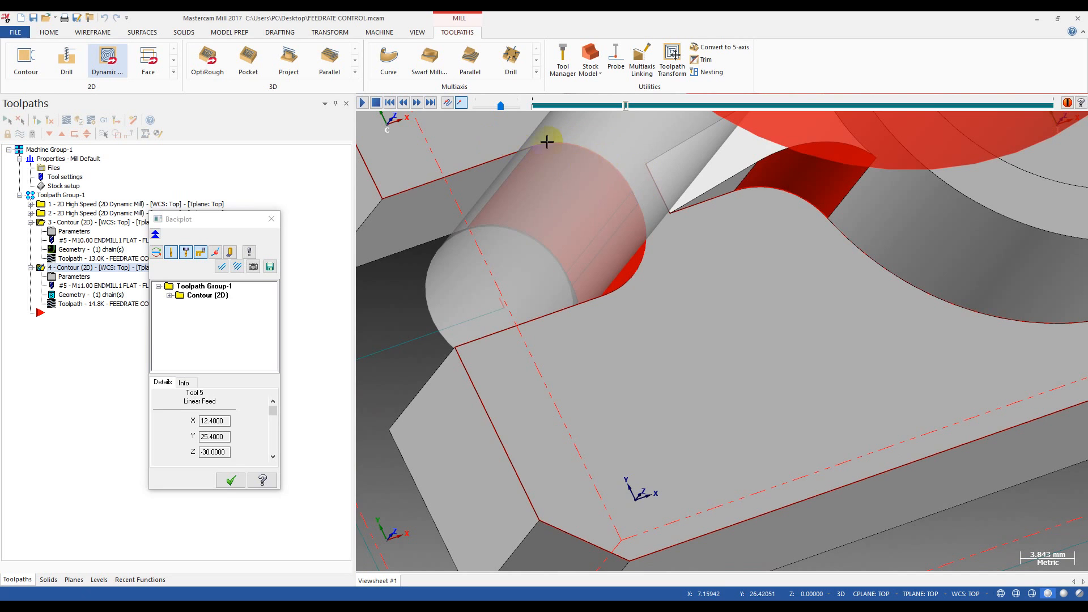
scroll(602, 224, down, 3)
scroll(533, 265, up, 3)
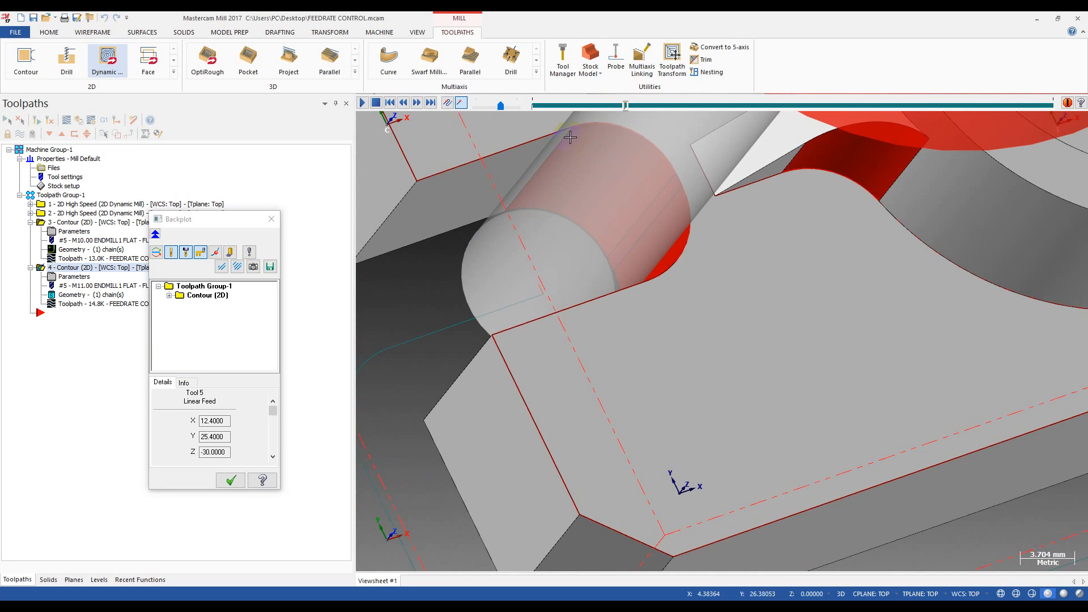
scroll(592, 136, down, 2)
scroll(615, 231, up, 3)
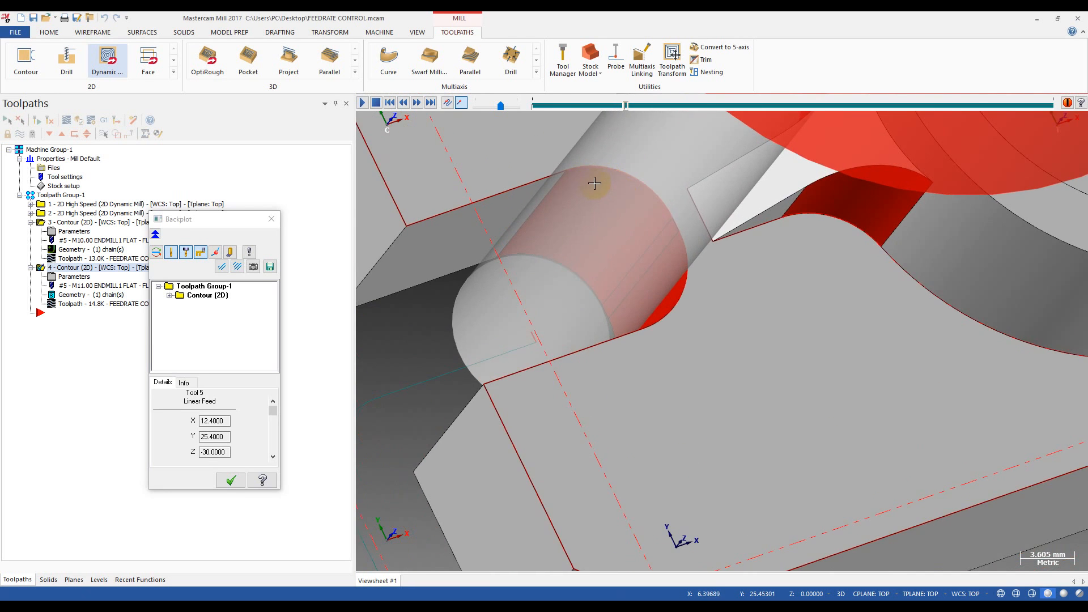
scroll(518, 335, up, 8)
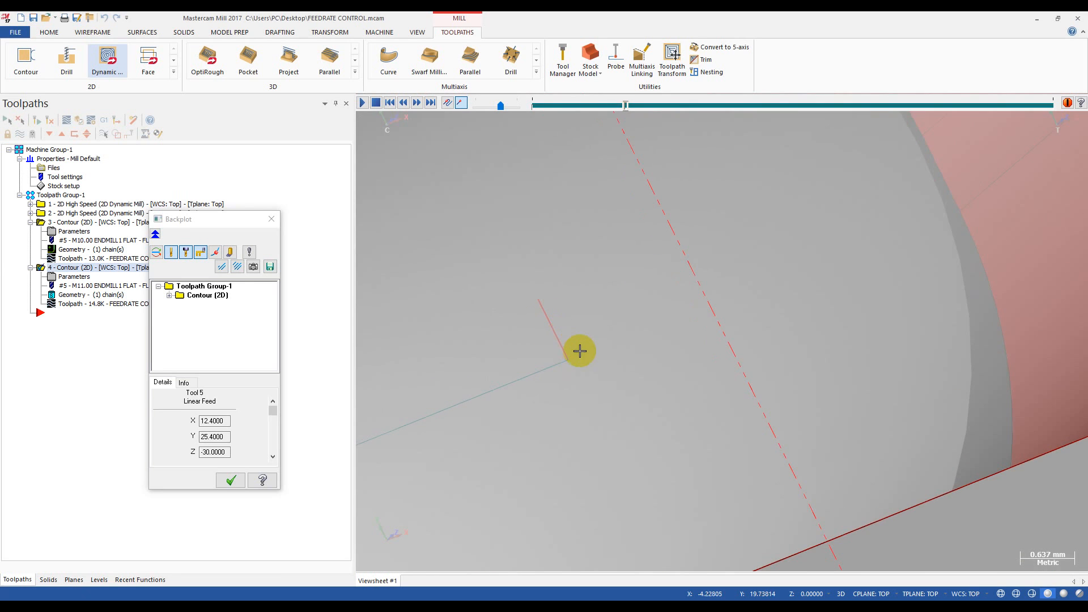
scroll(575, 354, down, 5)
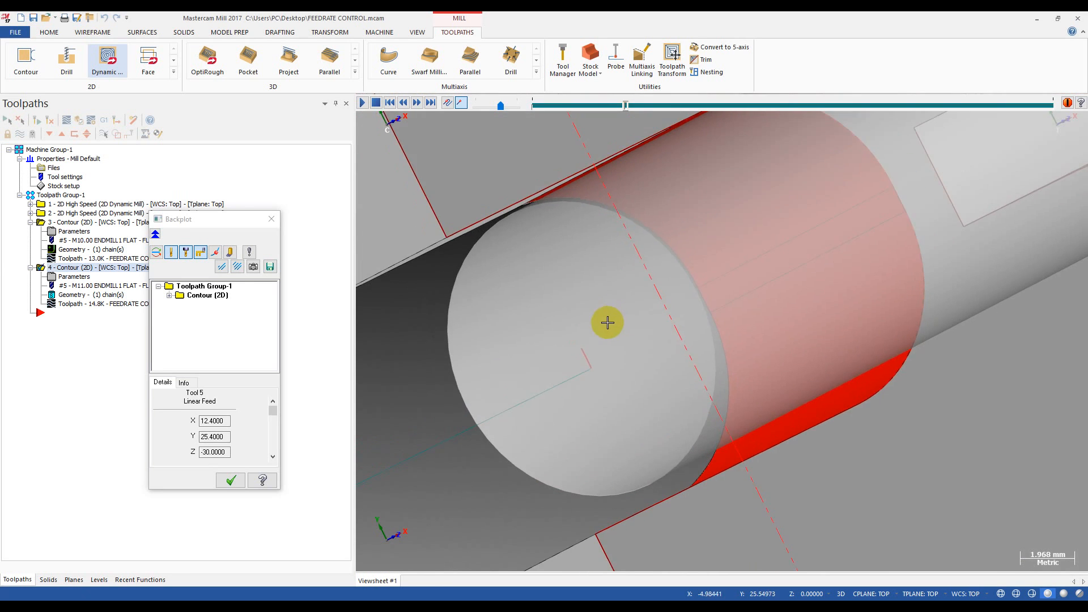
scroll(604, 327, down, 4)
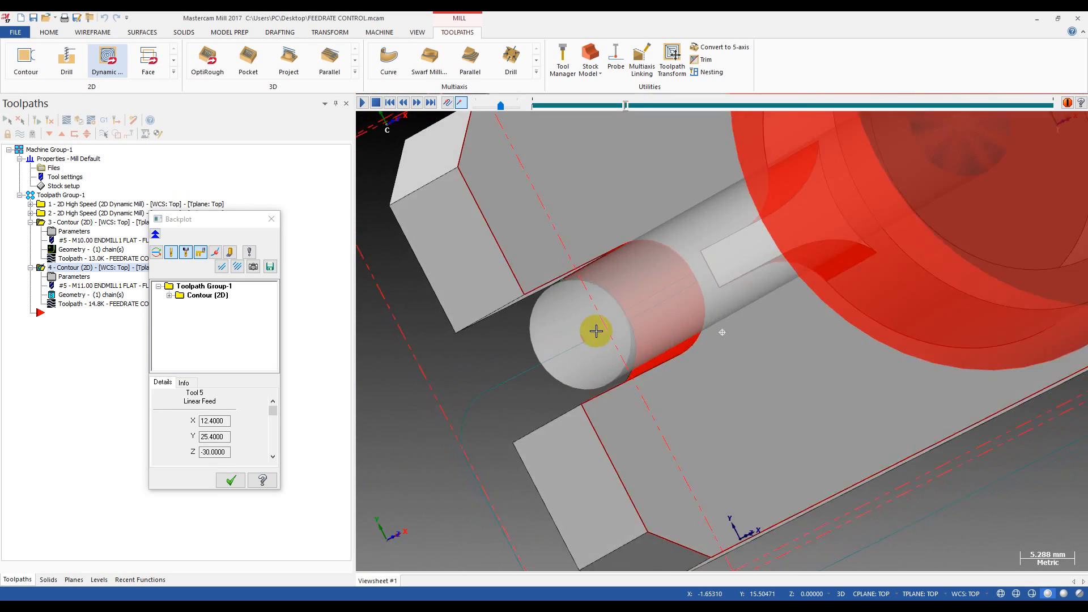
scroll(674, 369, up, 5)
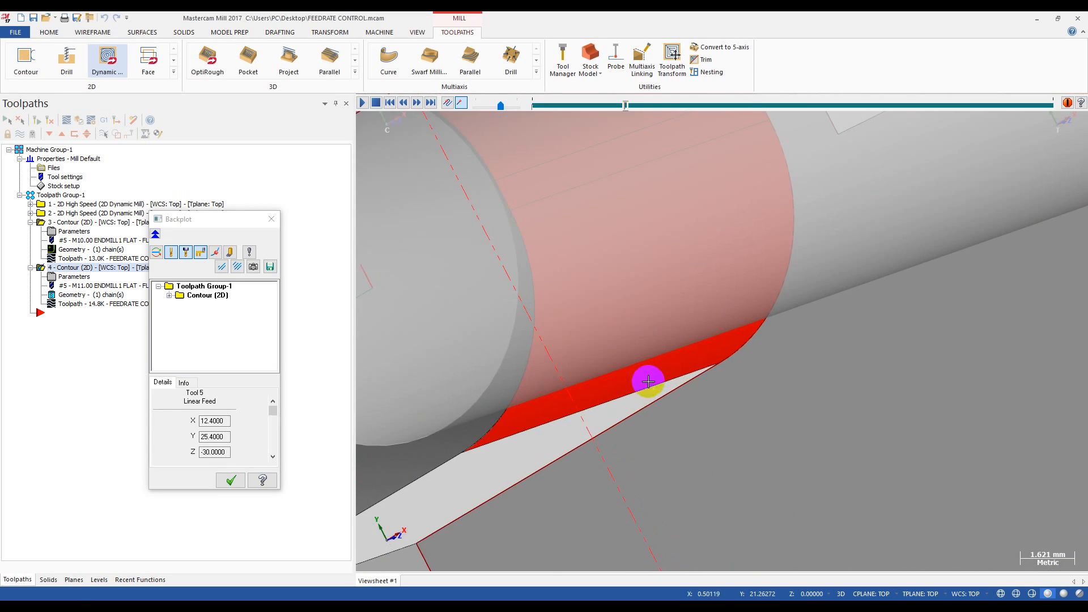
scroll(646, 376, down, 5)
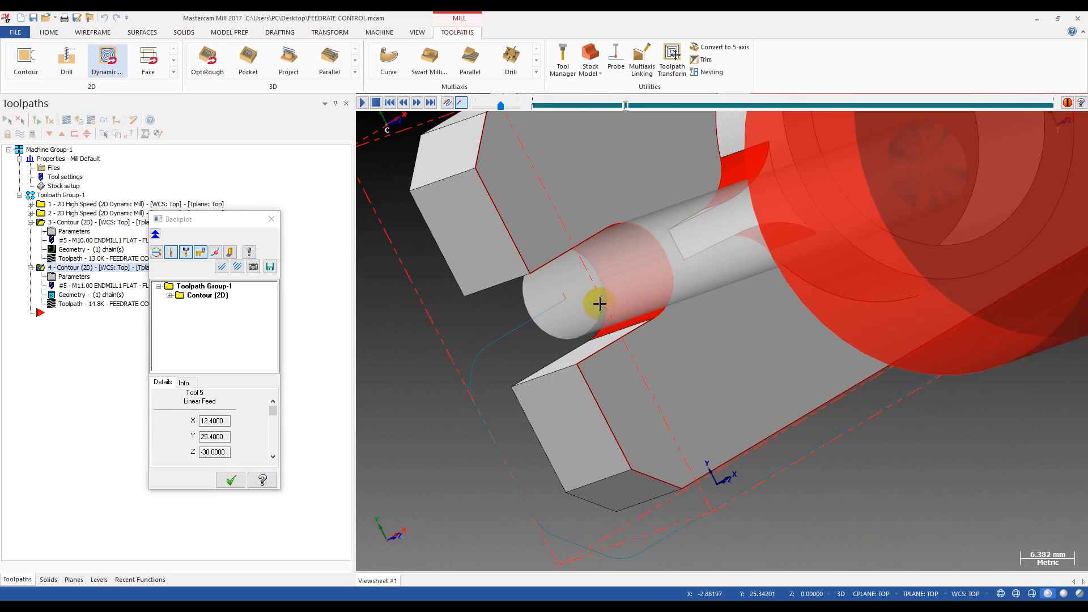
mouse_move(600, 304)
middle_down()
mouse_move(554, 294)
mouse_move(539, 308)
mouse_move(529, 286)
mouse_move(564, 299)
mouse_move(531, 287)
middle_up()
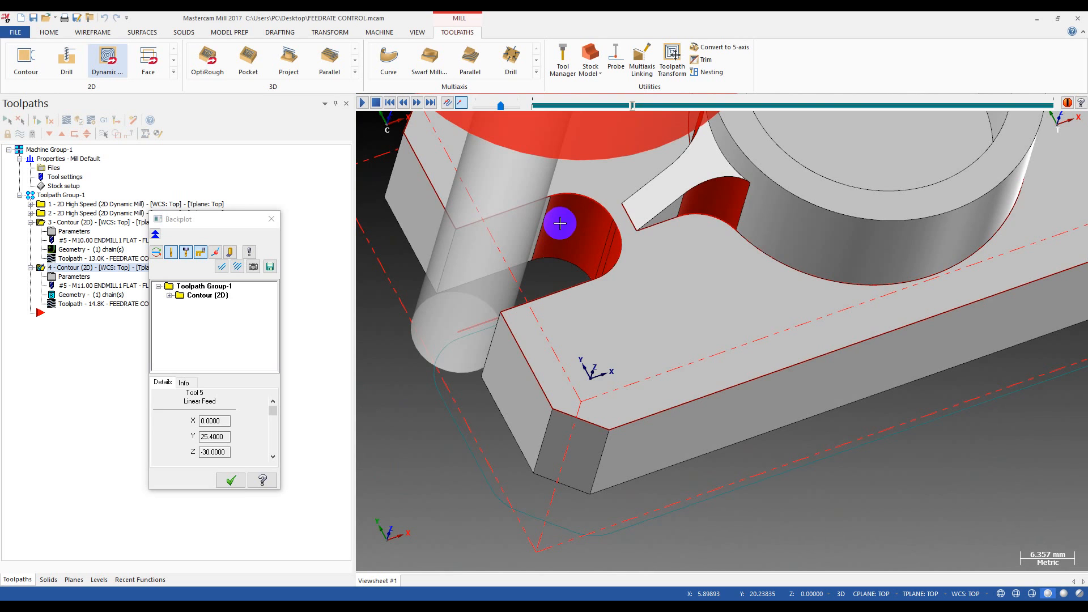
mouse_move(579, 231)
middle_down()
mouse_move(594, 261)
mouse_move(634, 291)
mouse_move(570, 286)
middle_up()
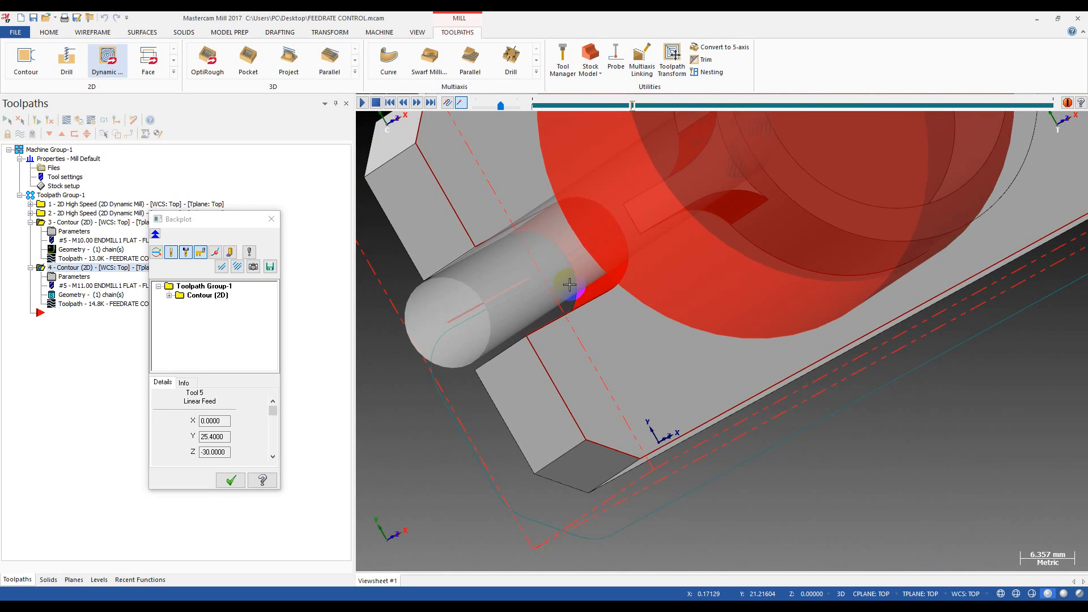
scroll(570, 285, down, 2)
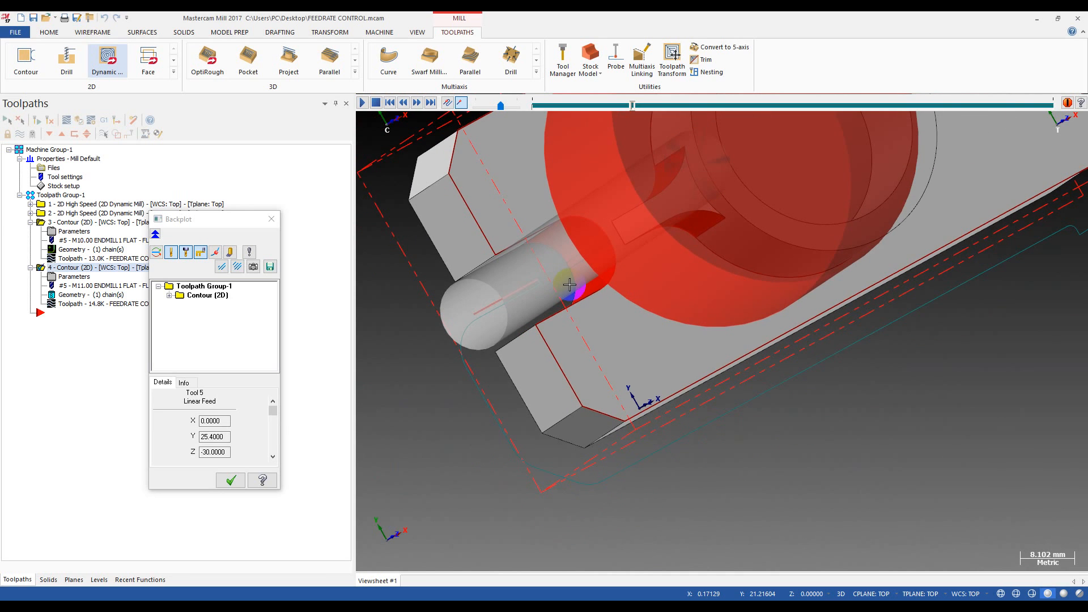
Step: Step the backplot onward from the end slot around the plate outline and close the backplot
mouse_move(570, 285)
middle_down()
mouse_move(545, 276)
mouse_move(553, 286)
middle_up()
key(s)
key(s)
key(s)
key(s)
scroll(553, 286, down, 4)
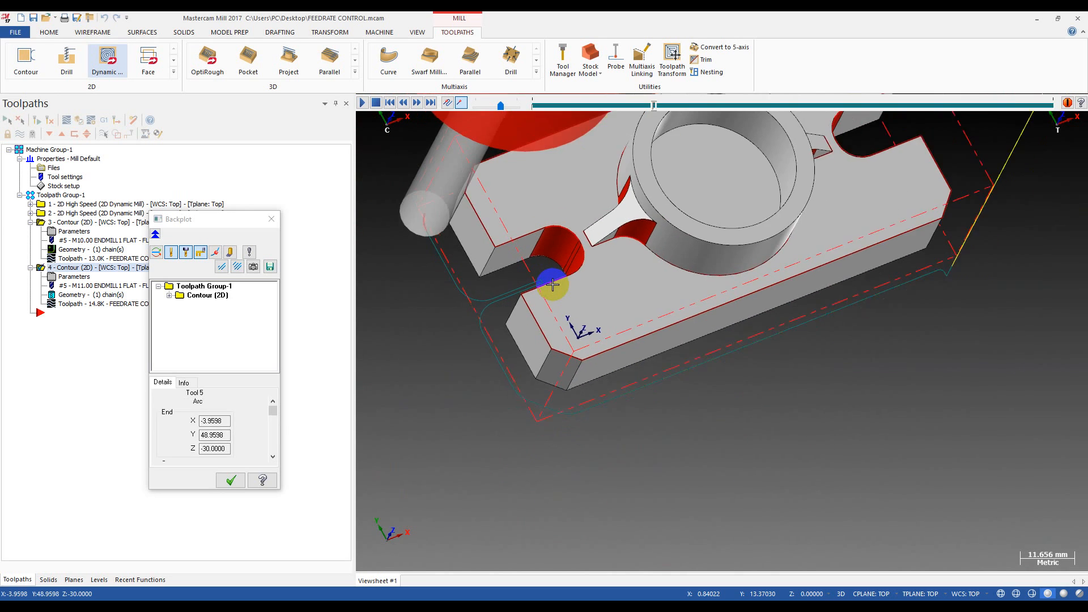
key(s)
key(s)
key(s)
key(s)
key(s)
key(s)
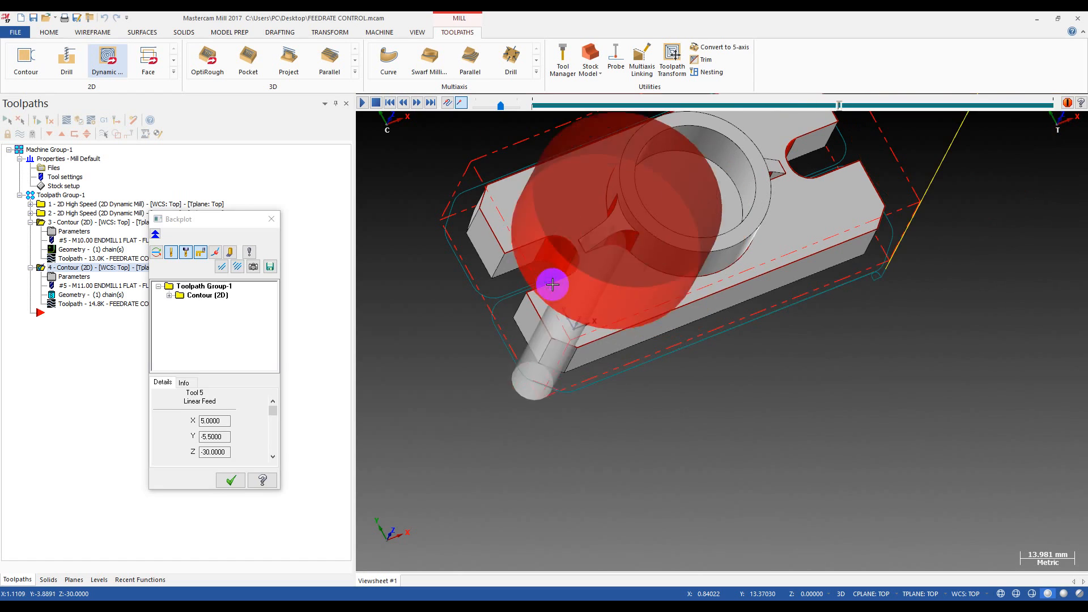
key(Escape)
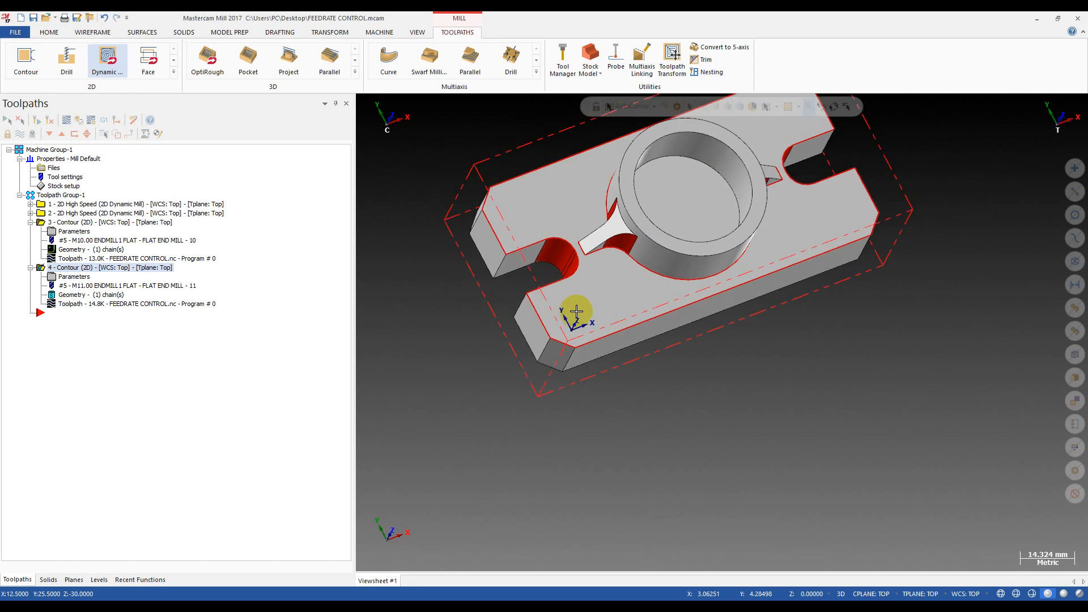
Step: Add the comment ROUGHING to the first 2D Dynamic Mill operation
click(42, 222)
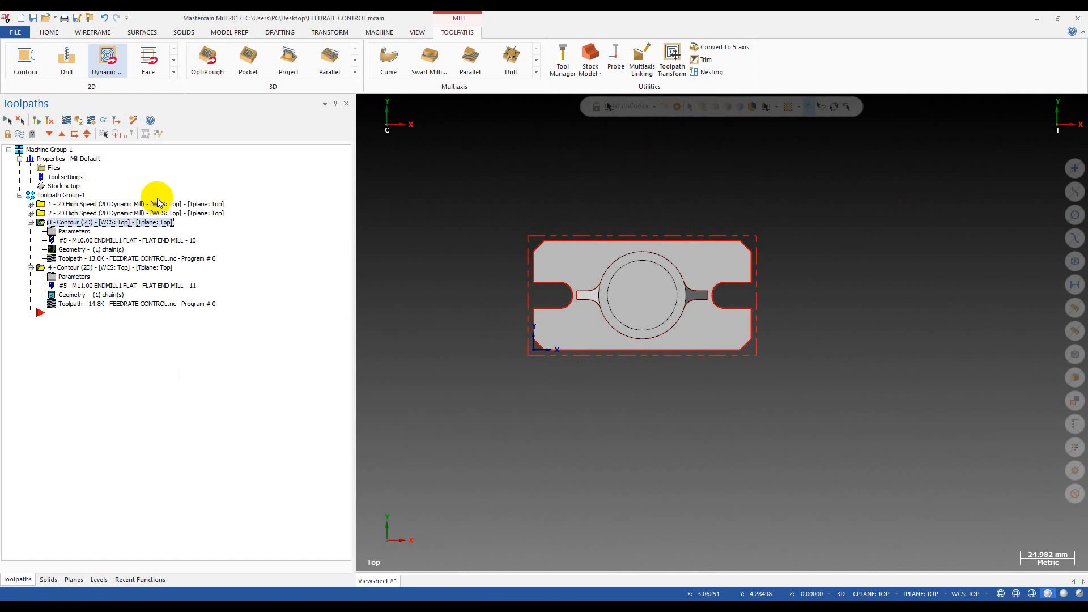
click(170, 205)
click(186, 204)
text(ROUGHING)
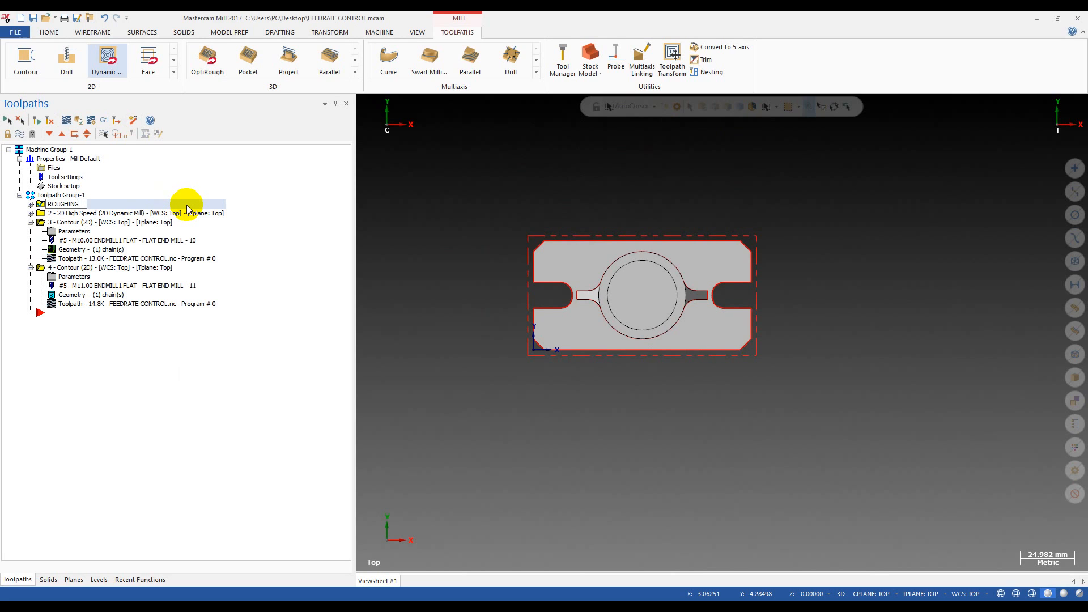
key(Return)
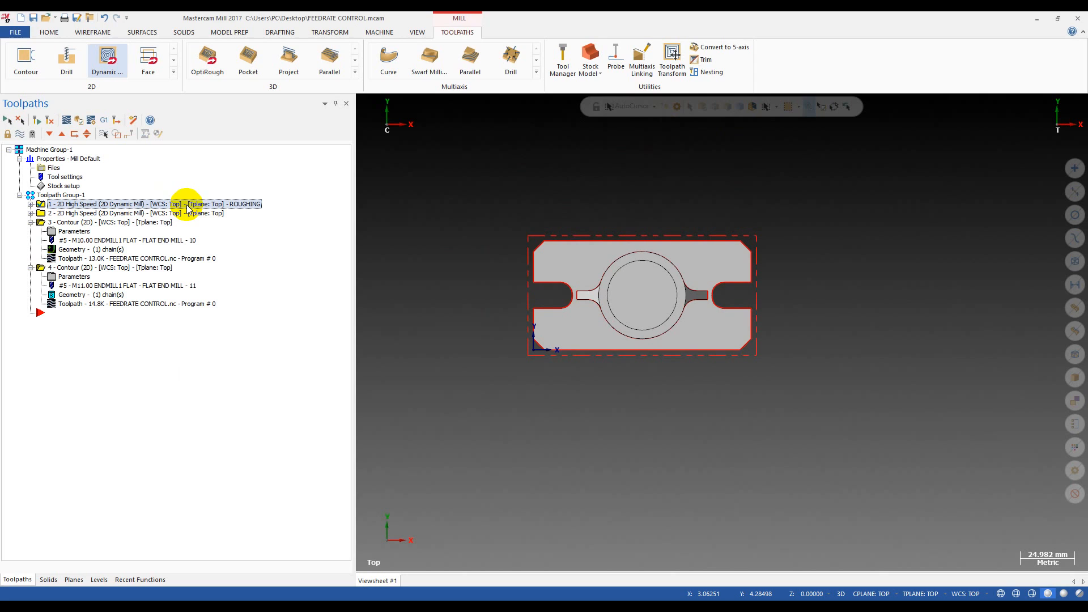
Step: Add the comment FINISH to the 10 mm boss contour operation and collapse both contour operations in the tree
click(207, 213)
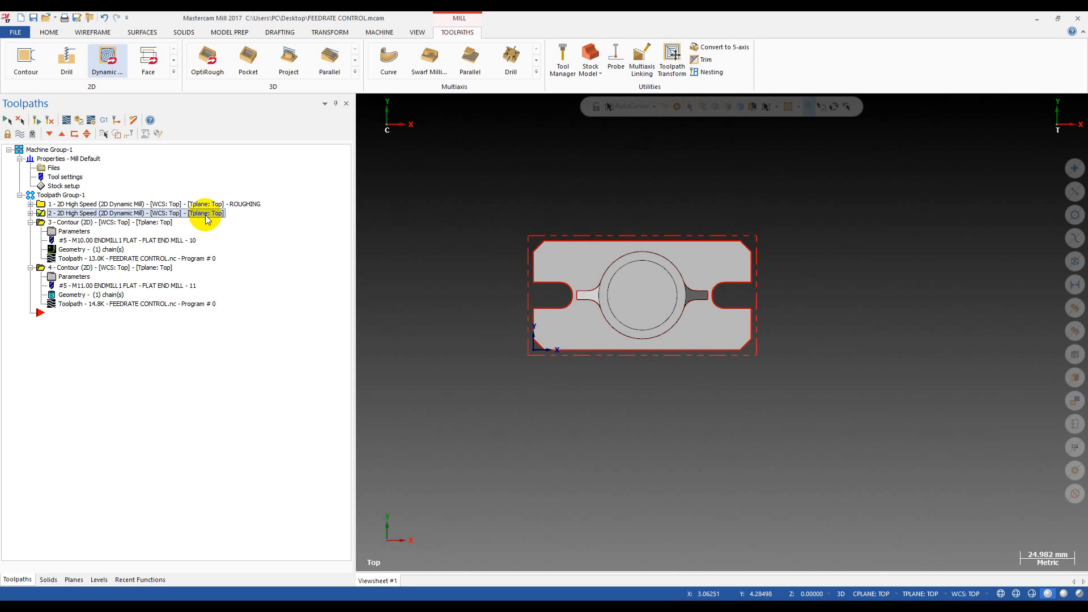
ctrl+click(164, 223)
double_click(165, 225)
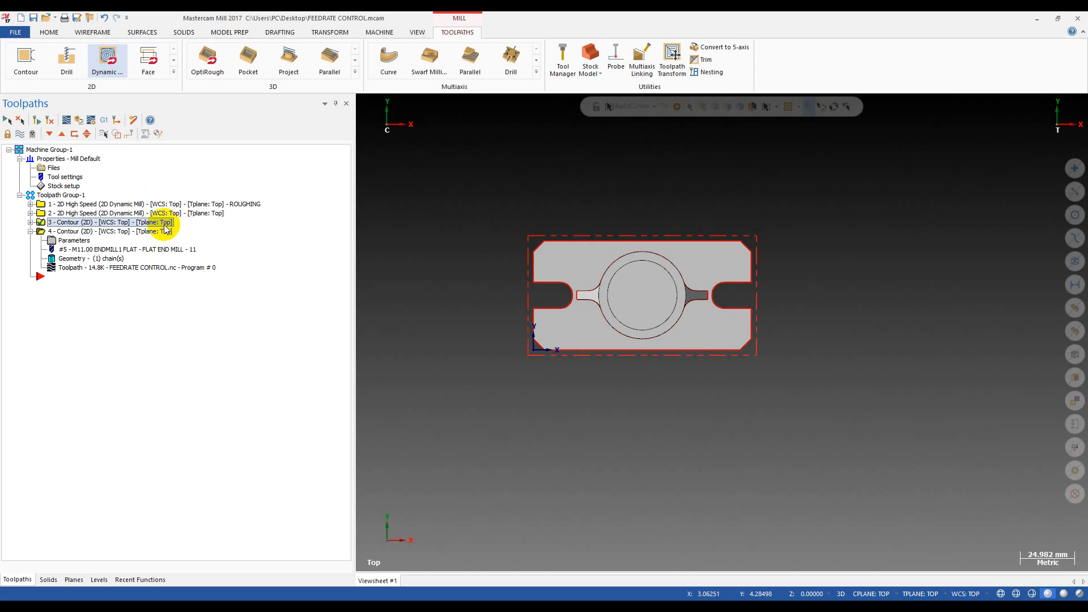
click(165, 227)
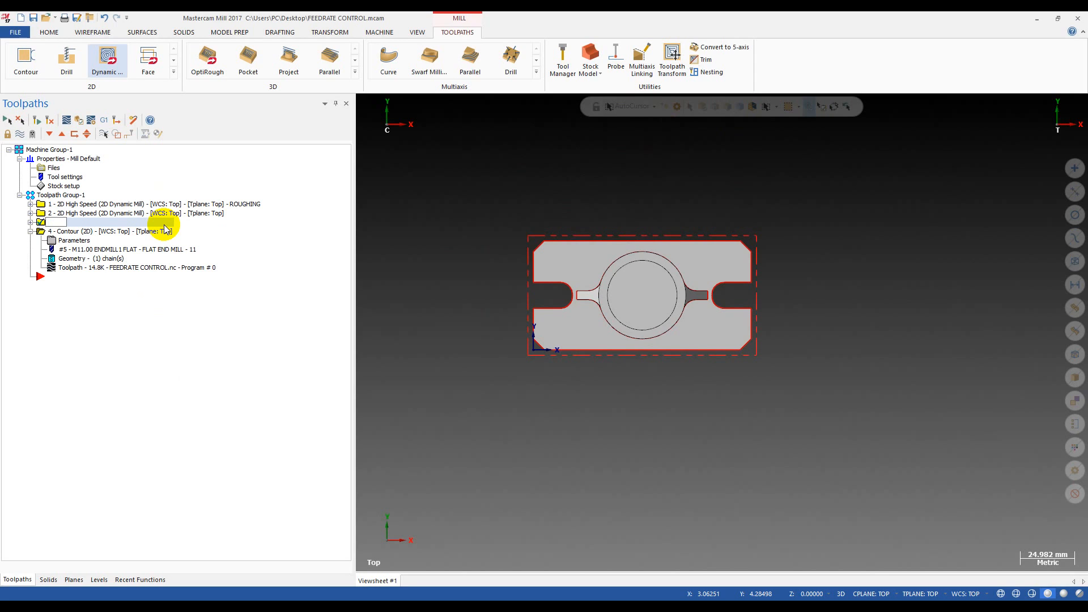
text(FINISH)
key(Return)
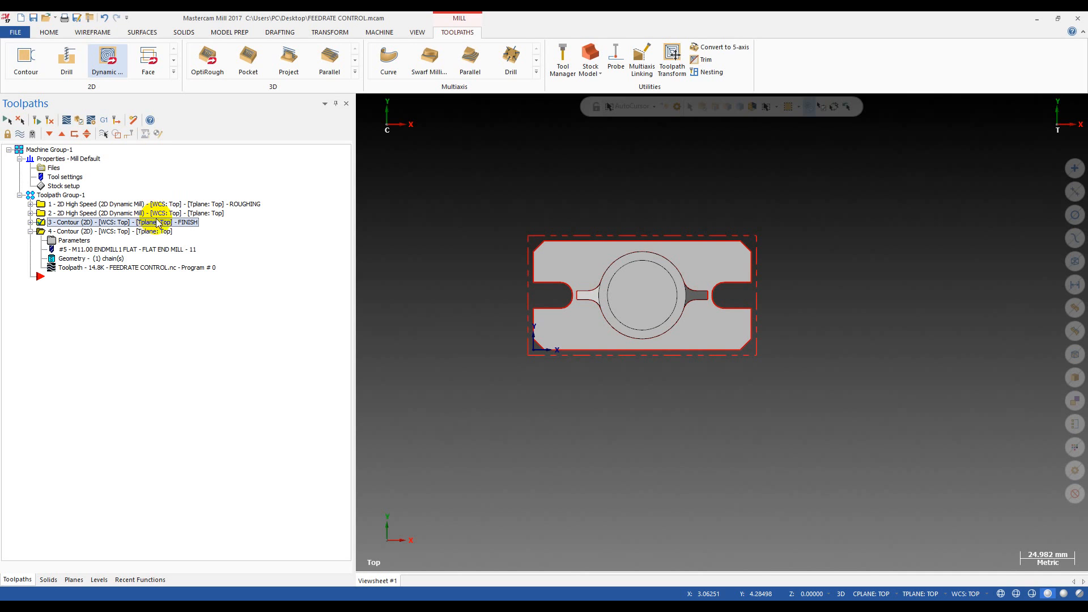
click(30, 231)
scroll(696, 308, down, 1)
key(alt)
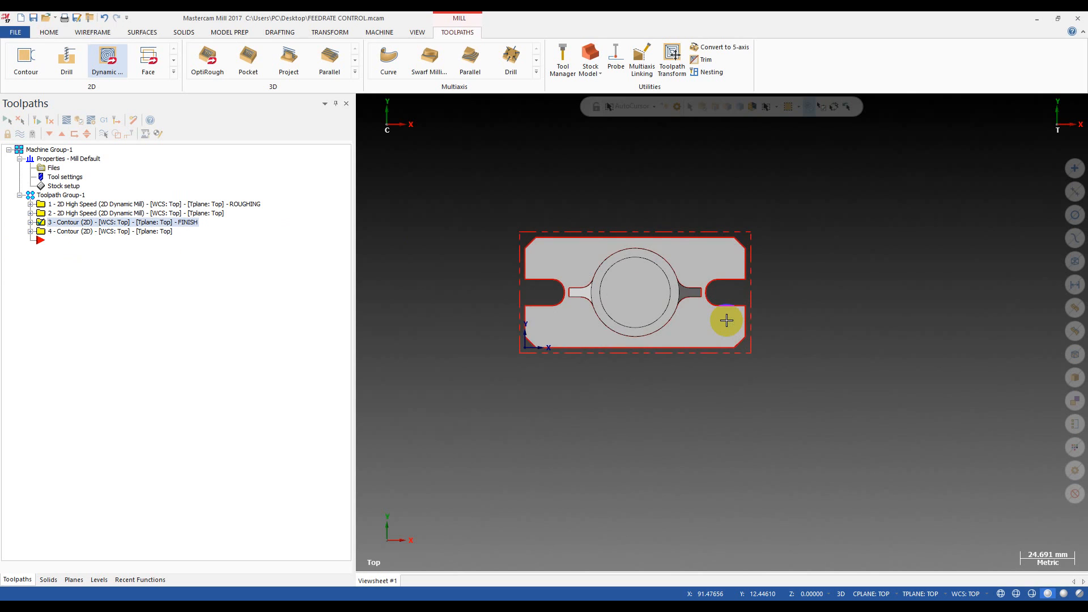
scroll(716, 306, up, 3)
scroll(684, 293, down, 2)
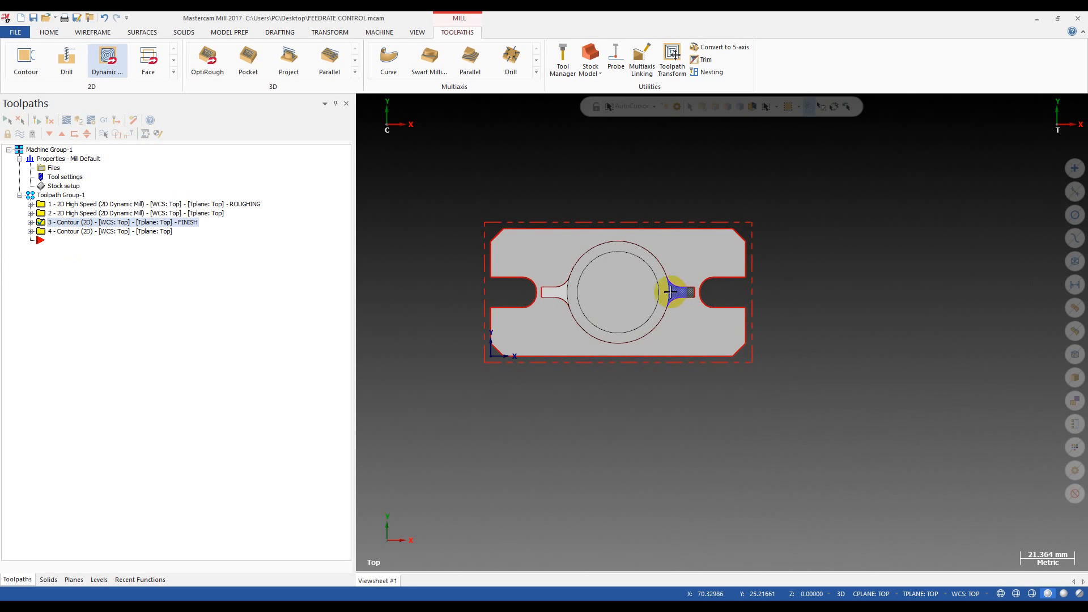
scroll(539, 274, up, 3)
click(488, 267)
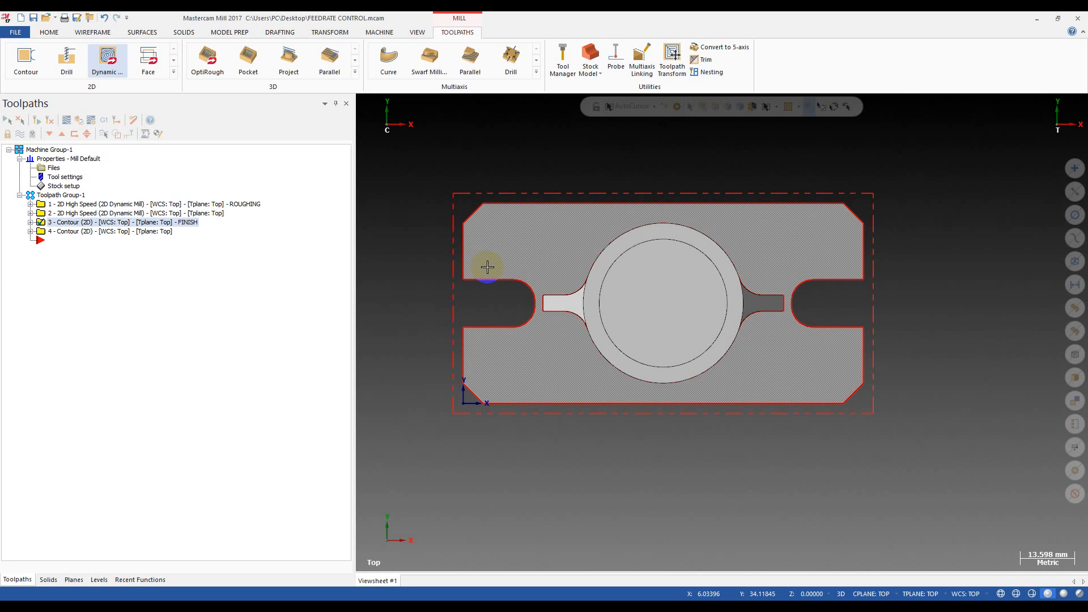
click(489, 270)
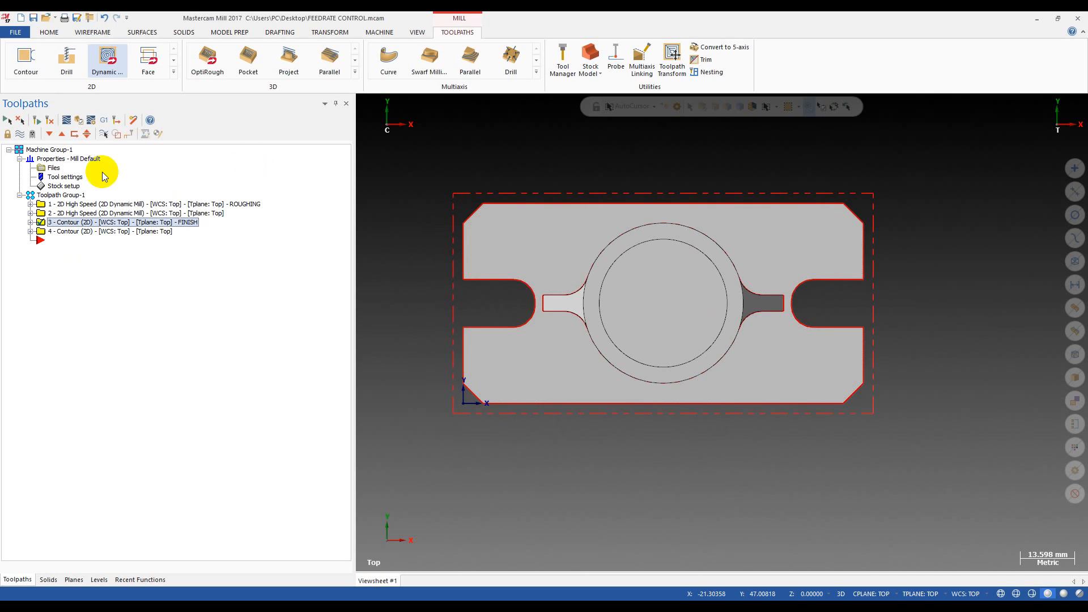
Step: Select the first Dynamic Mill operation, commented ROUGHING, and open Highfeed machining for it
click(78, 234)
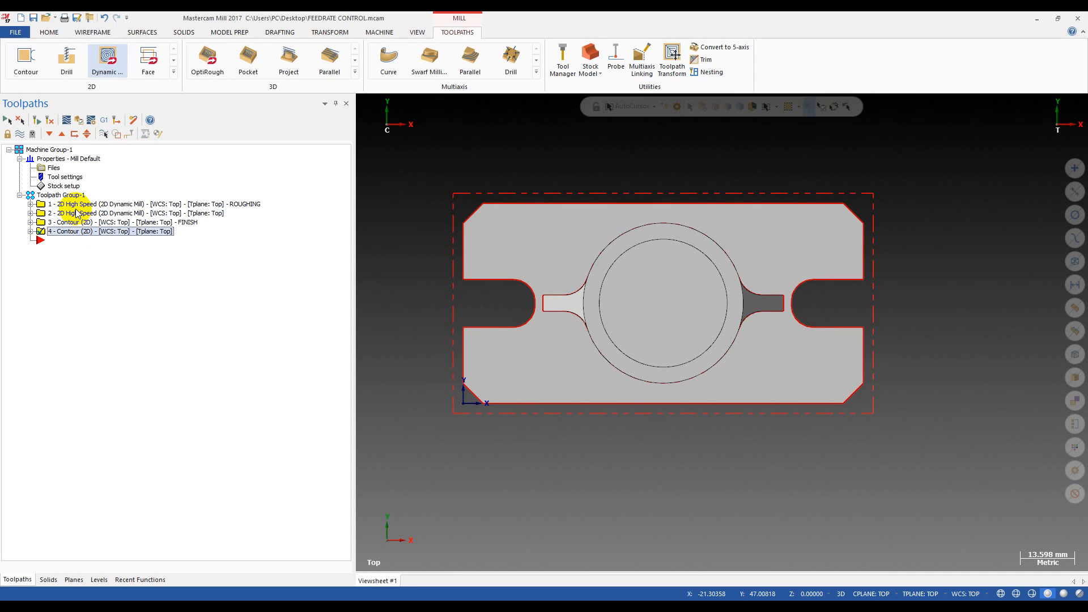
click(77, 222)
click(85, 205)
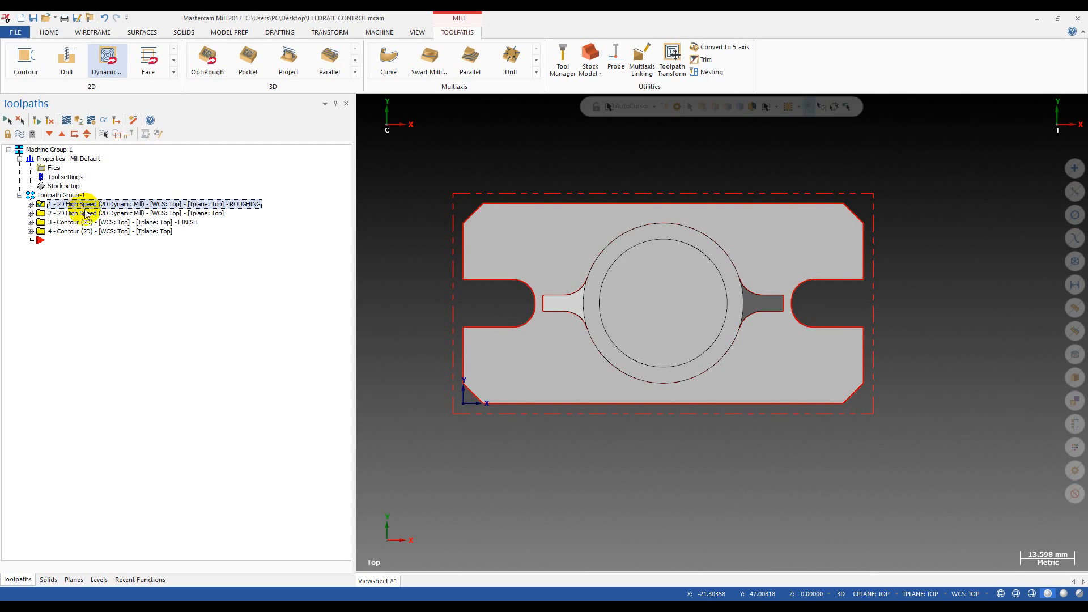
click(102, 213)
click(104, 205)
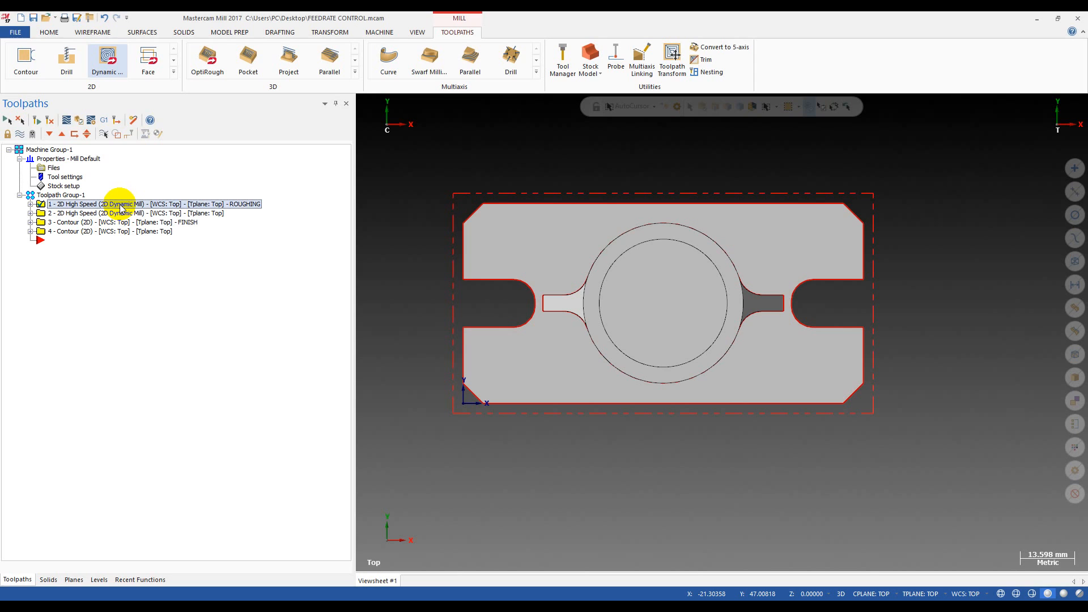
click(118, 123)
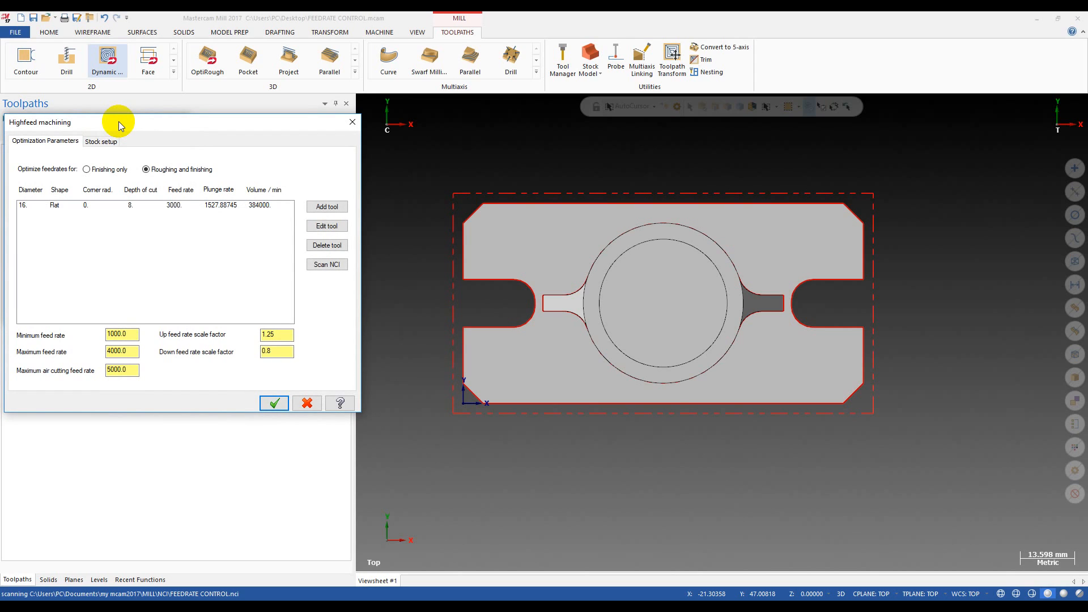
Step: Read the help page on the Optimization Parameters of Highfeed machining and close it
click(339, 404)
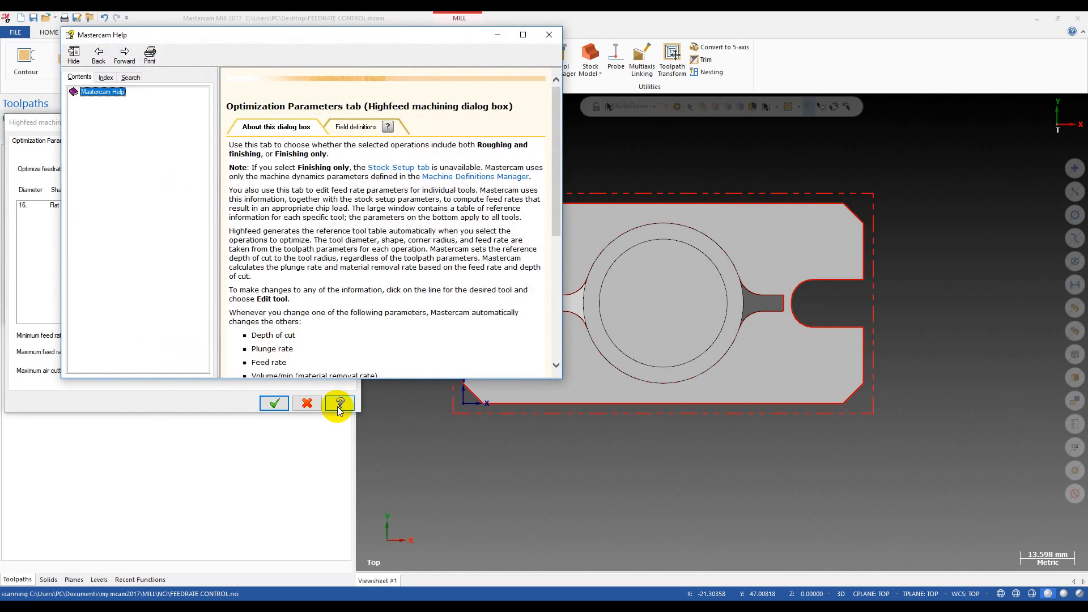
scroll(393, 258, down, 5)
scroll(392, 261, up, 5)
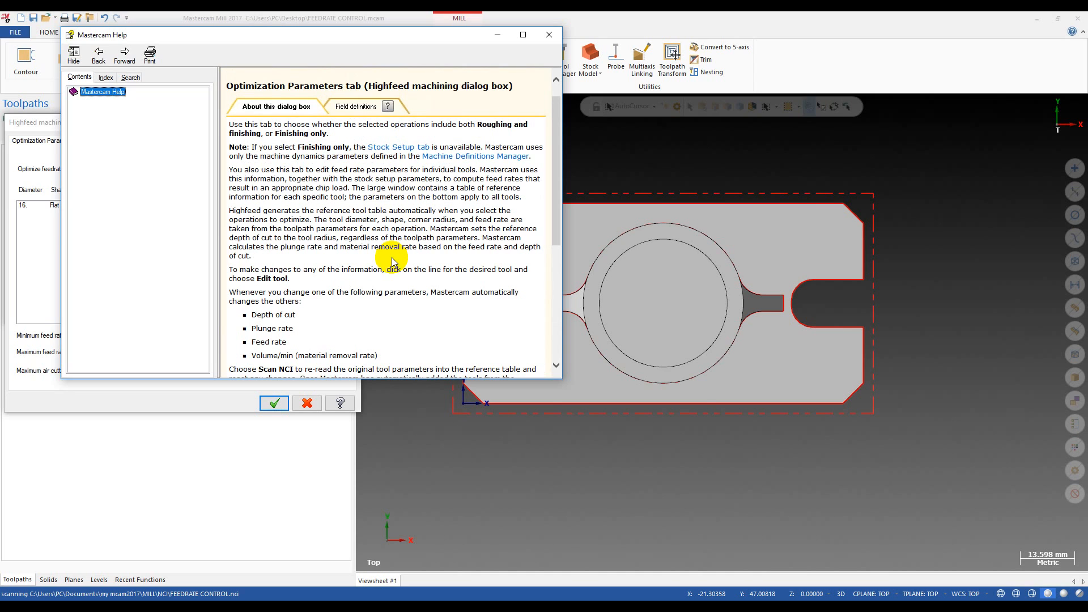
scroll(393, 261, down, 5)
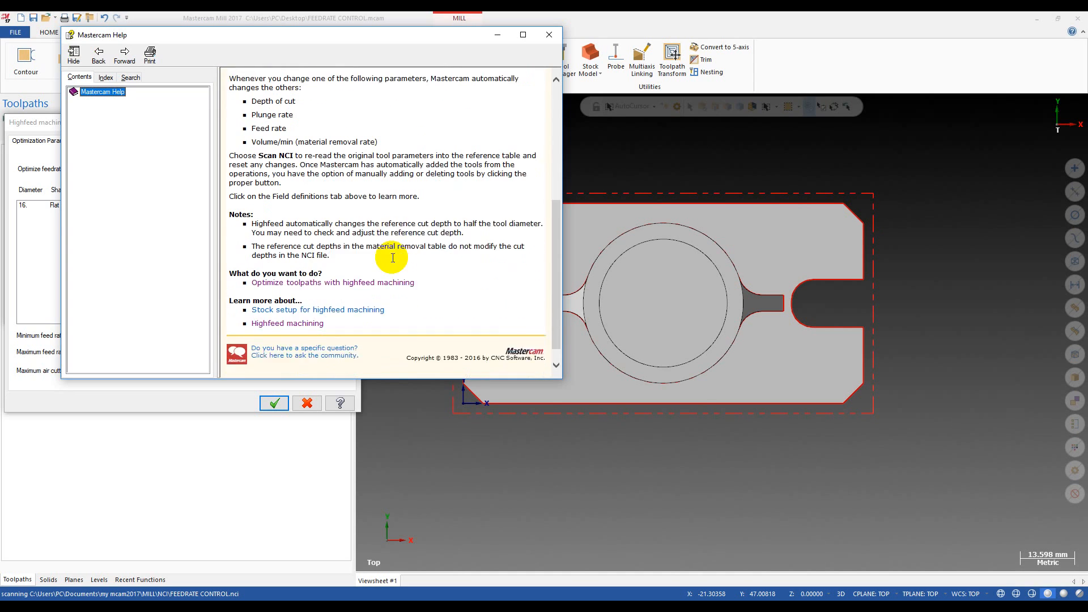
click(549, 34)
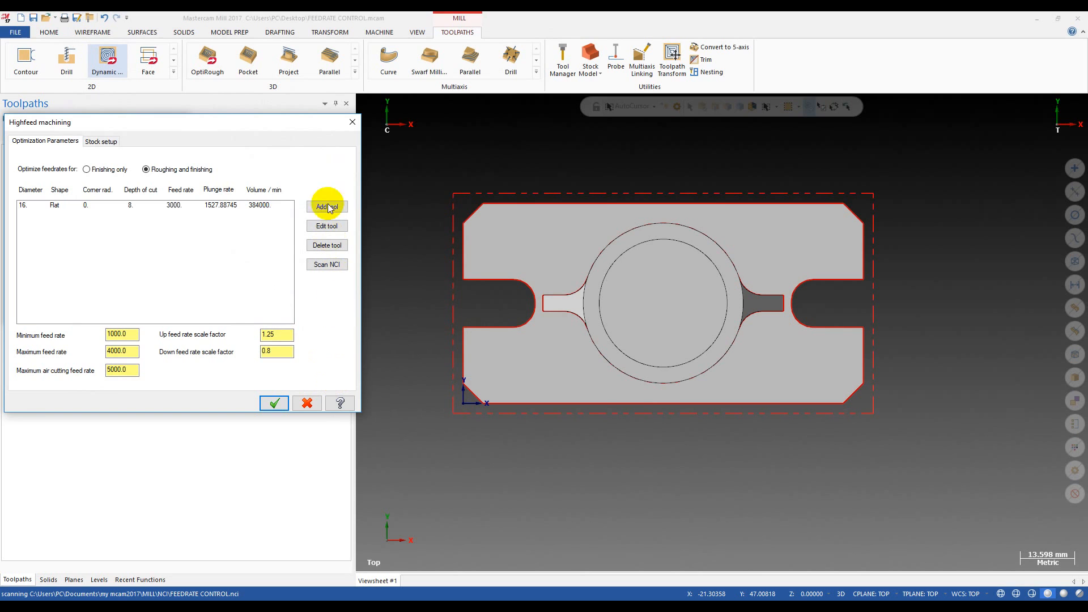
Step: Reopen the help and read the linked Highfeed machining topic on how feed rates are optimized
click(340, 403)
scroll(400, 288, down, 8)
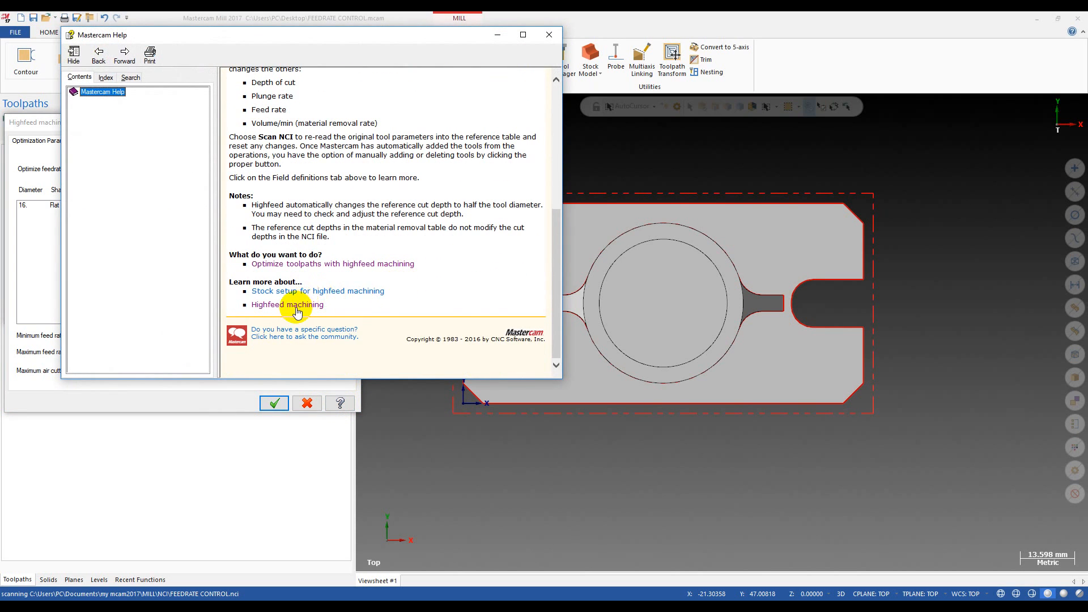
click(297, 305)
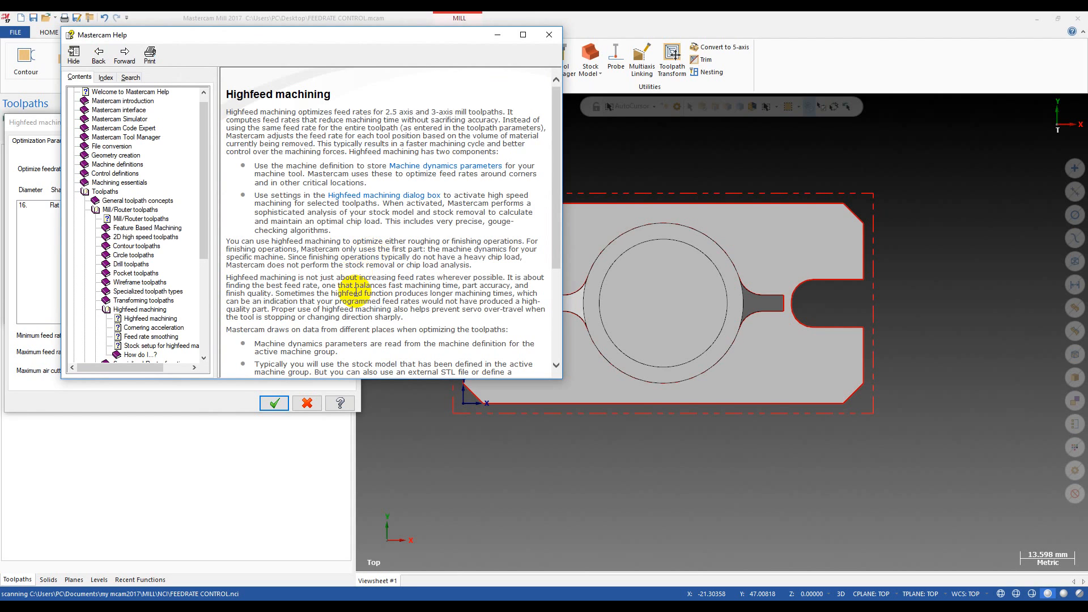
scroll(358, 267, down, 6)
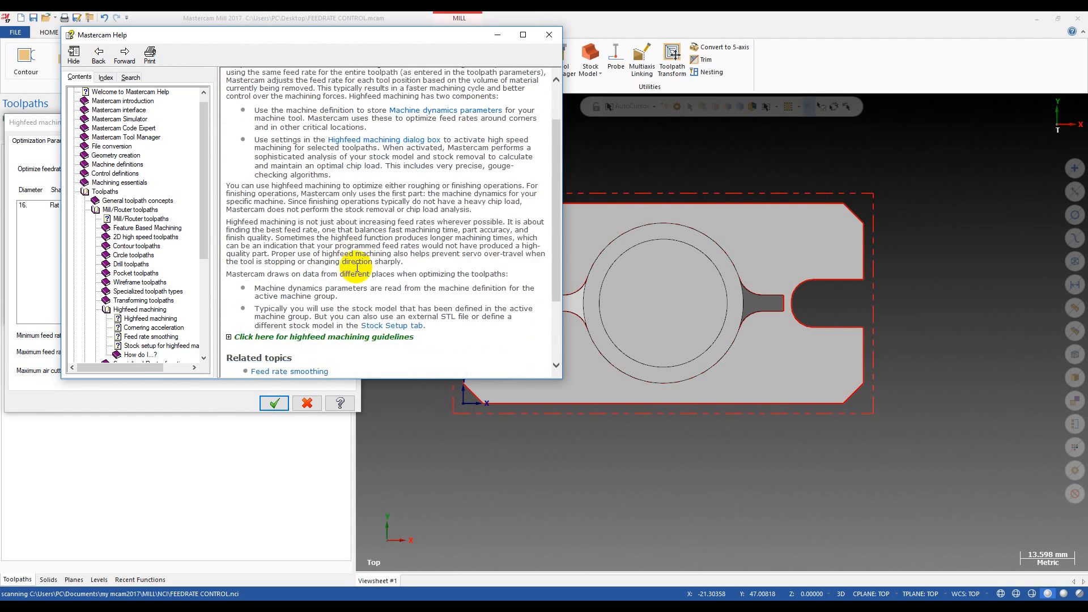
Step: Close the help, try feed-rate optimization for Finishing only, return it to Roughing and finishing, and glance at the stock setup
scroll(314, 275, up, 6)
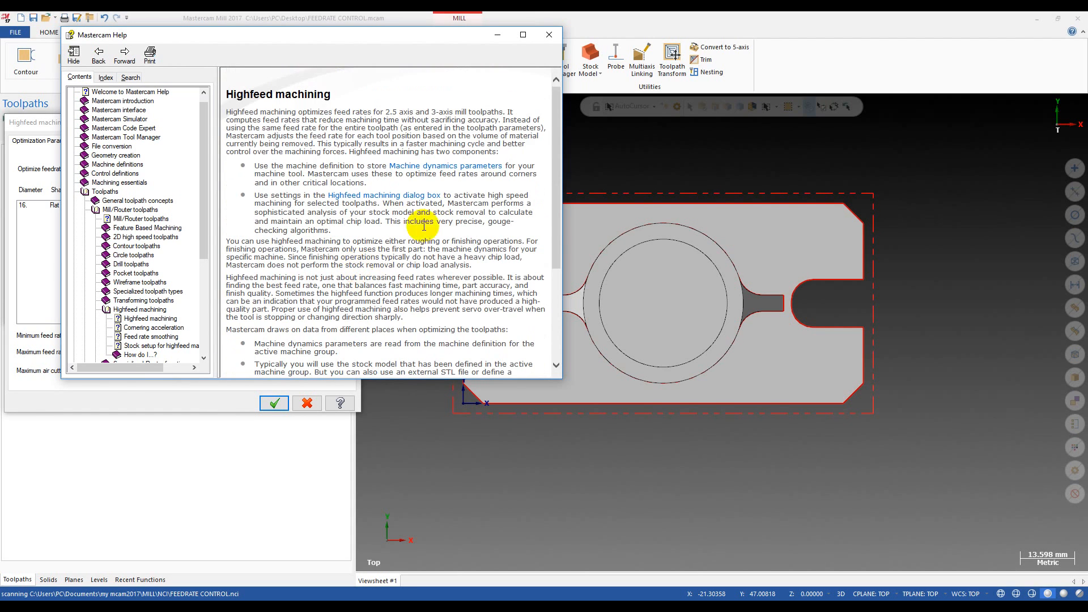
click(549, 34)
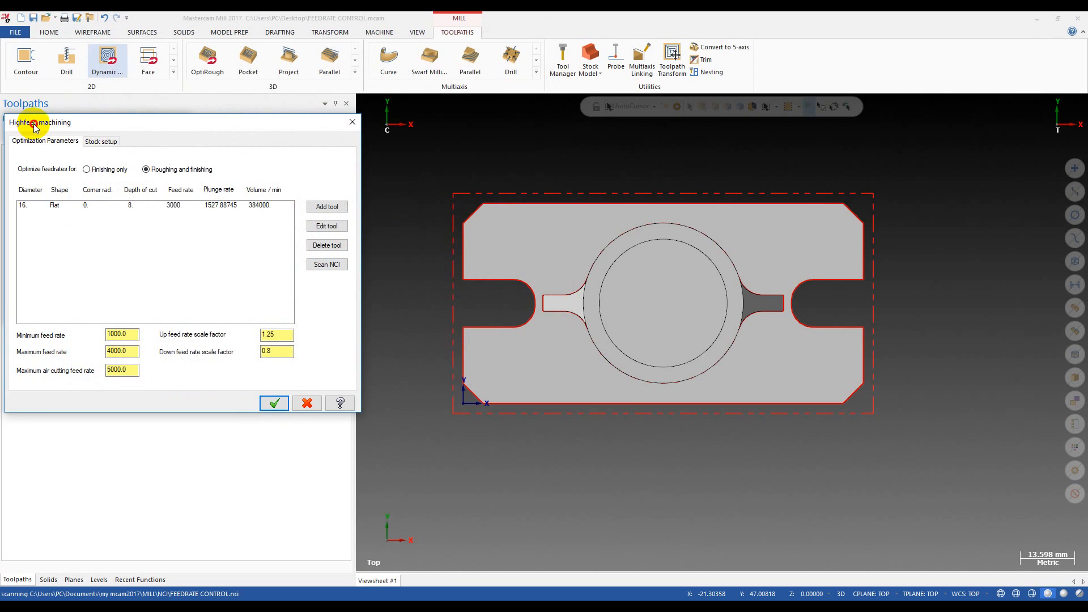
drag(34, 124, 130, 148)
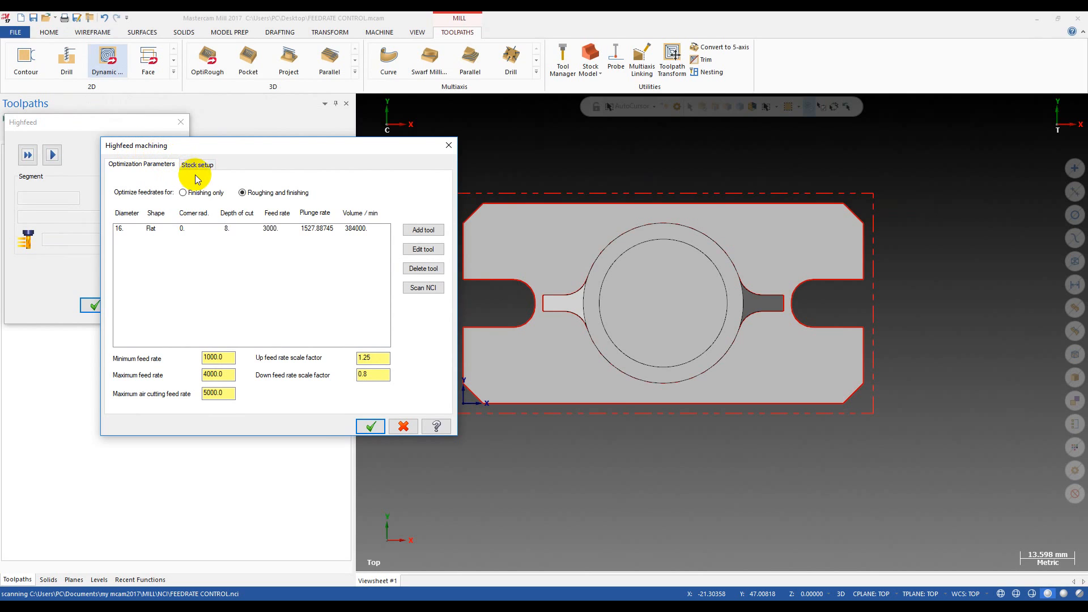
click(183, 193)
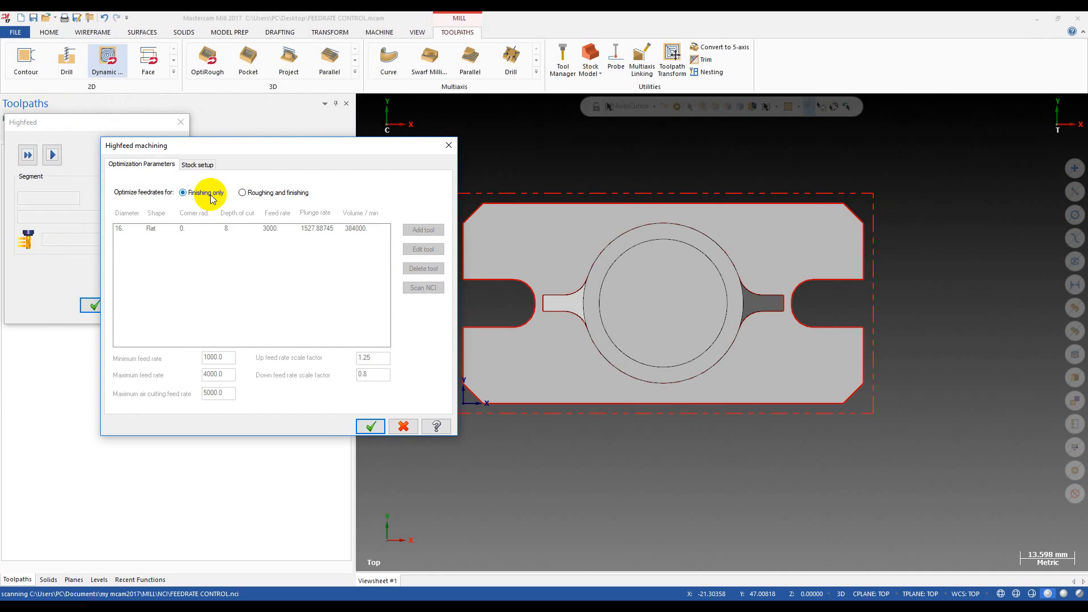
drag(228, 148, 429, 113)
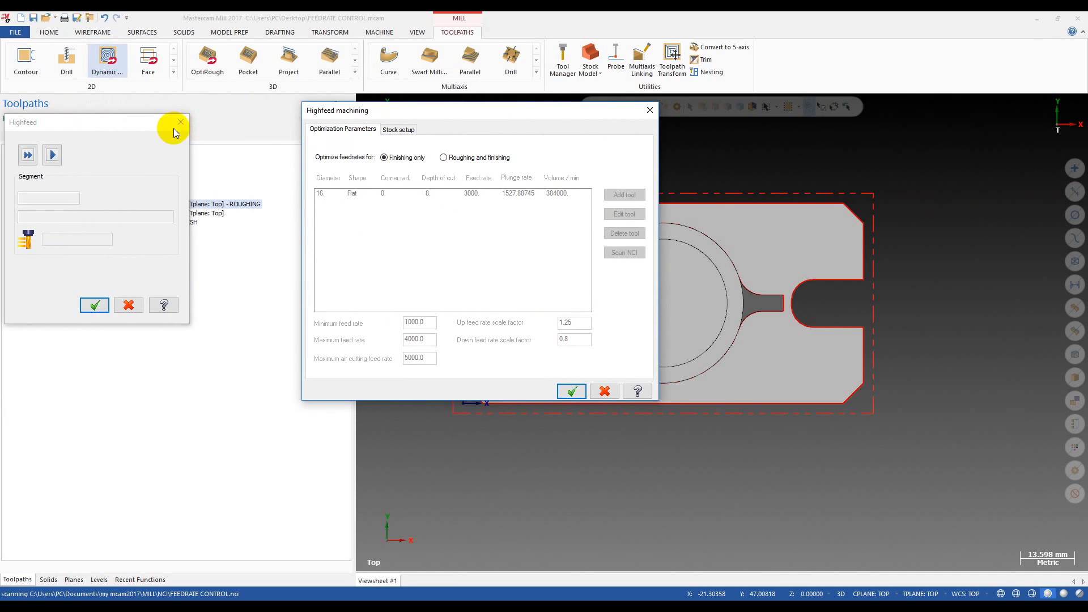
click(444, 158)
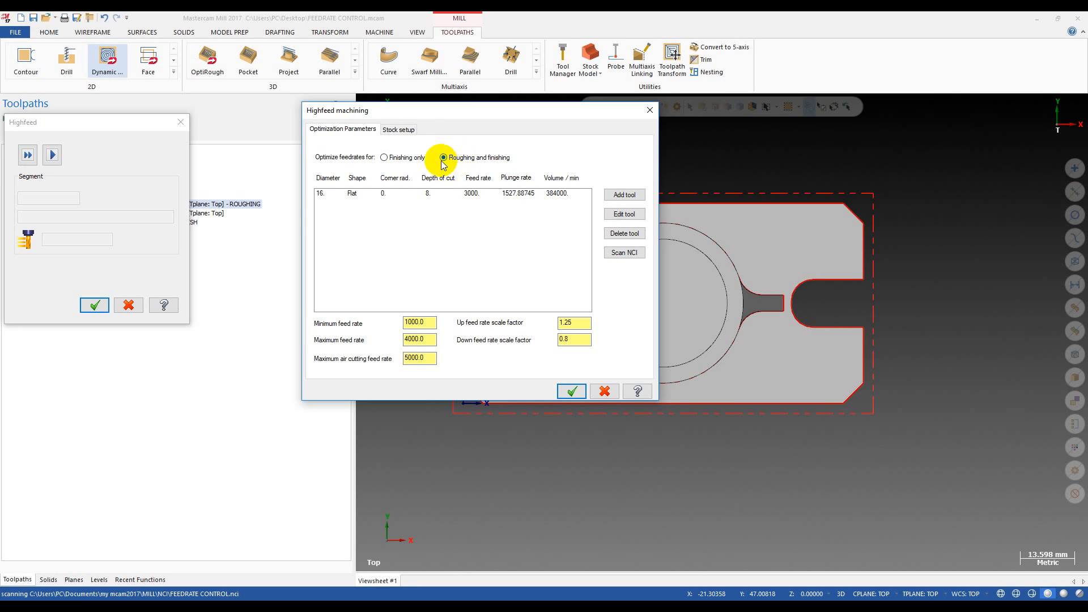
click(397, 131)
click(364, 132)
Step: Reopen the linked Highfeed machining help topic, reread the passages on machine dynamics and chip load, and close the help
click(638, 391)
scroll(370, 277, down, 5)
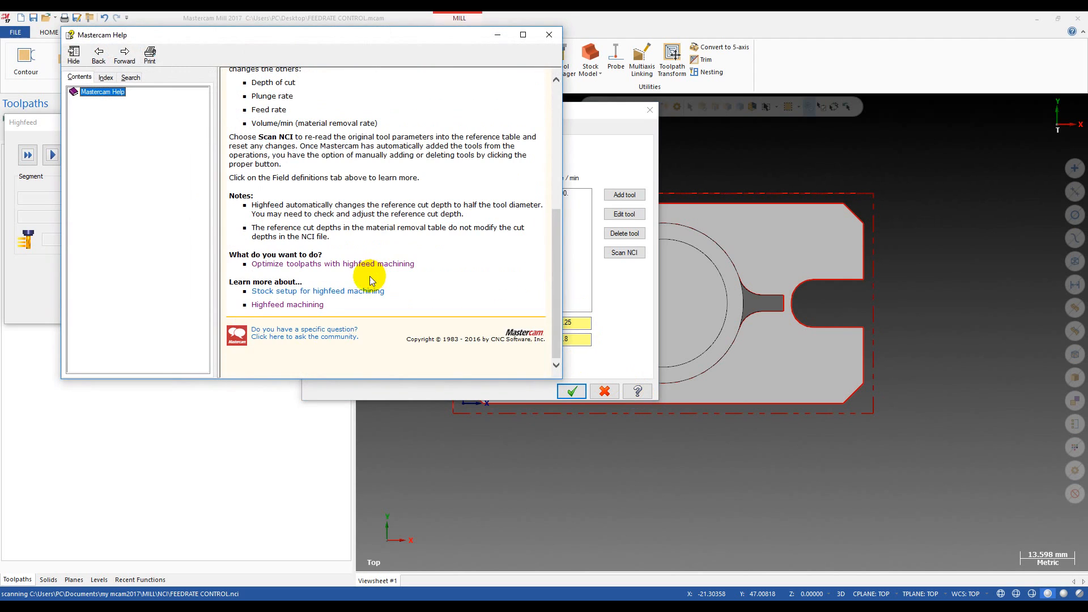
click(306, 305)
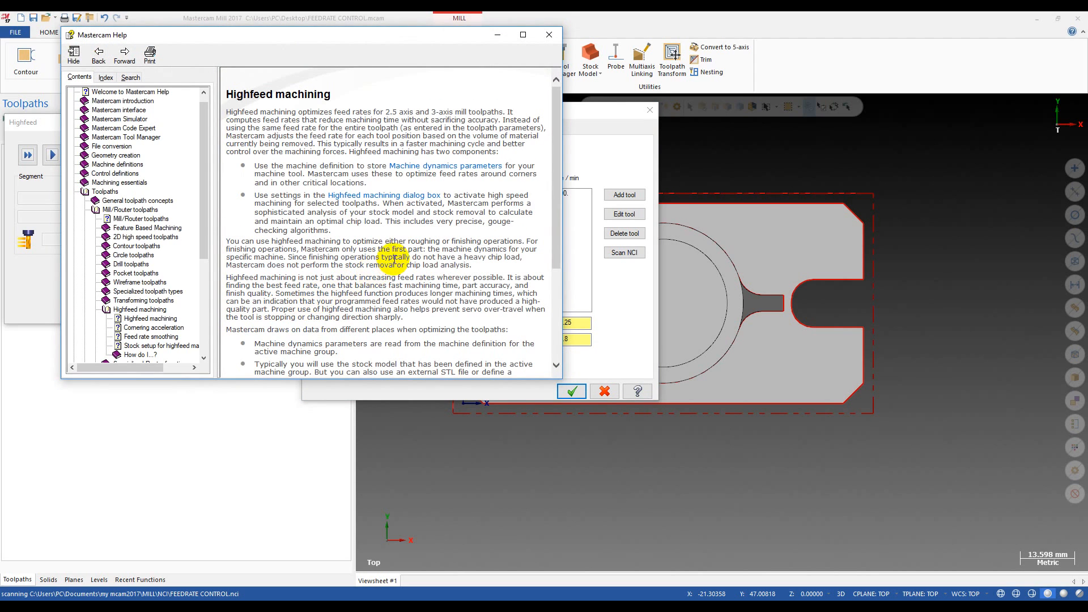
drag(262, 165, 401, 183)
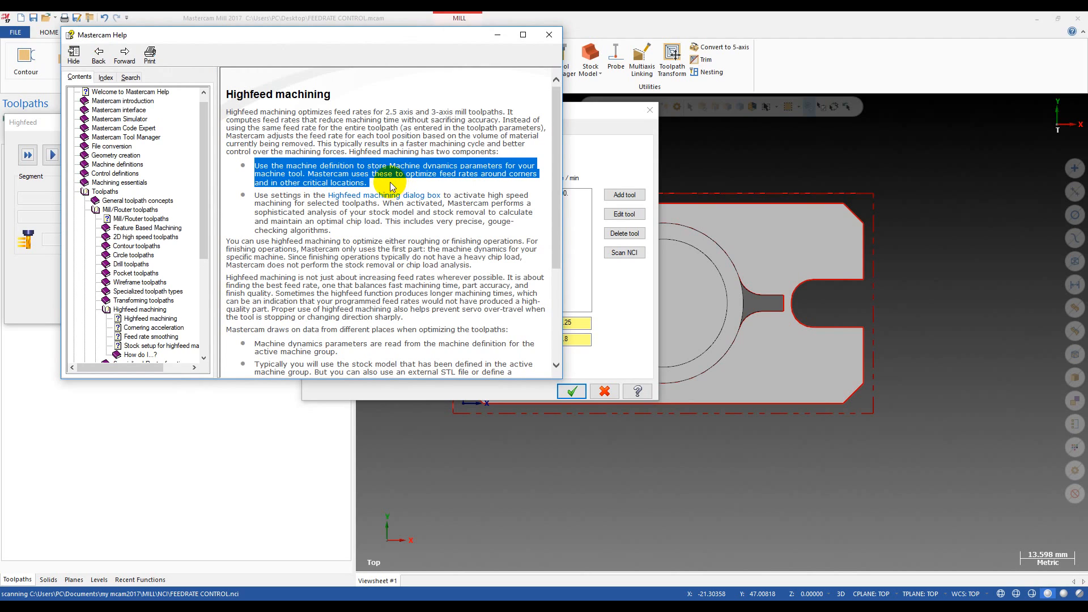
click(338, 165)
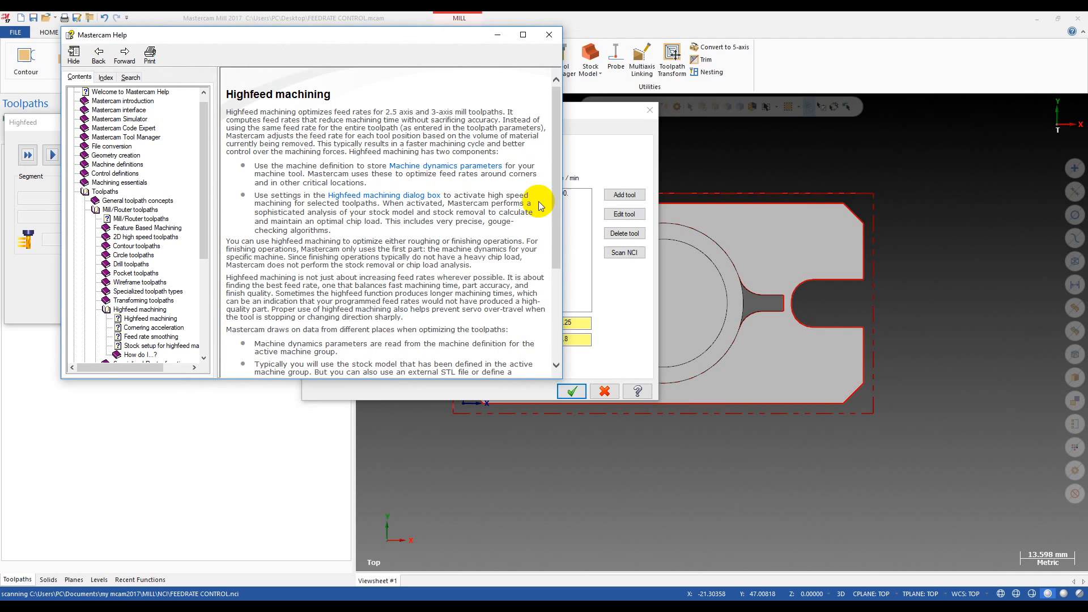
mouse_move(557, 183)
mouse_down()
mouse_move(557, 211)
mouse_move(557, 162)
mouse_up()
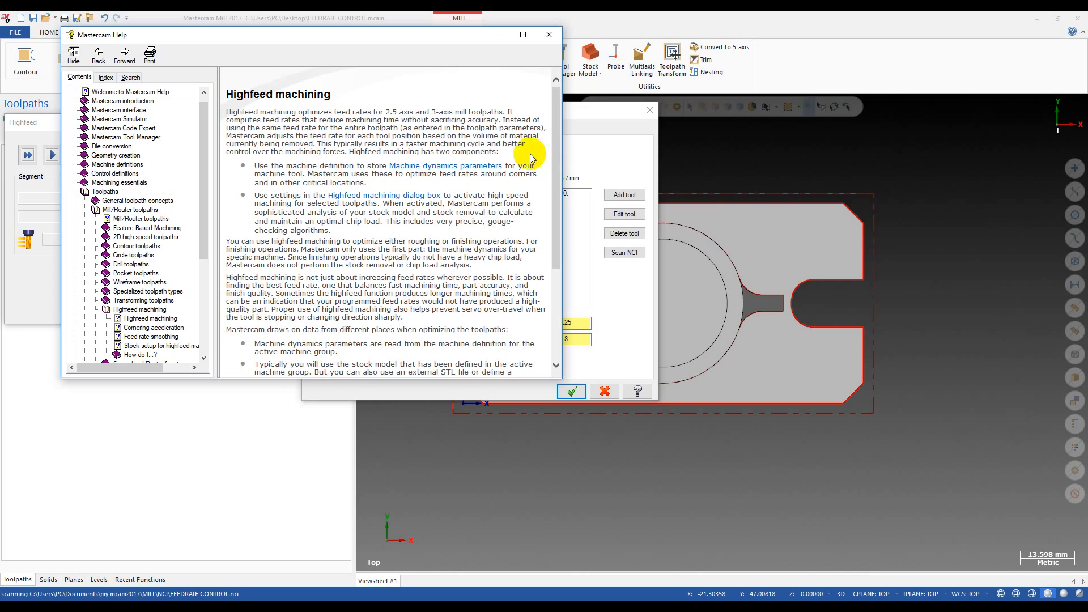
drag(509, 136, 518, 147)
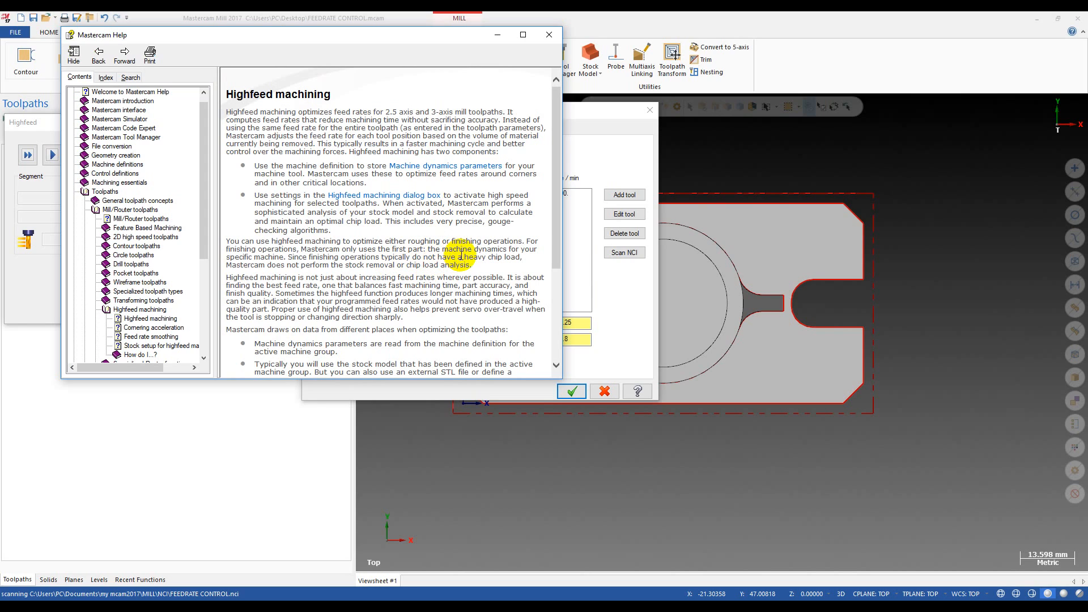
drag(479, 256, 516, 258)
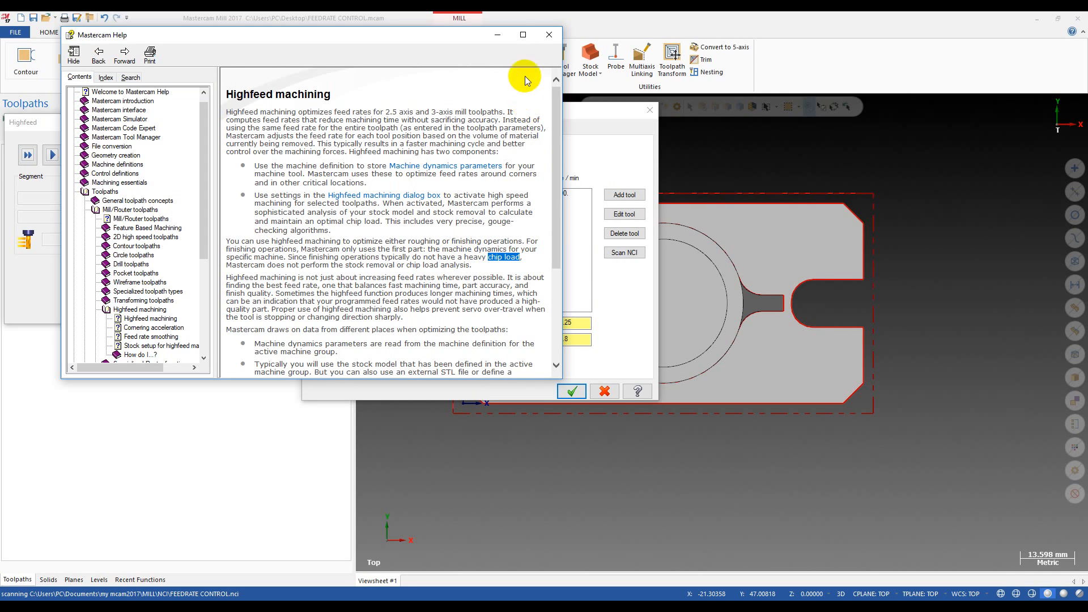
click(549, 35)
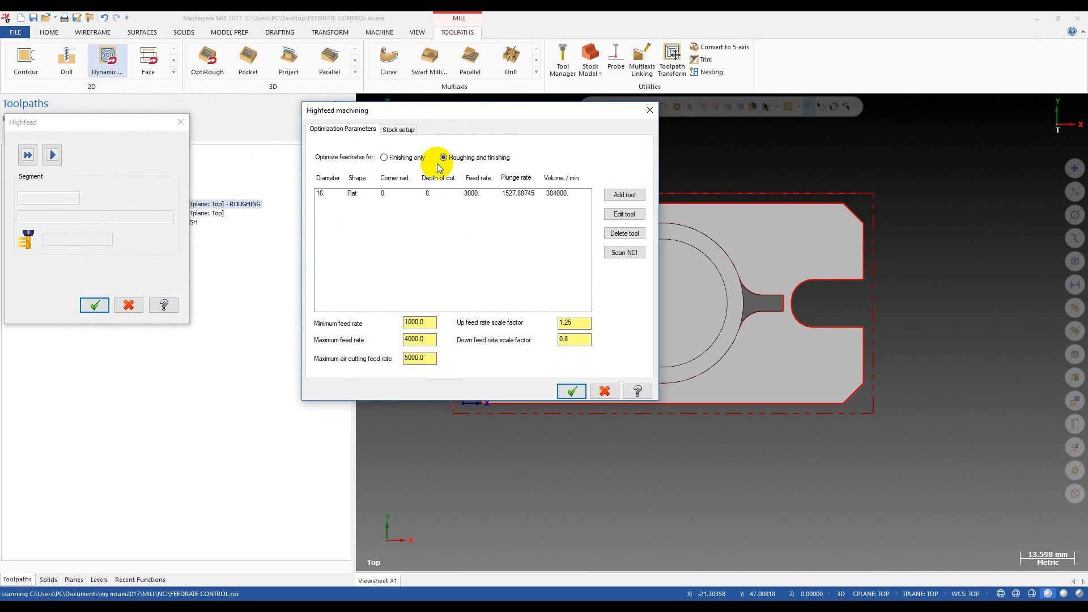
Step: Review the Highfeed stock setup and optimization parameters, and leave Highfeed machining without running it
click(405, 133)
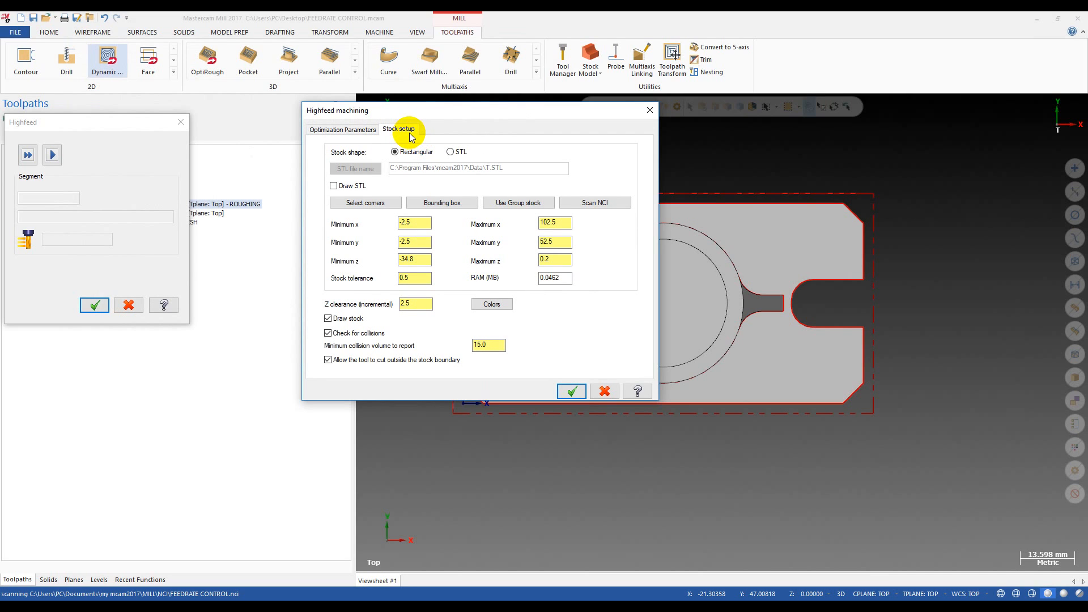
click(353, 130)
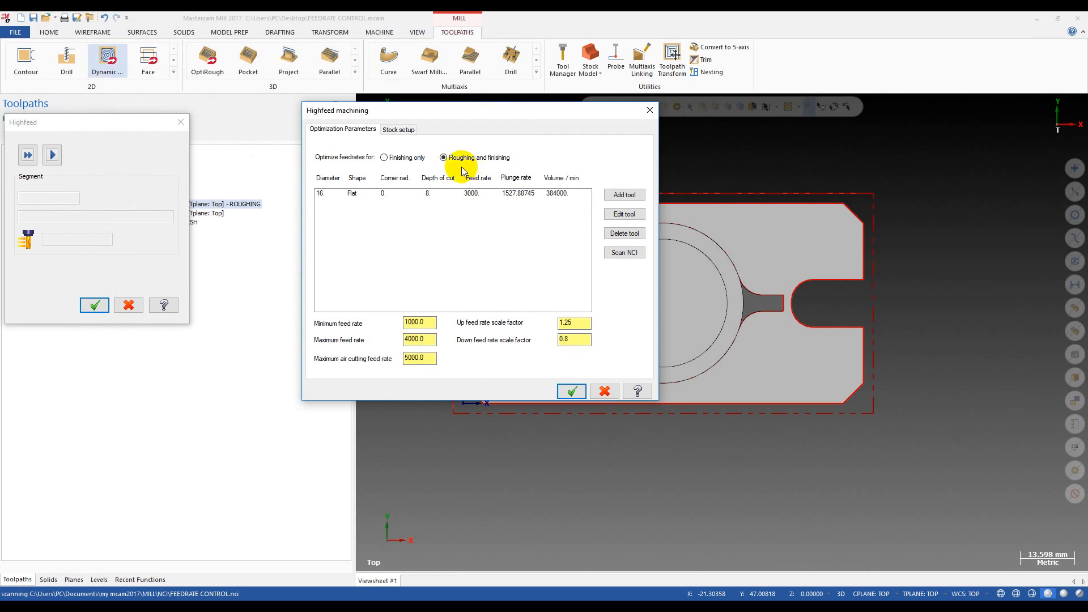
click(398, 131)
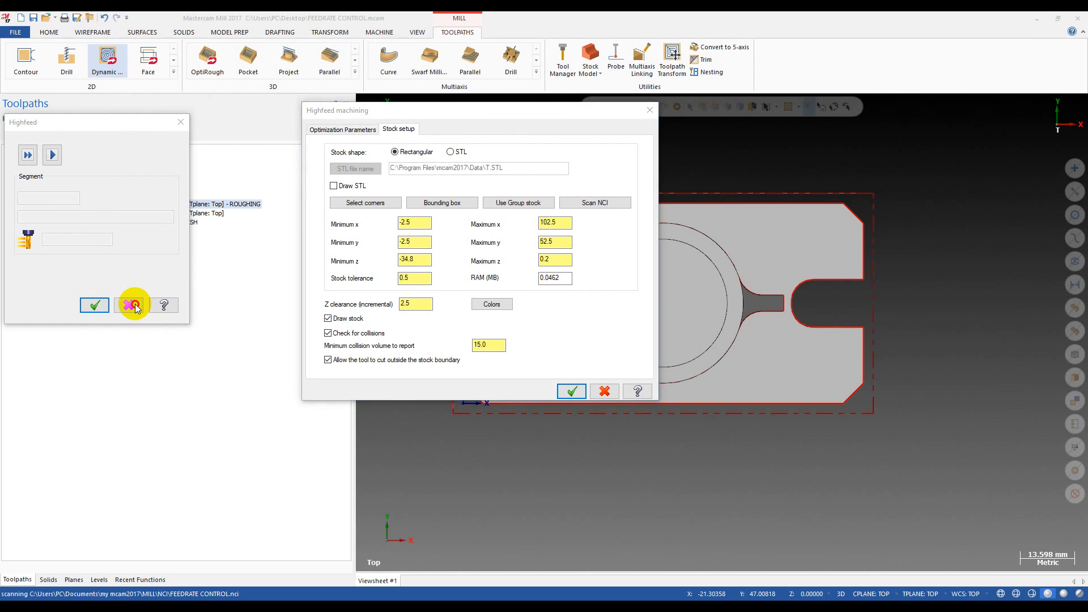
click(92, 305)
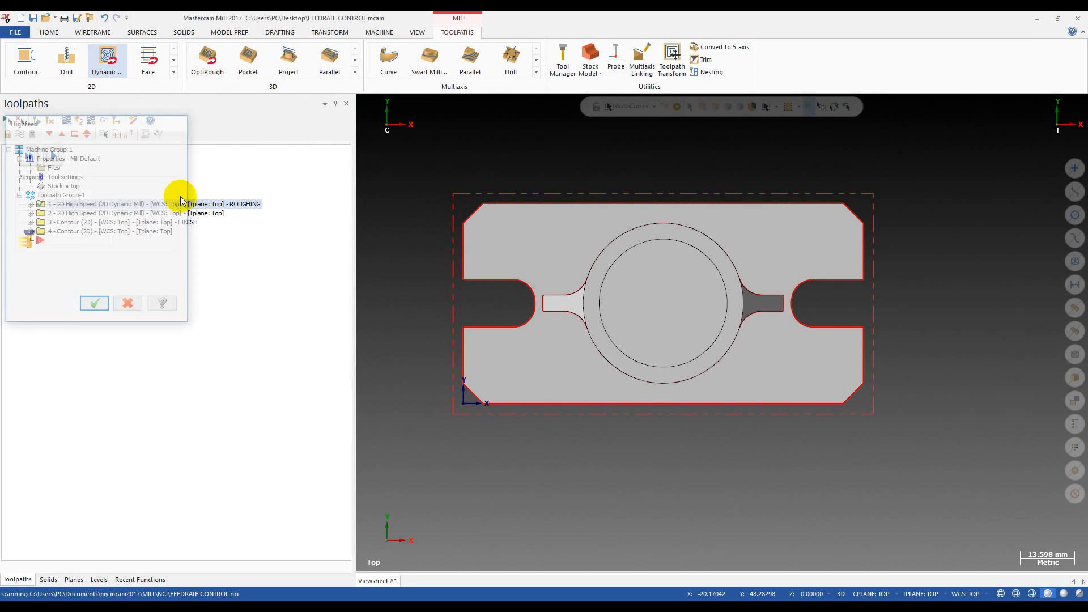
Step: Select and expand the contour operation commented FINISH, step briefly through its backplot, and close the backplot
click(76, 223)
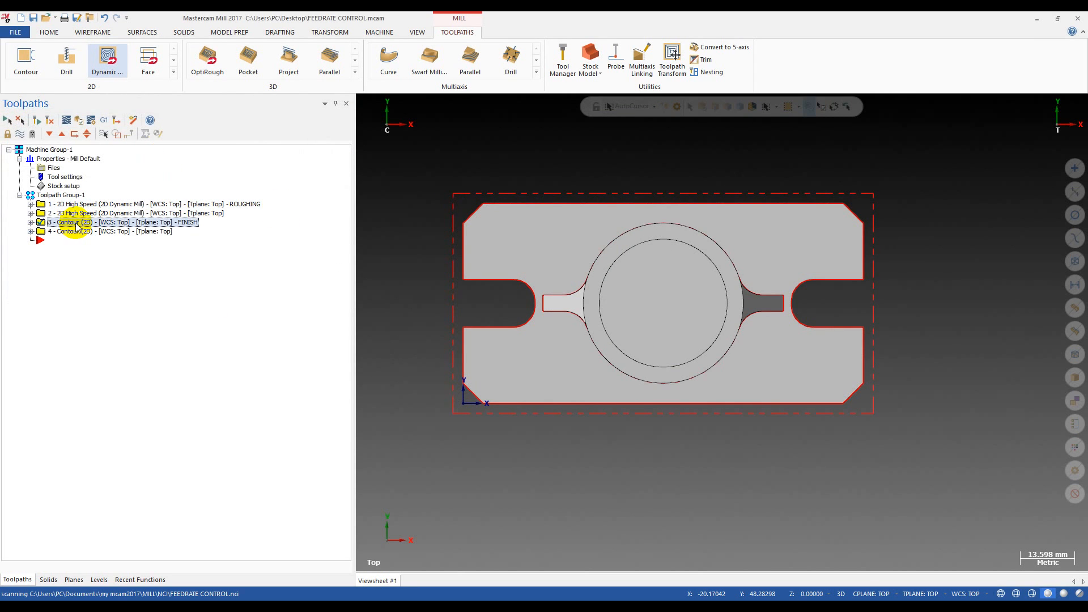
click(30, 222)
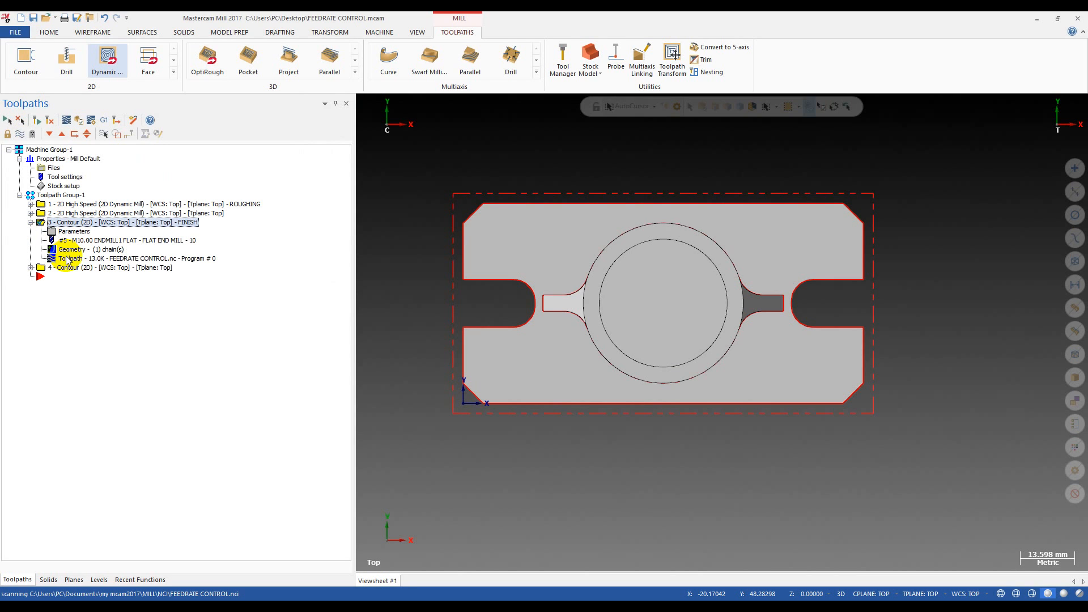
key(s)
key(s)
key(Escape)
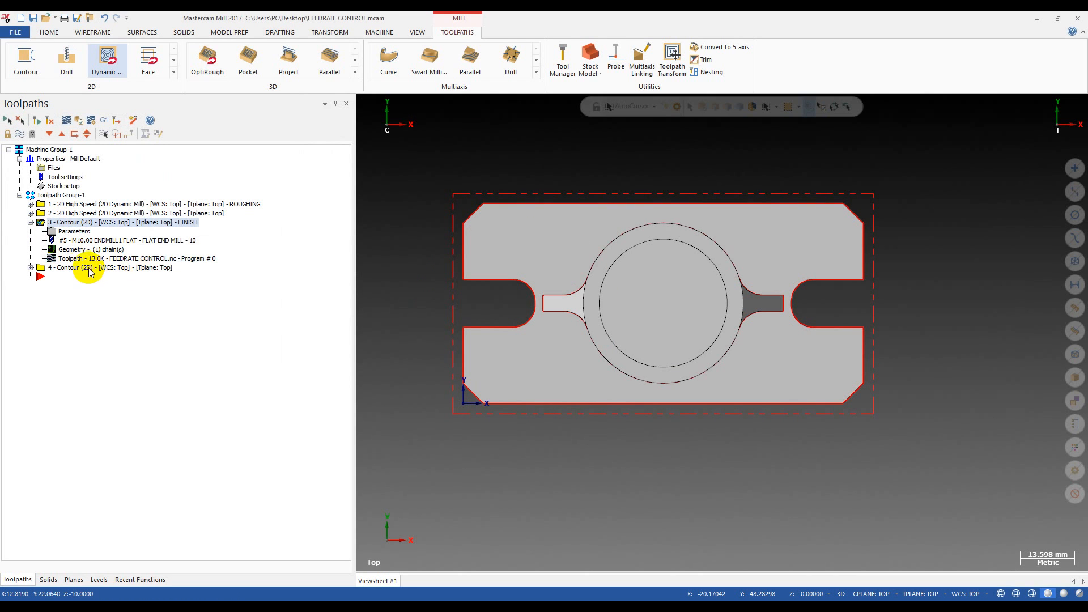
Step: Expand the last contour operation, open its backplot, and enlarge the details area to inspect the feedrate of the current arc
click(30, 268)
click(30, 222)
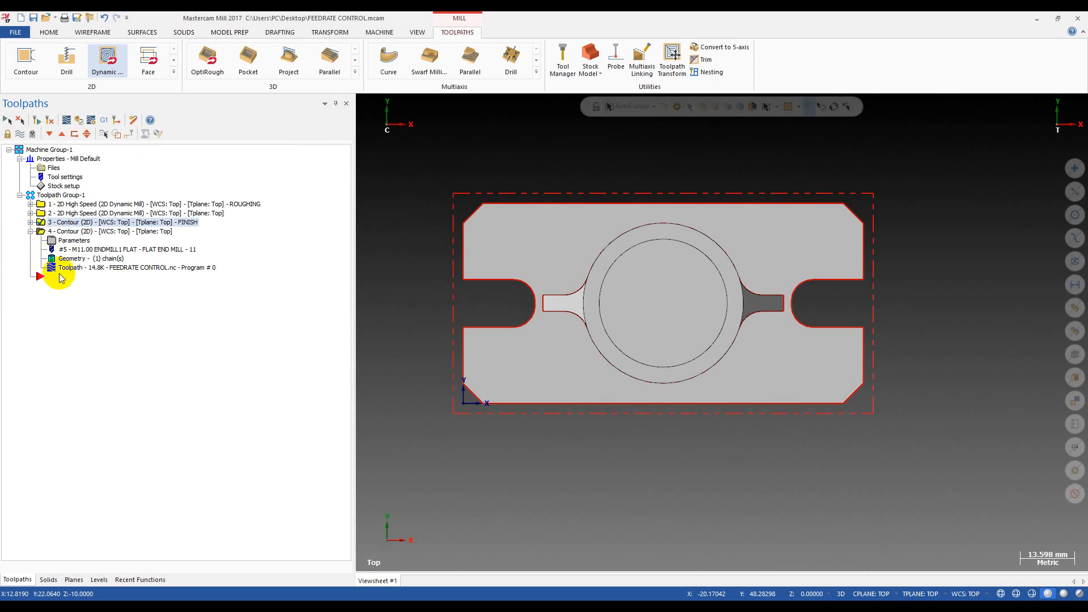
click(77, 268)
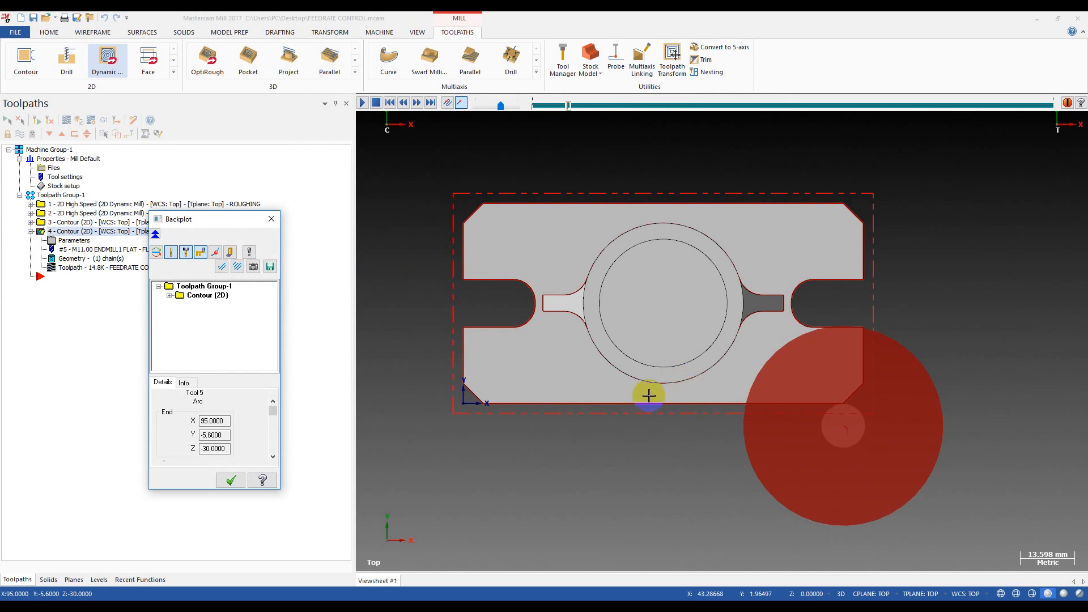
drag(213, 489, 207, 540)
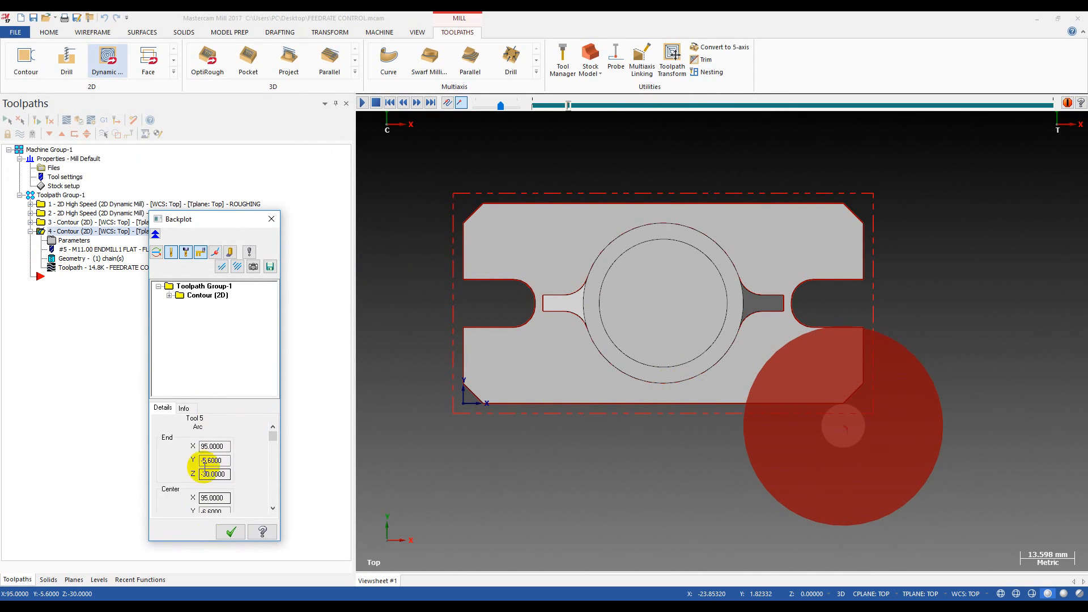
drag(204, 397, 206, 309)
drag(203, 453, 237, 452)
click(210, 453)
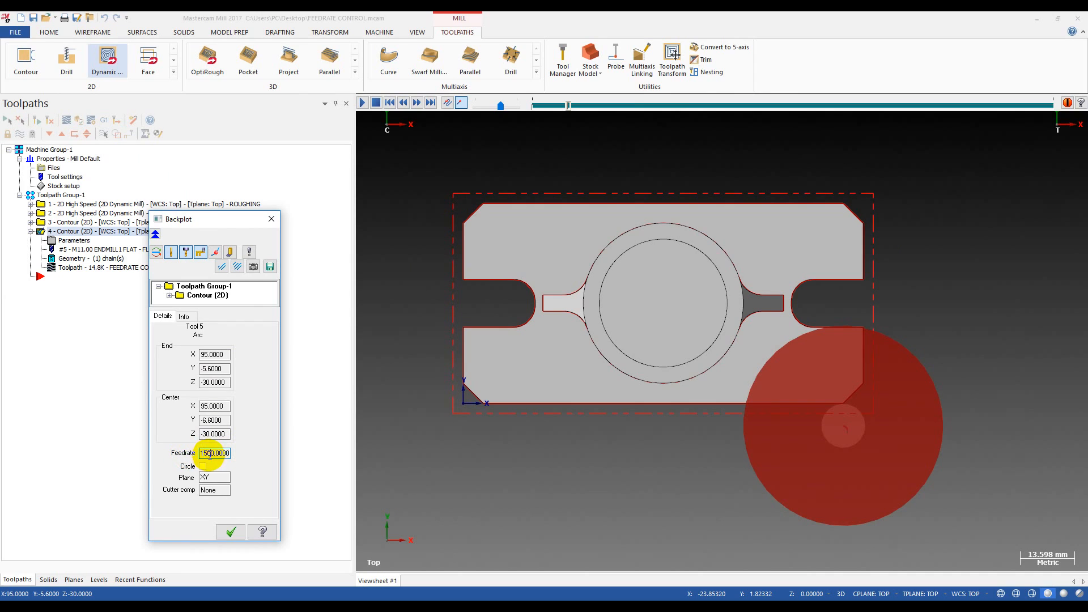
click(220, 455)
drag(227, 454, 196, 456)
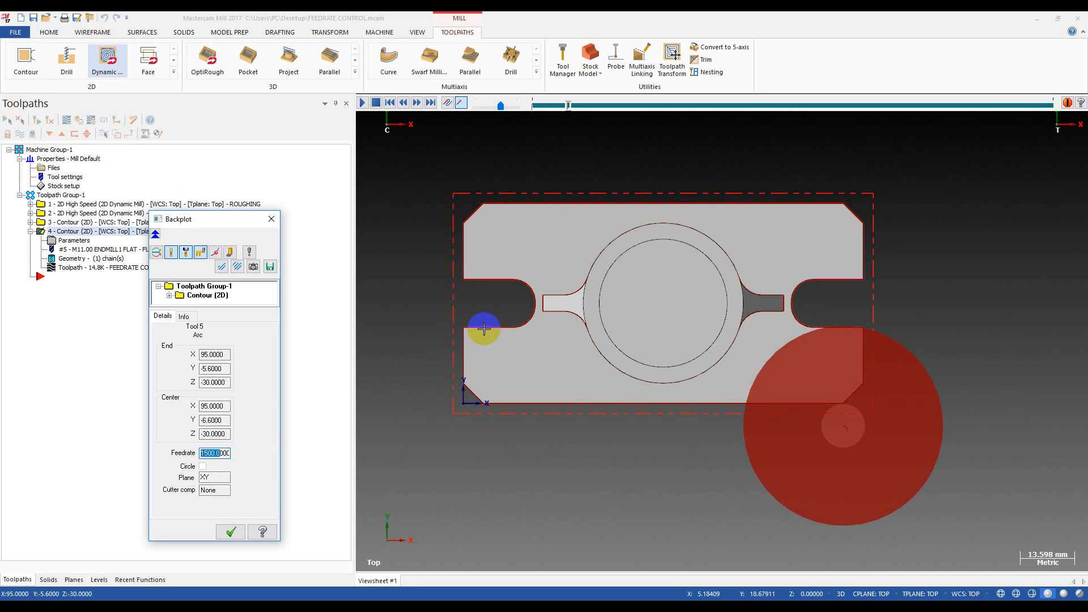
Step: Step the backplot along the part's lower edge and across the lower-left chamfer, checking the feedrate of the linear moves
scroll(610, 340, down, 2)
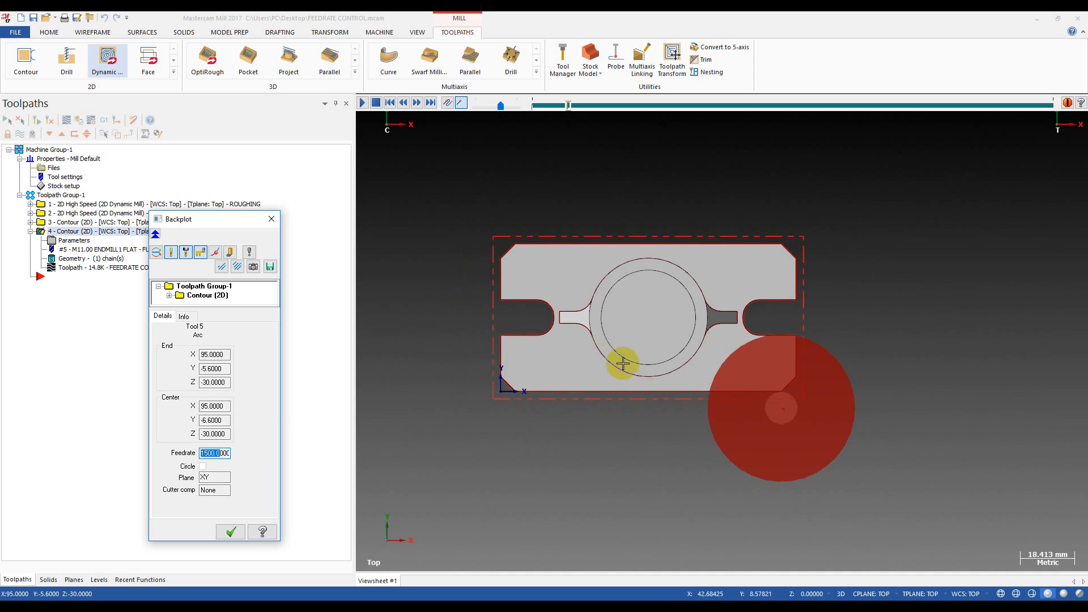
scroll(661, 400, up, 3)
key(alt)
key(s)
key(s)
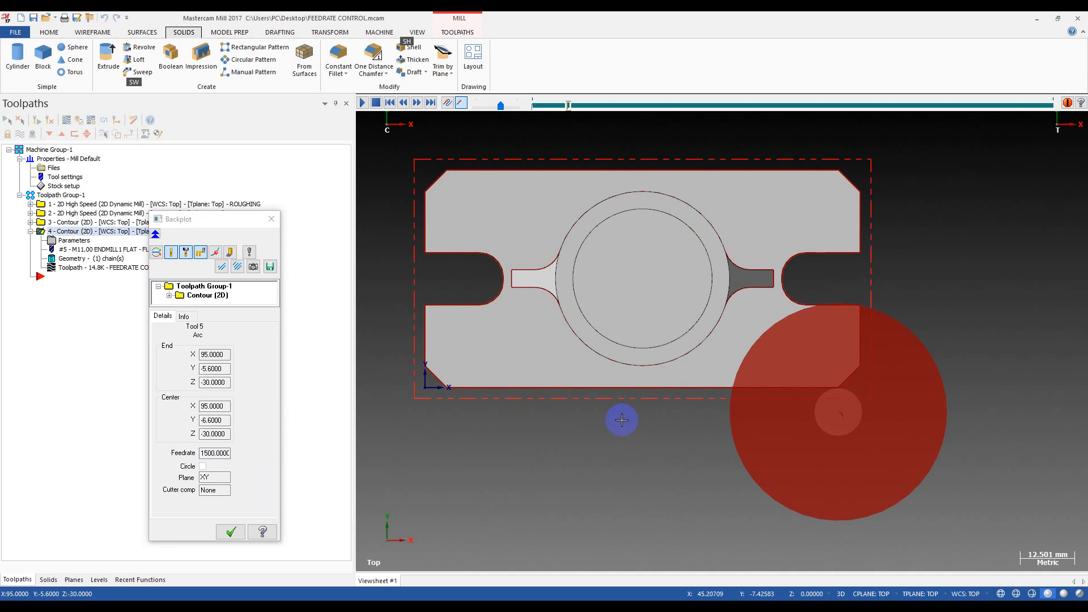
key(s)
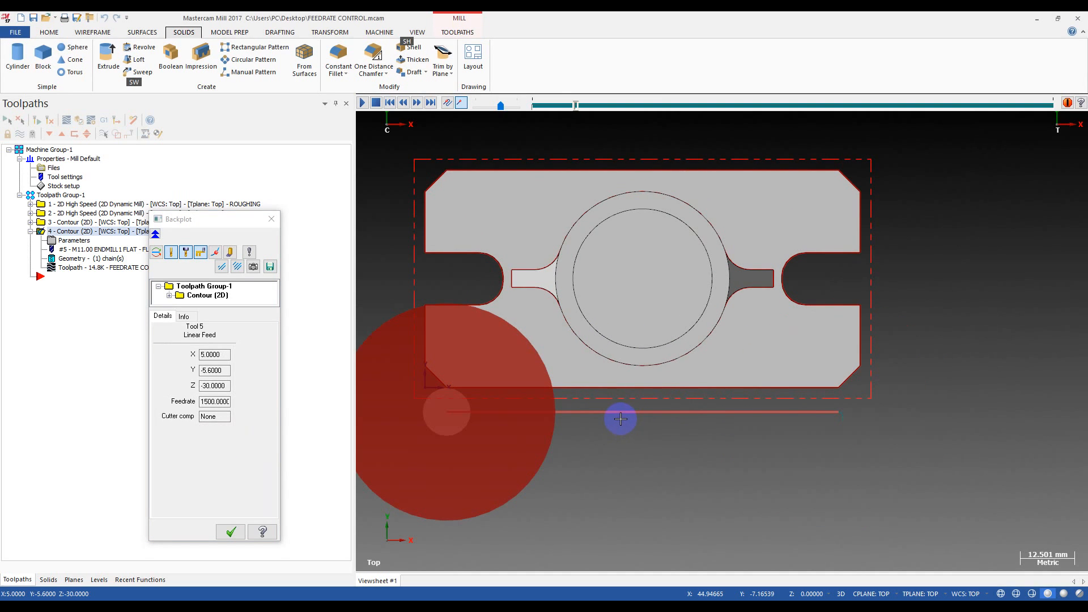
click(211, 402)
Step: Step the backplot around the arc after the chamfer and up the left edge, checking the feedrate there
key(s)
key(s)
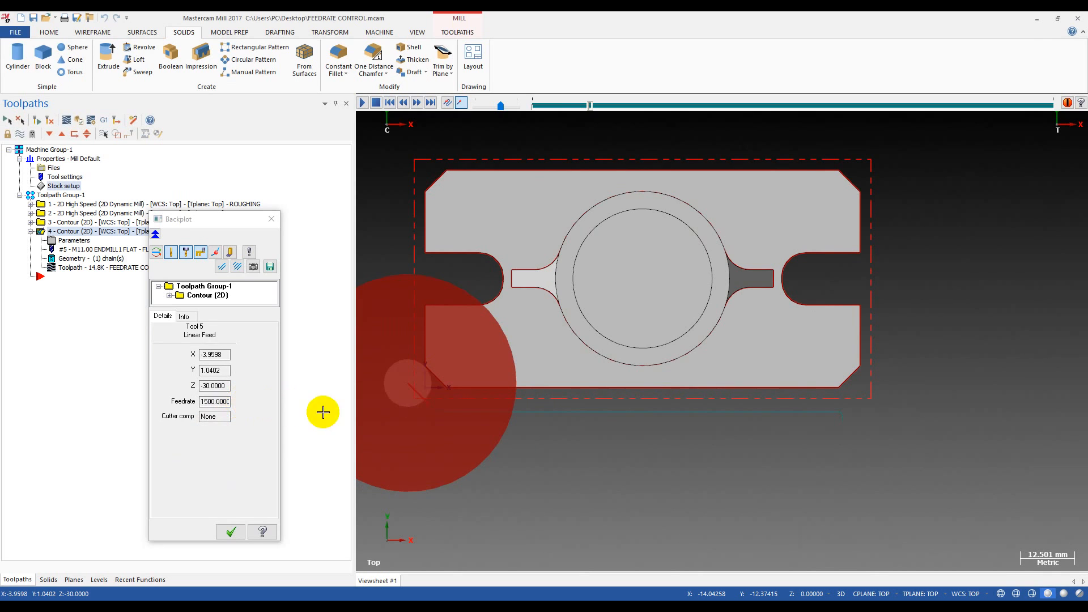
key(alt)
key(s)
key(s)
key(s)
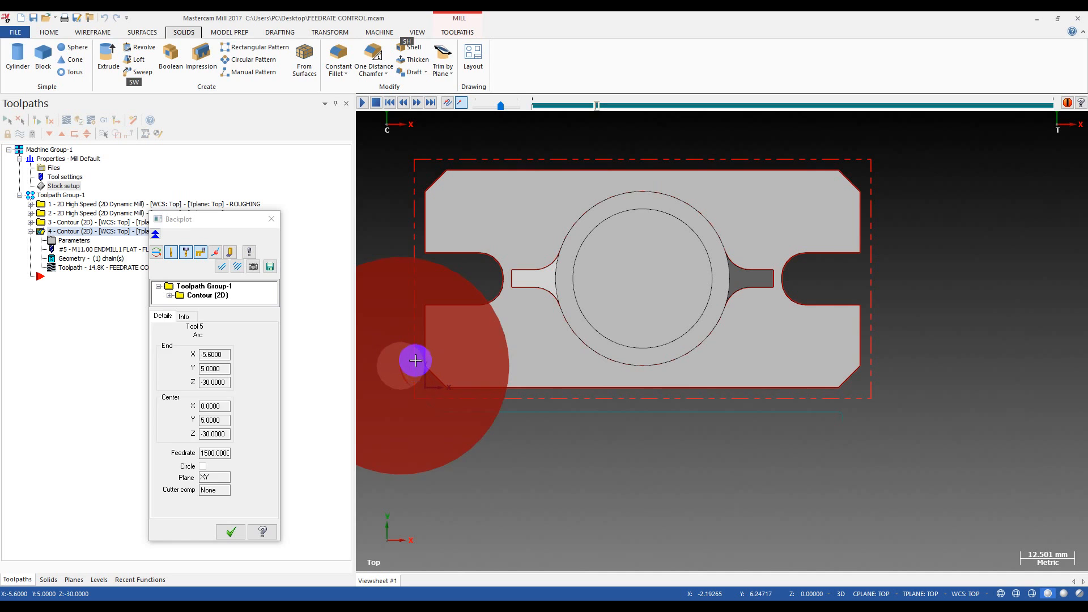
key(s)
double_click(206, 401)
Step: Step the backplot into the left slot and examine the tool engagement and feedrate at the slot's rounded end
scroll(461, 294, up, 4)
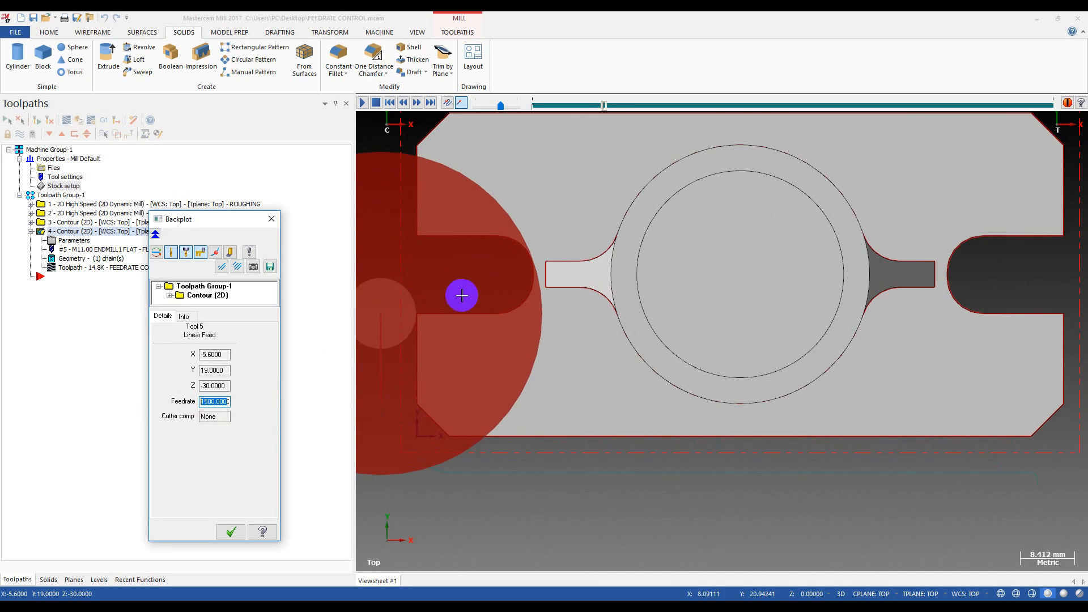
scroll(588, 369, down, 2)
click(588, 369)
scroll(465, 292, up, 3)
key(s)
scroll(569, 346, down, 3)
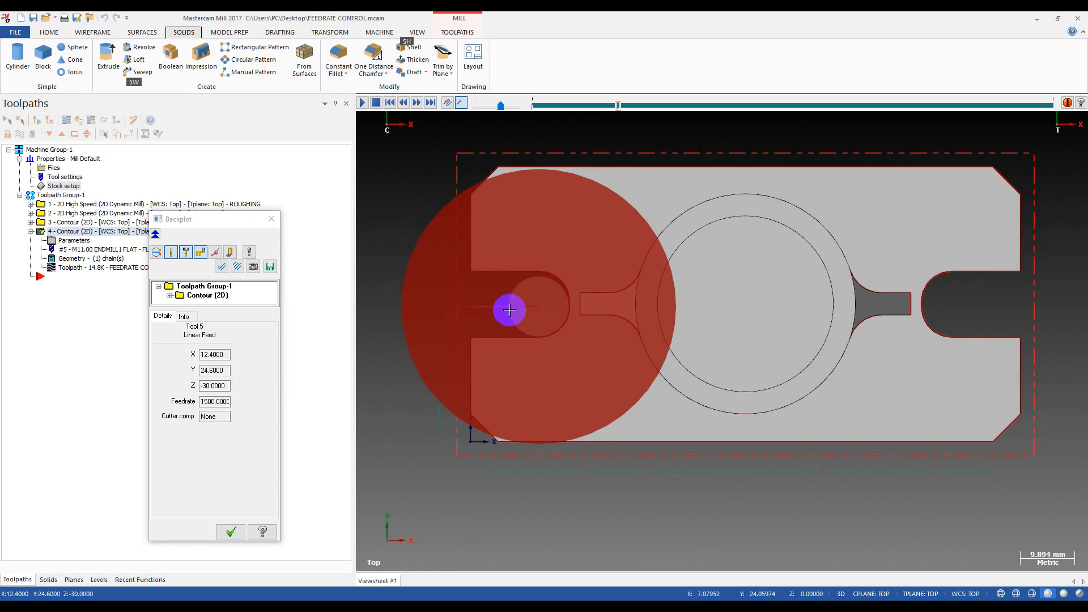
scroll(550, 306, up, 4)
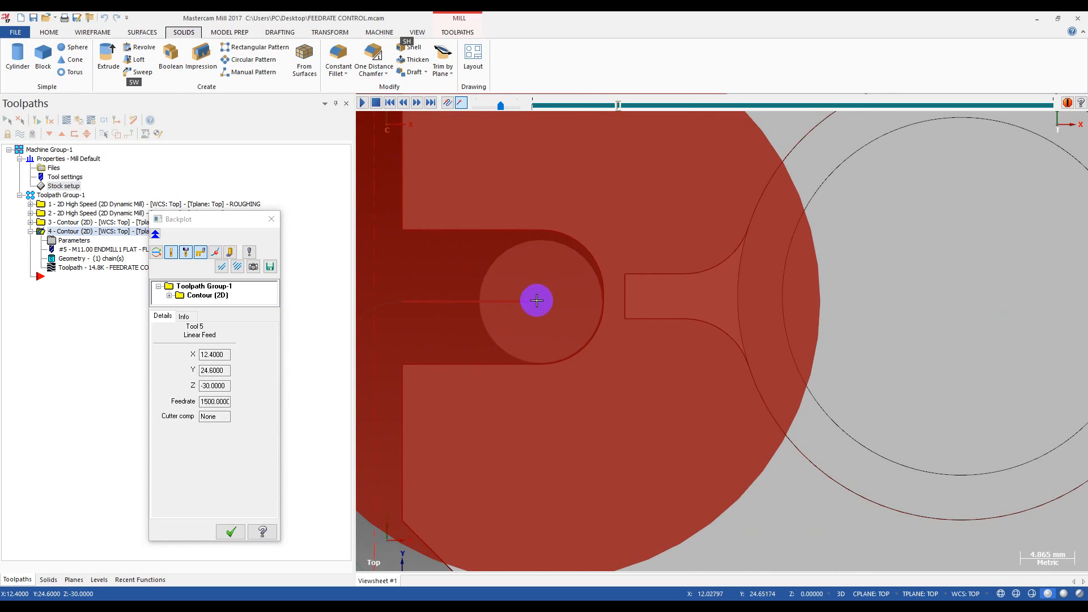
double_click(201, 403)
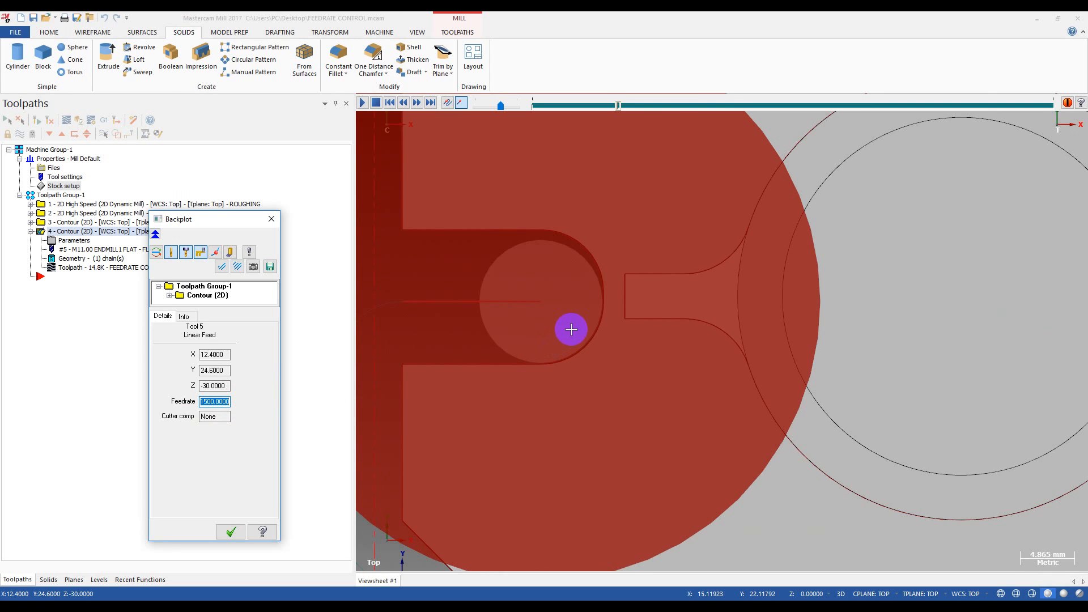
Step: Step the backplot through the rest of the last contour around the part's right side, then close the backplot
scroll(571, 328, down, 1)
key(alt)
scroll(429, 531, down, 2)
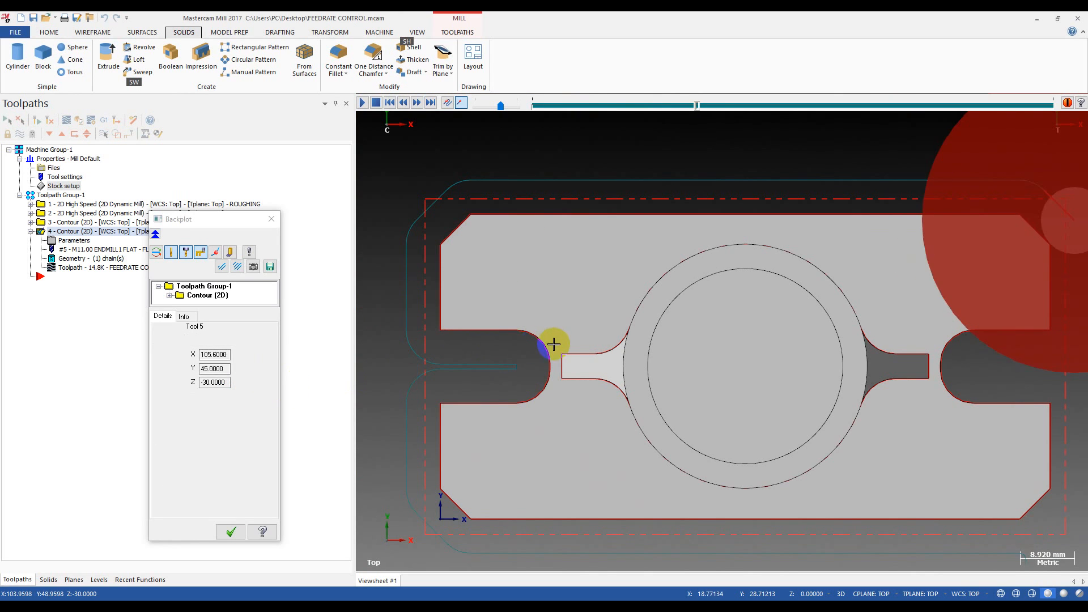
scroll(555, 342, down, 1)
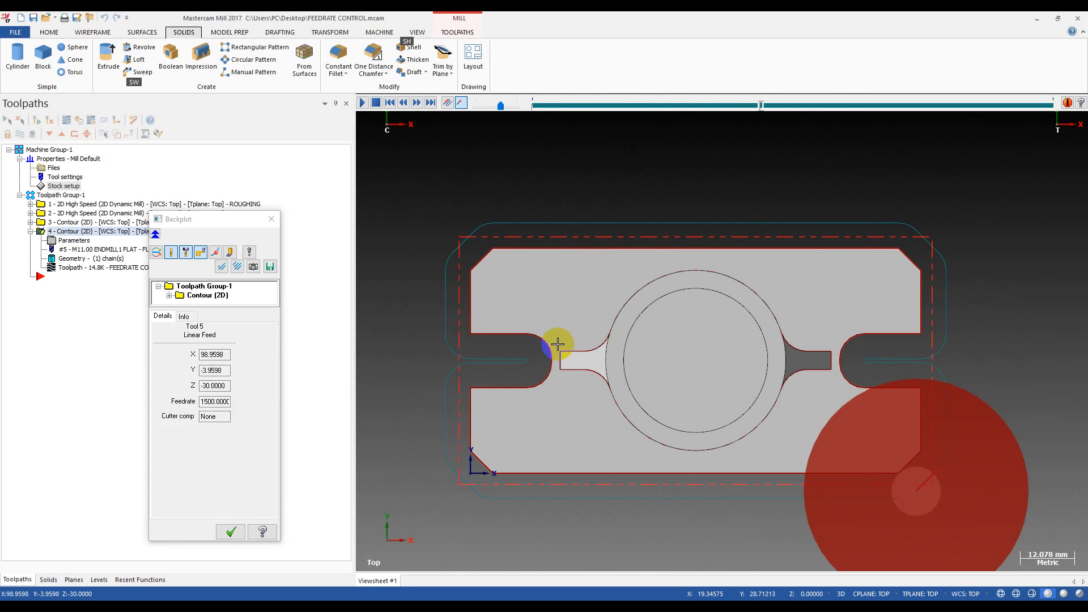
key(Escape)
key(Escape)
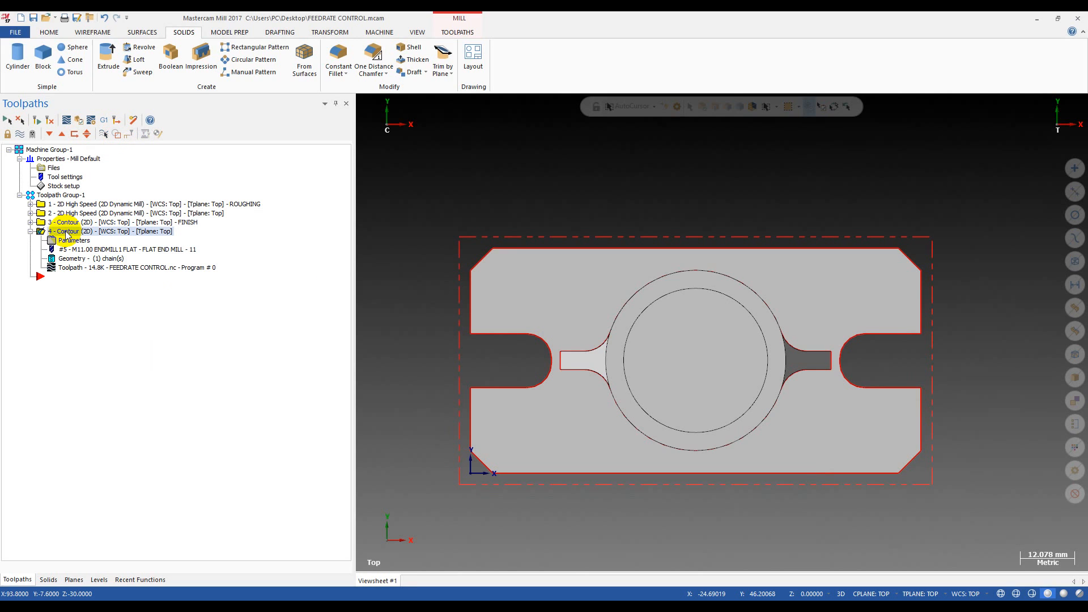
Step: Start Highfeed machining for the last contour, review its stock setup, and optimize feedrates for Finishing only
click(113, 121)
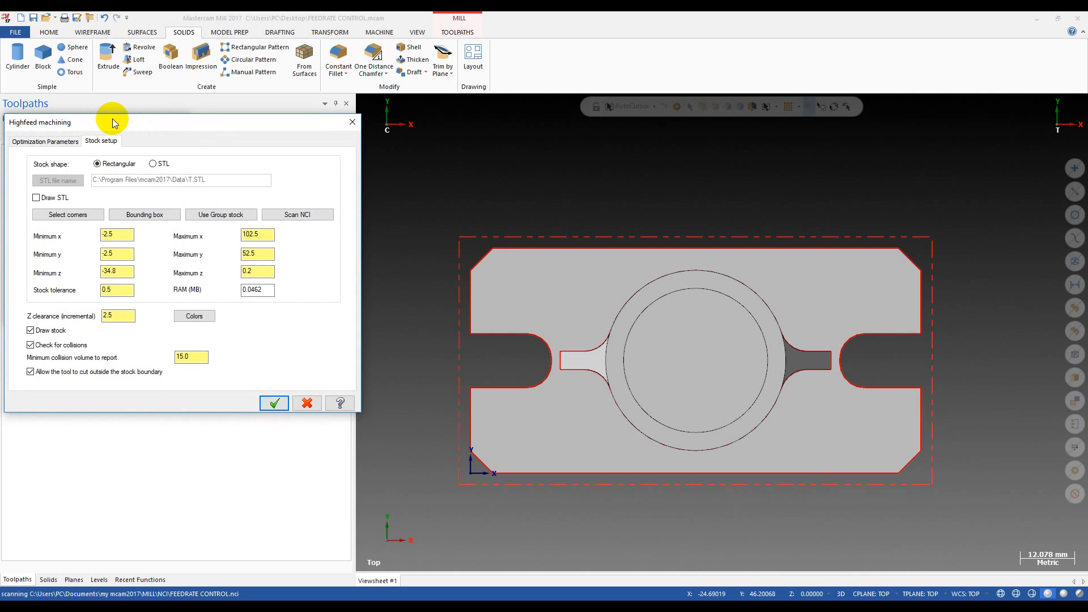
click(74, 141)
drag(134, 121, 302, 180)
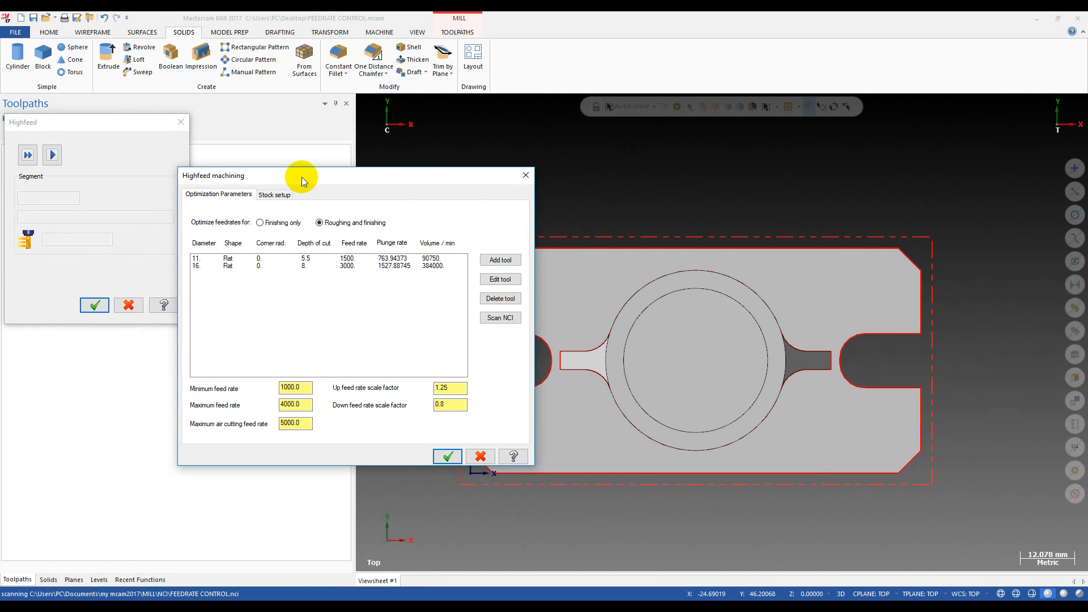
click(266, 224)
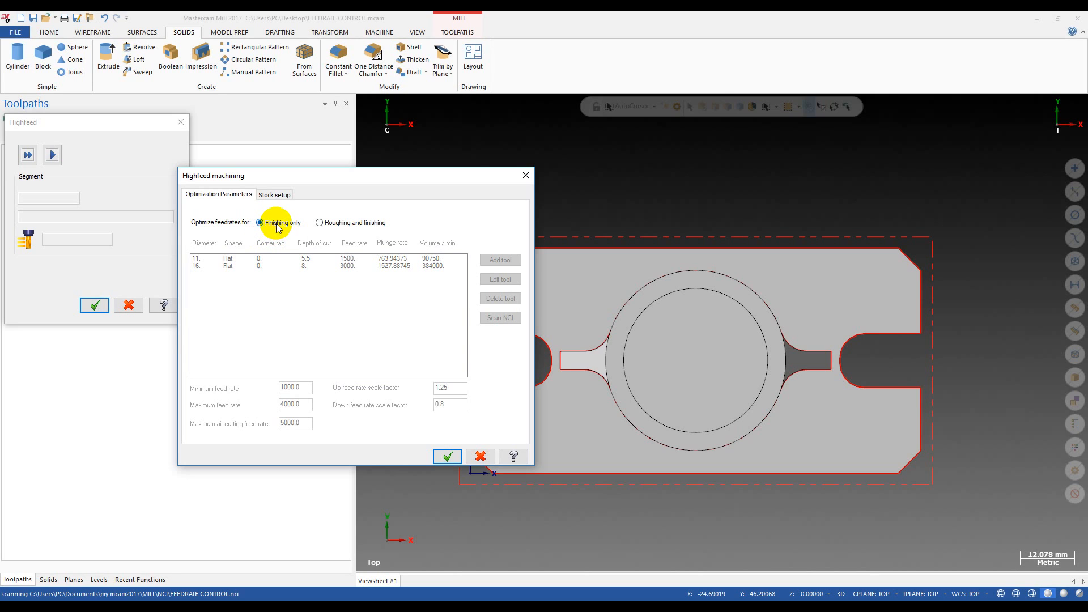
click(275, 195)
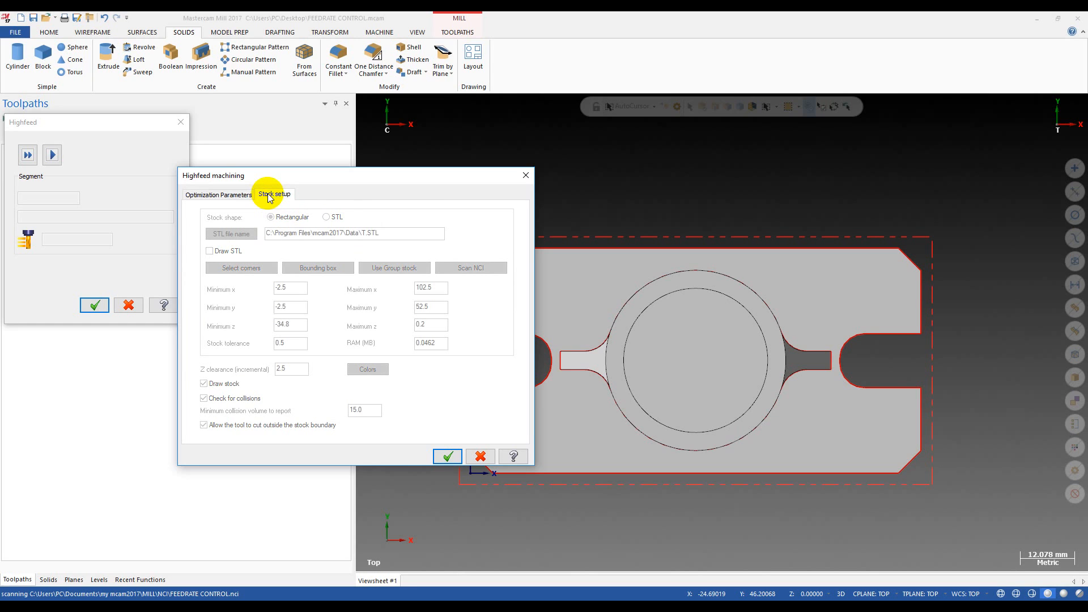
click(235, 194)
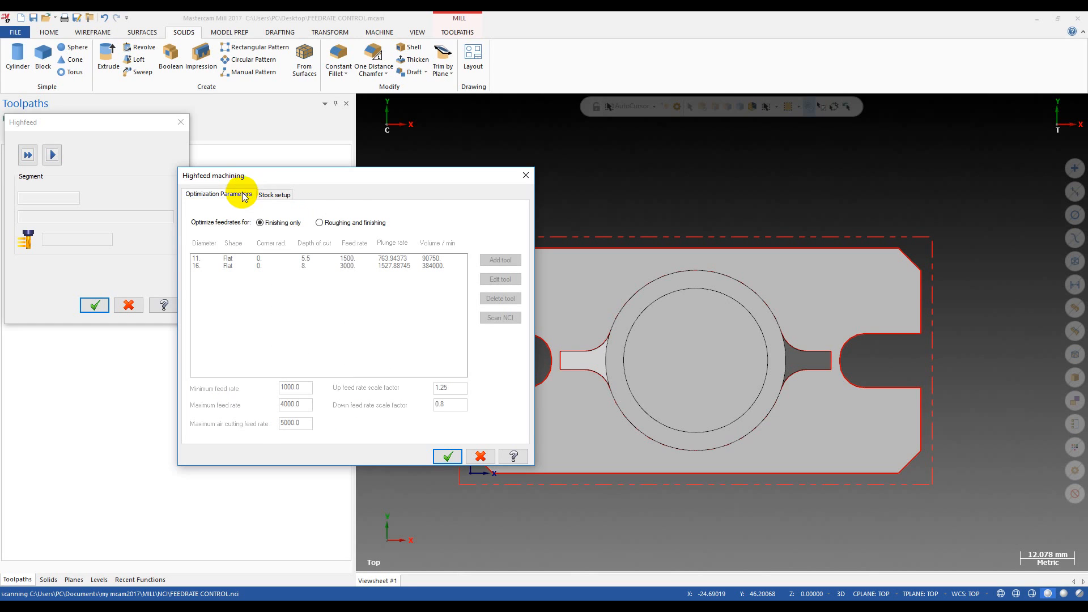
click(446, 457)
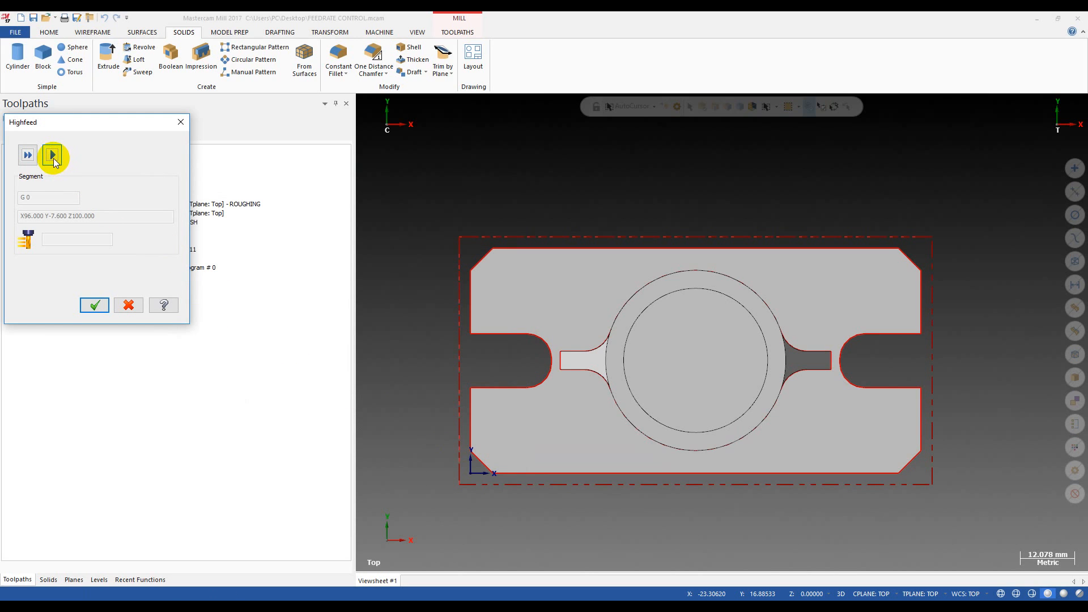
Step: Run the Highfeed optimization on the last contour and keep the optimized operation
click(52, 156)
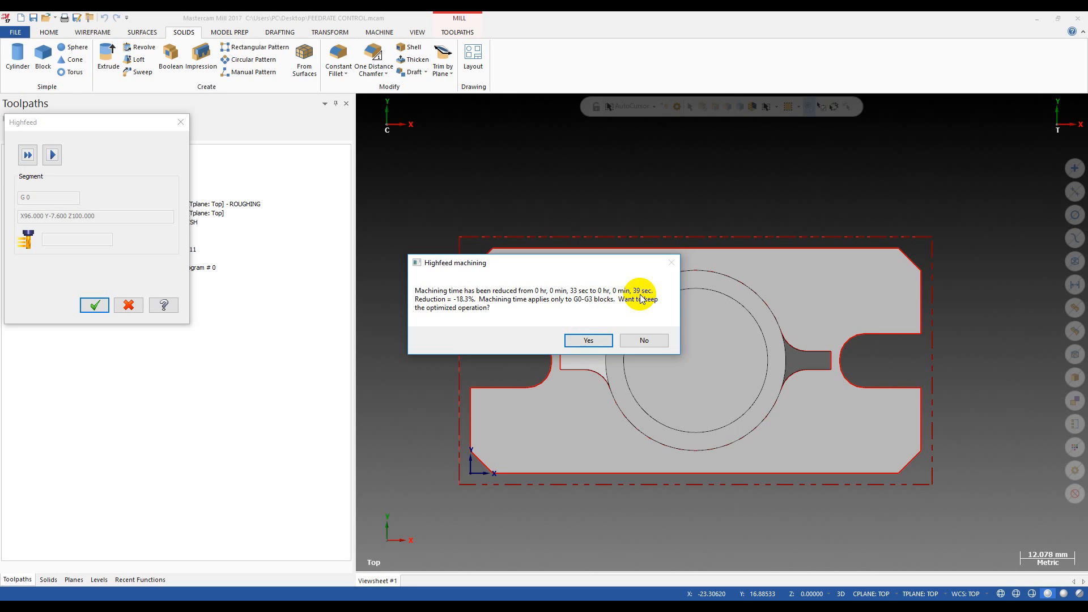
click(604, 335)
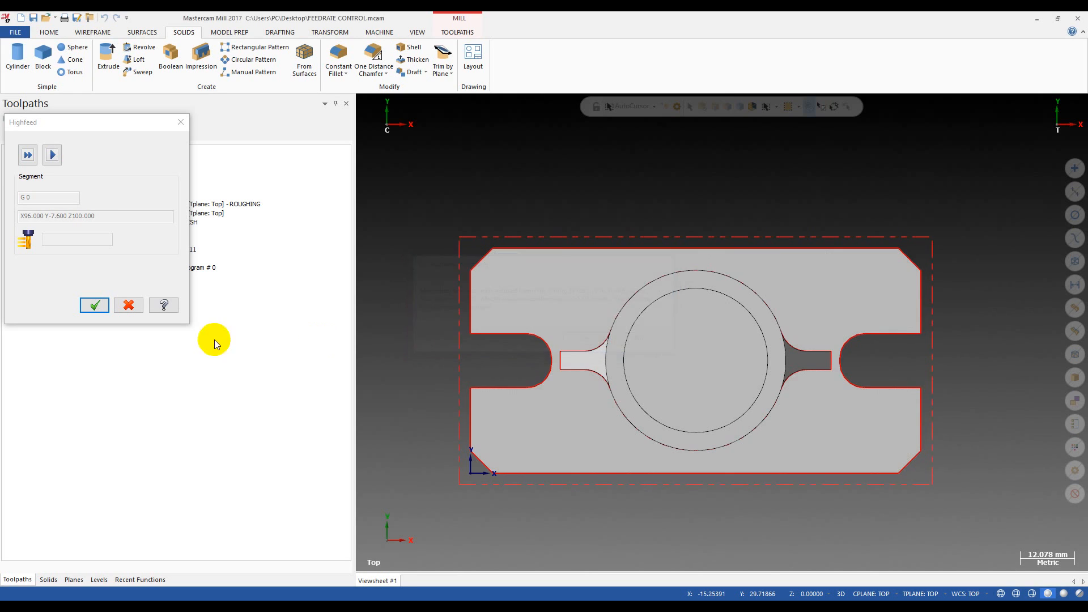
click(95, 306)
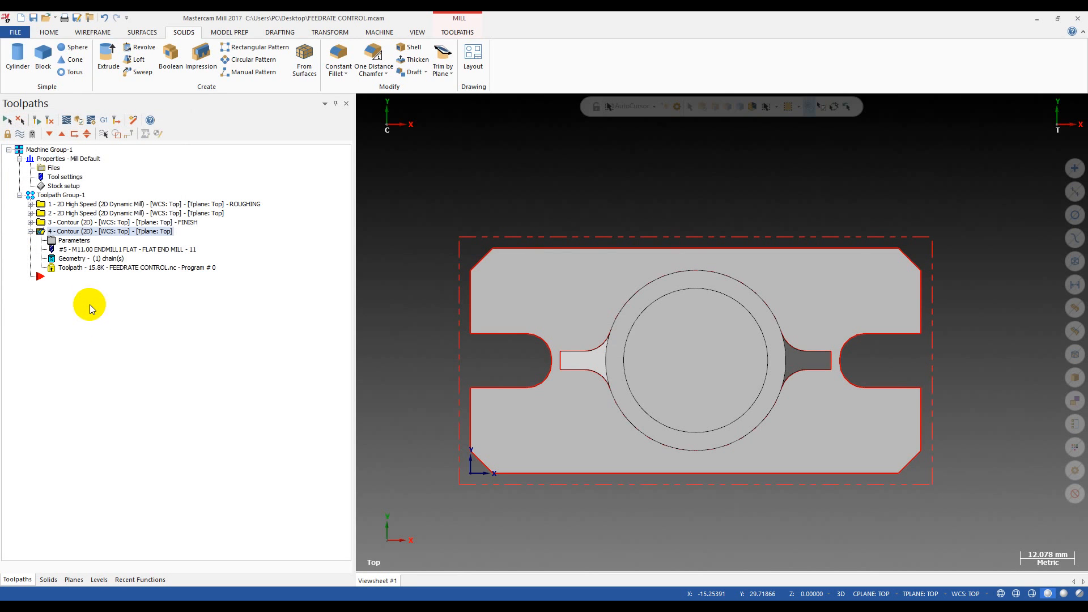
Step: Open the optimized contour's parameters, check the feed rate in its tool settings, and close without changes
click(30, 231)
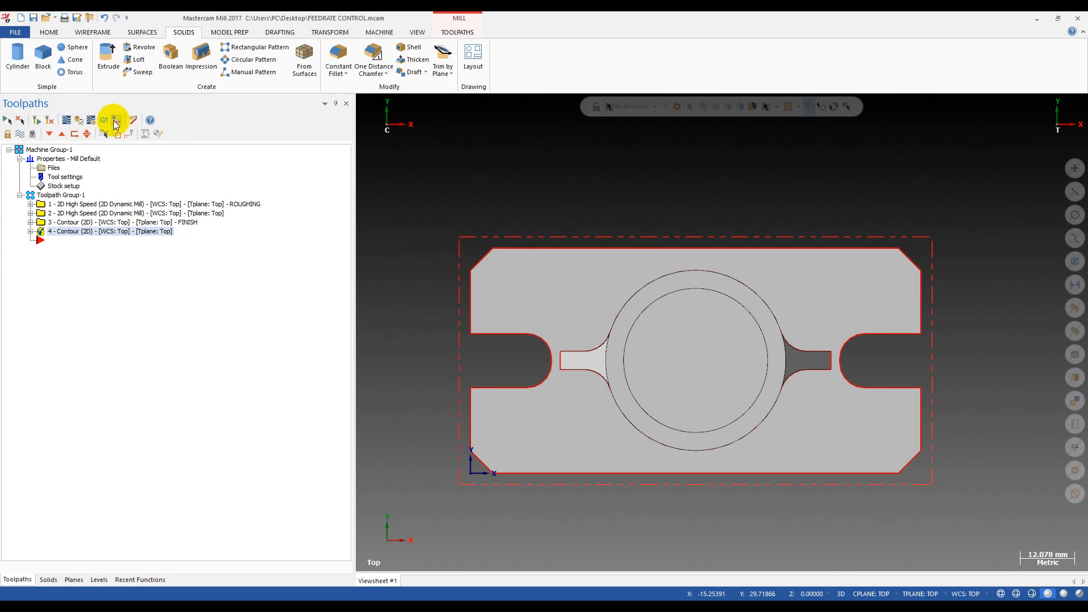
click(86, 223)
click(85, 231)
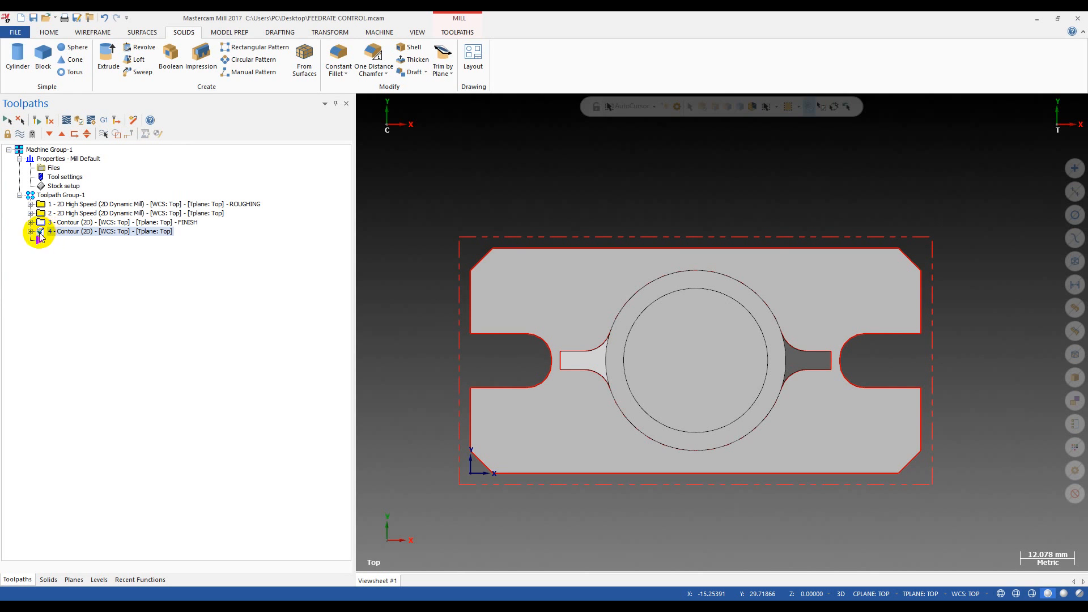
click(31, 231)
click(63, 241)
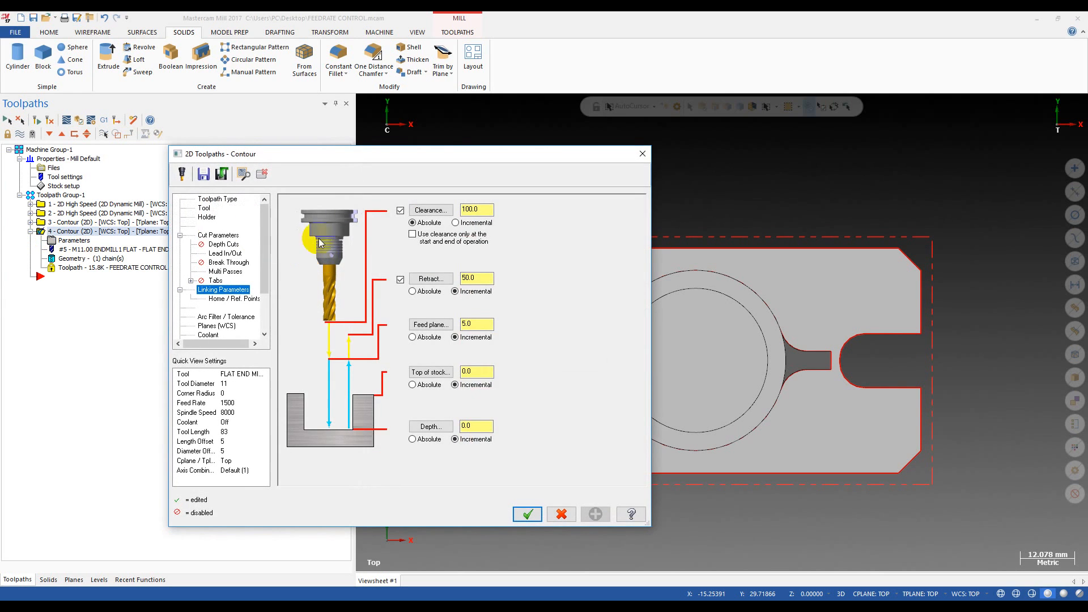
click(204, 208)
double_click(546, 344)
key(Escape)
click(31, 231)
click(30, 231)
click(85, 267)
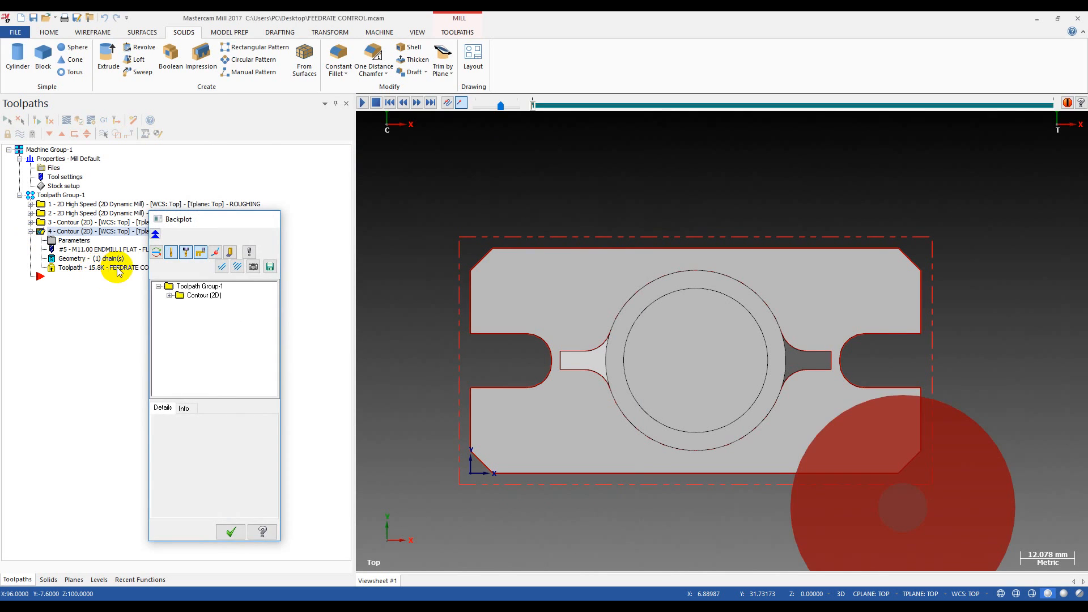
key(Escape)
click(31, 231)
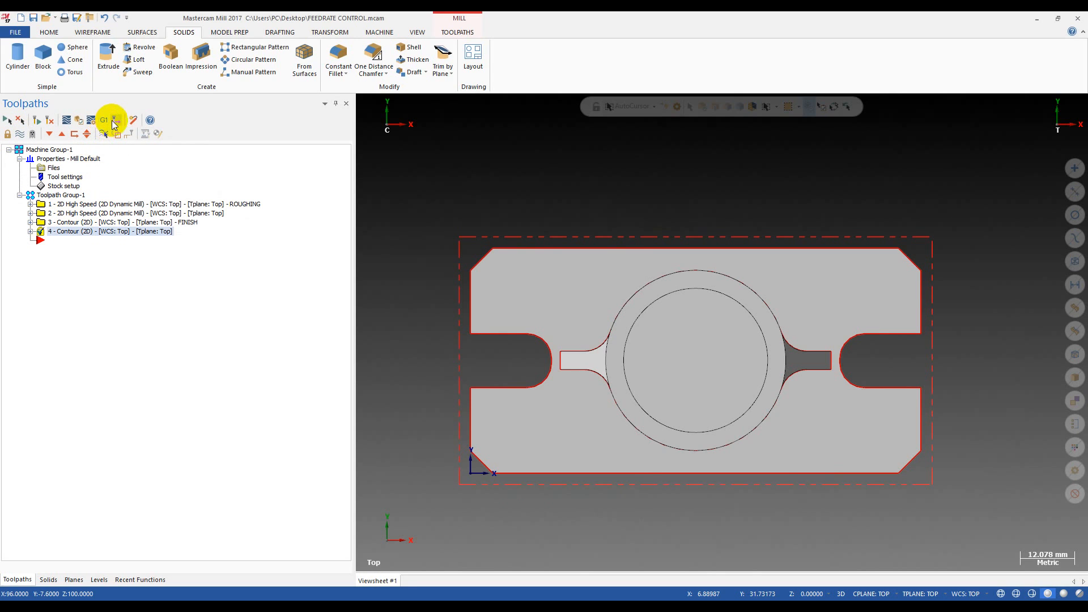
click(91, 223)
click(86, 233)
click(90, 230)
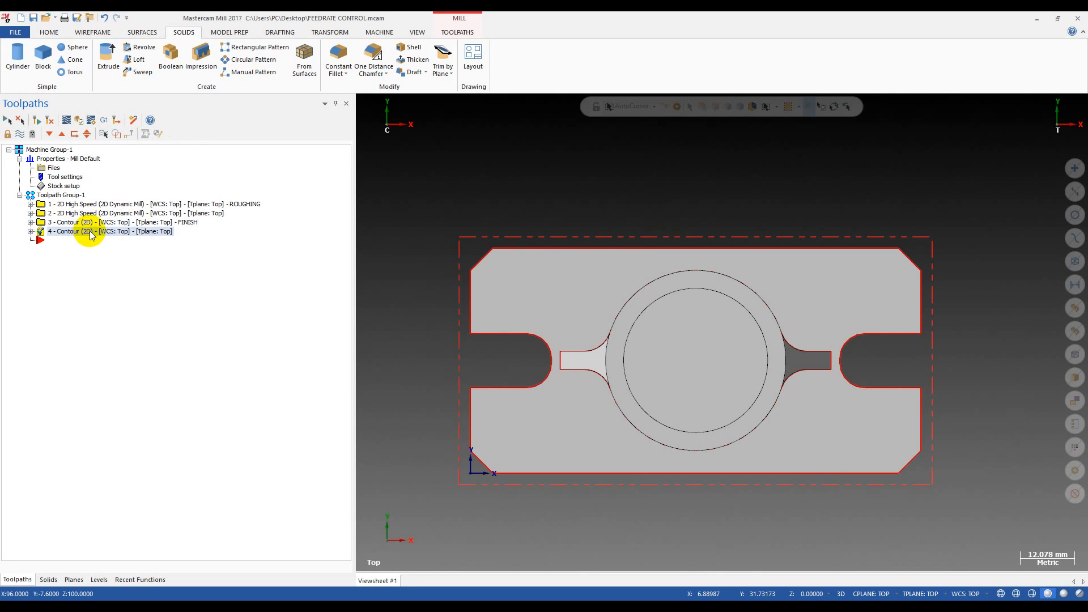
Step: Open the optimized contour's backplot, enlarge the details area, and inspect the feedrate of the initial linear feed move
click(31, 233)
click(30, 232)
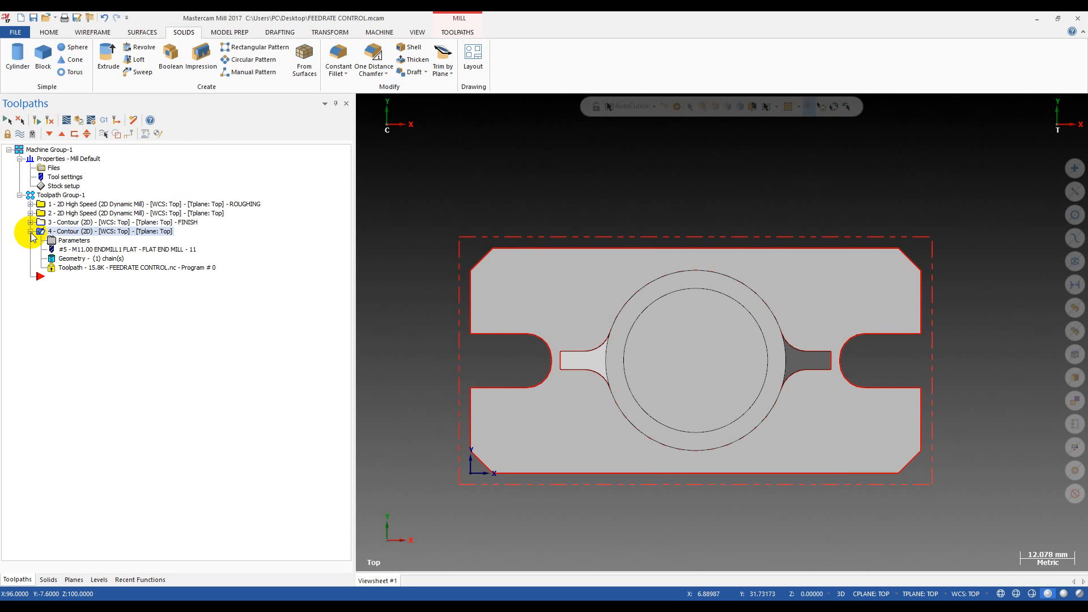
click(73, 266)
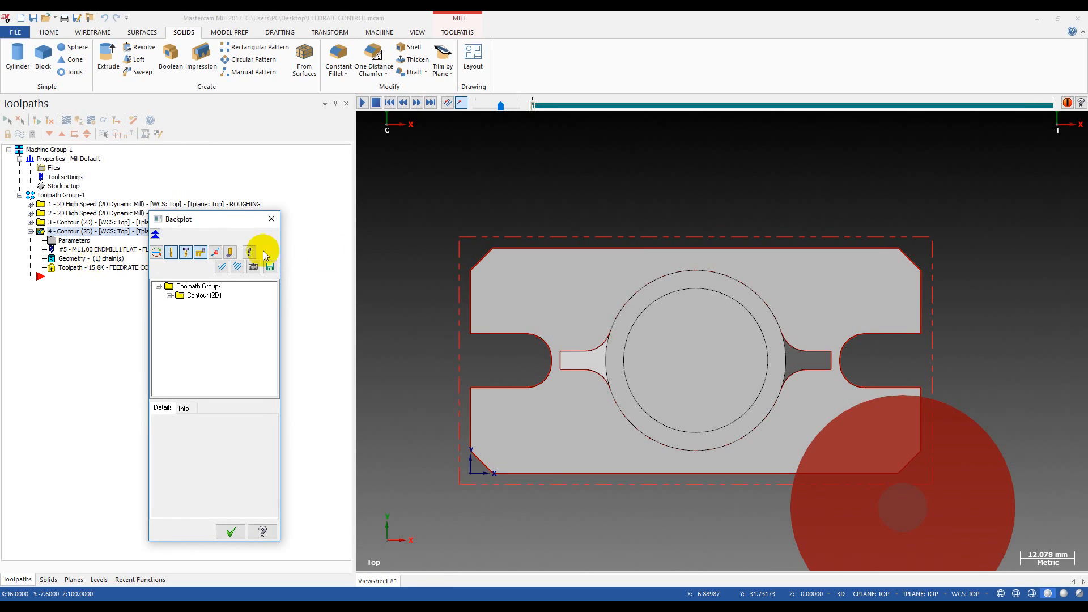
scroll(451, 237, down, 1)
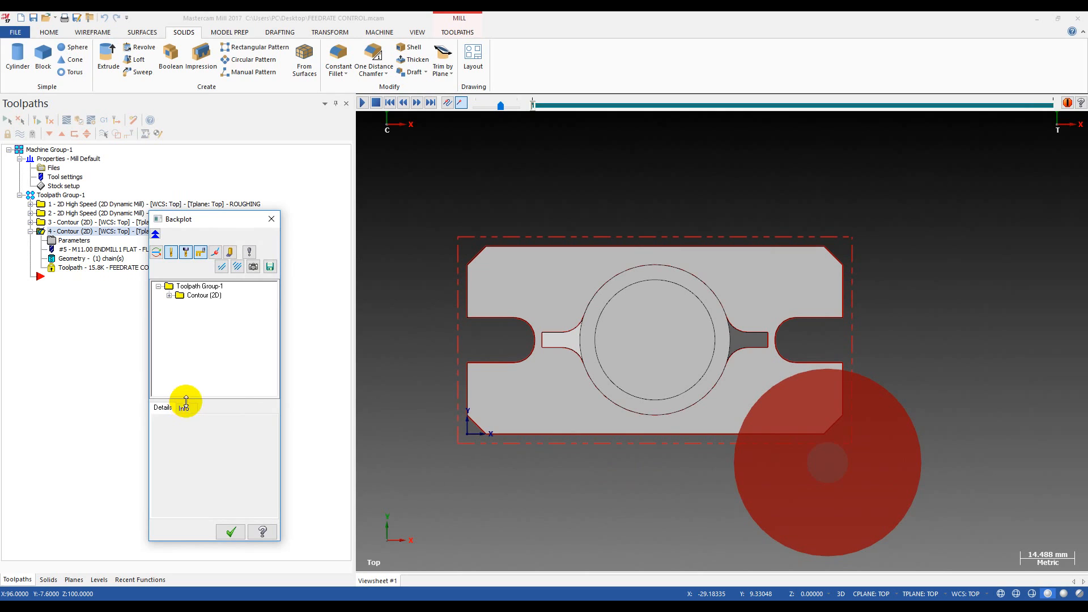
drag(187, 398, 191, 336)
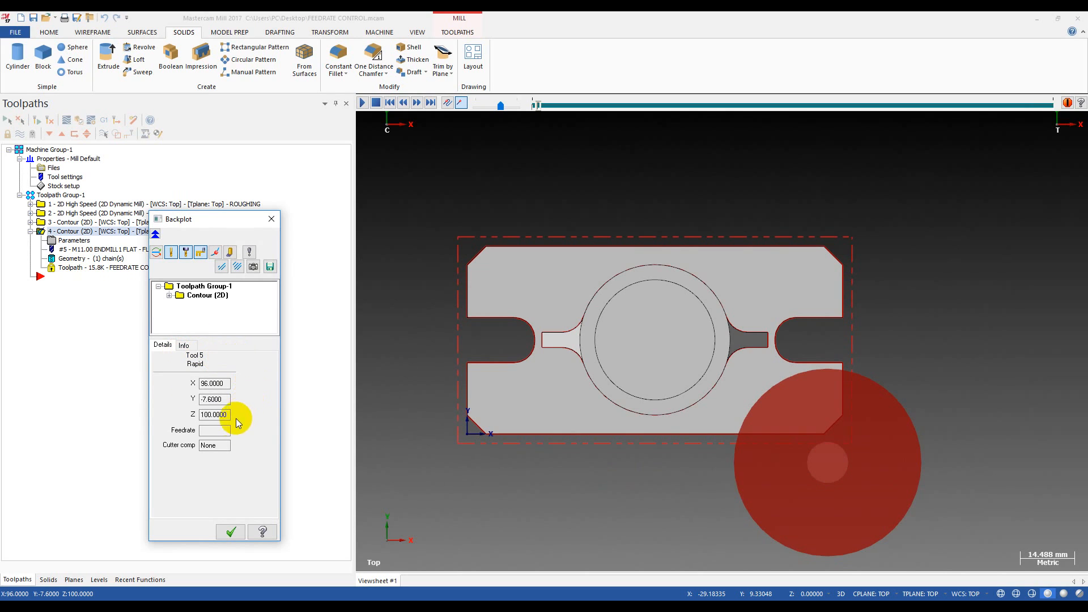
scroll(729, 487, up, 2)
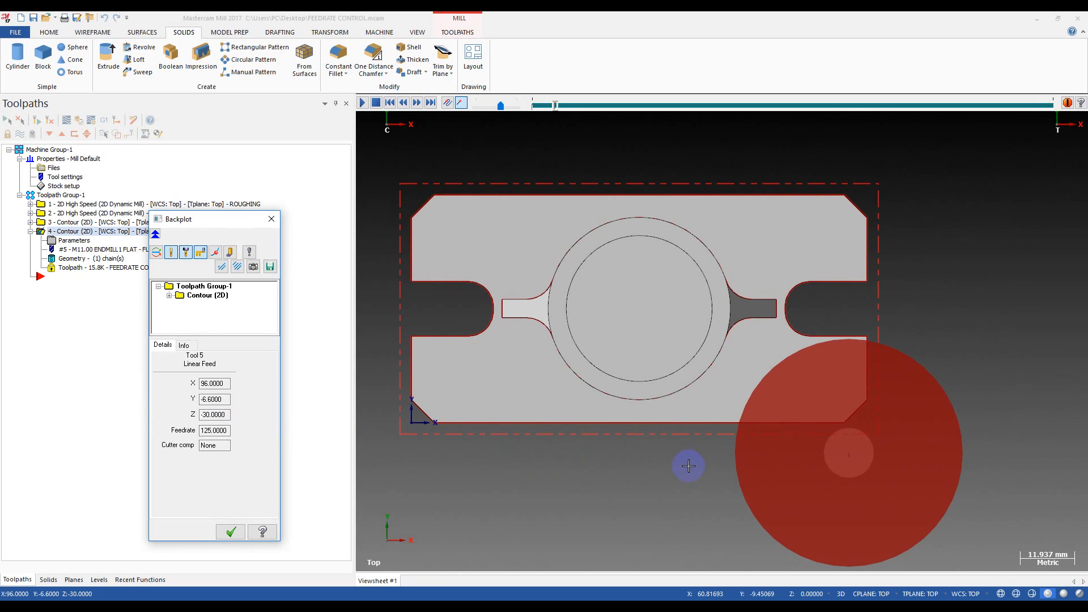
drag(217, 431, 202, 427)
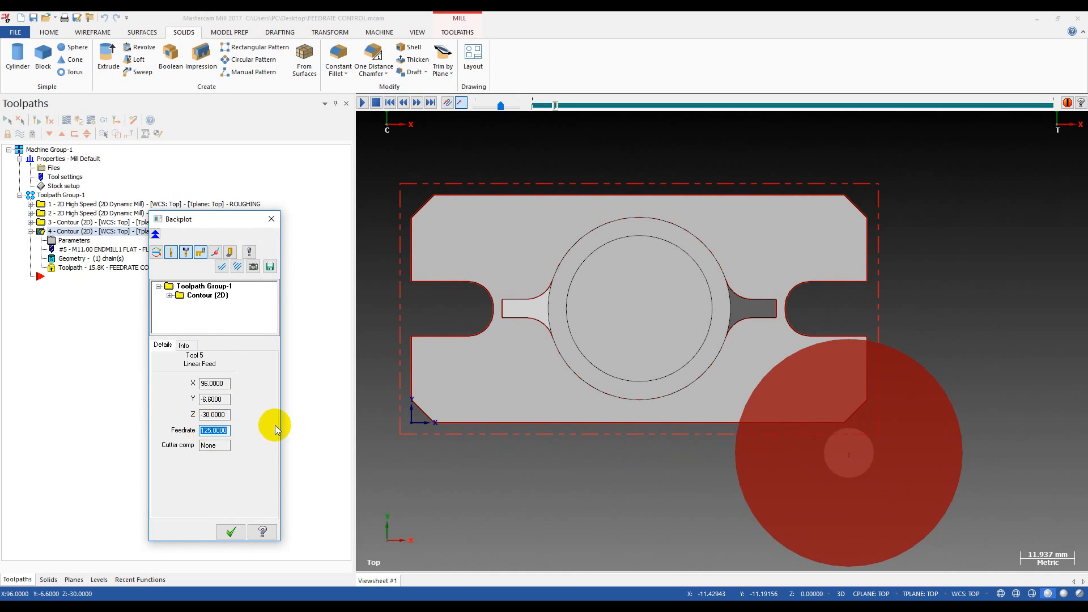
Step: Step the backplot onto the lead-in arc at the lower-right corner and inspect its optimized feedrate
scroll(807, 433, down, 1)
scroll(855, 450, up, 3)
key(alt)
scroll(647, 481, up, 3)
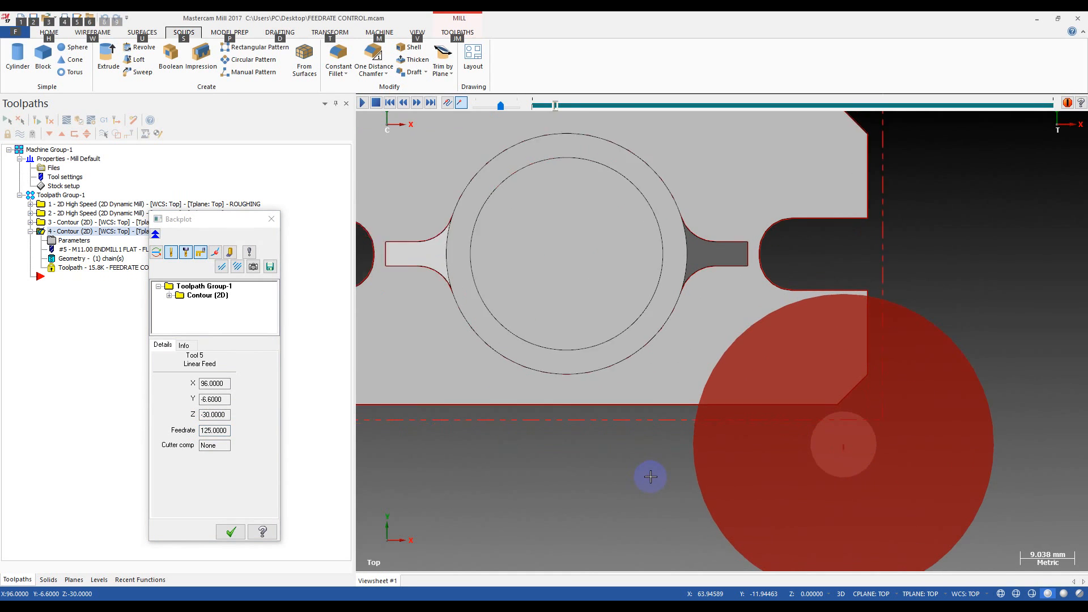
key(s)
scroll(770, 422, down, 2)
key(s)
key(s)
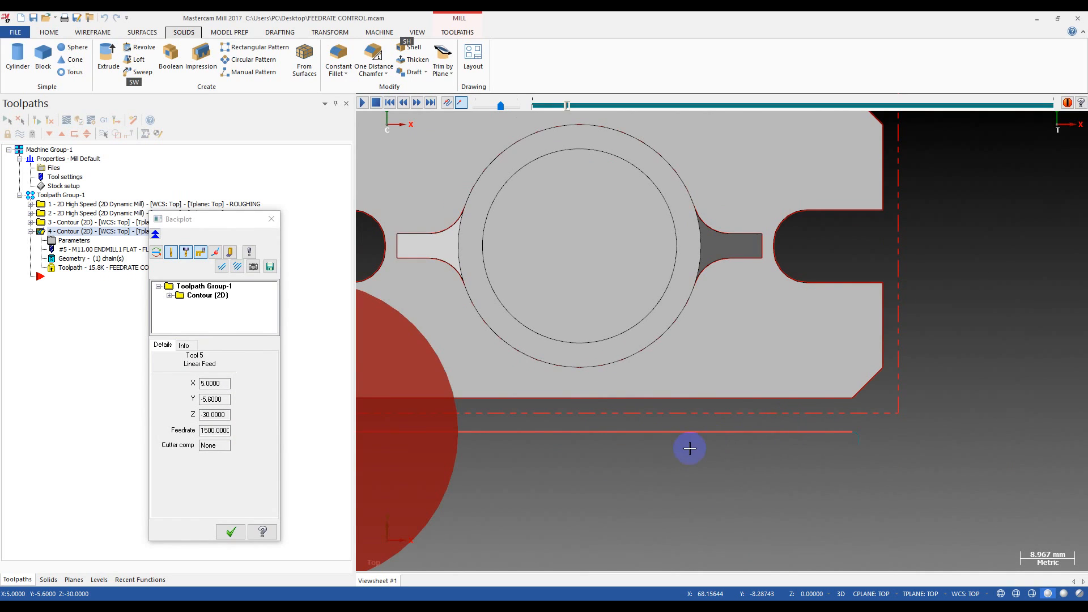
key(b)
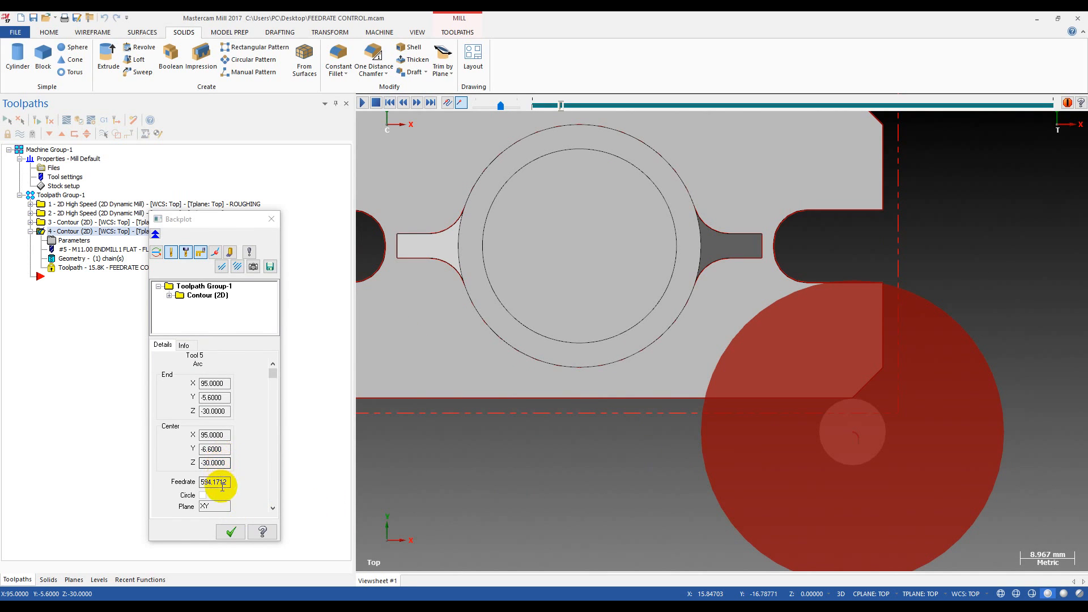
drag(227, 482, 202, 482)
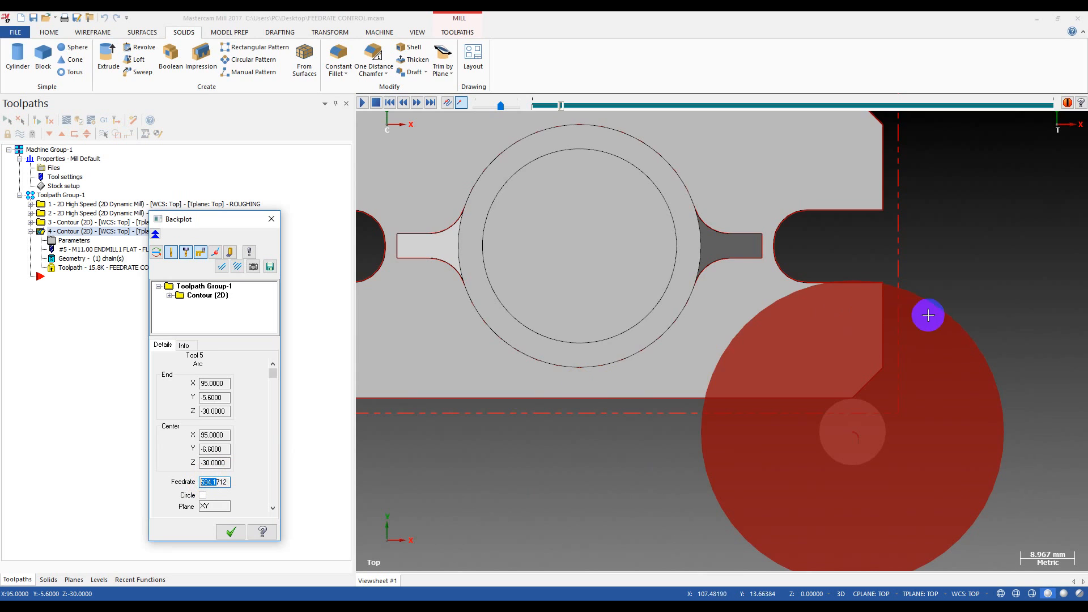
Step: Step the backplot along the part's lower edge and inspect the feedrate of that linear move
scroll(930, 312, down, 2)
scroll(959, 291, down, 1)
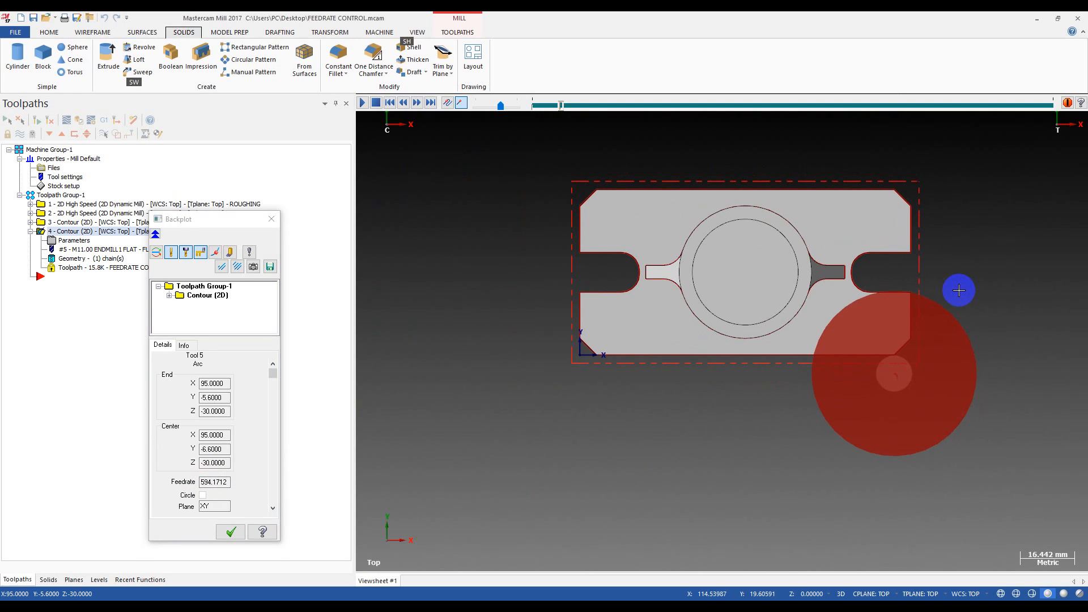
key(s)
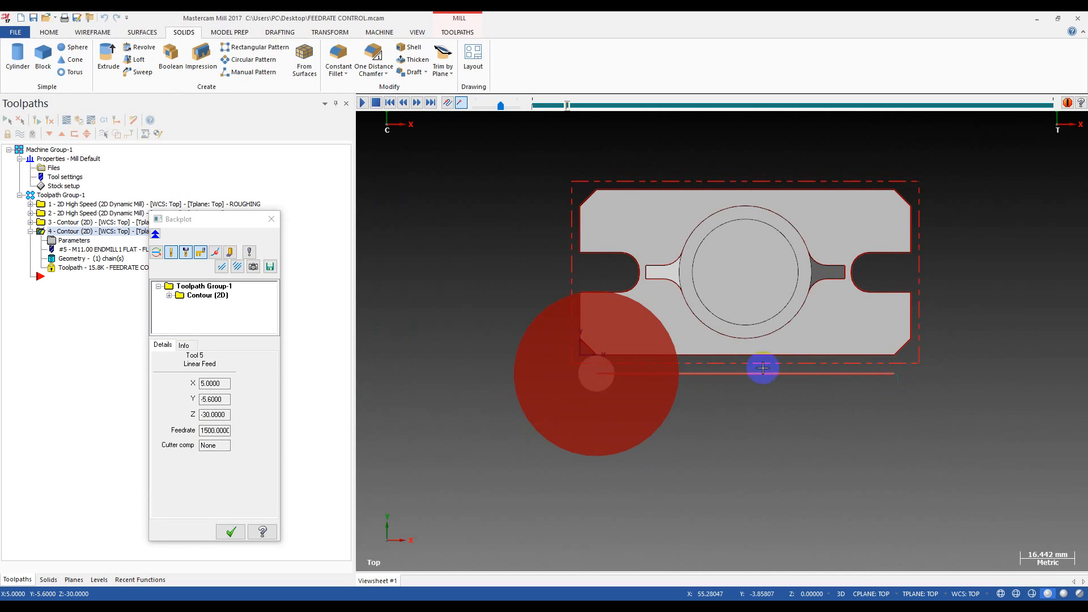
click(212, 430)
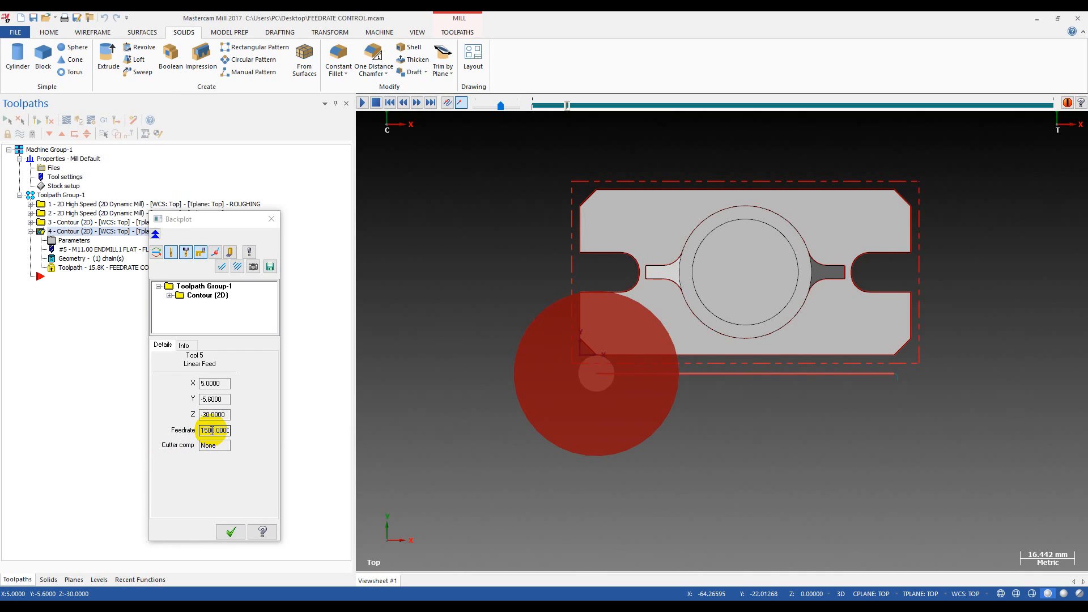
drag(206, 431, 238, 435)
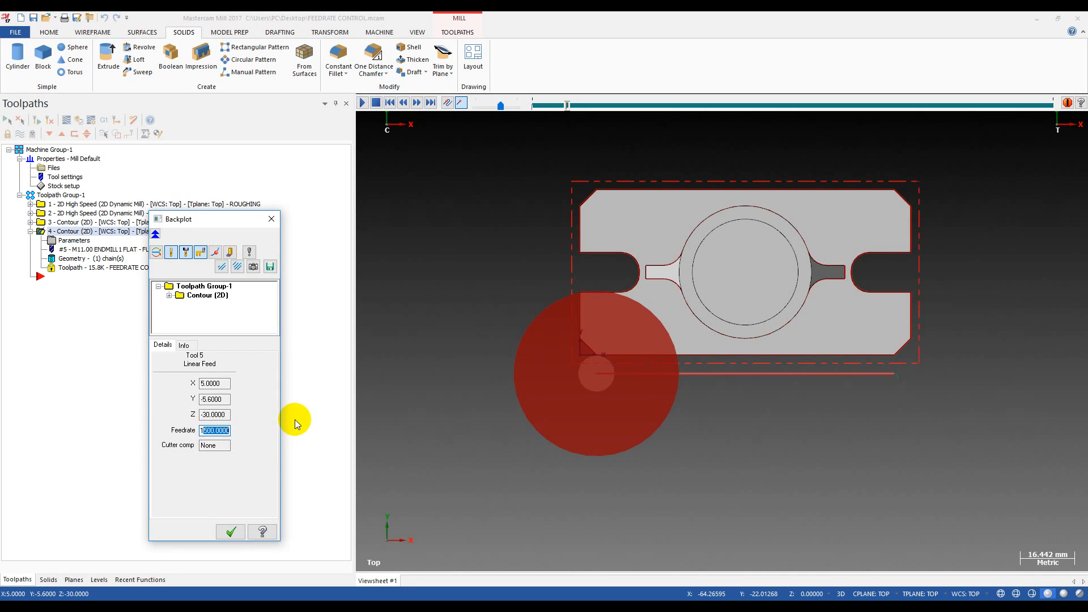
Step: Step the optimized backplot around the lower-left chamfer and compare the feedrates of its two corner arcs and the linear move
scroll(605, 406, up, 2)
click(711, 435)
key(s)
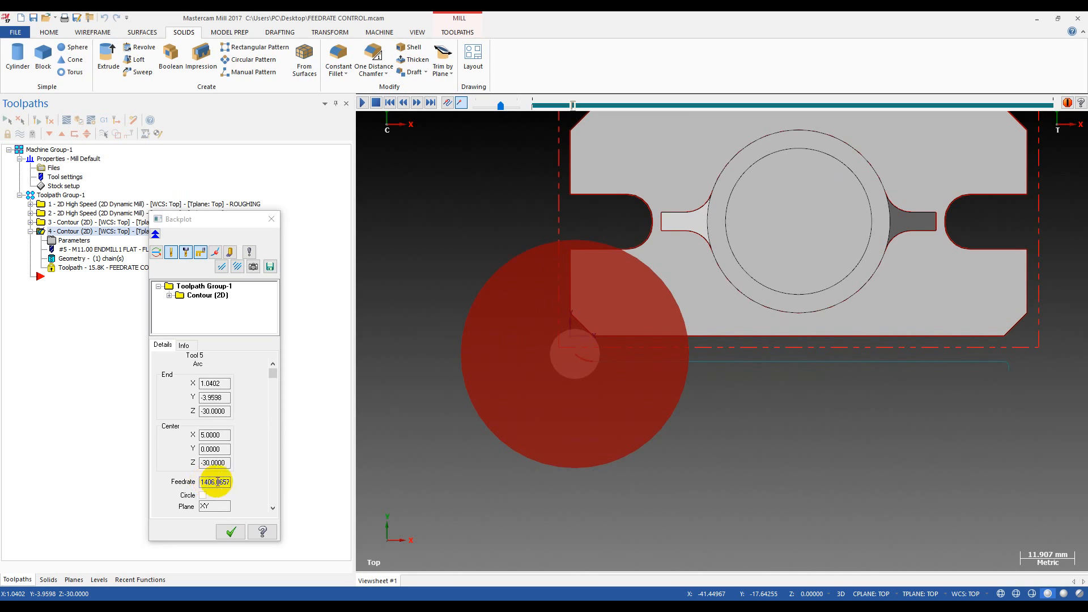
key(s)
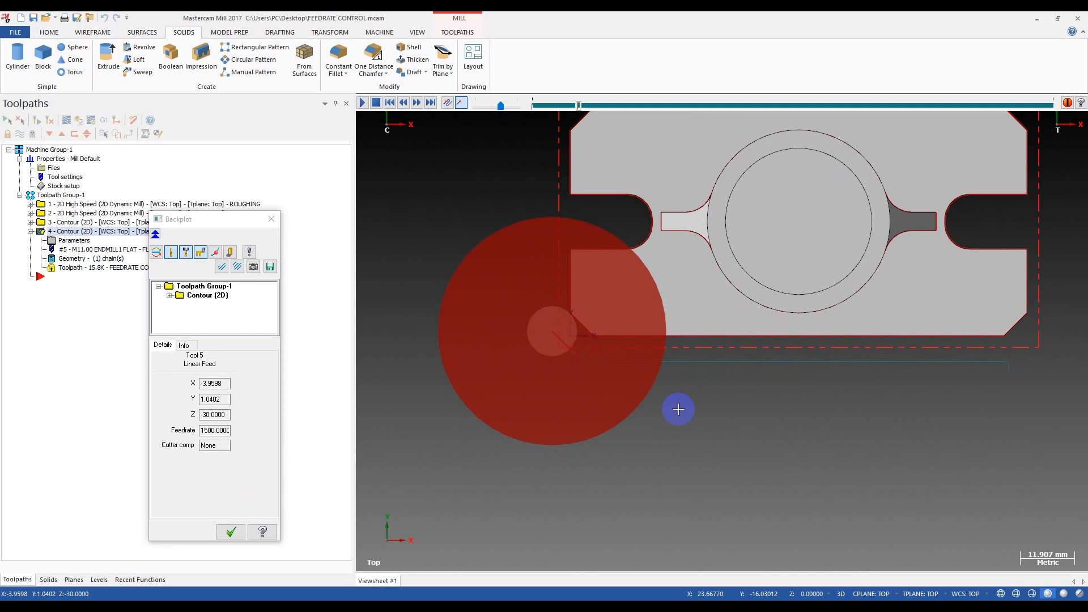
key(s)
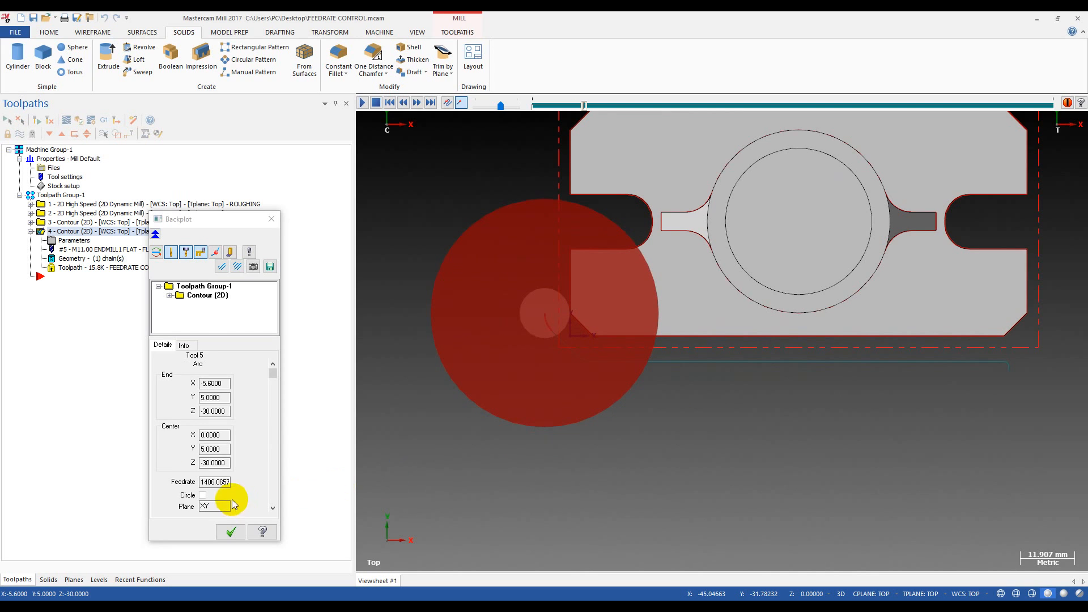
Step: Step the optimized backplot from the part's left edge through the entry arc into the left slot and inspect the feedrates up to its end
key(s)
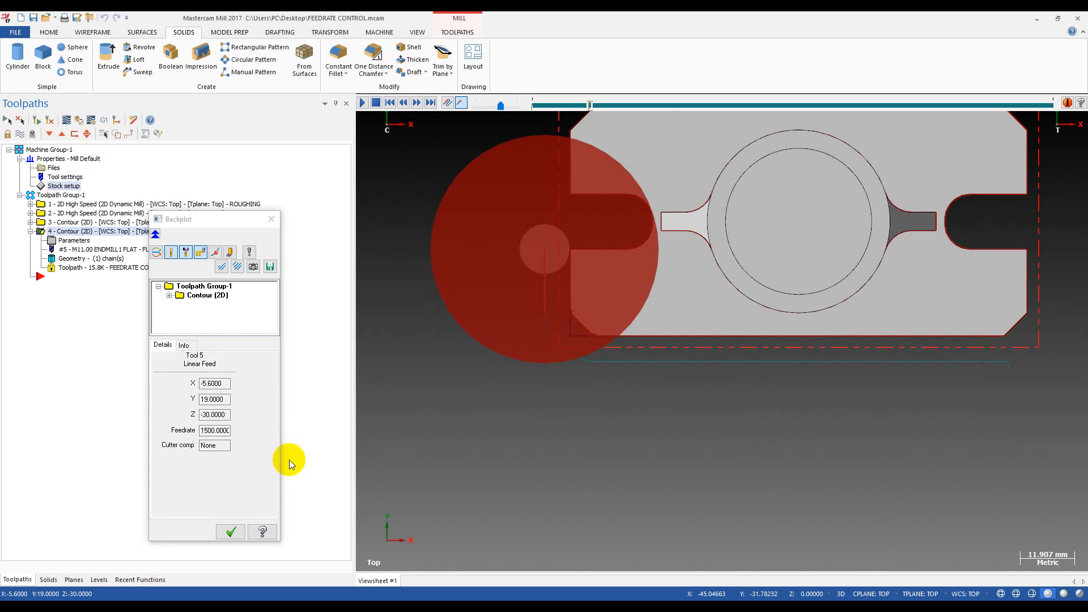
scroll(610, 270, up, 2)
key(s)
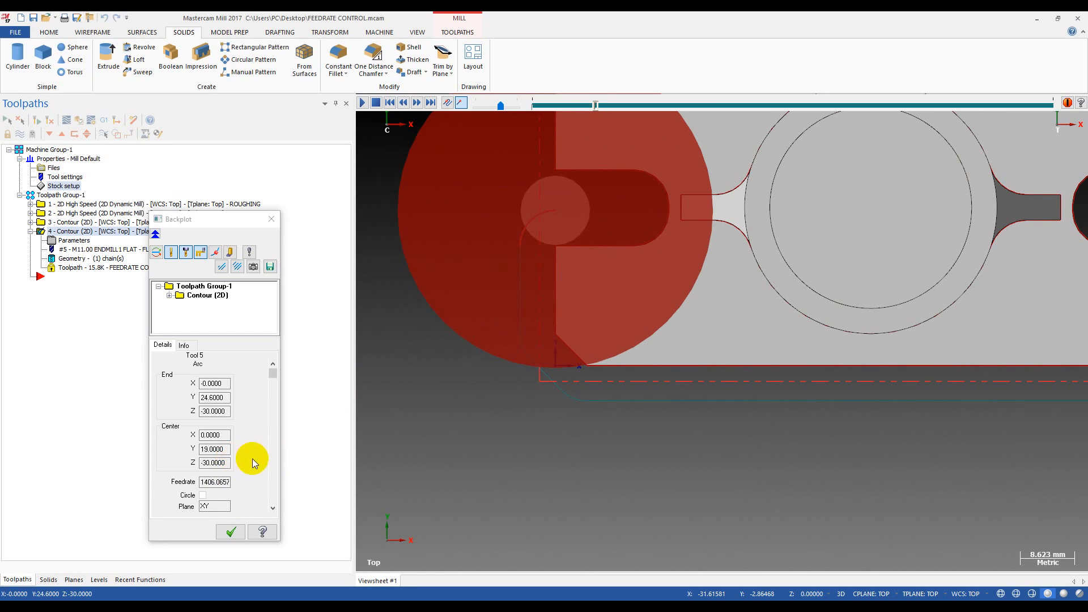
key(s)
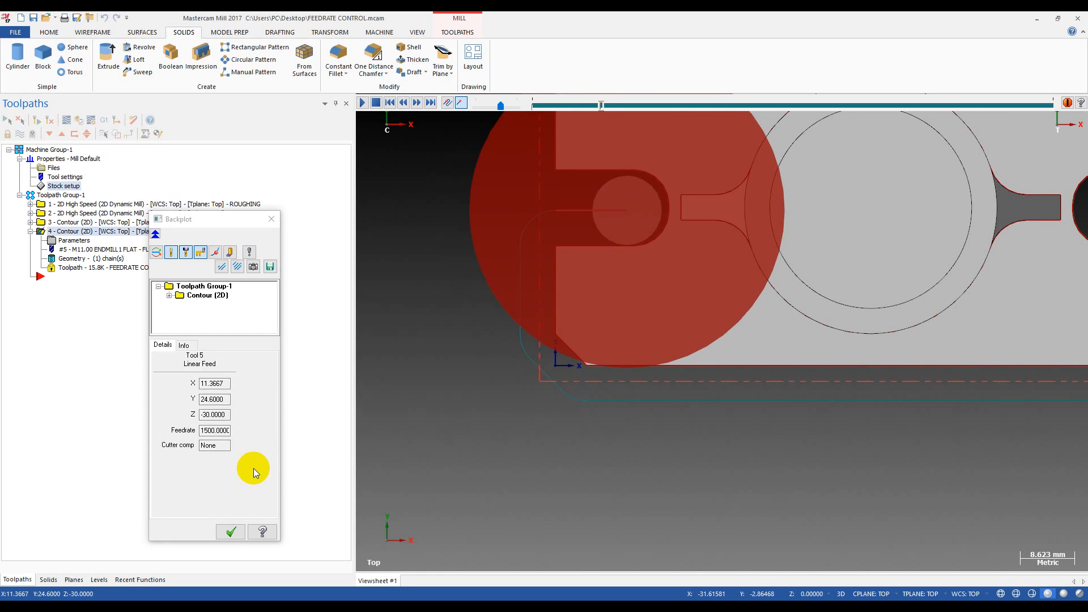
scroll(716, 175, up, 6)
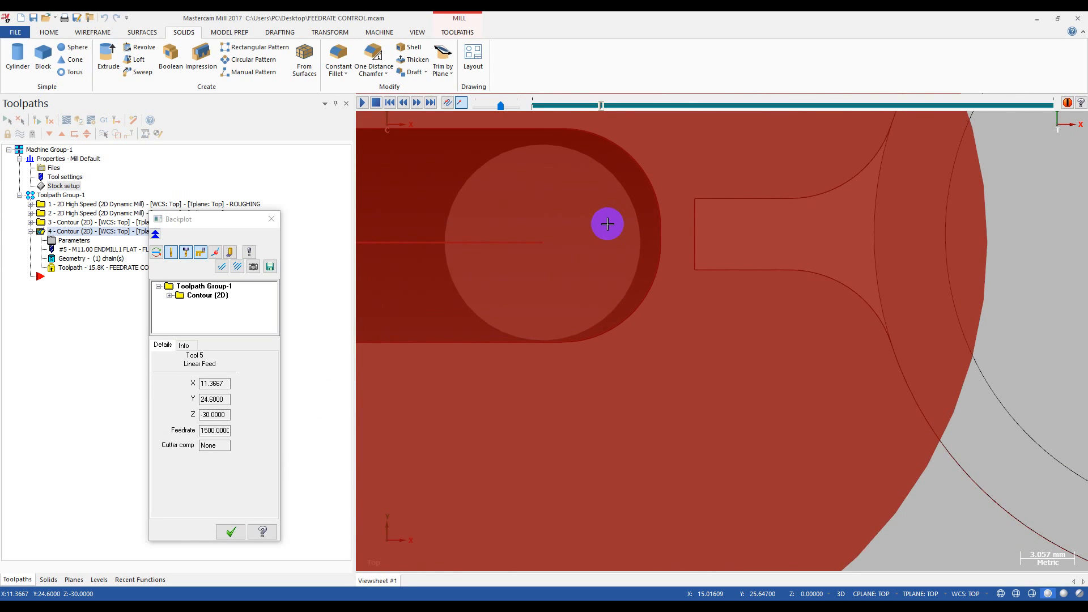
key(s)
click(211, 432)
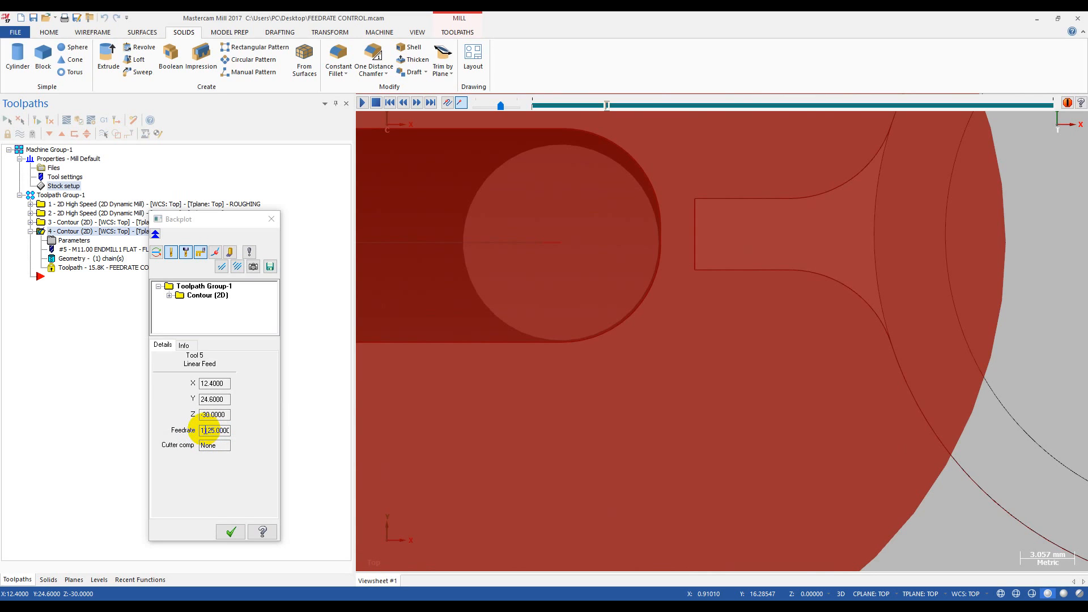
Step: Step the backplot across the closed end of the left slot and inspect the feedrate of that short linear move
key(s)
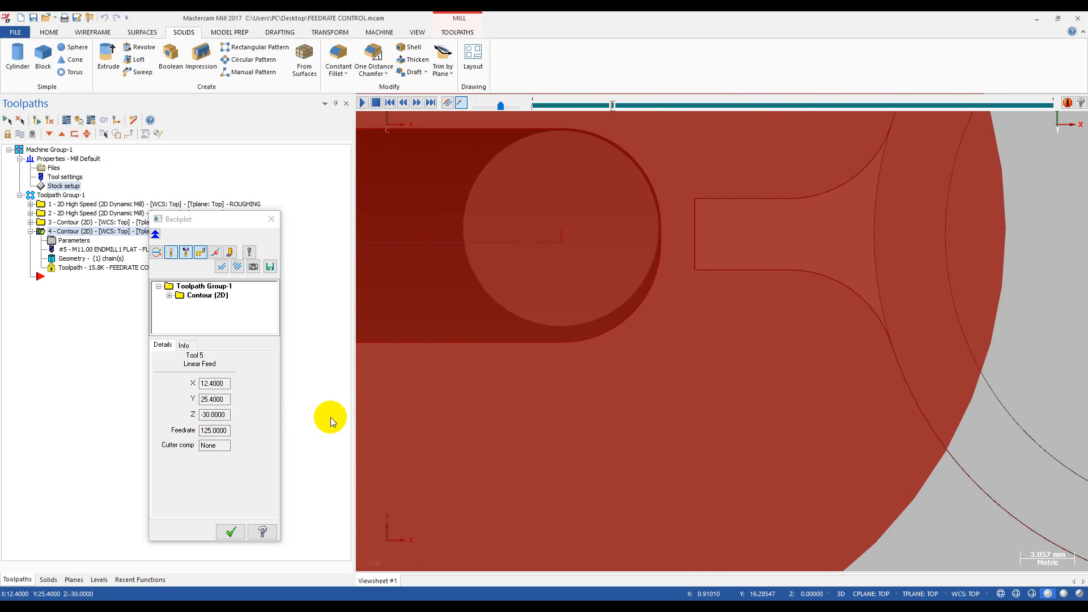
scroll(652, 288, down, 2)
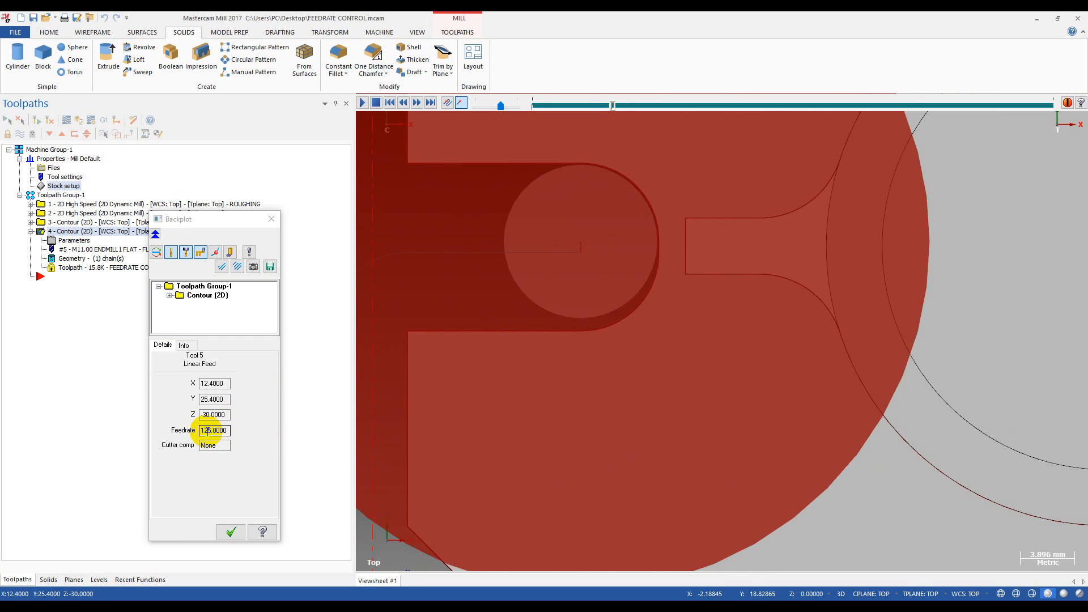
scroll(865, 321, down, 2)
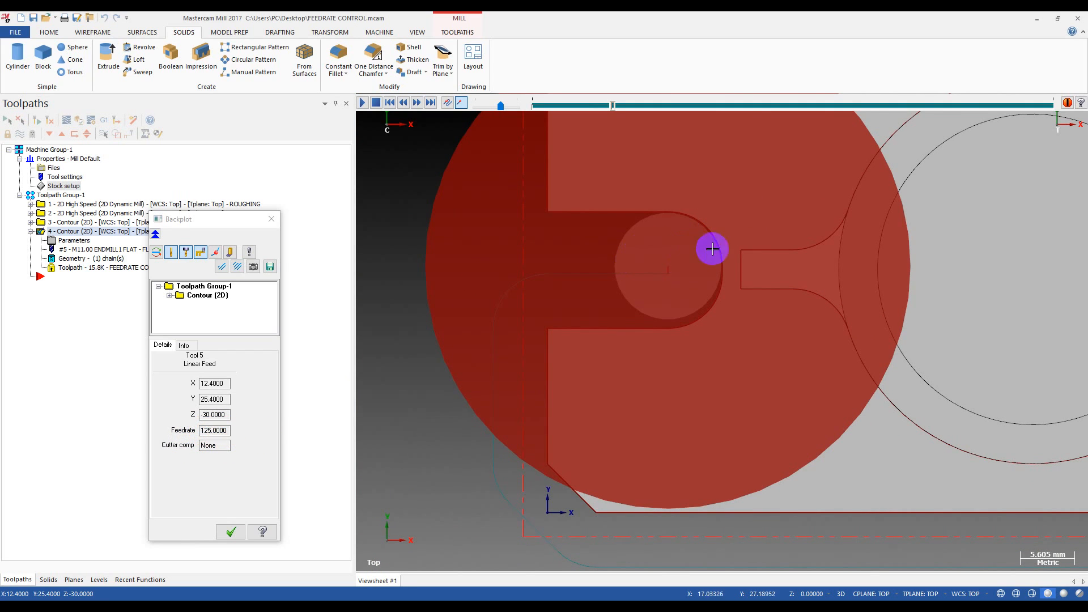
Step: Step the backplot back out of the left slot and compare the feedrates of the successive linear exit moves
key(s)
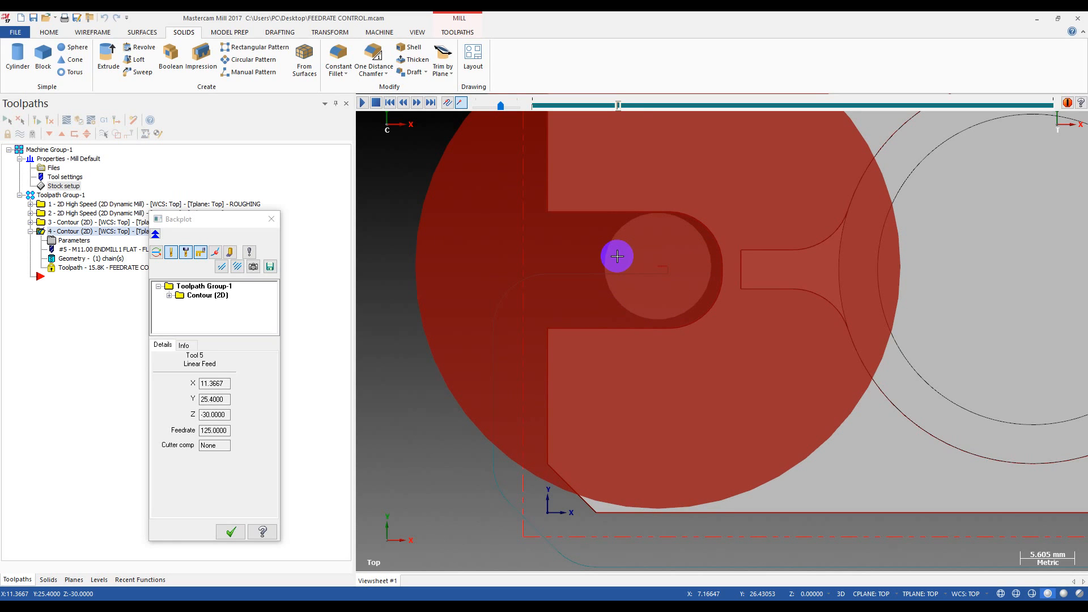
key(s)
key(s)
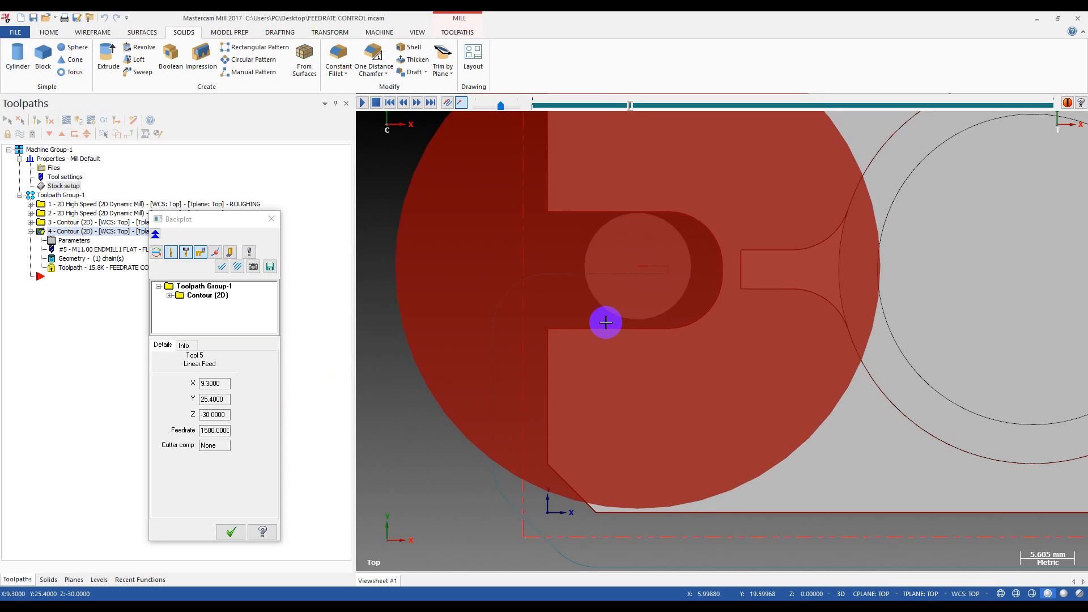
key(s)
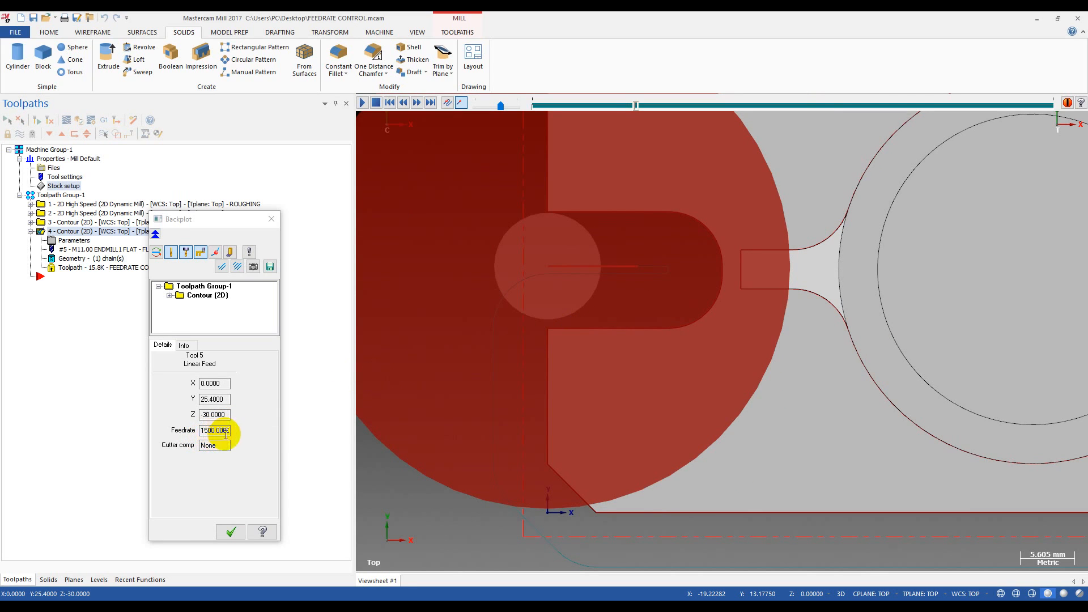
click(202, 432)
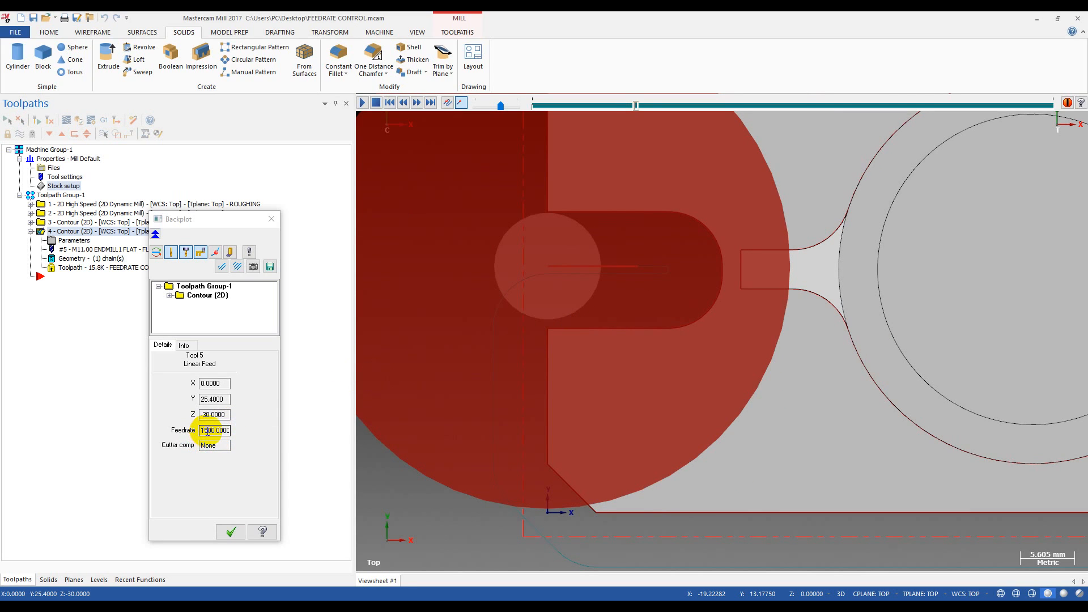
Step: Step the backplot up to the upper-left chamfer and inspect the feedrates of its corner arc and linear move
scroll(680, 391, down, 1)
key(s)
key(s)
scroll(620, 422, down, 1)
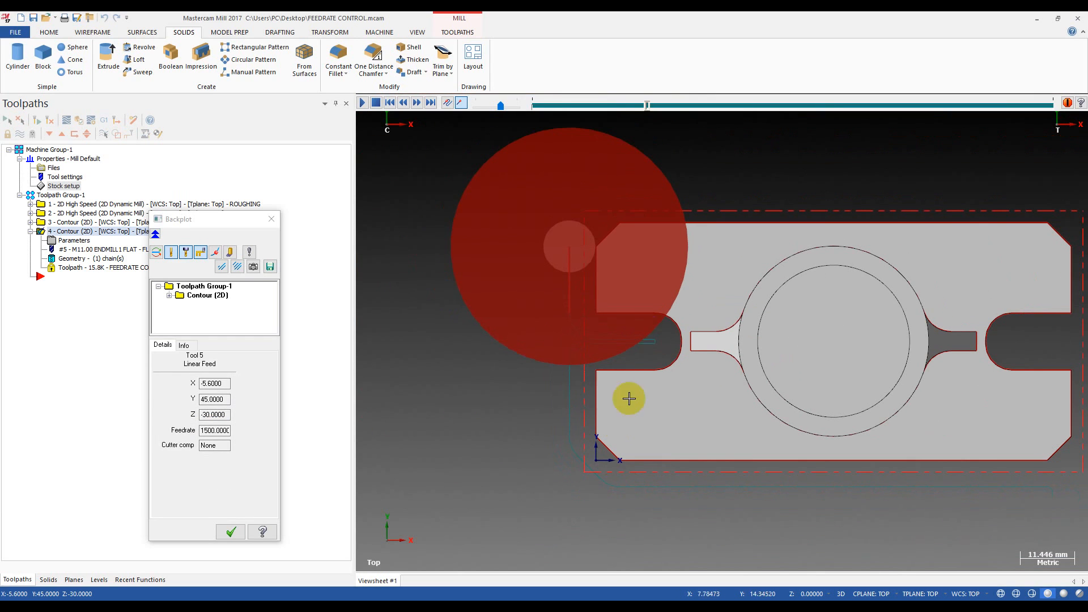
key(s)
scroll(580, 240, up, 1)
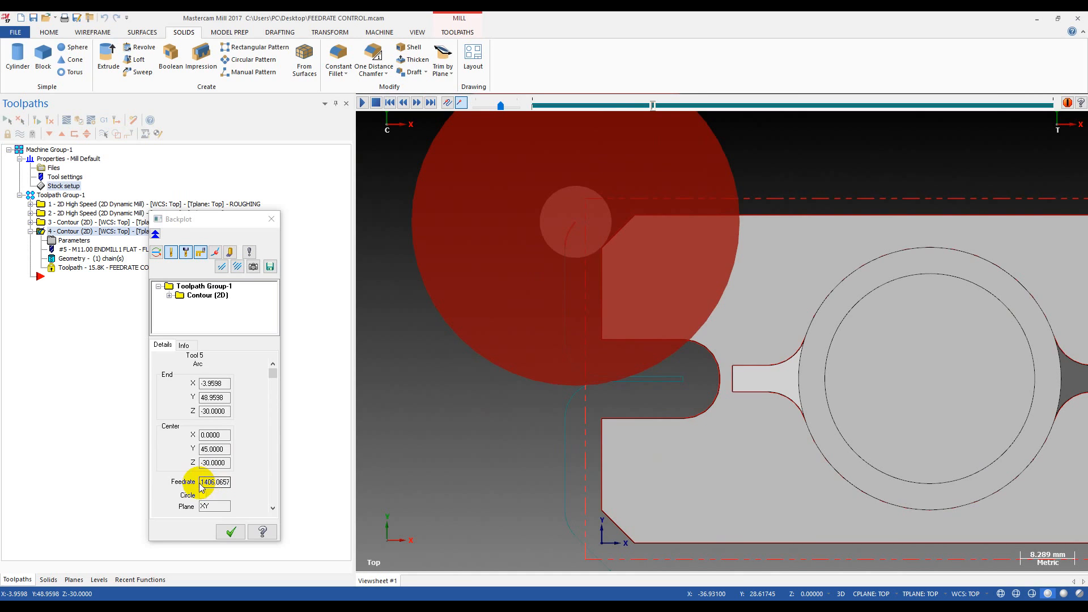
key(s)
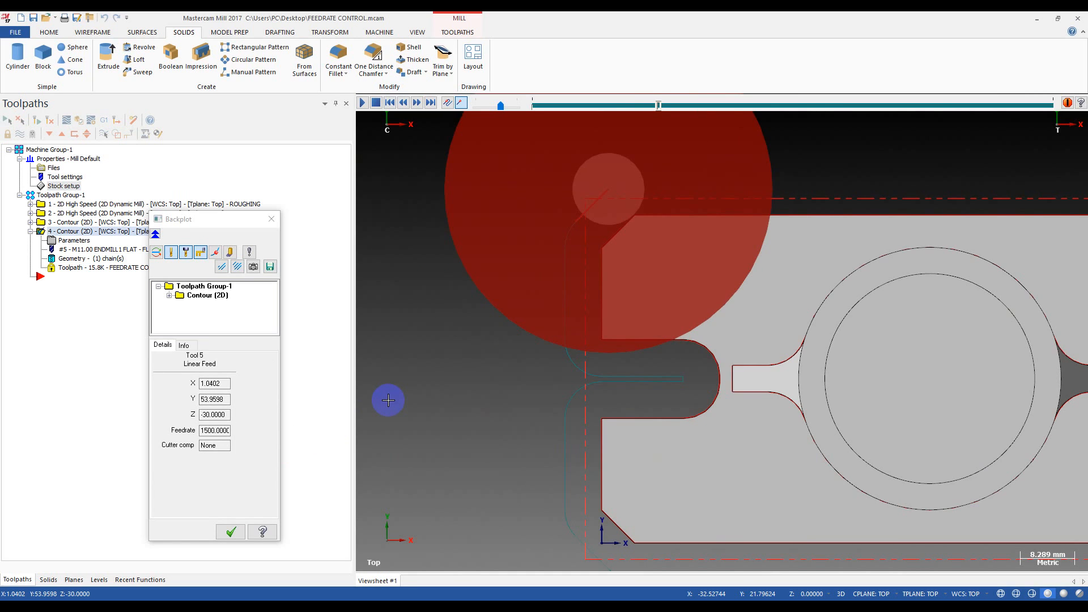
Step: Step the backplot along the part's upper edge, around the upper-right chamfer and down the right edge, checking the linear feedrates
scroll(388, 400, down, 1)
key(s)
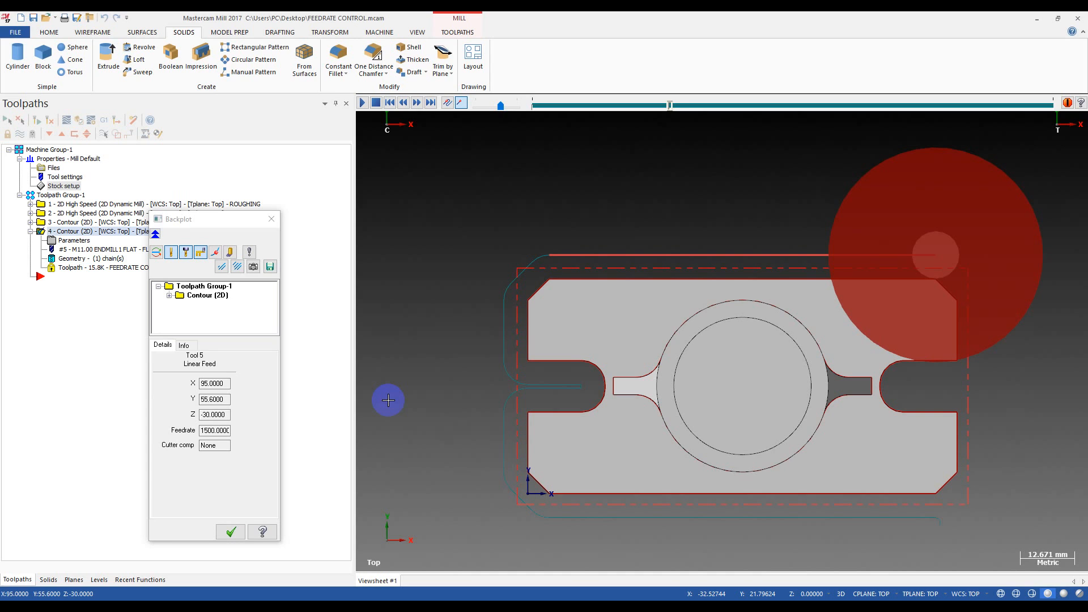
key(s)
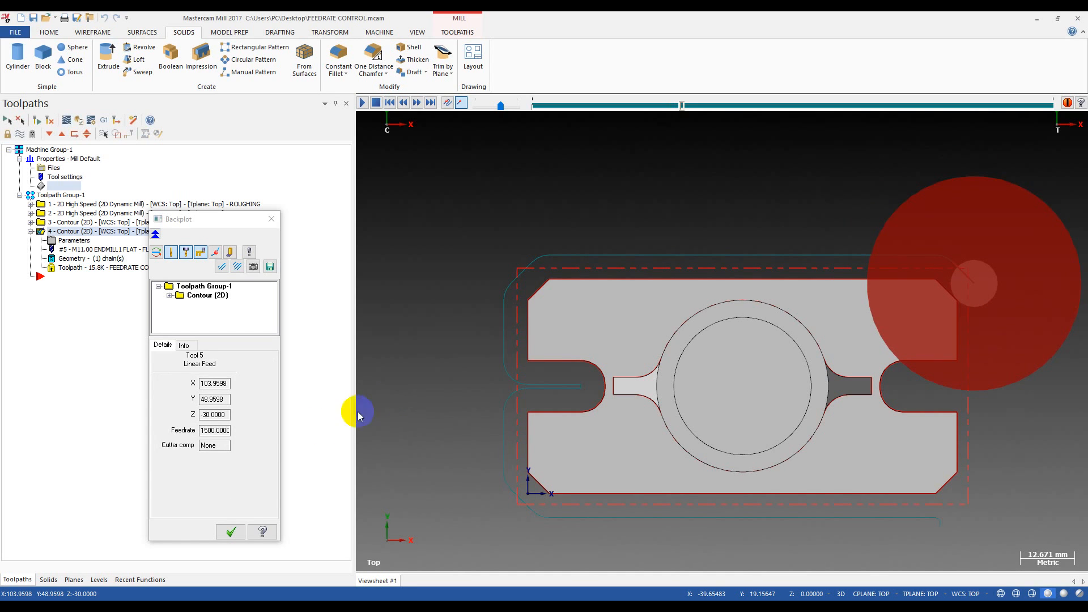
scroll(958, 333, up, 1)
scroll(982, 434, down, 1)
middle_drag(982, 434, 902, 410)
key(s)
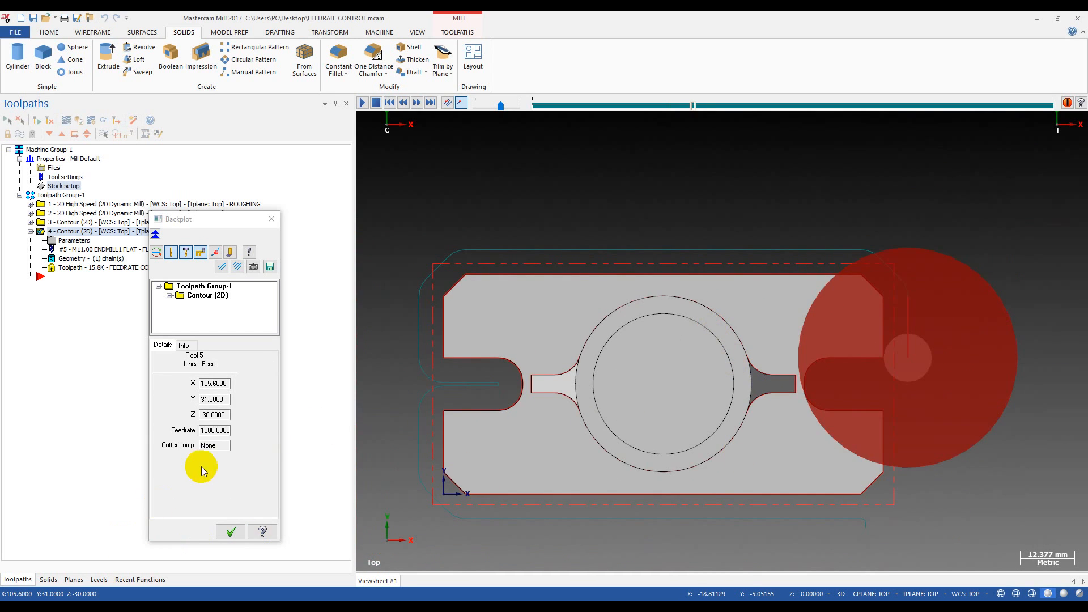
Step: Step the backplot through the entry arc into the right slot and inspect the feedrate at the slot's closed end
key(s)
scroll(882, 354, up, 1)
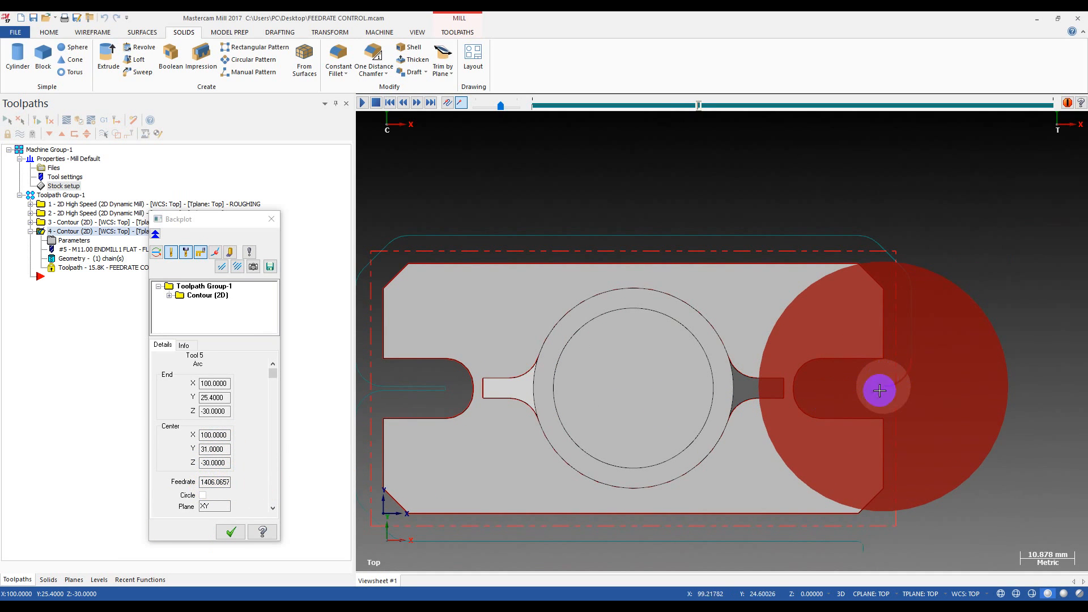
key(s)
key(s)
scroll(826, 405, up, 5)
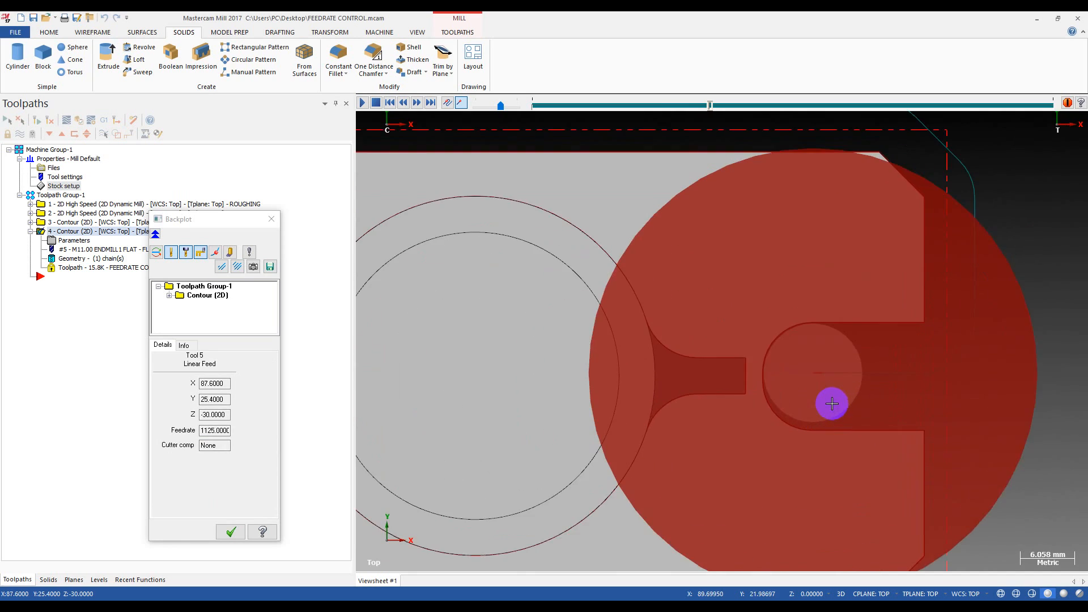
scroll(806, 384, up, 1)
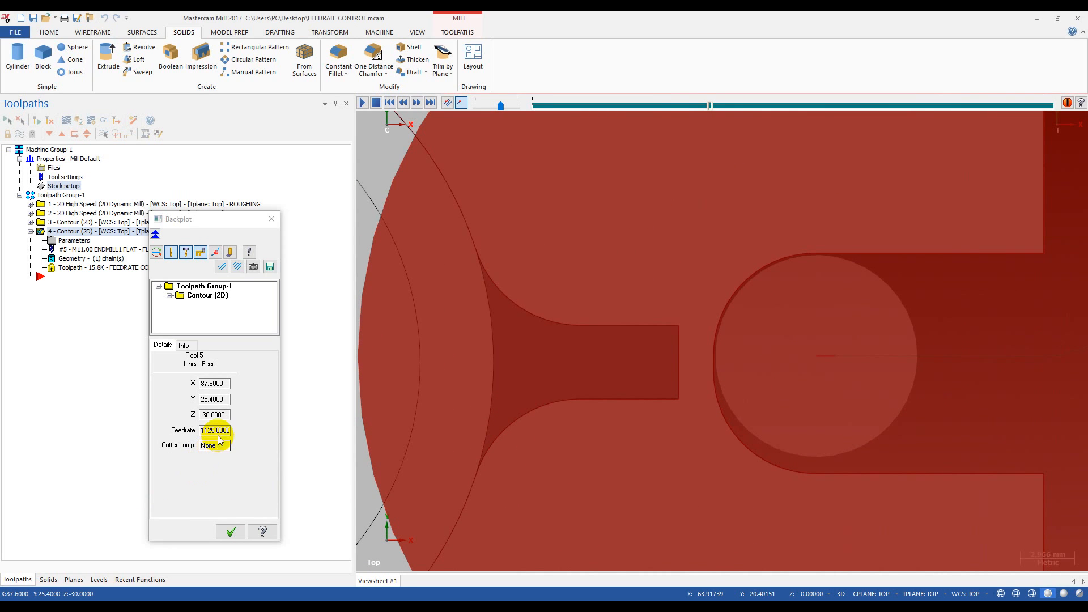
Step: Step the backplot across the right slot's closed end and onto the first exit move, inspecting the feedrate of each
key(s)
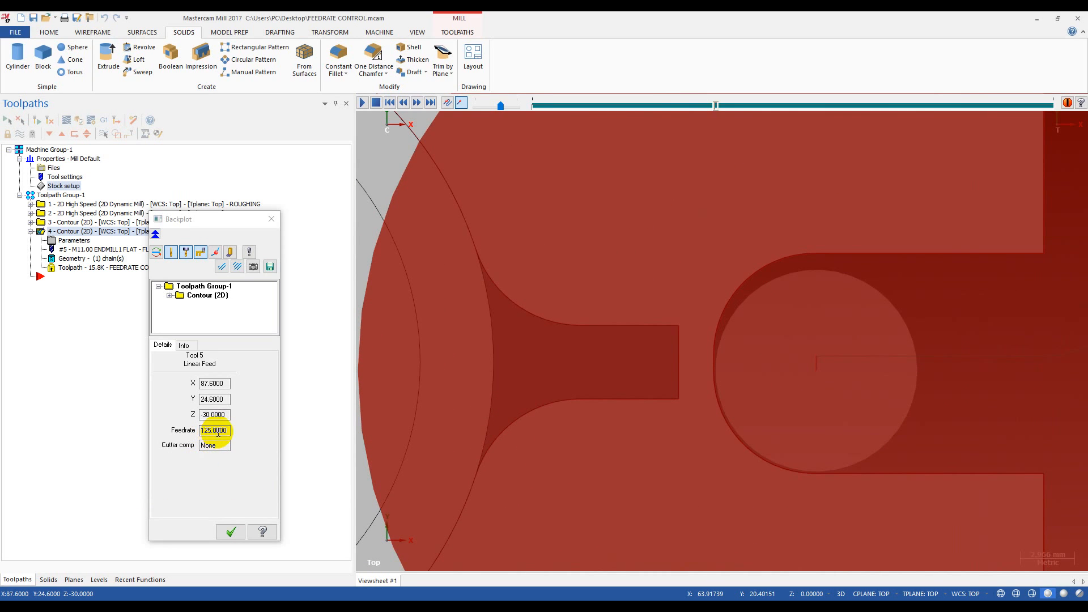
scroll(583, 393, down, 4)
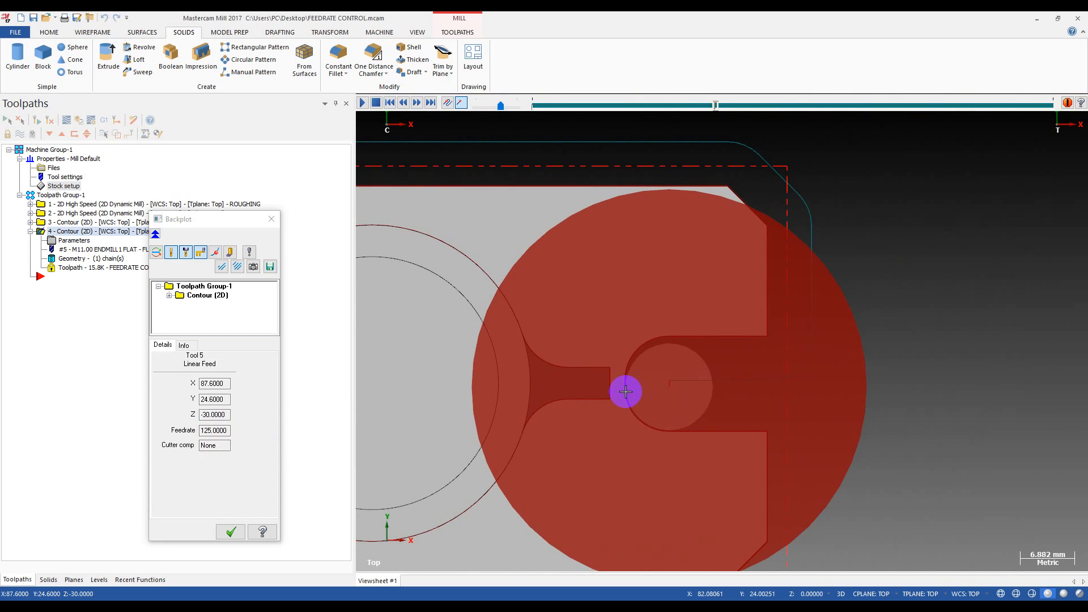
scroll(724, 382, down, 3)
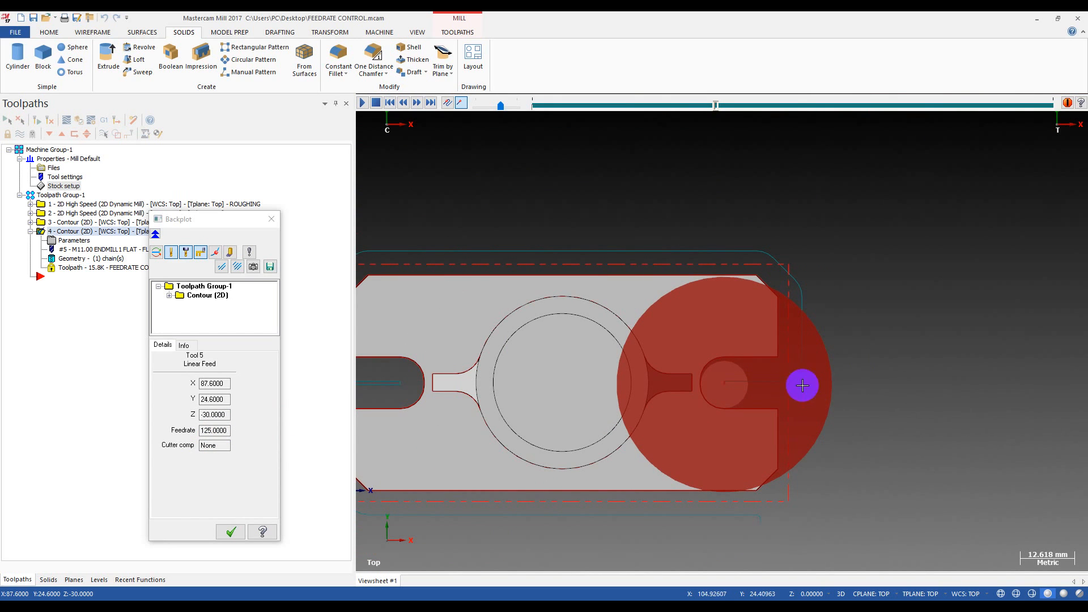
scroll(780, 382, down, 2)
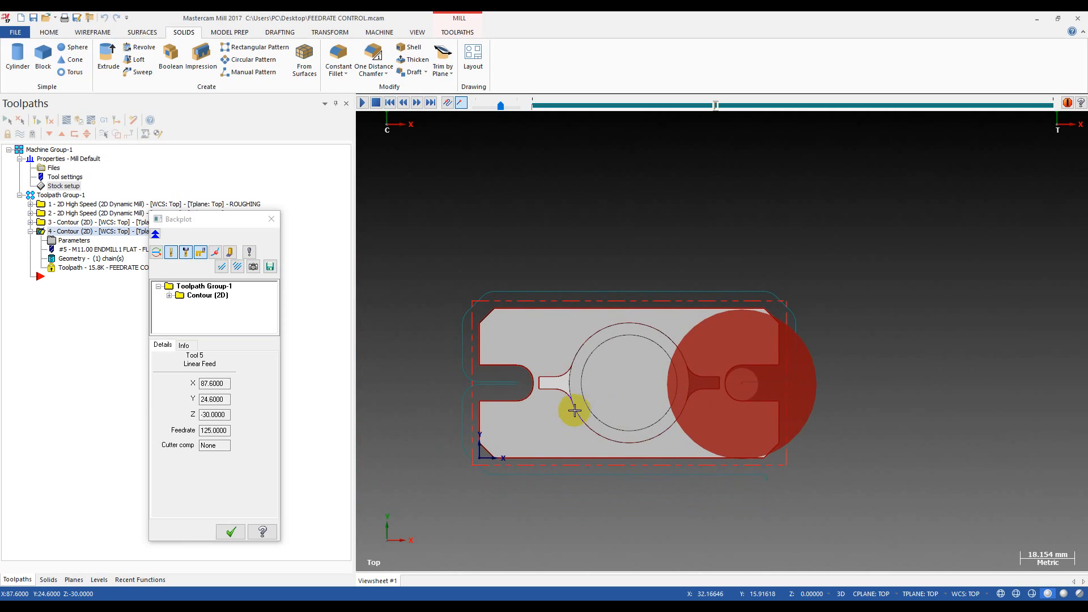
scroll(634, 405, up, 1)
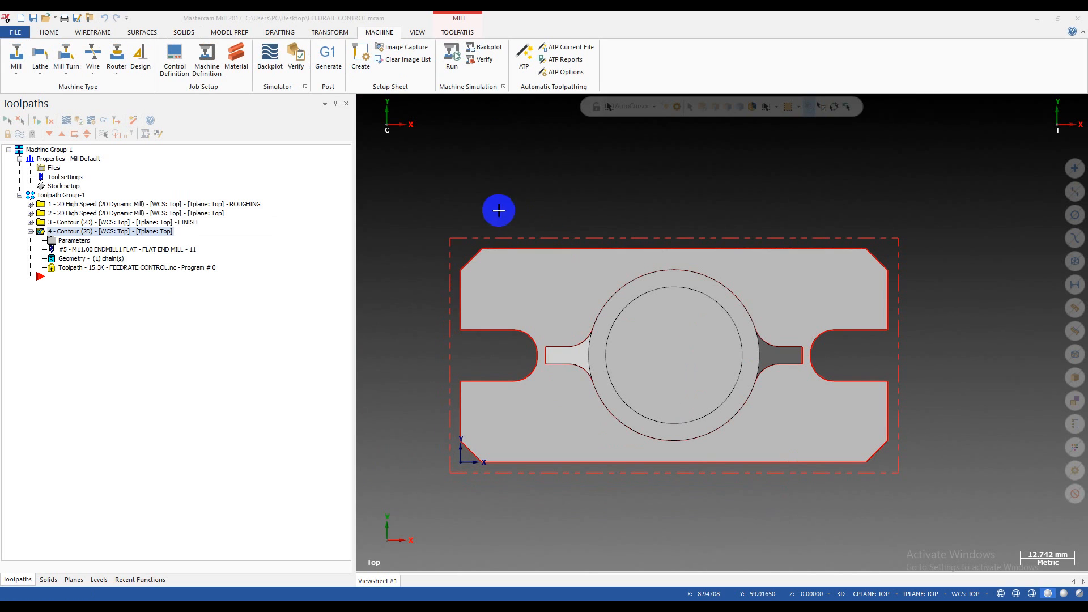
click(496, 203)
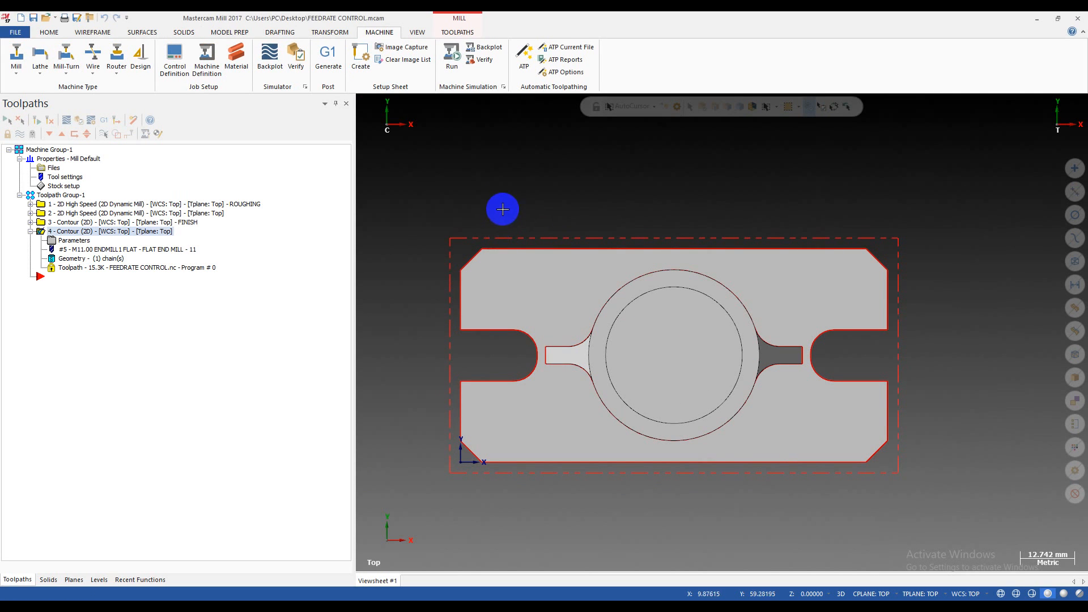
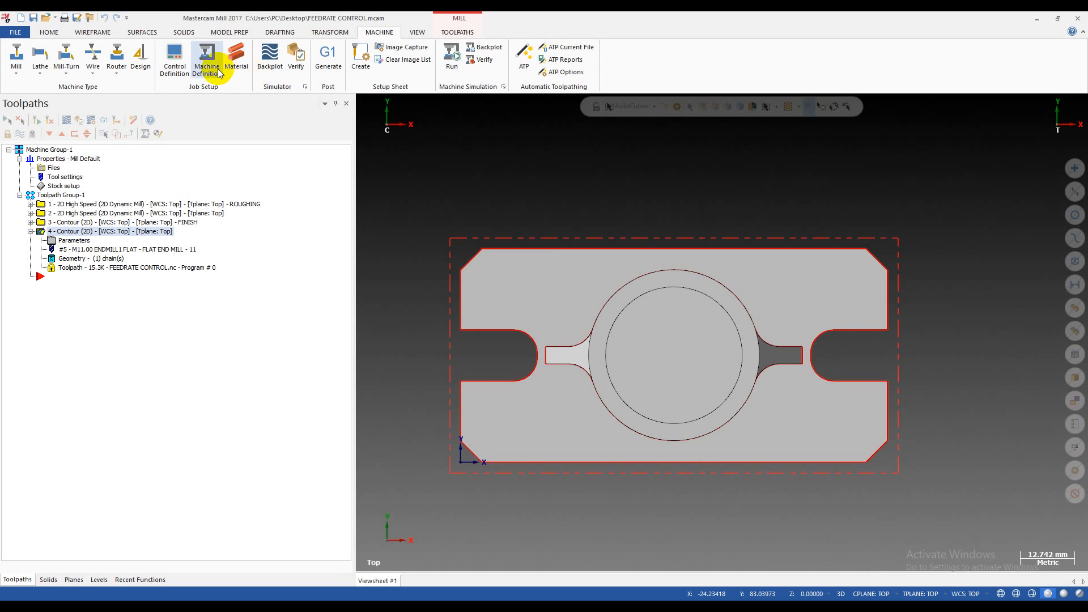
Step: Open the disk copy of the Mill Default machine definition, switching only the units, and display its machine dynamics parameters
click(209, 67)
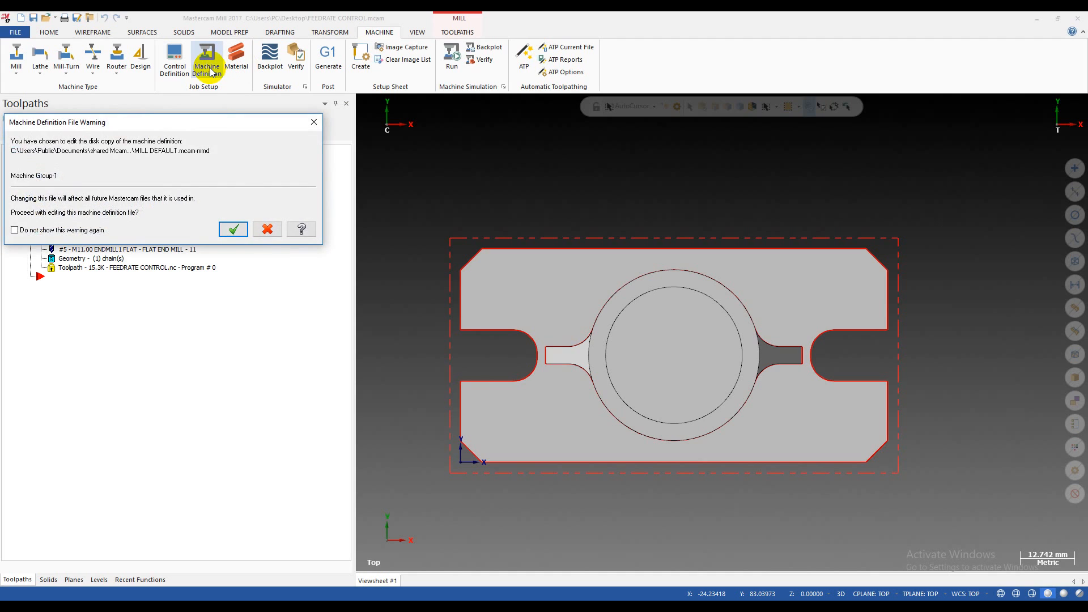
click(237, 227)
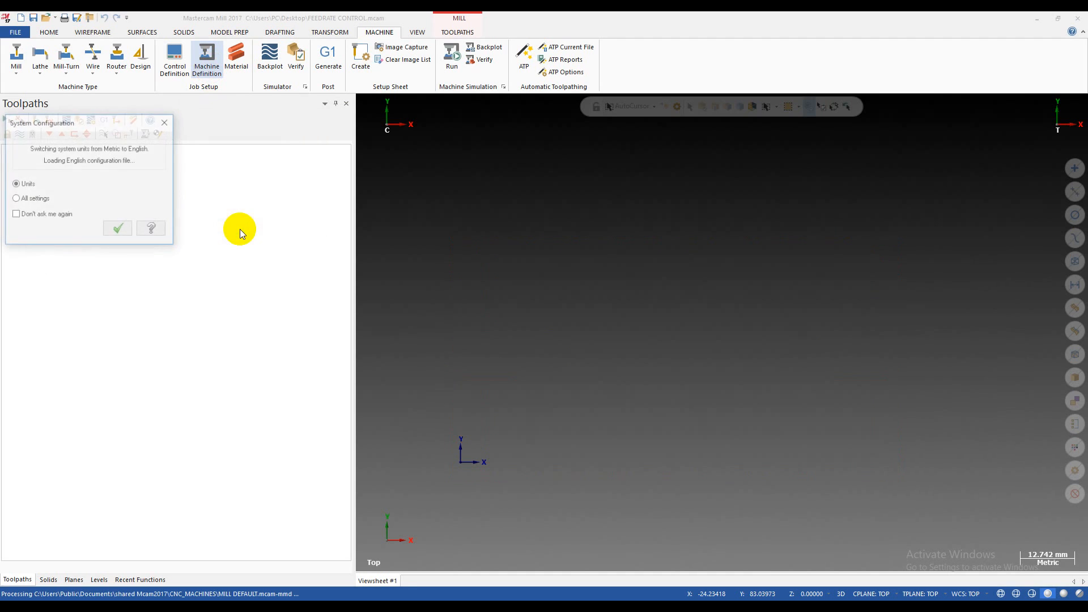
click(121, 230)
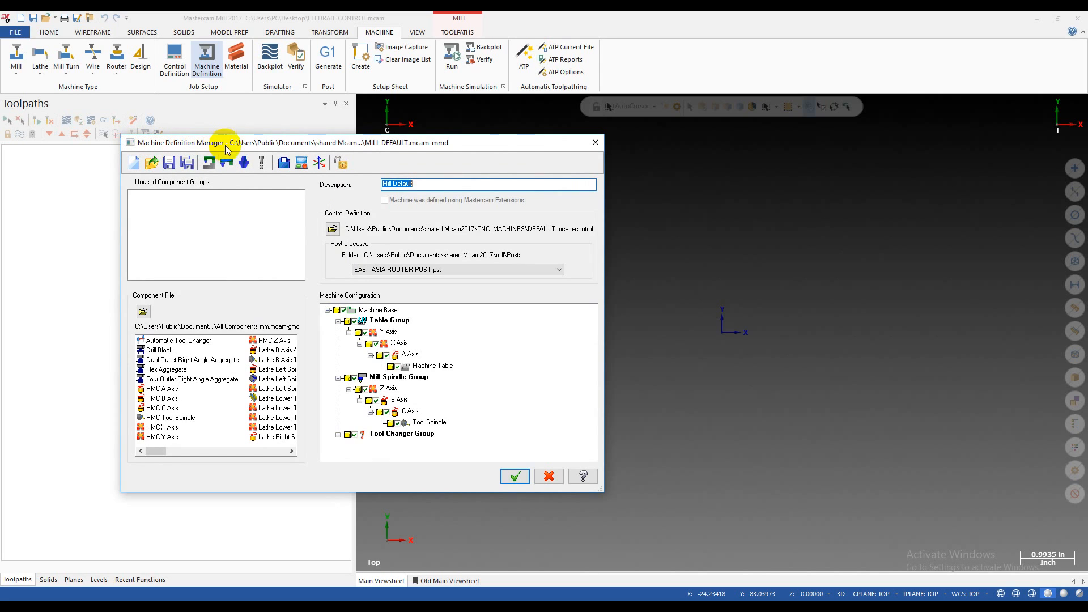
click(284, 164)
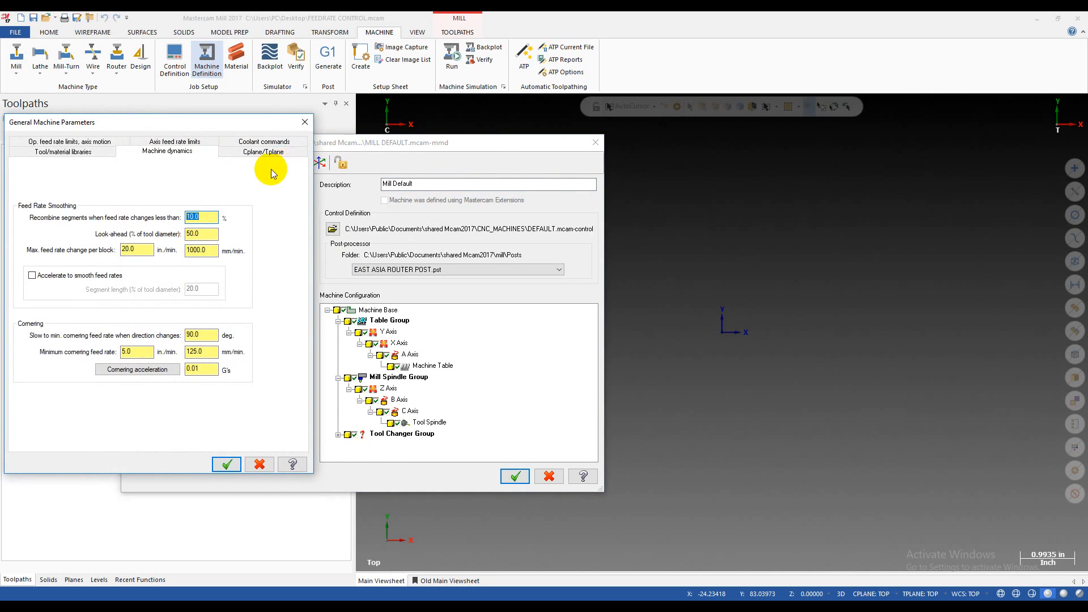
click(62, 151)
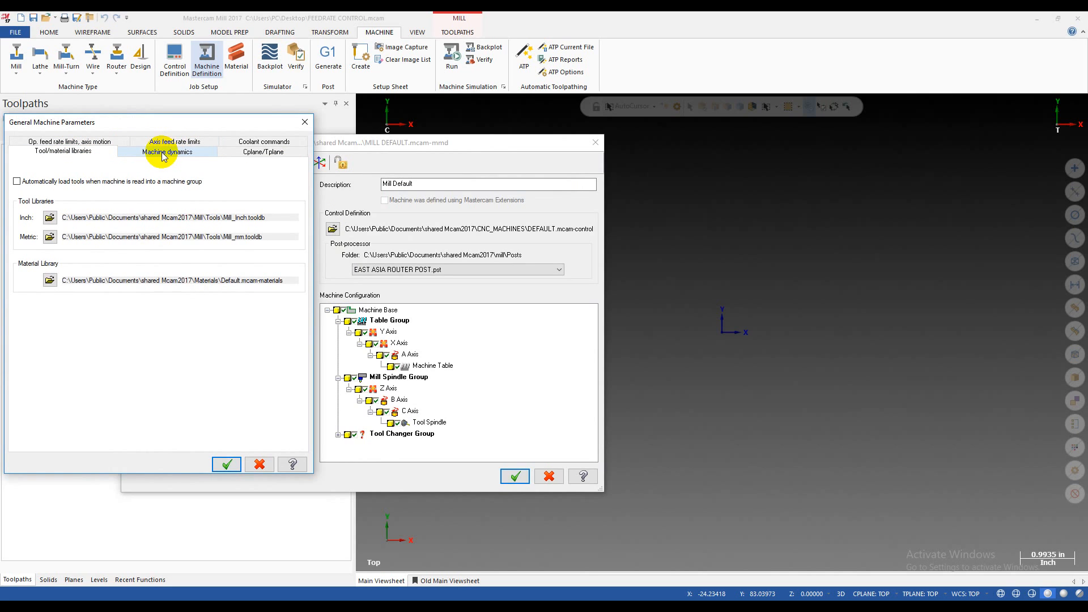
click(163, 155)
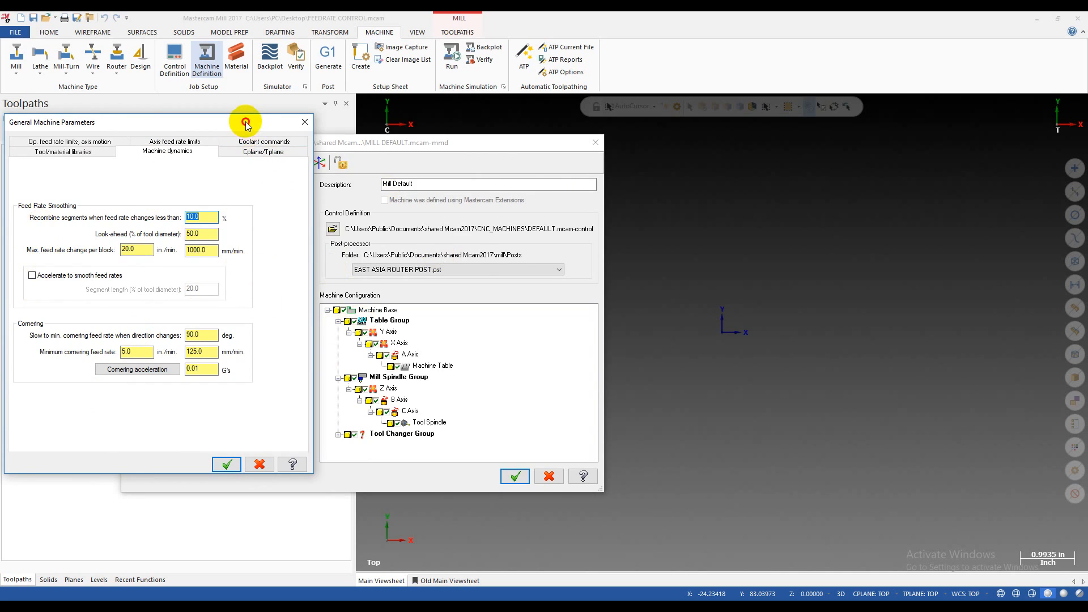
drag(245, 123, 413, 96)
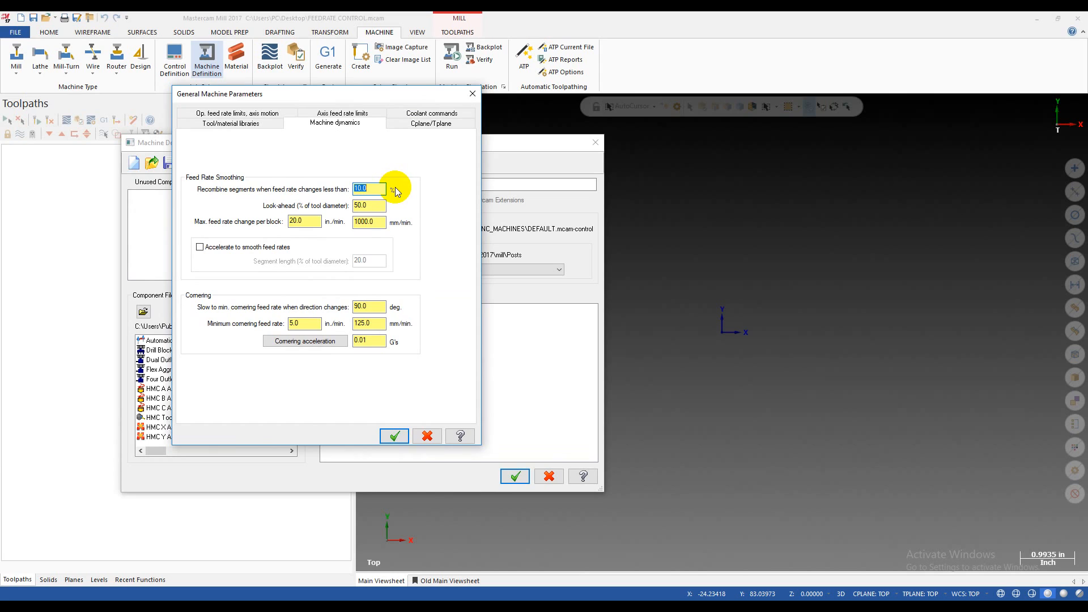
Step: Examine the machine dynamics values for feed rate smoothing and cornering
click(369, 221)
click(371, 206)
click(373, 188)
click(369, 206)
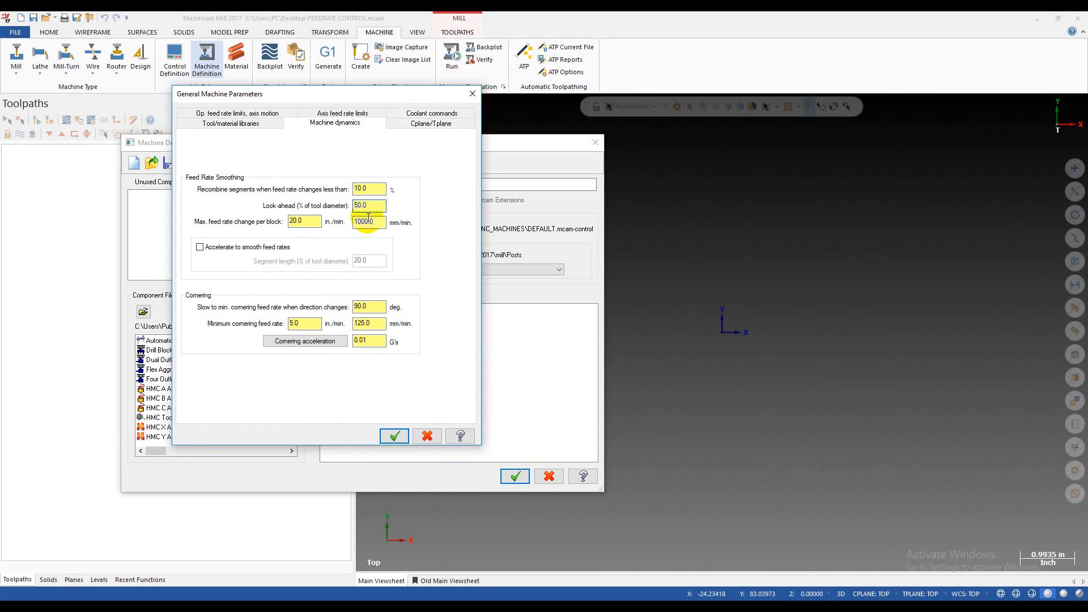
click(368, 323)
click(368, 339)
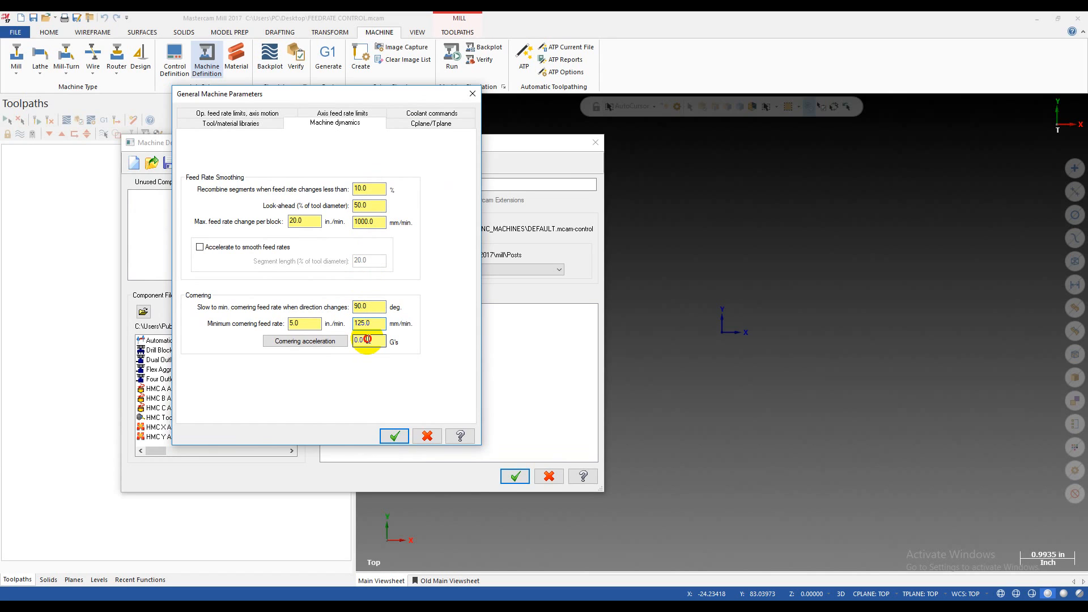
click(371, 205)
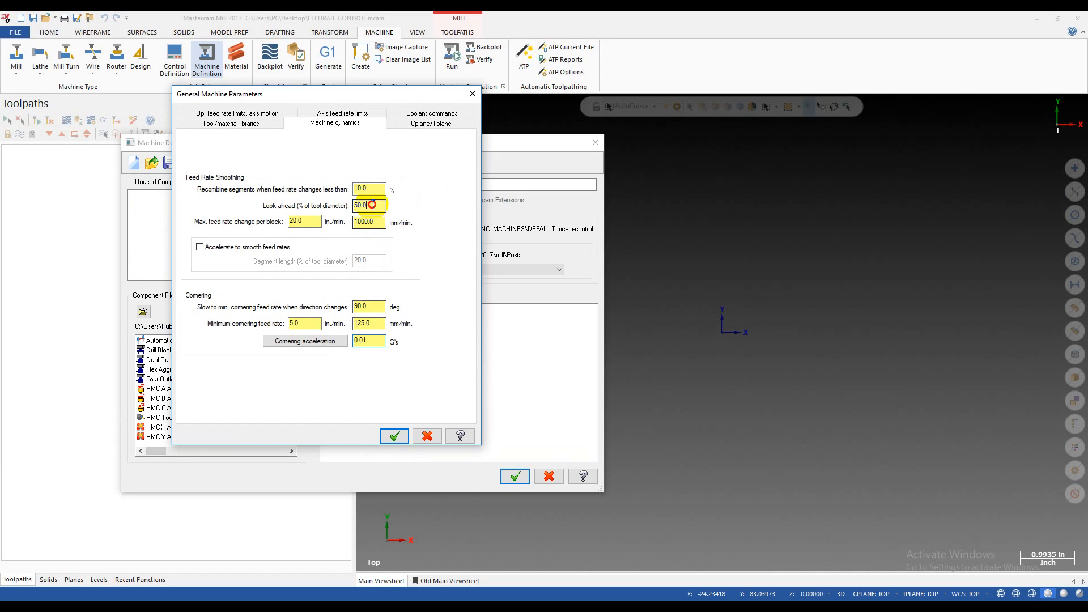
click(374, 190)
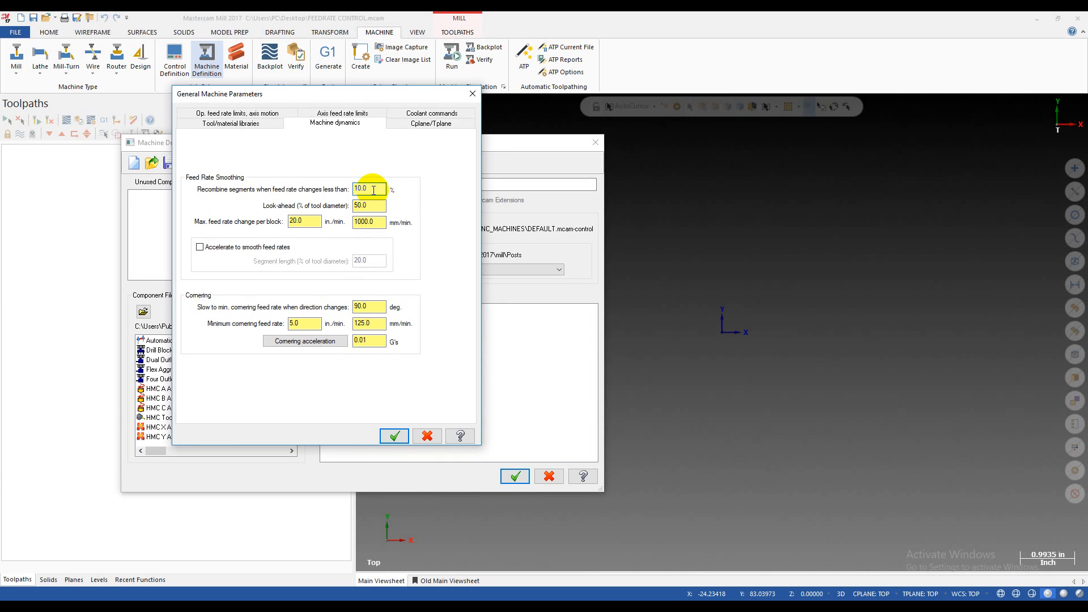
Step: Read the help definition of Look-ahead (% of tool diameter) for the machine dynamics parameters
click(460, 436)
drag(417, 32, 836, 81)
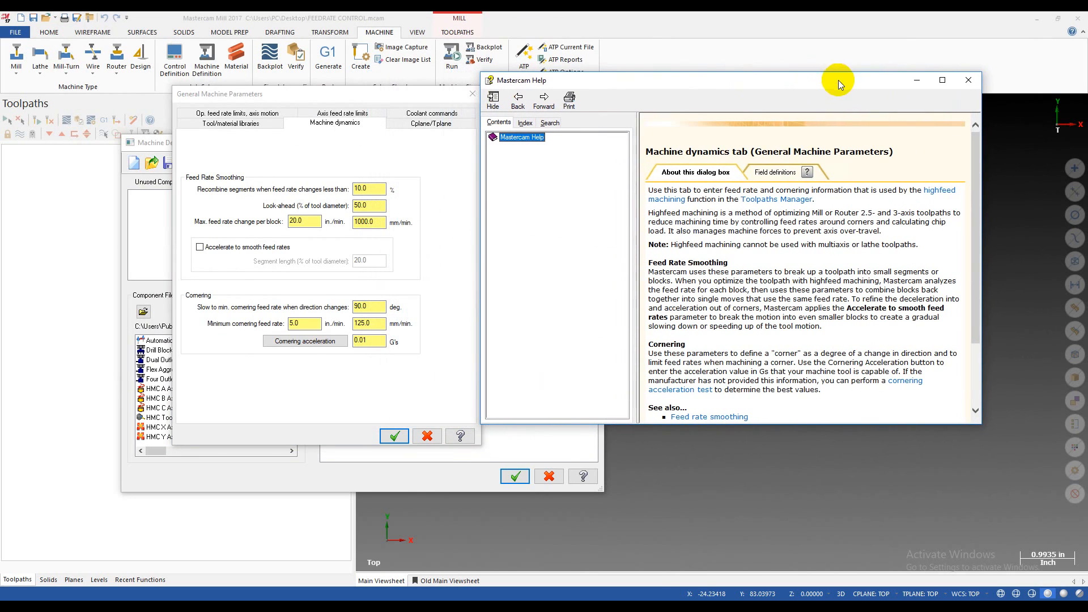
click(770, 177)
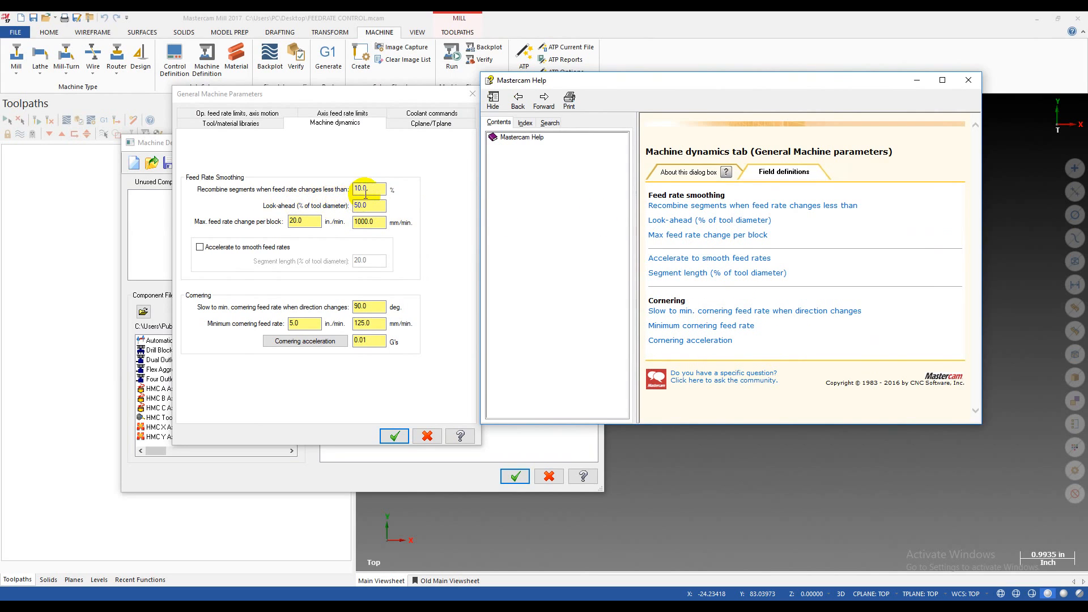
click(376, 206)
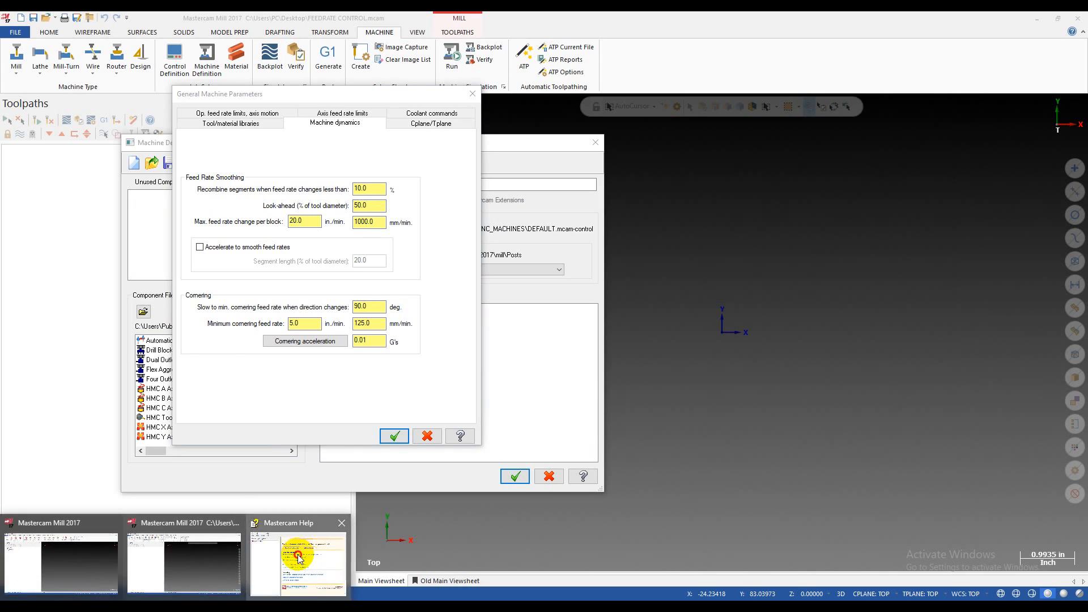
click(297, 555)
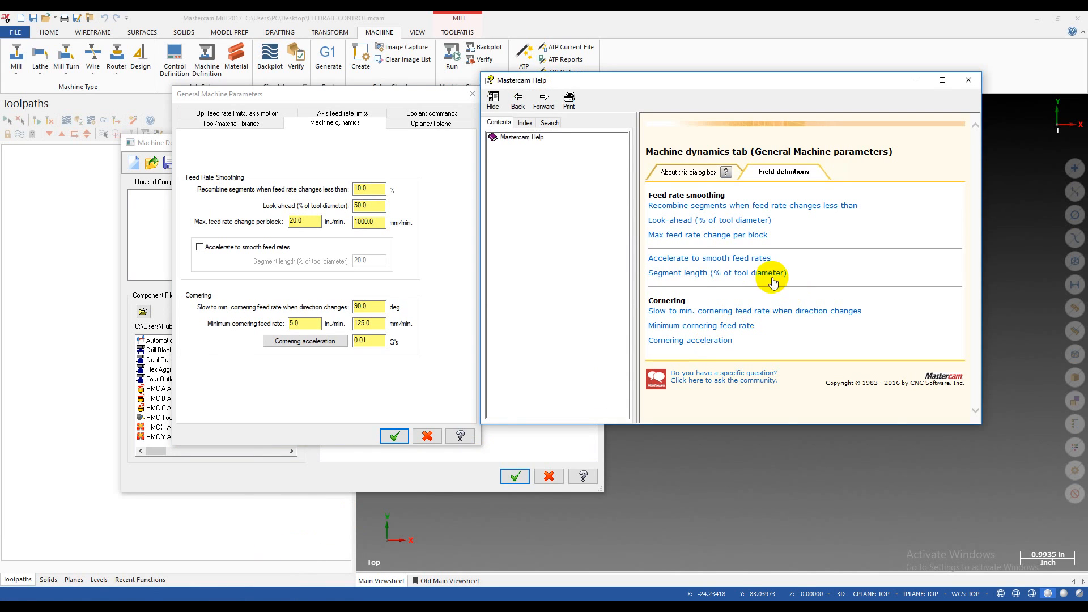
click(676, 221)
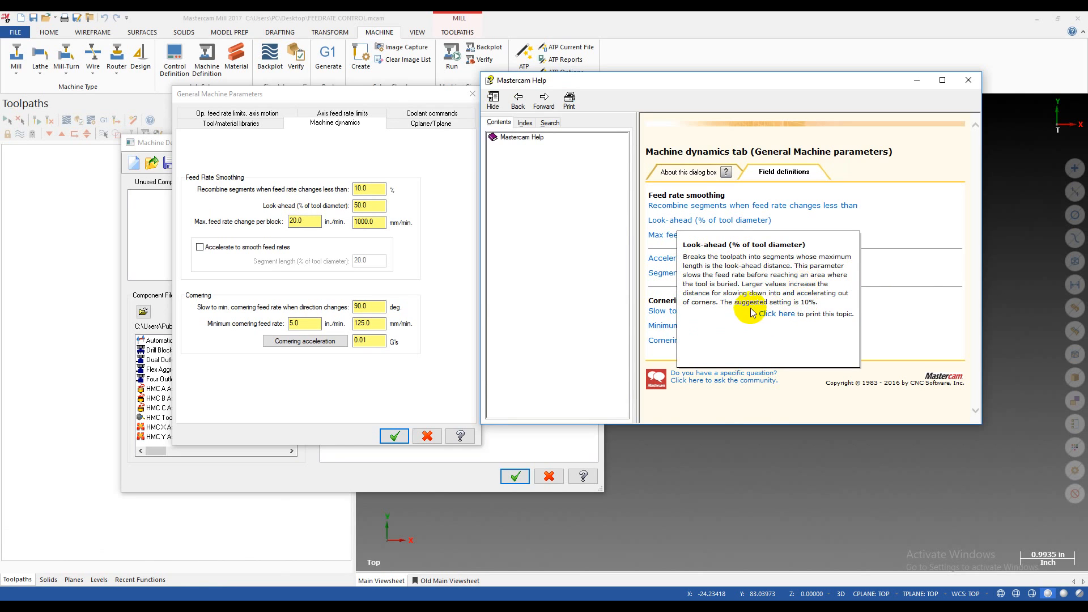
click(880, 245)
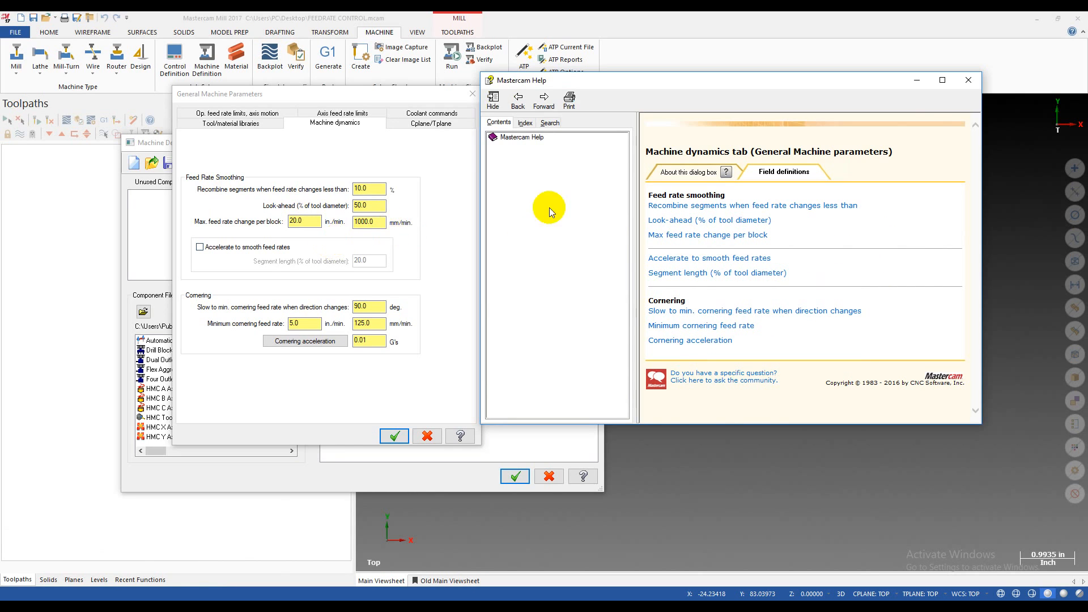
click(968, 80)
Step: Set the maximum feed rate change per block to 200 mm/min
double_click(367, 223)
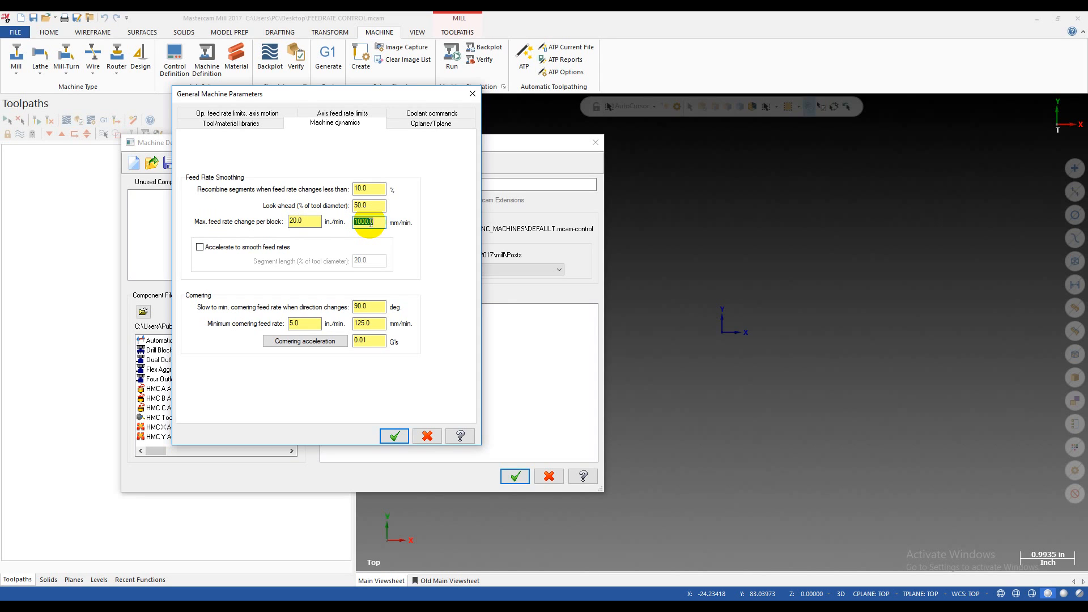
text(00)
click(312, 222)
double_click(365, 221)
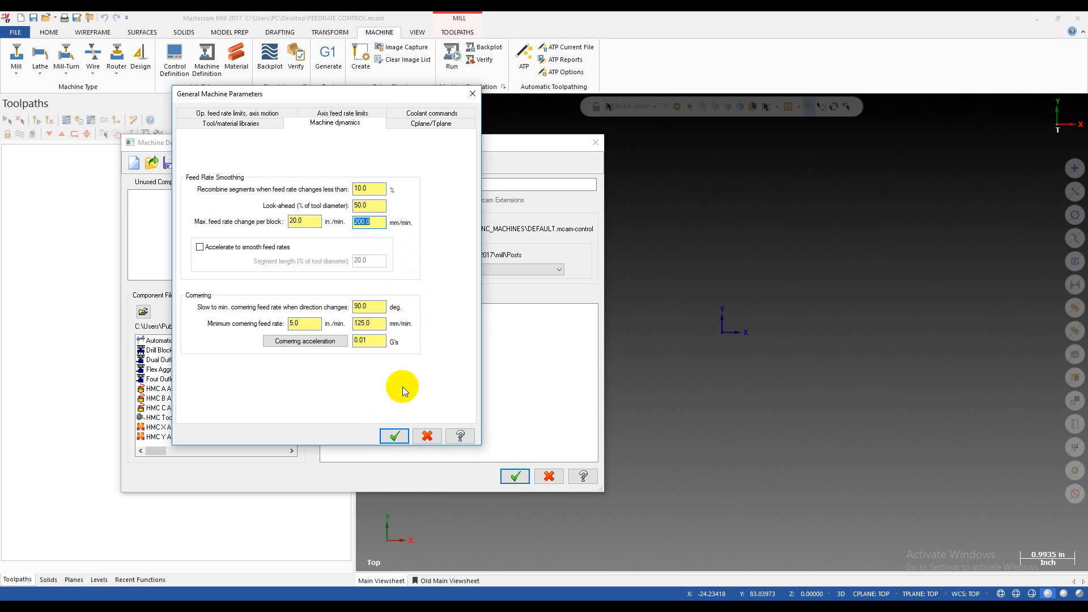
Step: Set the minimum cornering feed rate to 250 mm/min
double_click(377, 205)
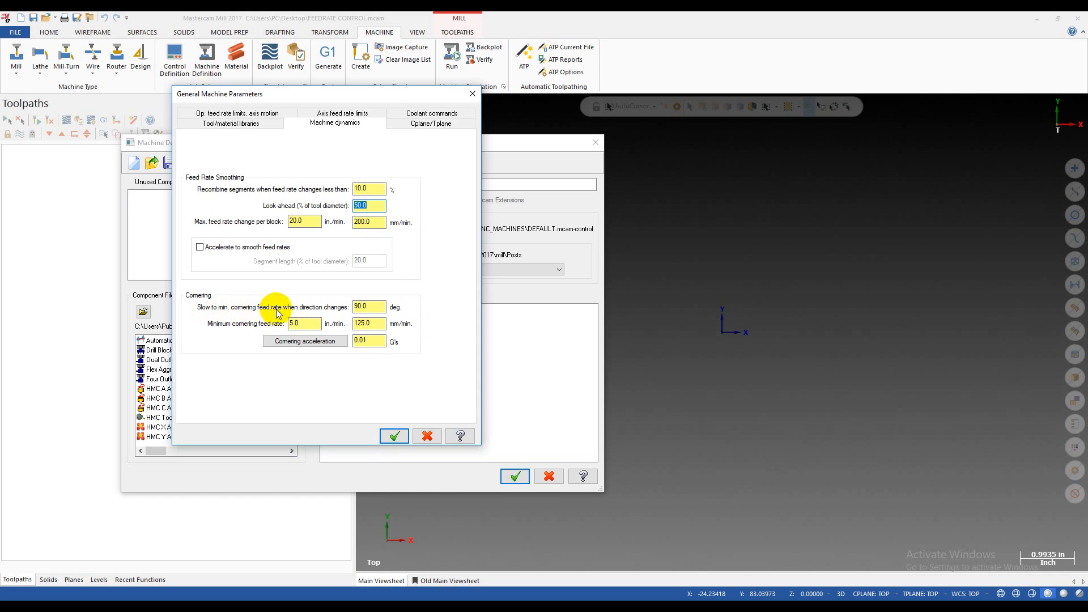
click(369, 306)
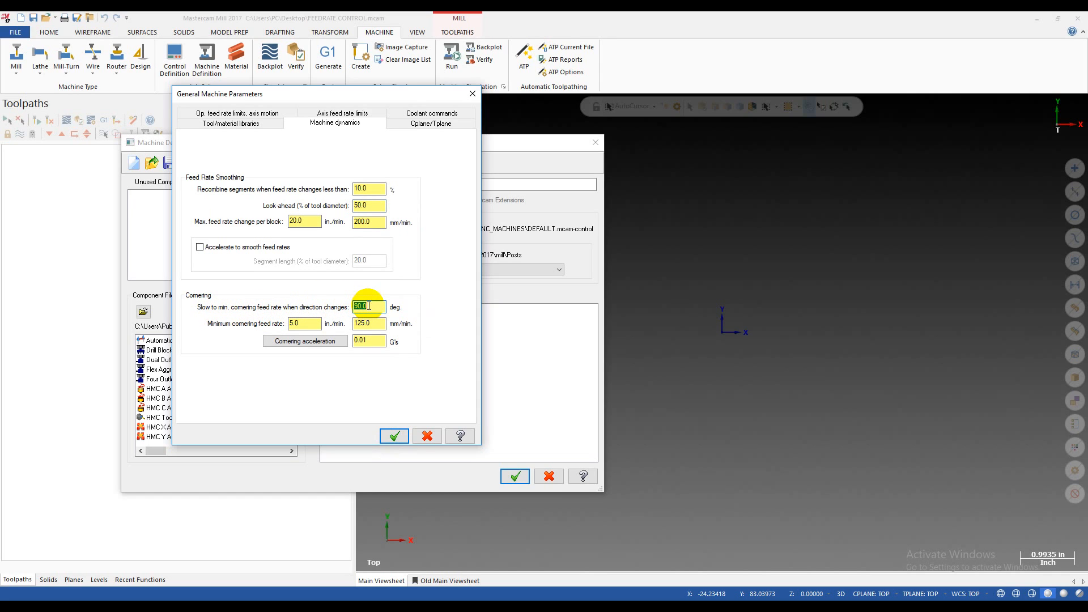
click(369, 306)
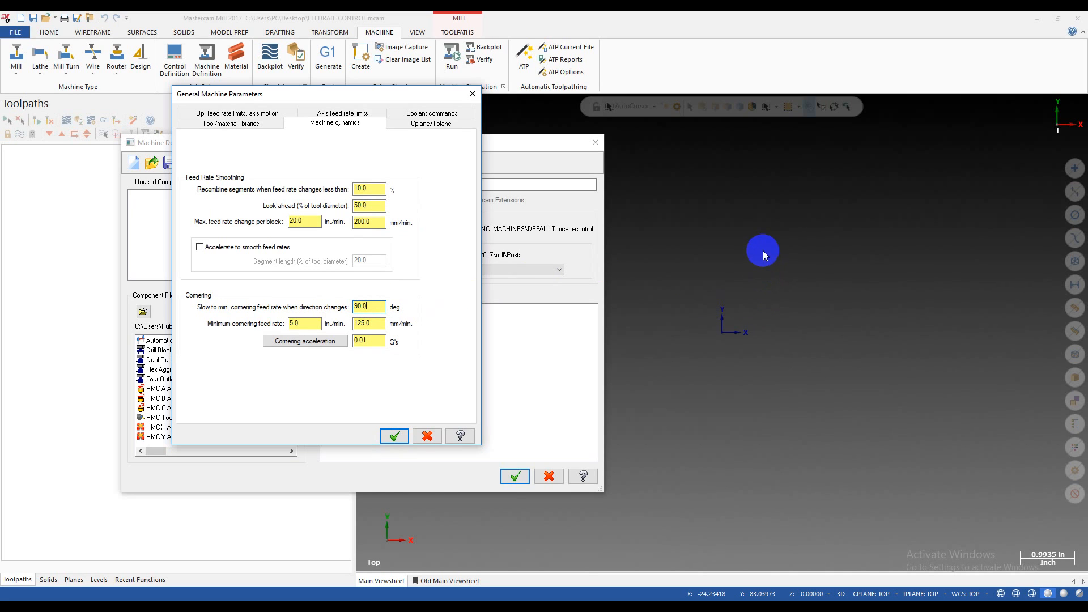
drag(374, 306, 350, 304)
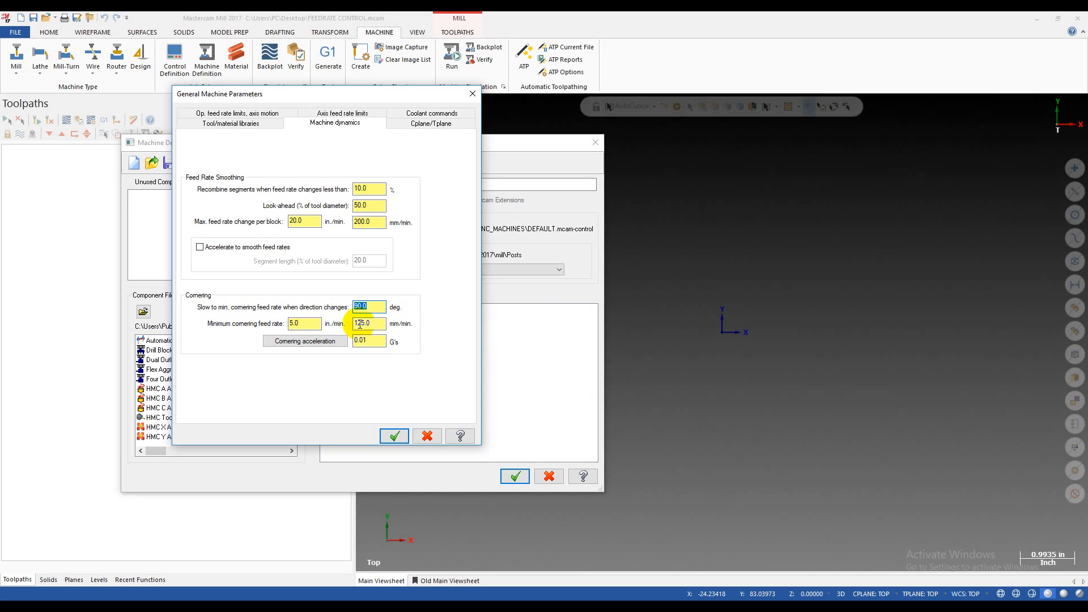
double_click(378, 324)
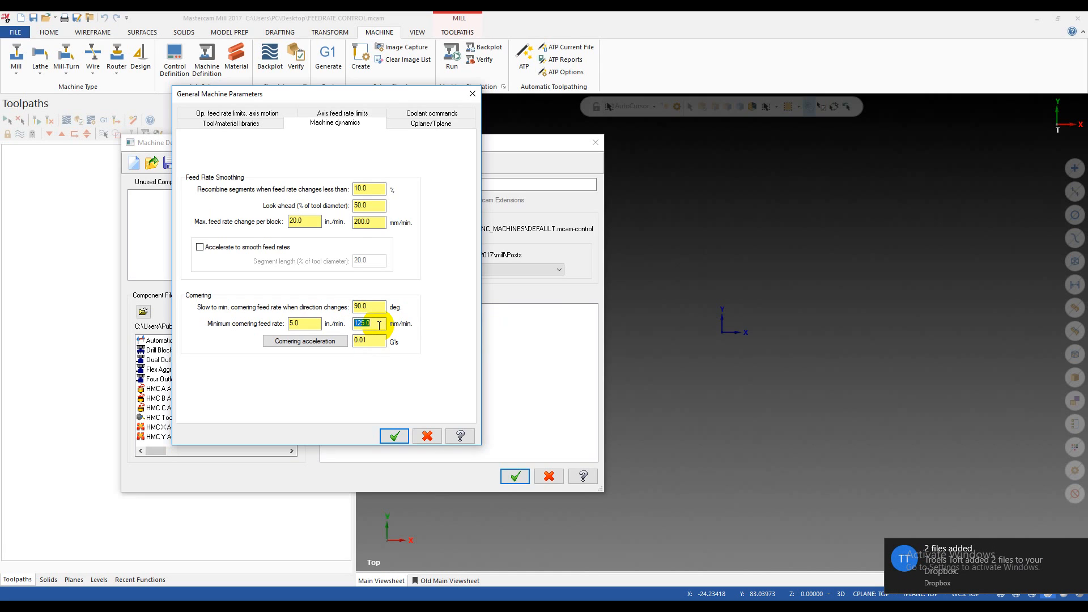
drag(378, 324, 354, 326)
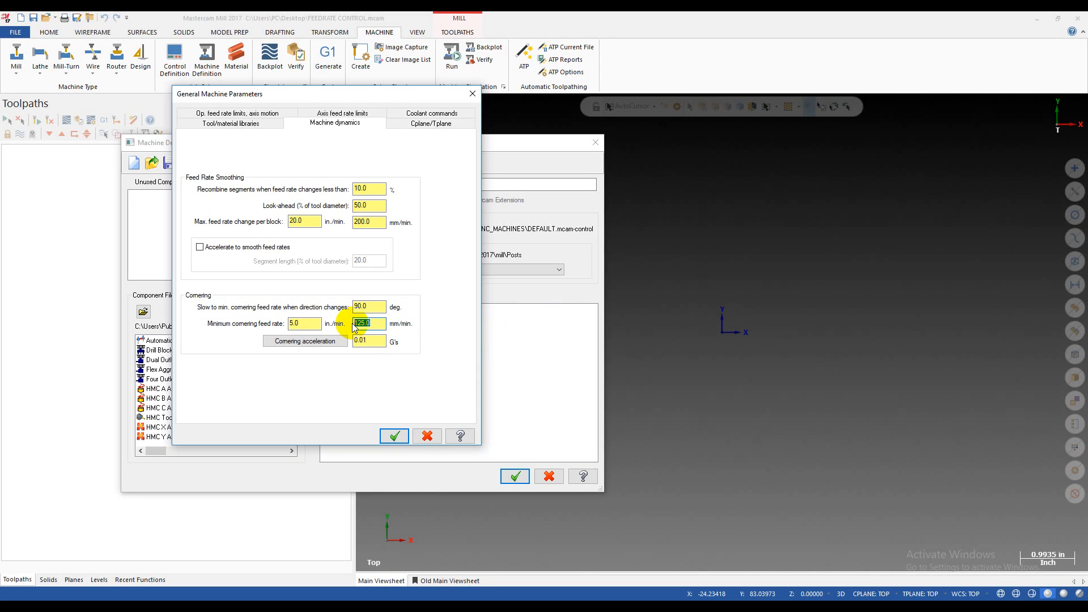
text(250)
click(385, 306)
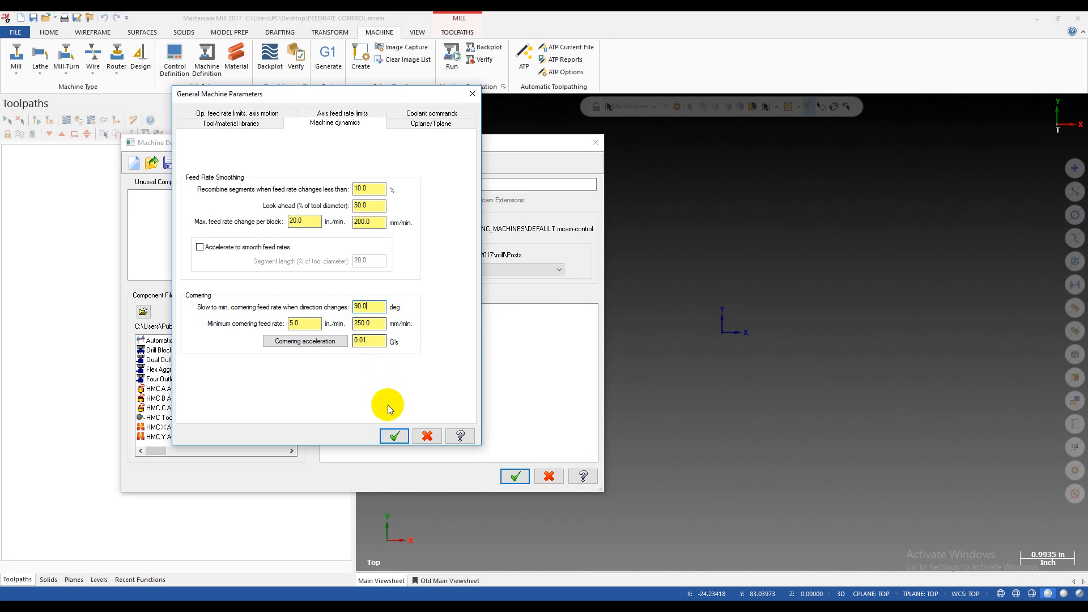
Step: Accept the general machine parameters and close the machine definition, keeping the changes
click(394, 437)
click(514, 472)
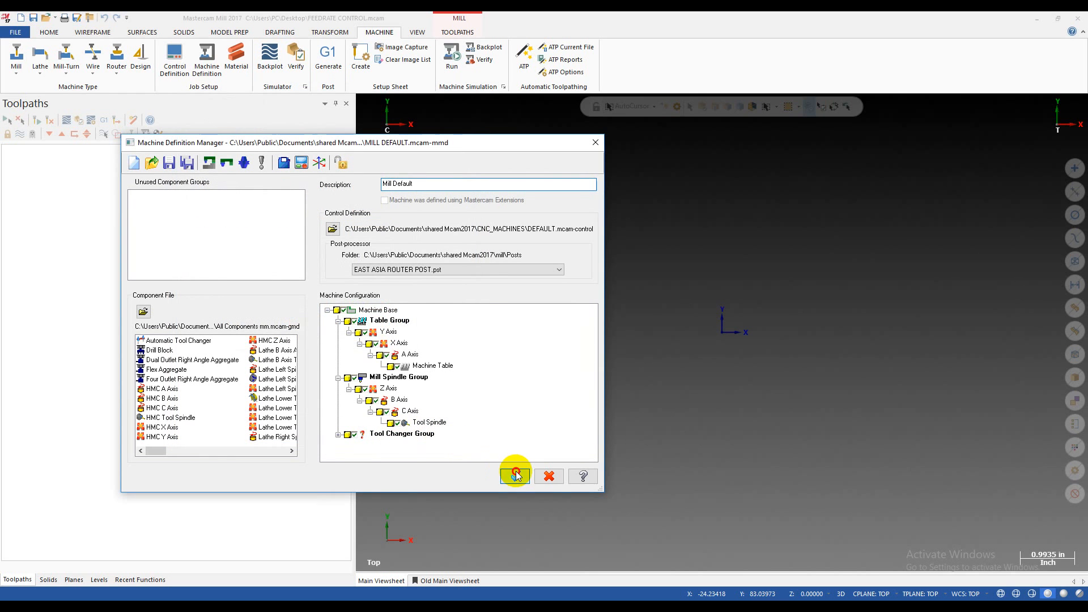
click(358, 348)
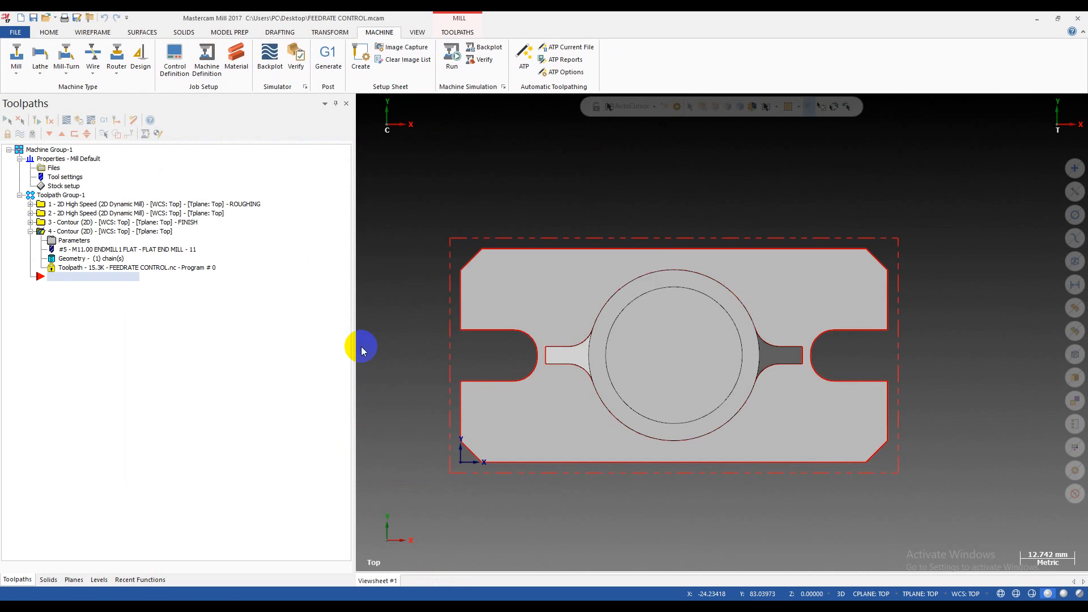
click(575, 341)
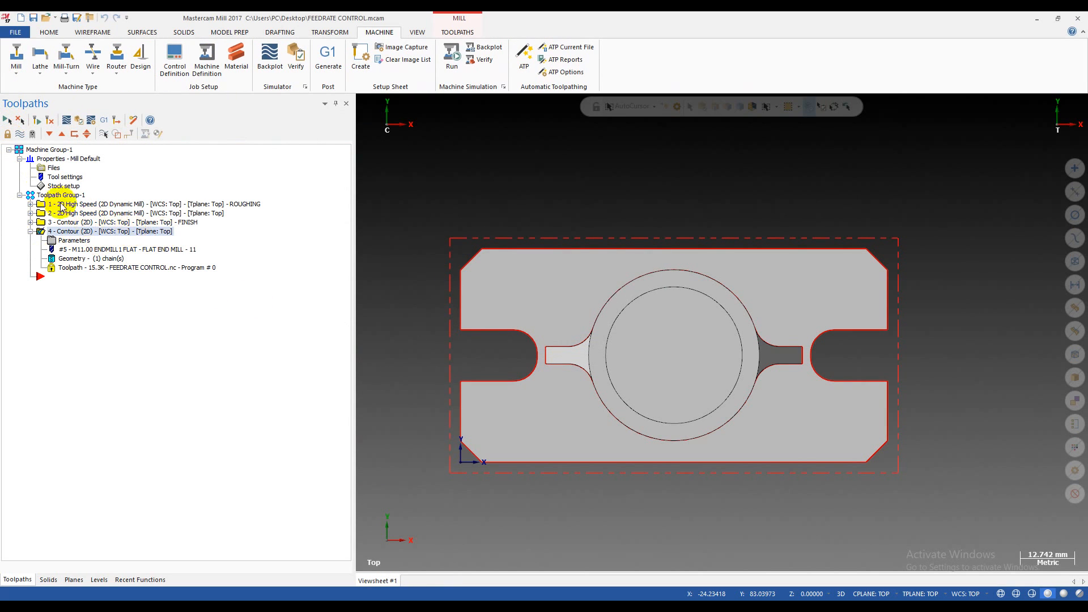
Step: Unlock the second 2D contour operation and regenerate its toolpath
click(12, 135)
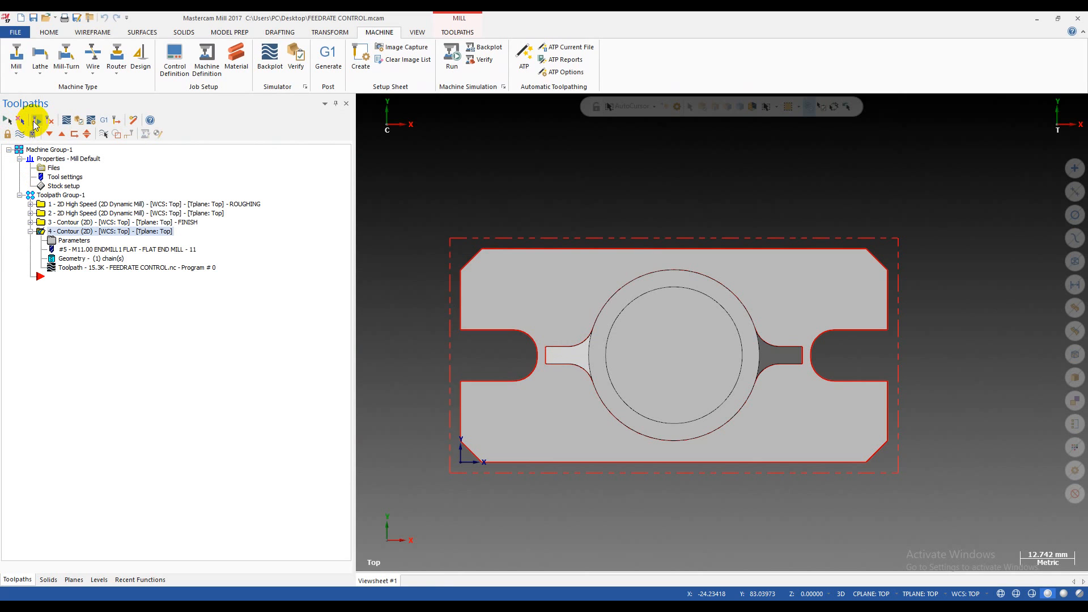
click(37, 122)
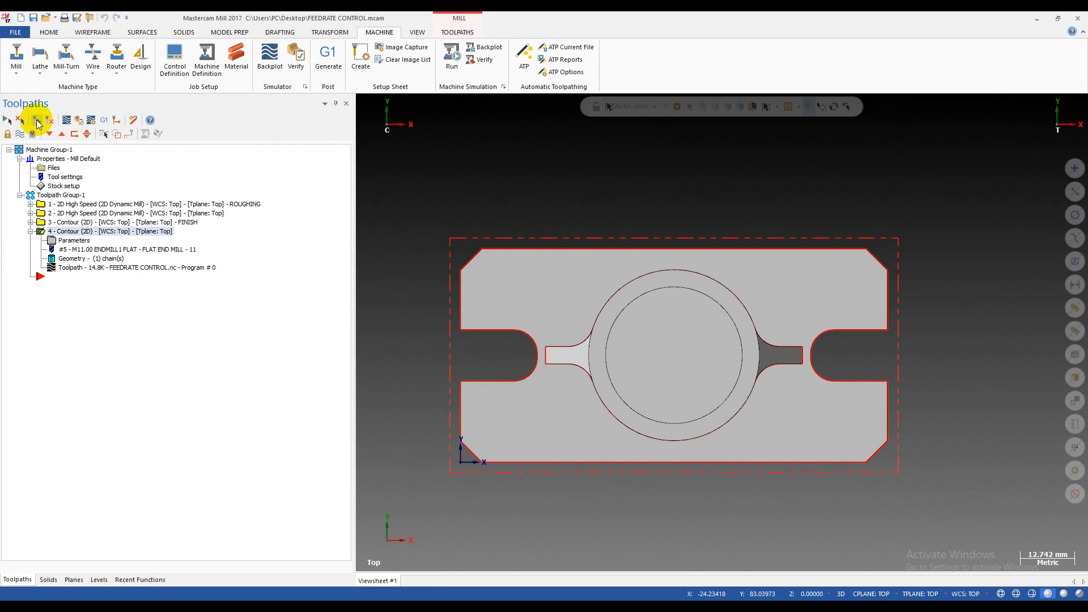
Step: Run Highfeed machining on the second 2D contour with the existing finishing-only parameters and stock setup, keeping the optimized operation
click(118, 121)
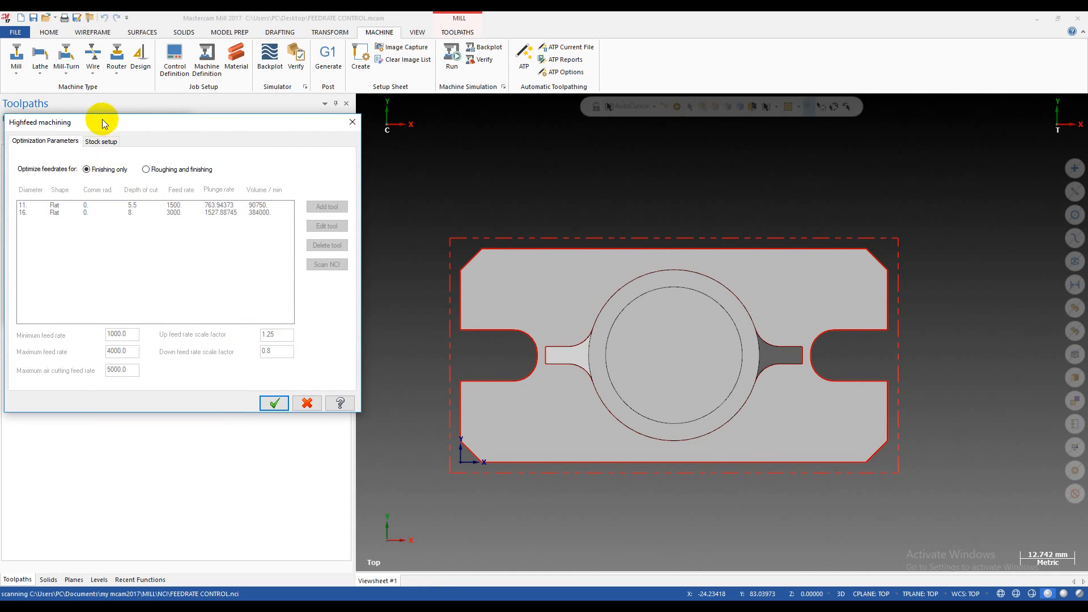
click(101, 141)
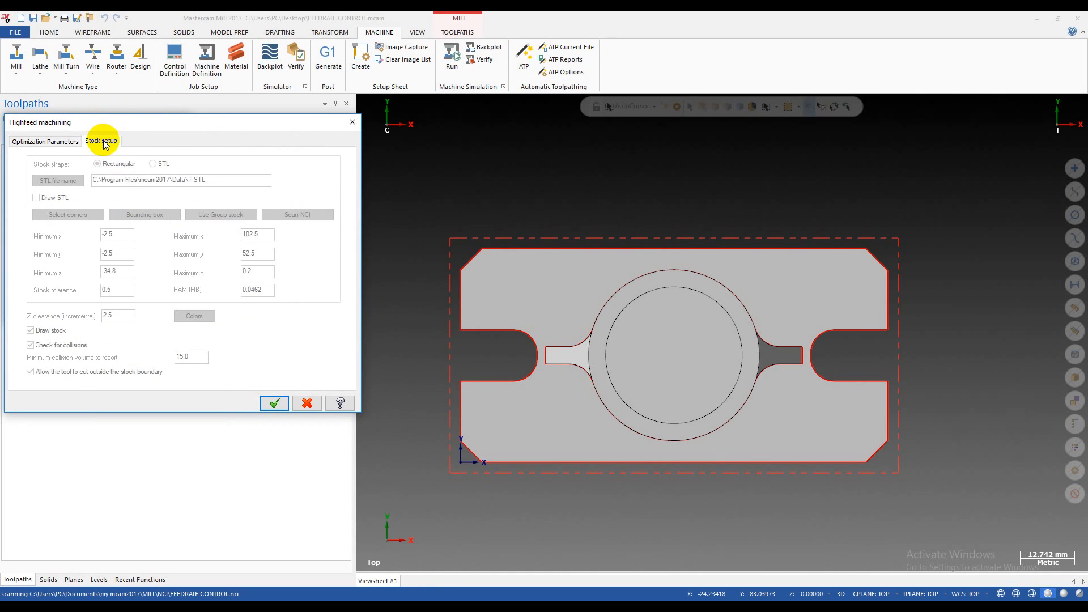
click(50, 141)
click(274, 401)
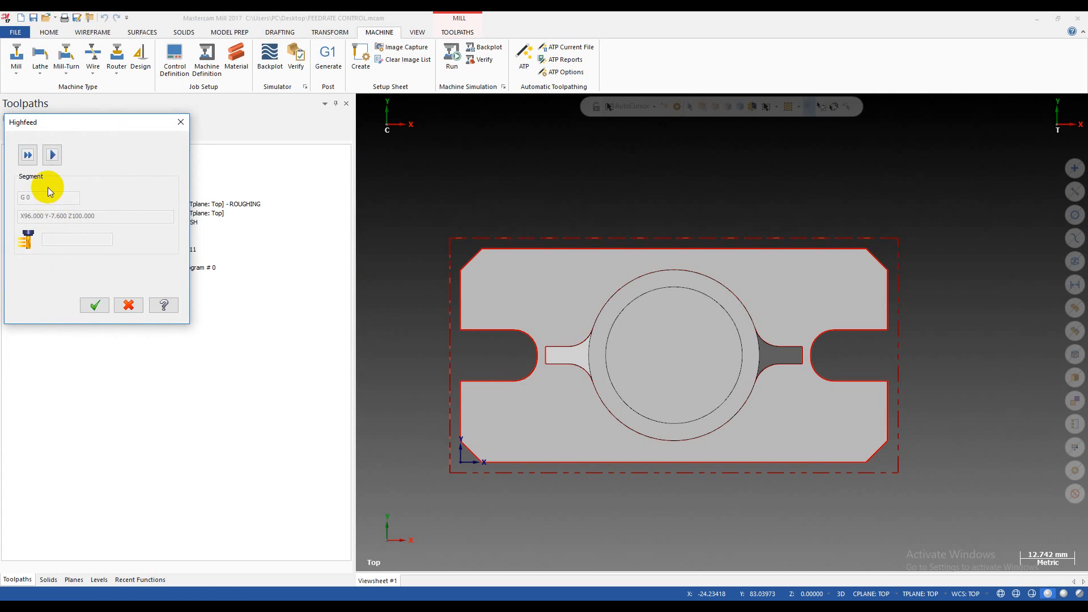
click(51, 155)
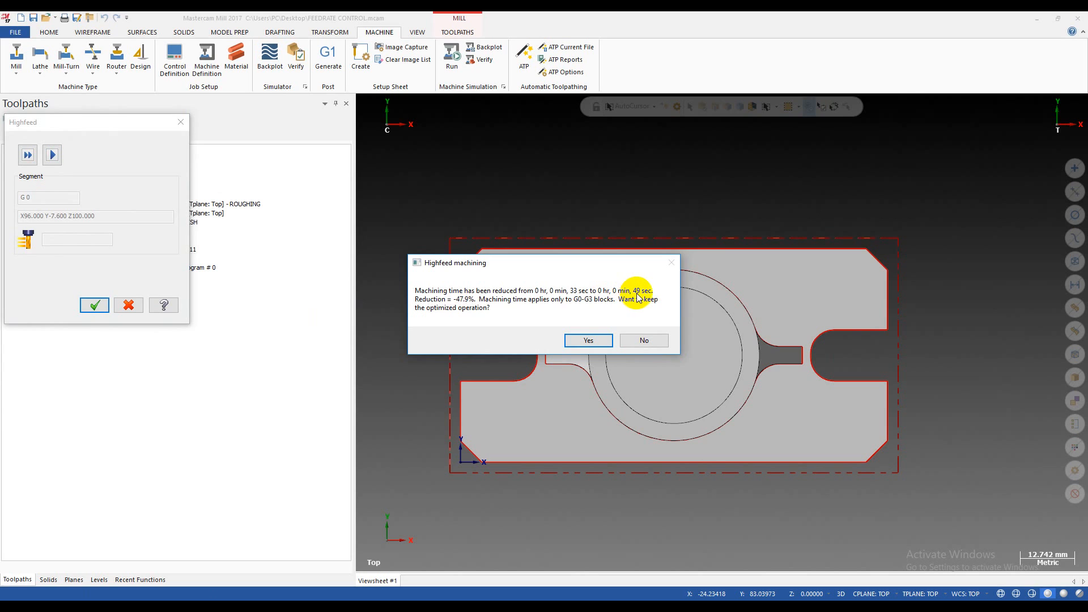
click(590, 340)
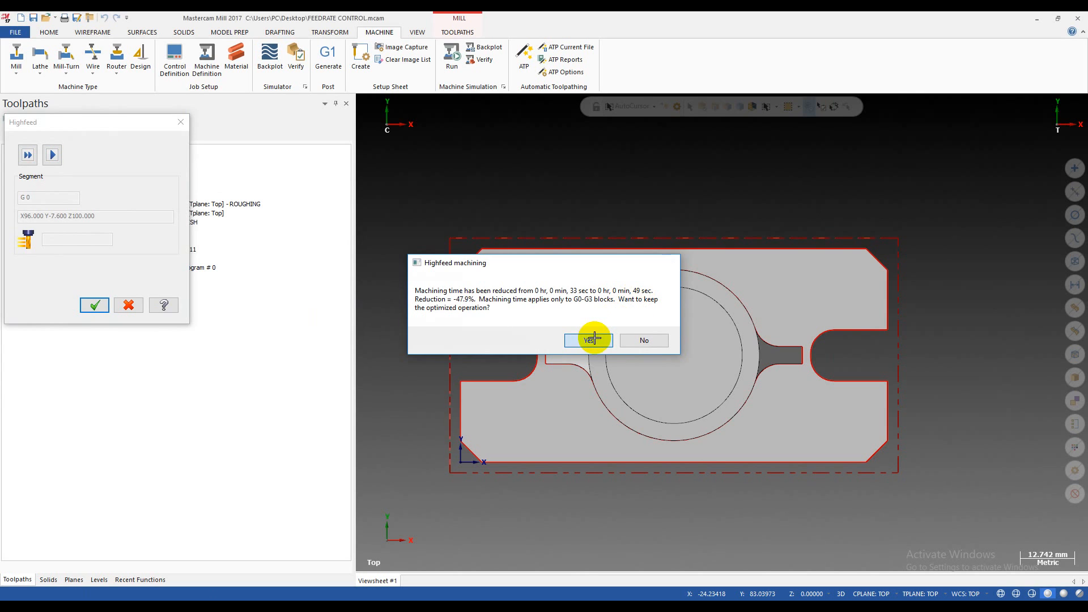
click(93, 305)
Step: Backplot the optimized second contour and review its cycle time, path length and feedrate range
key(alt+t)
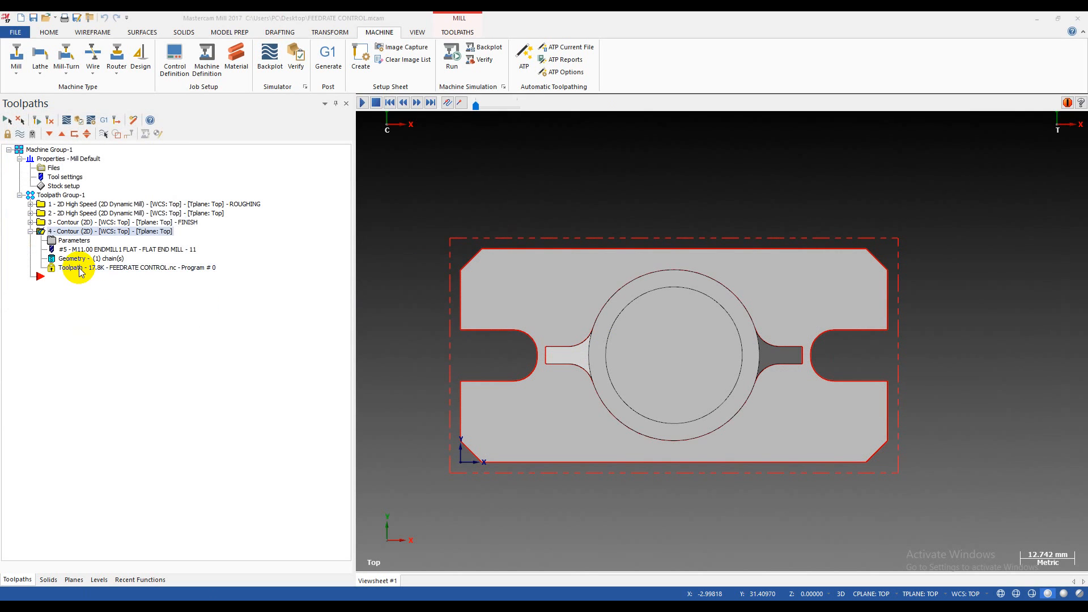
drag(195, 400, 211, 318)
click(180, 327)
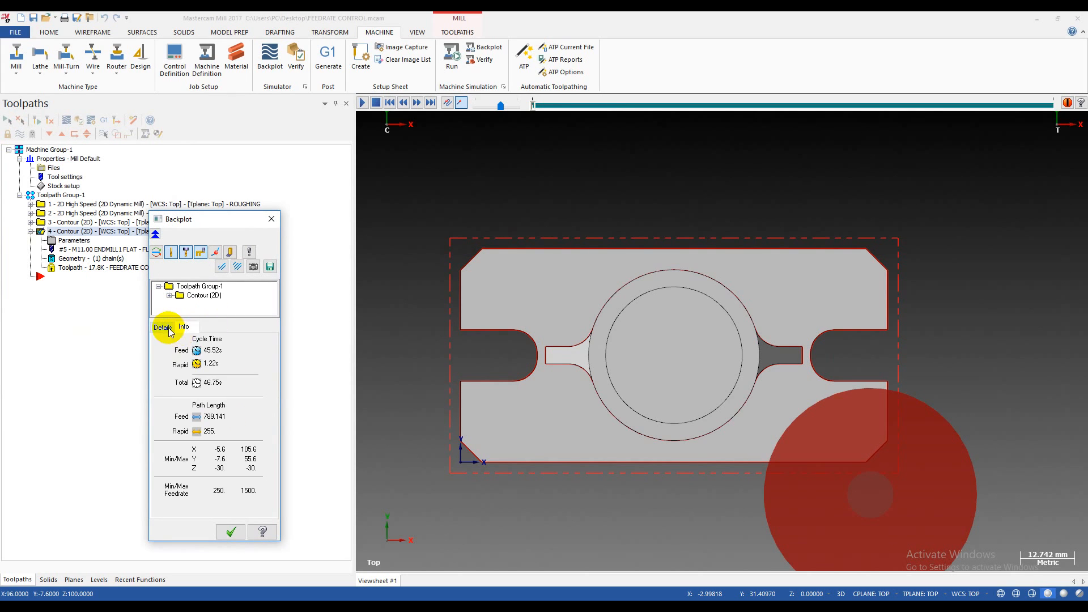
Step: Step through the second contour's plunge and lead-in moves in the backplot, checking the feedrate of each move
click(164, 327)
key(s)
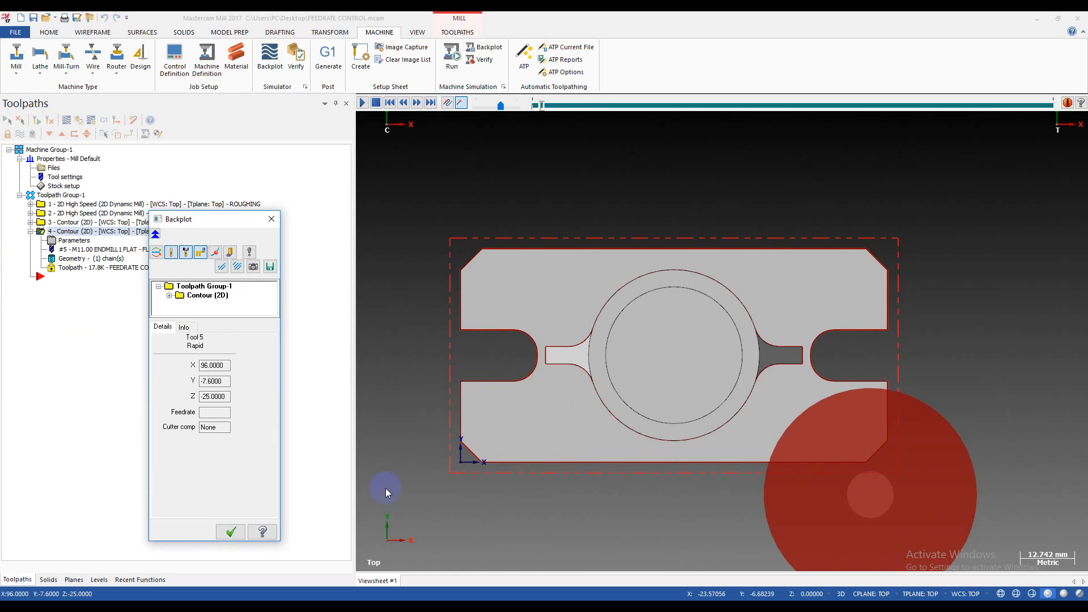
key(s)
key(s)
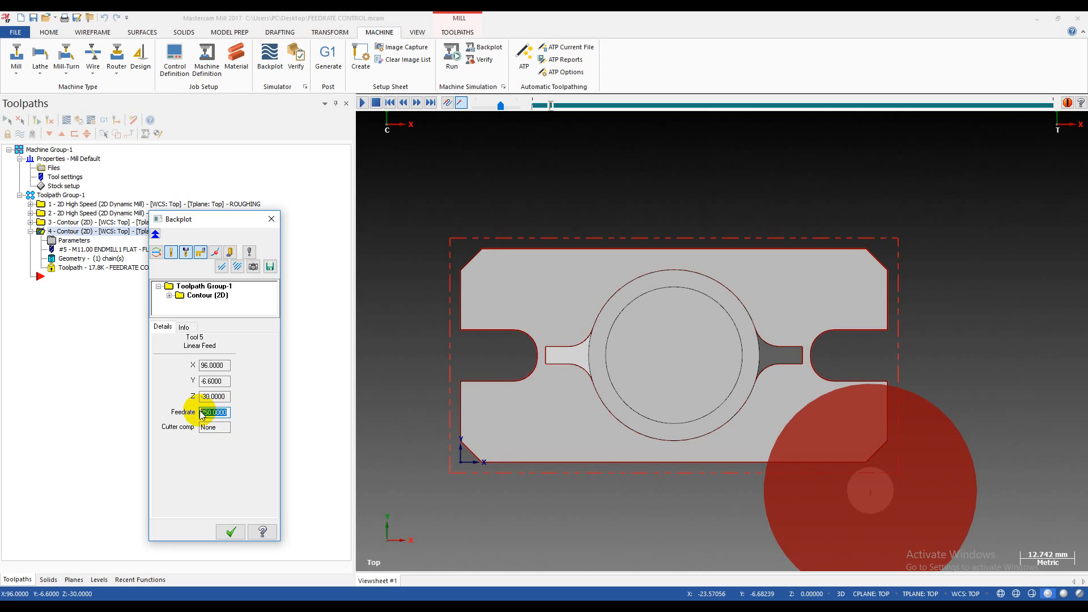
drag(230, 412, 201, 418)
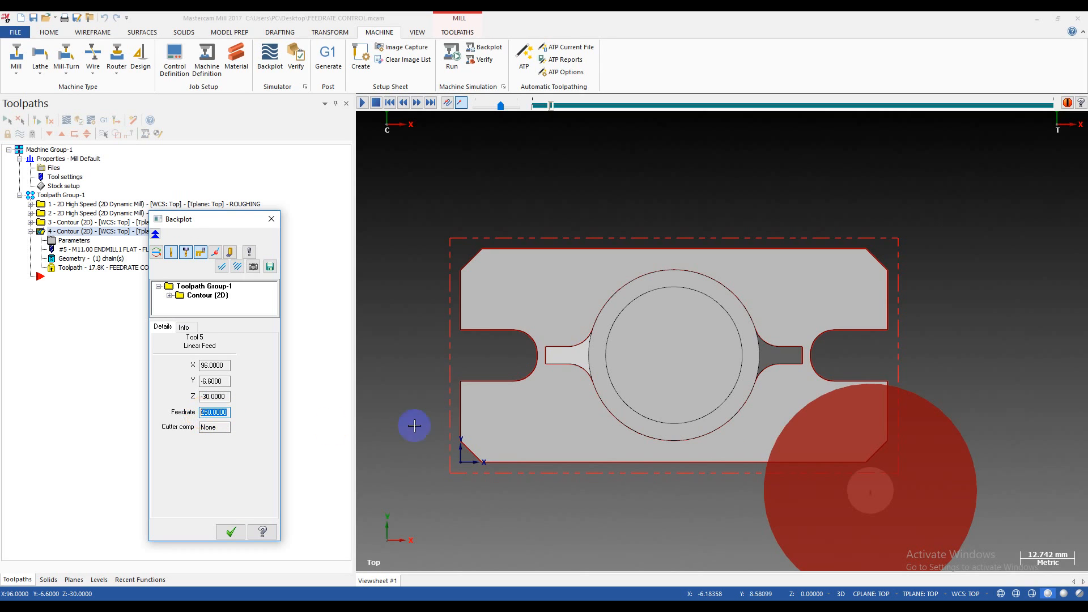
scroll(794, 454, up, 1)
click(671, 518)
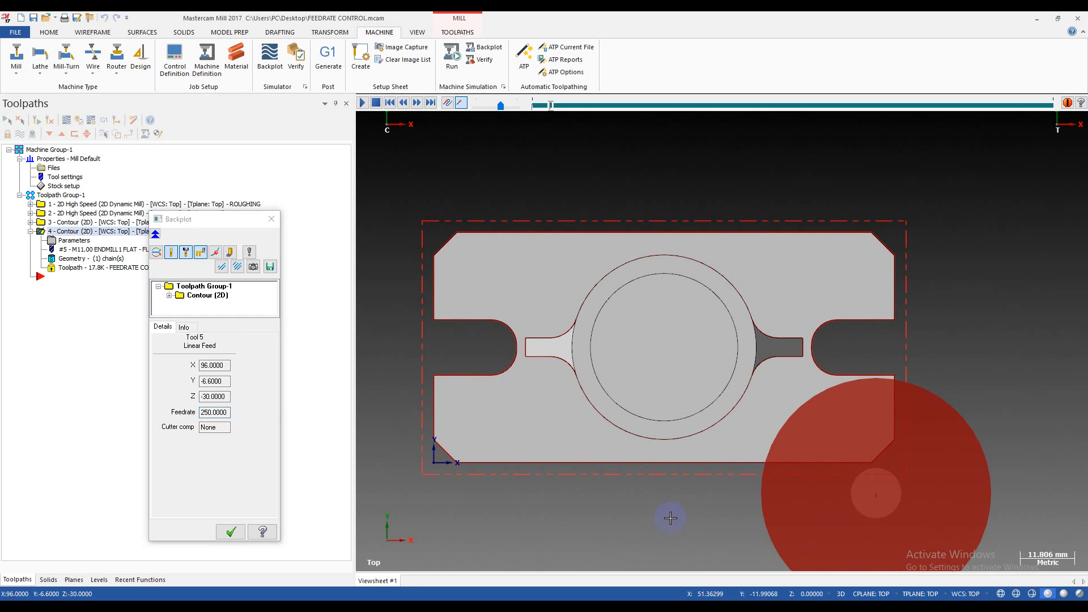
key(s)
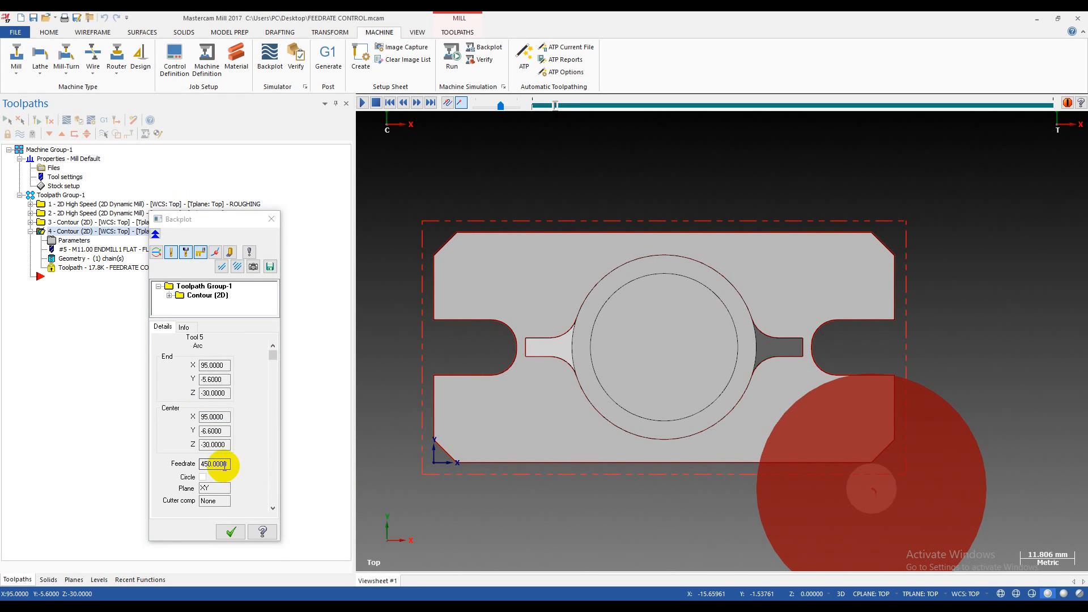
key(s)
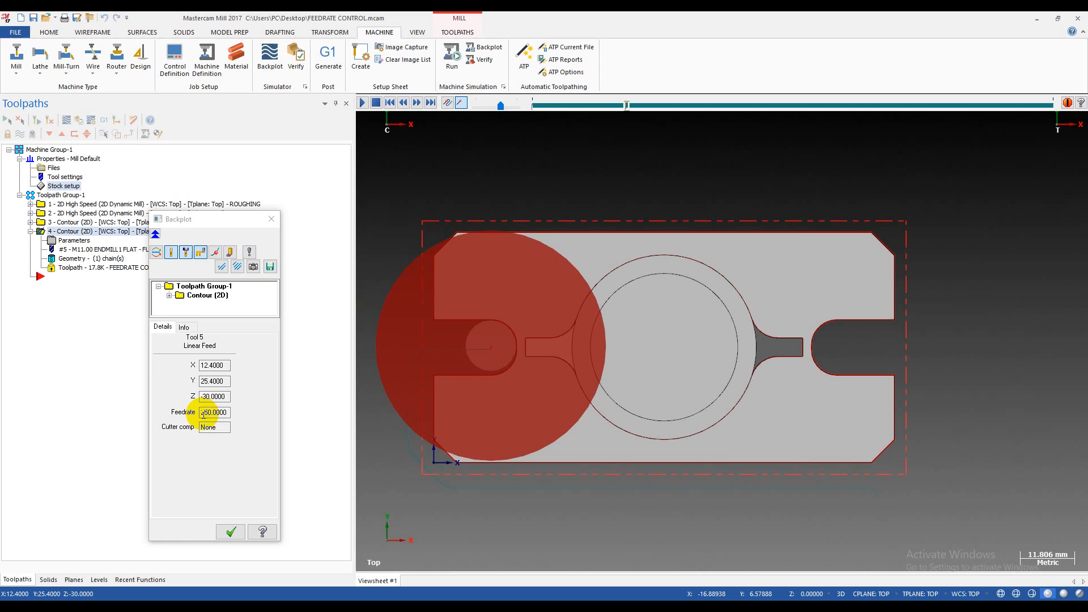
Step: Check the feedrates of the successive linear moves as the tool leaves the slot nearest the origin
click(209, 412)
double_click(210, 413)
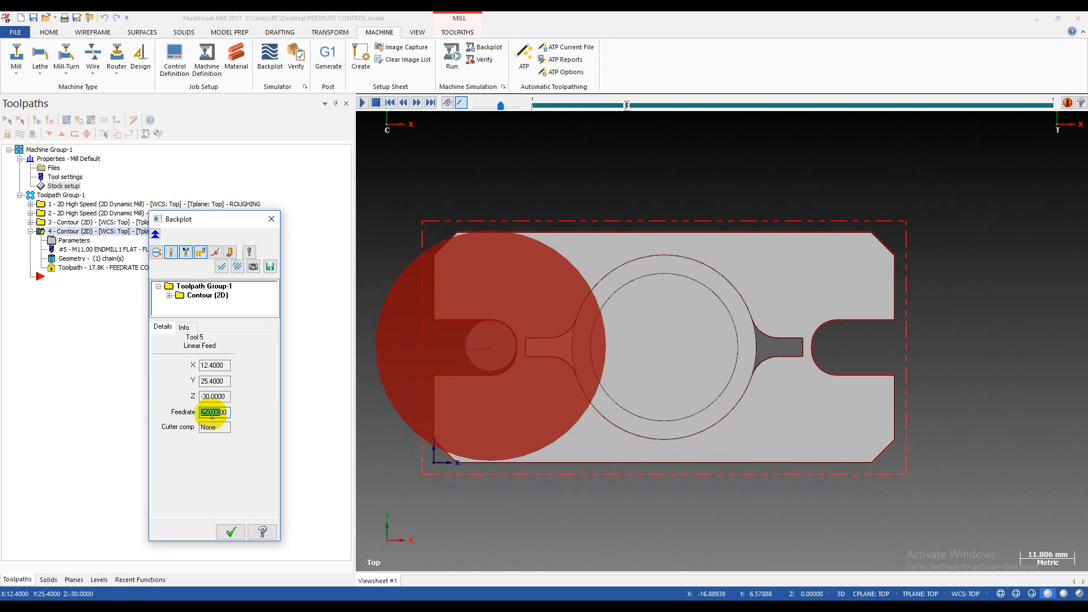
scroll(515, 409, down, 4)
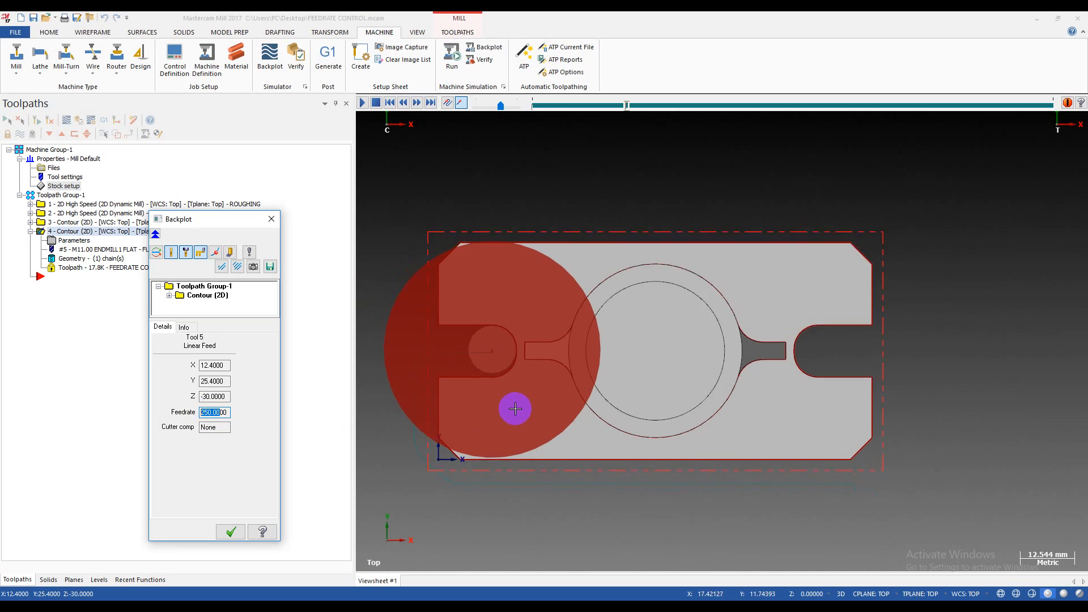
scroll(516, 411, up, 4)
click(500, 457)
key(s)
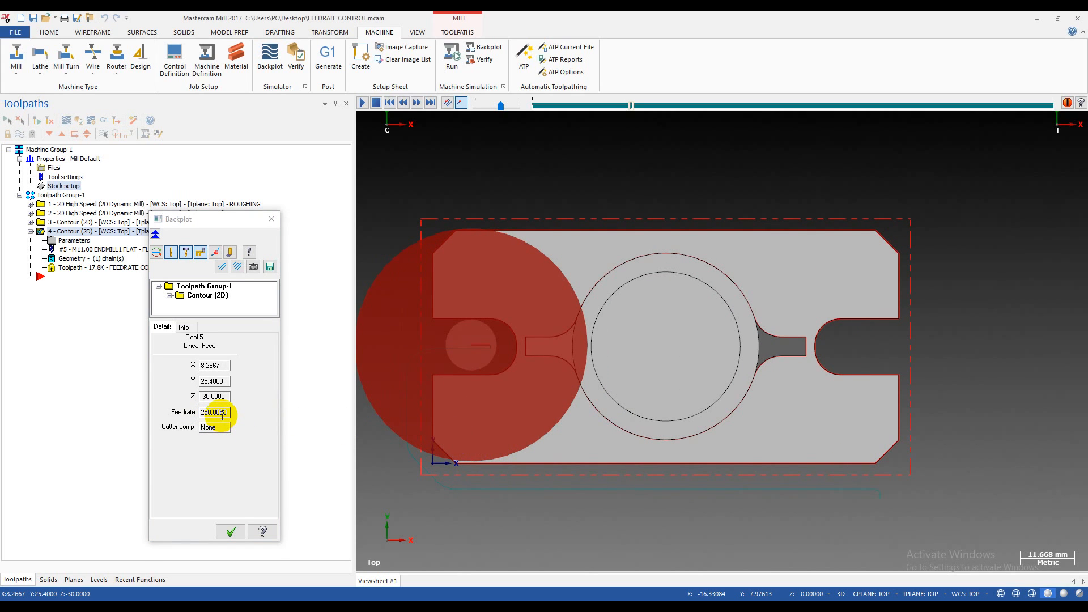
key(s)
key(s)
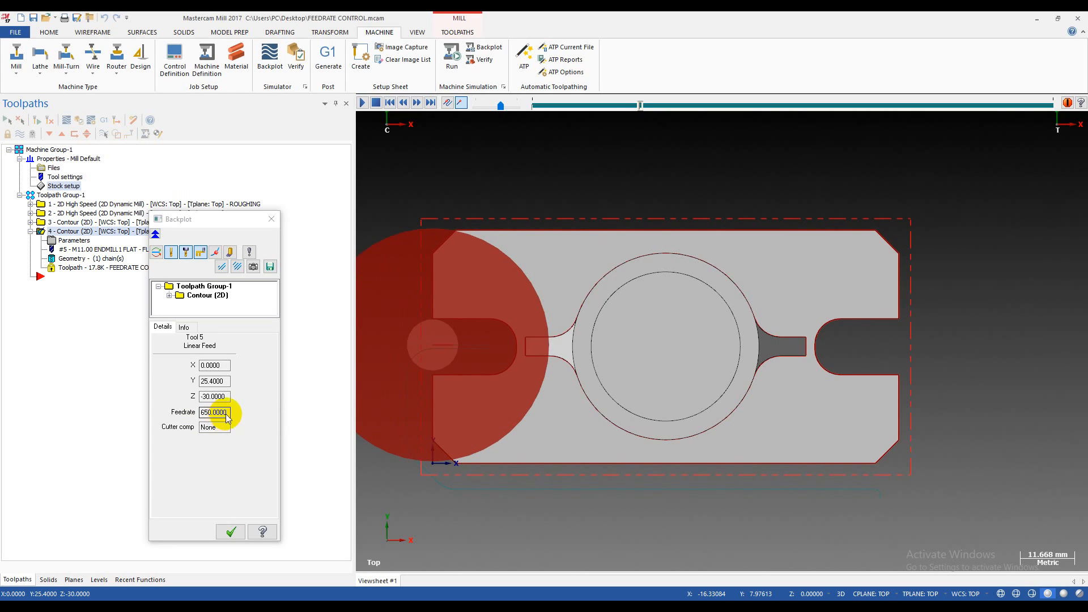
Step: Step the backplot around the outer corner arcs, checking how the feedrate changes, and close the backplot
scroll(961, 405, down, 3)
scroll(642, 372, up, 2)
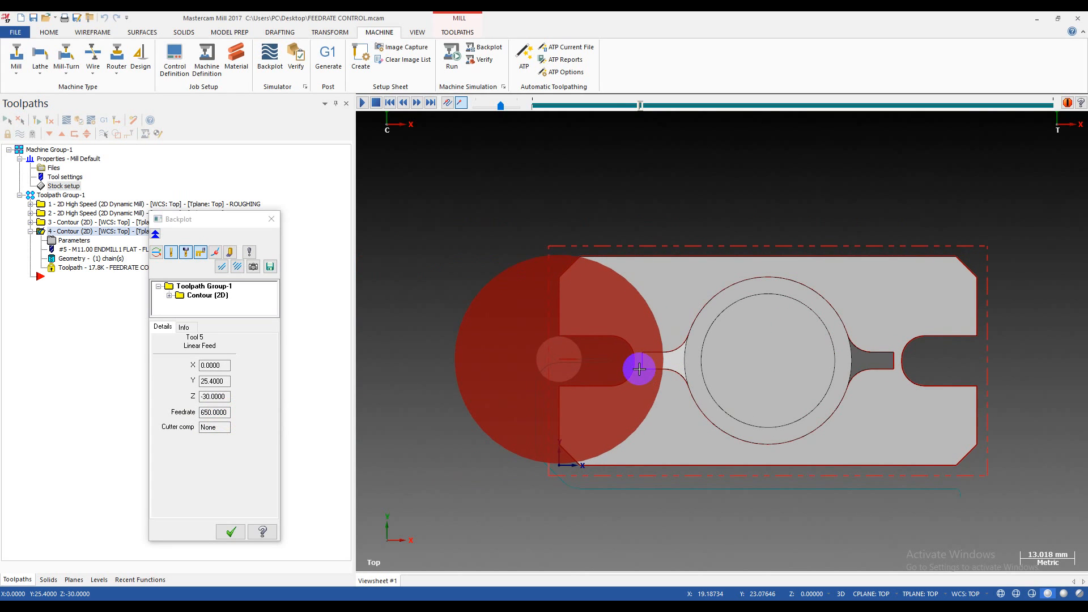
key(s)
key(s)
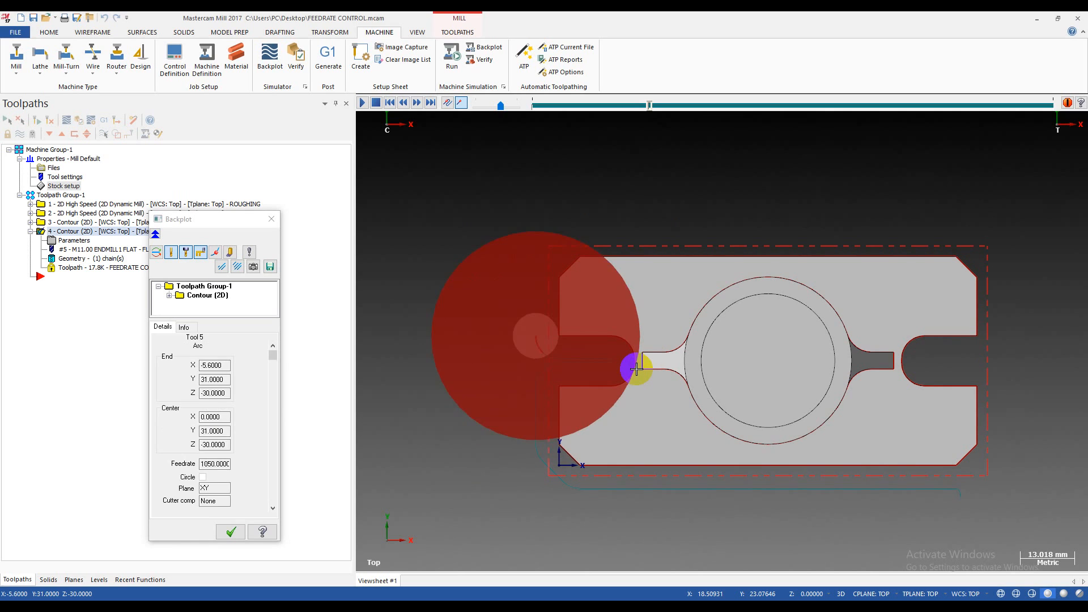
key(s)
key(s)
key(s)
key(s)
key(s)
key(s)
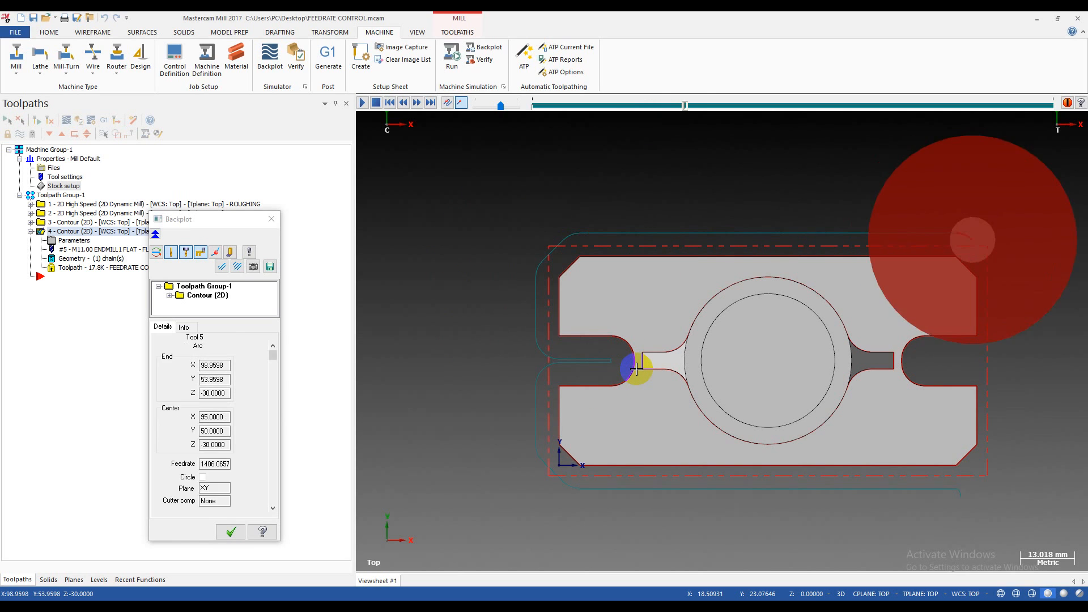
key(Escape)
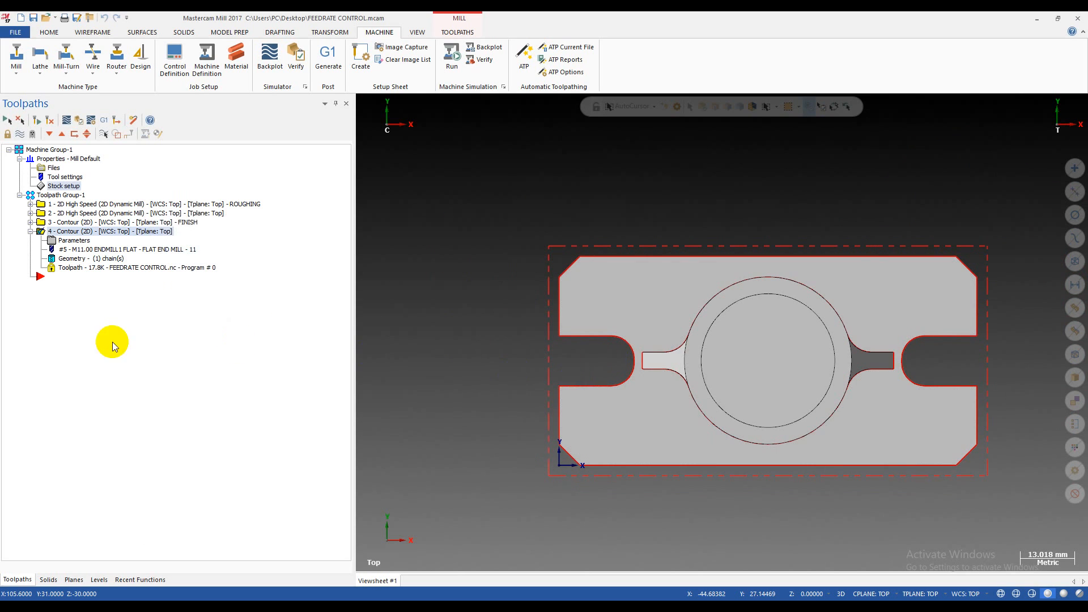
Step: Run Highfeed machining on the FINISH contour operation with the same parameters and keep the optimized result
click(30, 222)
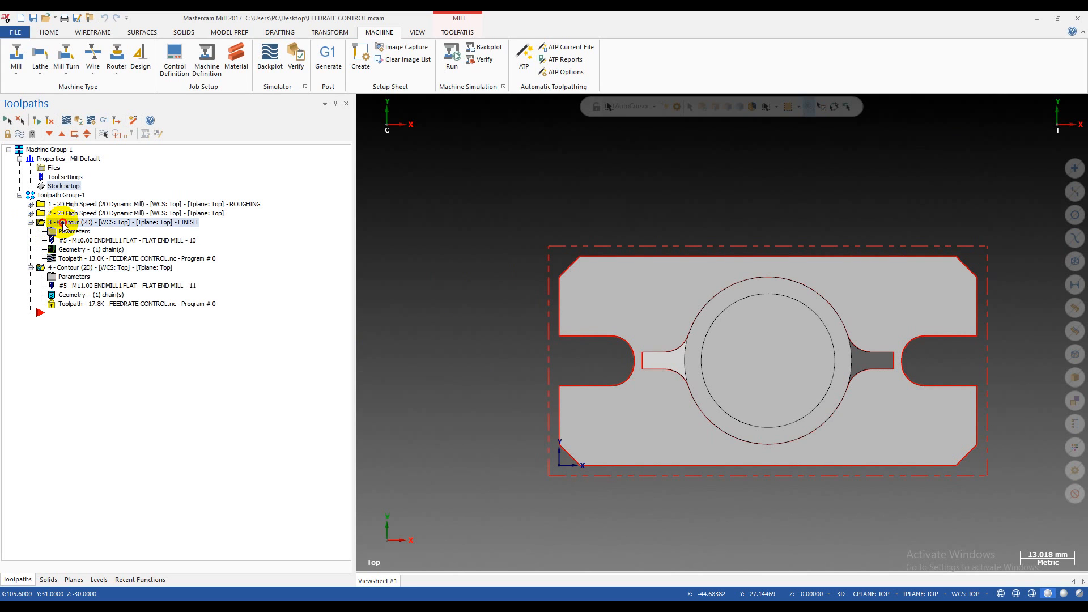
click(114, 121)
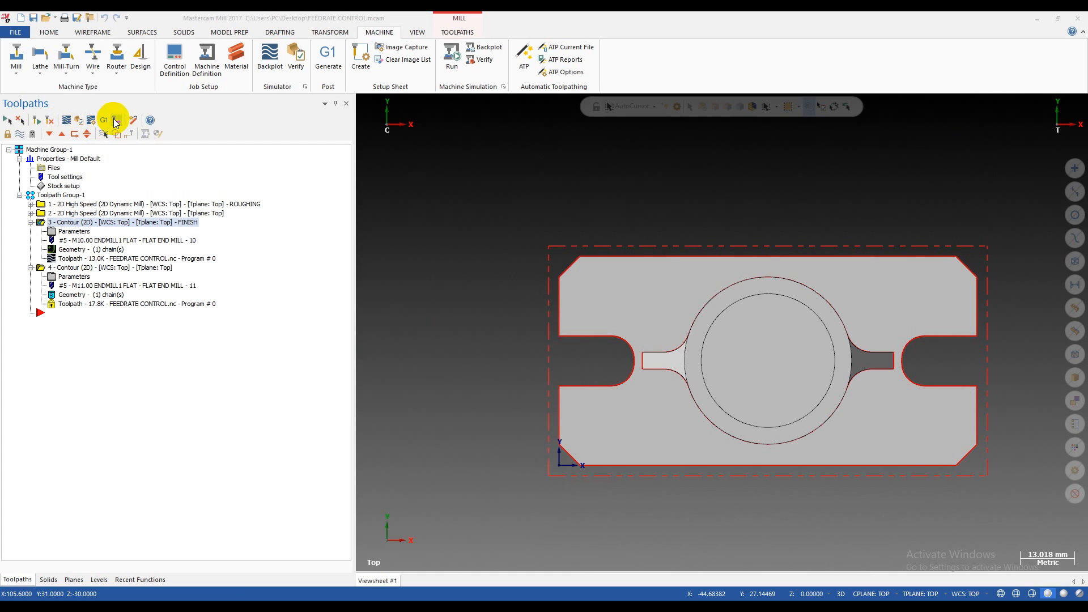
click(275, 403)
click(53, 155)
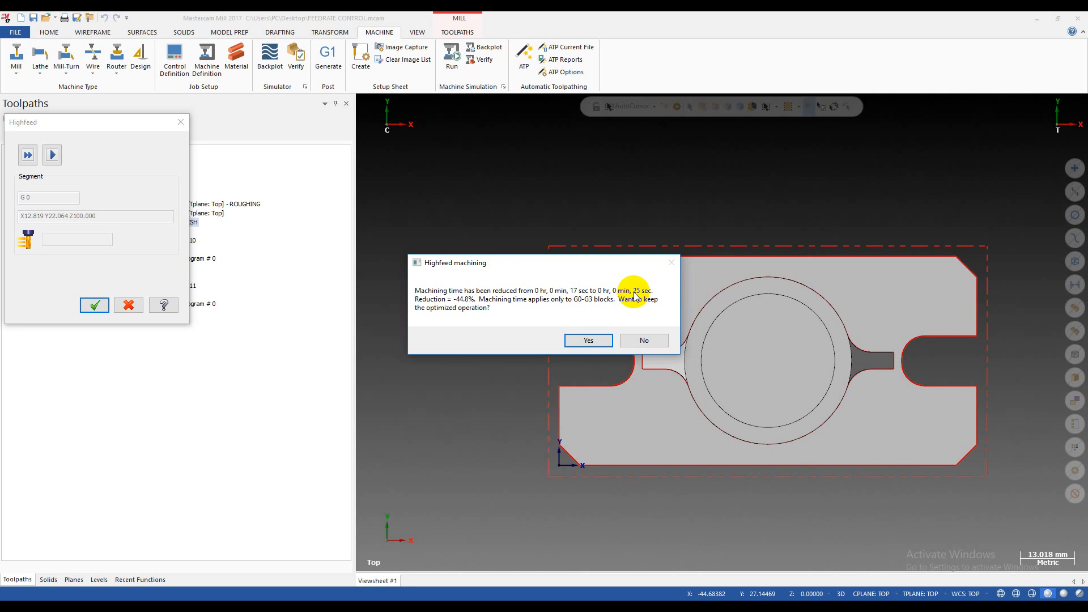
click(588, 340)
click(95, 305)
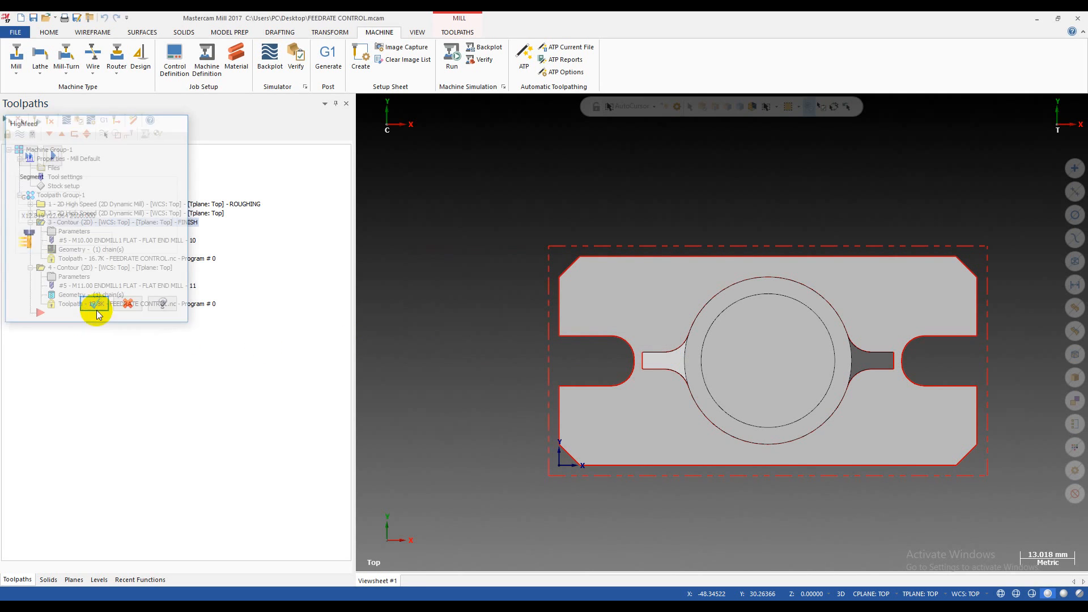
Step: Backplot the optimized FINISH contour and step through its lead-in to the first linear move along the narrow rib
click(75, 259)
scroll(741, 317, up, 1)
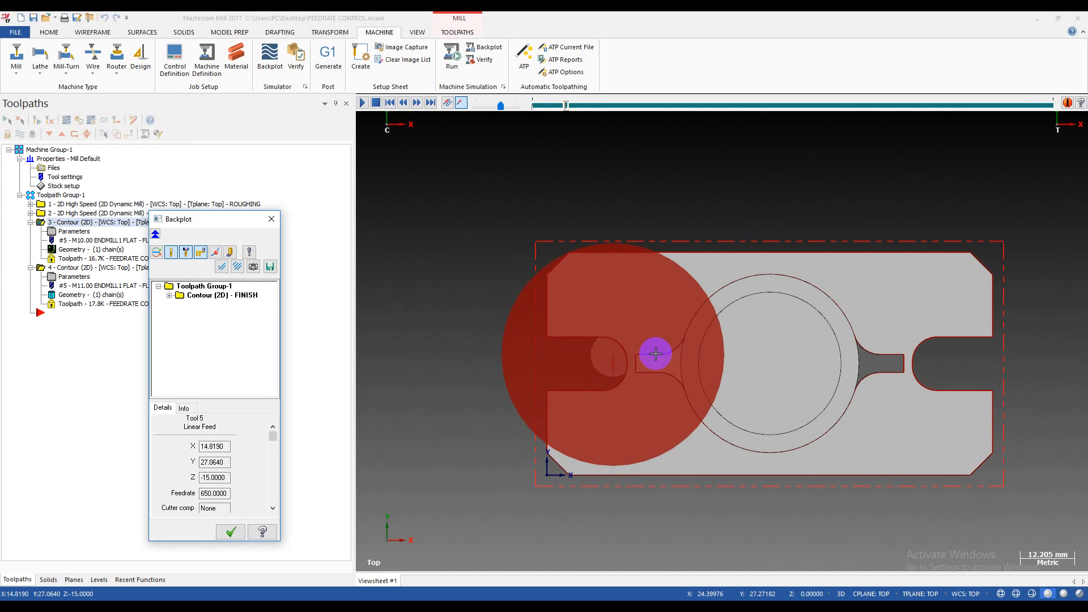
scroll(656, 354, up, 3)
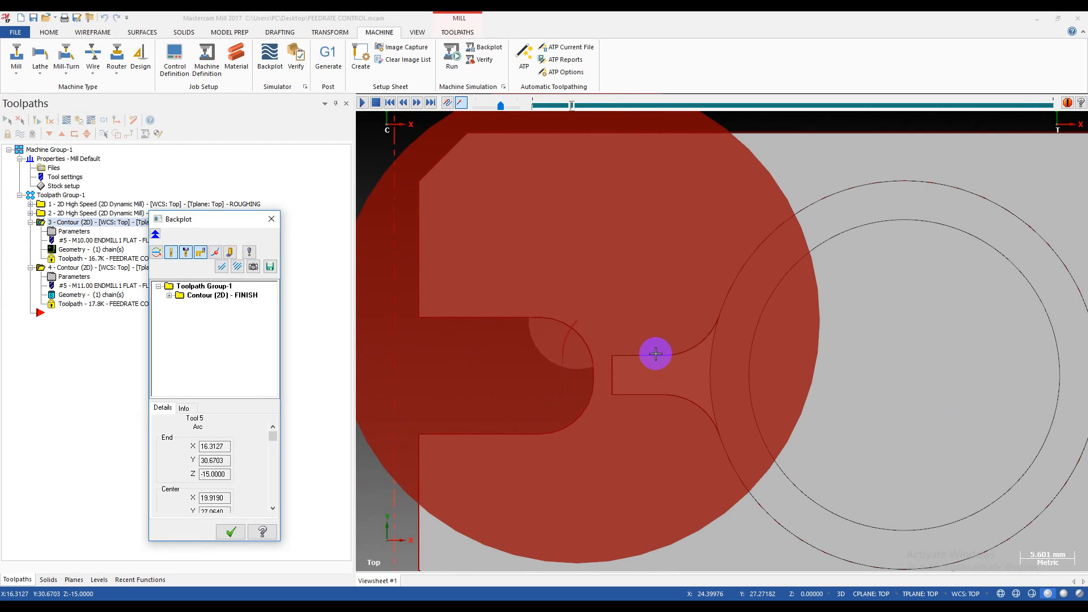
key(s)
key(s)
scroll(668, 330, down, 4)
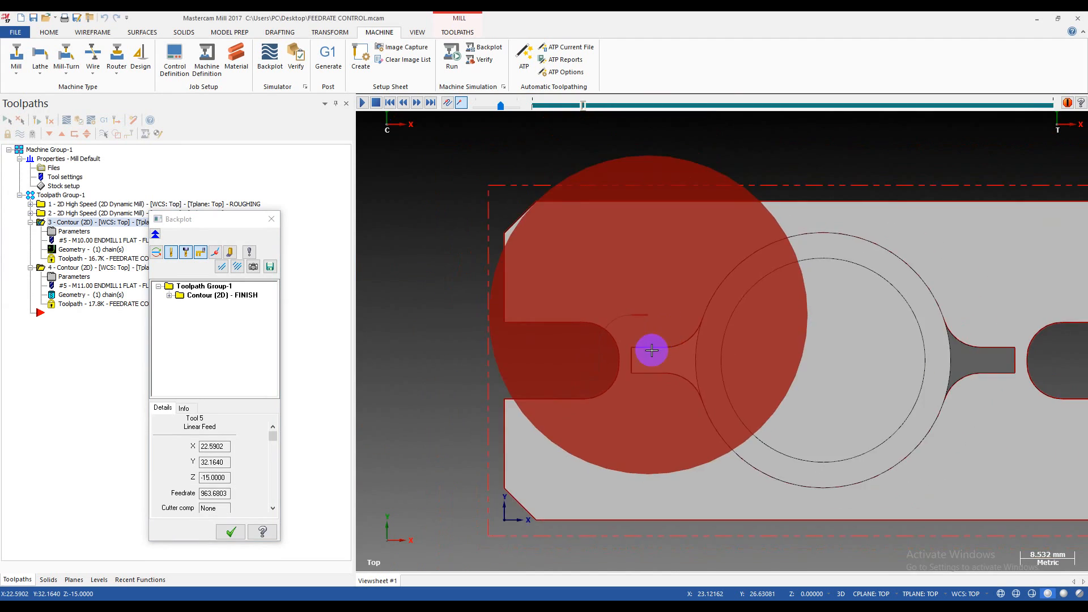
Step: Examine in a 3D view the feedrates of the moves along the rib and into its fillet arc
middle_drag(652, 350, 724, 321)
scroll(658, 339, up, 2)
scroll(658, 338, up, 3)
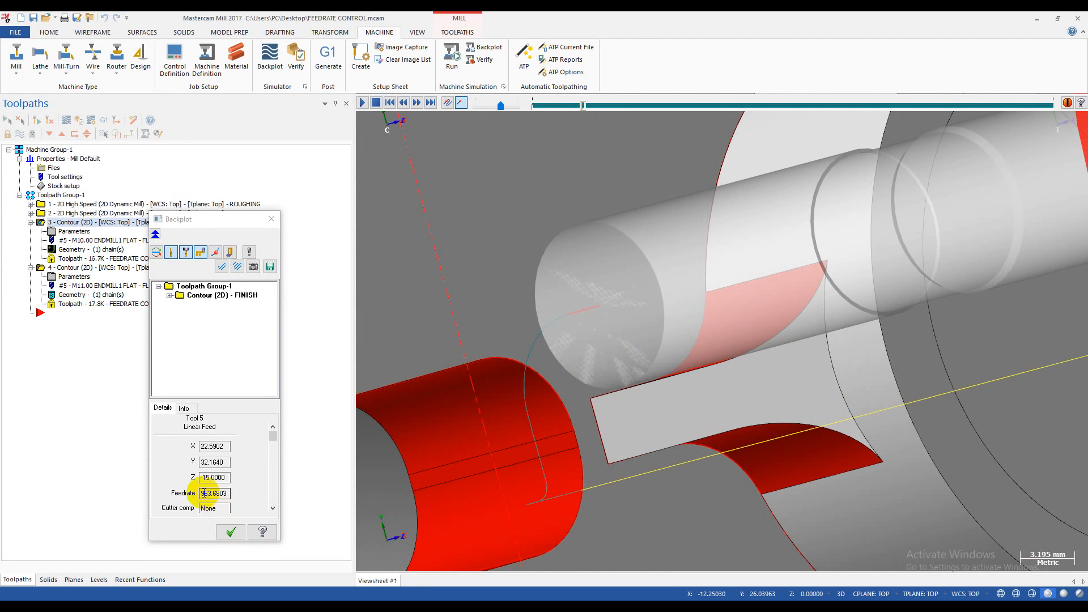
drag(204, 493, 220, 493)
scroll(645, 349, down, 1)
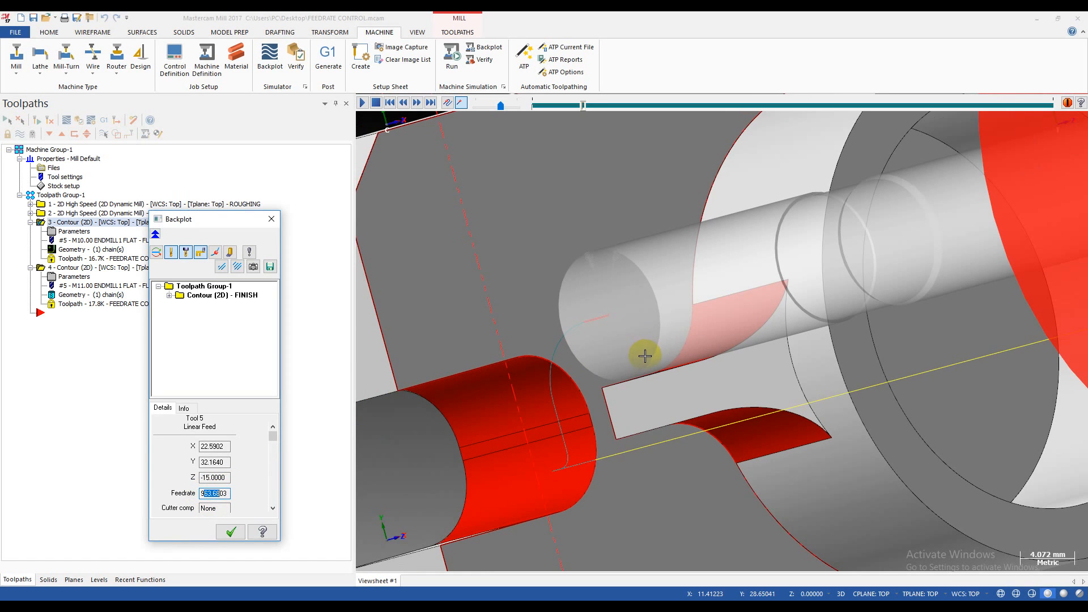
middle_drag(645, 355, 631, 357)
key(s)
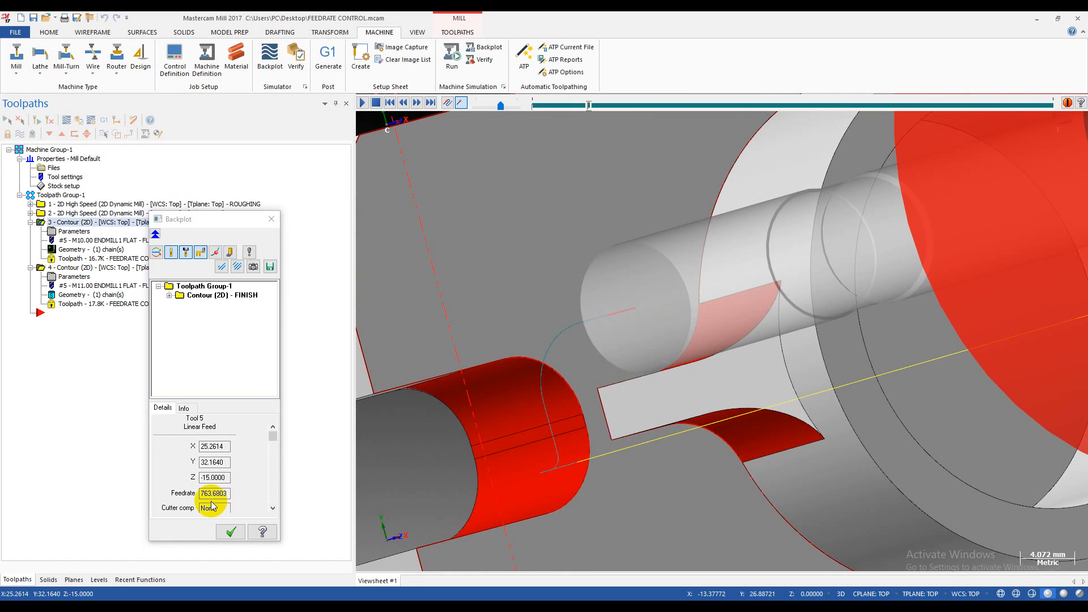
key(s)
drag(272, 436, 274, 479)
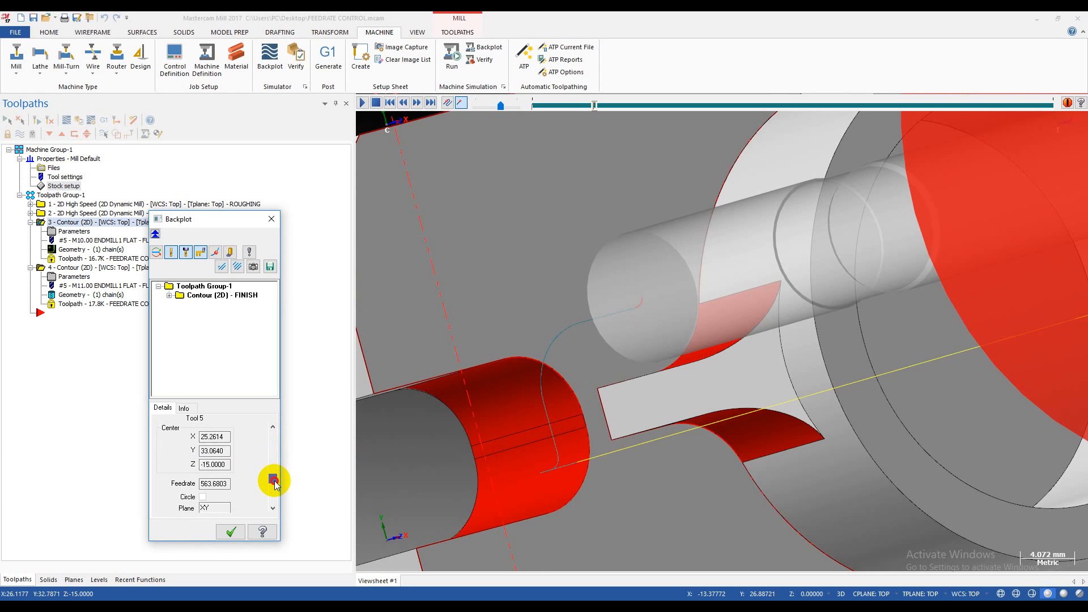
drag(203, 482, 229, 483)
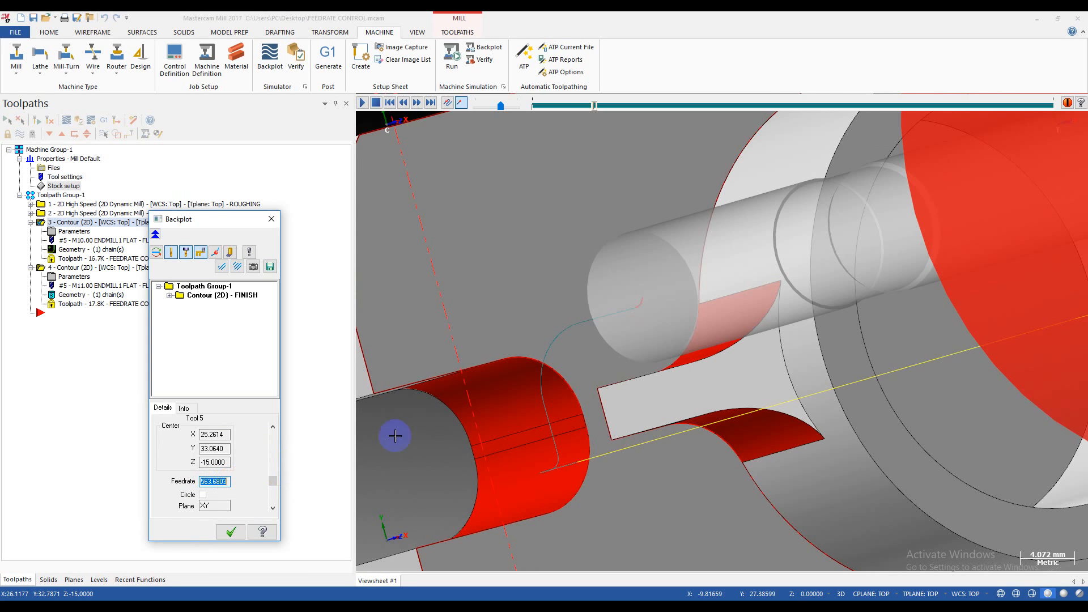
Step: Step the FINISH contour backplot around the boss to the opposite rib, checking how the feedrate changes on the arcs
scroll(777, 339, down, 3)
middle_drag(748, 365, 703, 340)
key(s)
key(s)
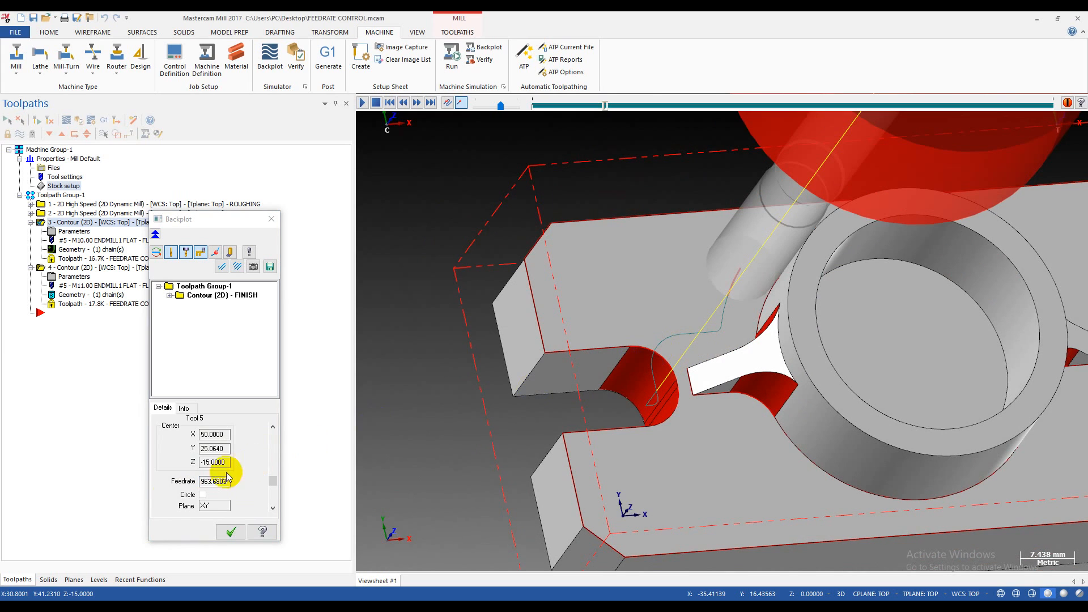
key(s)
key(s)
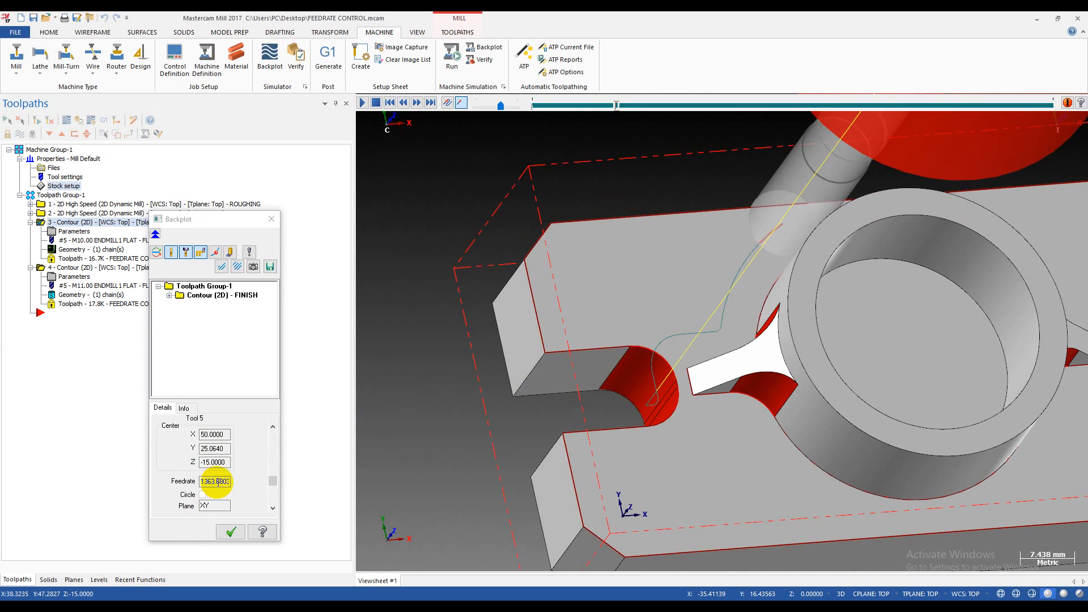
key(s)
scroll(497, 377, down, 2)
key(s)
key(s)
key(s)
key(s)
key(s)
key(s)
key(s)
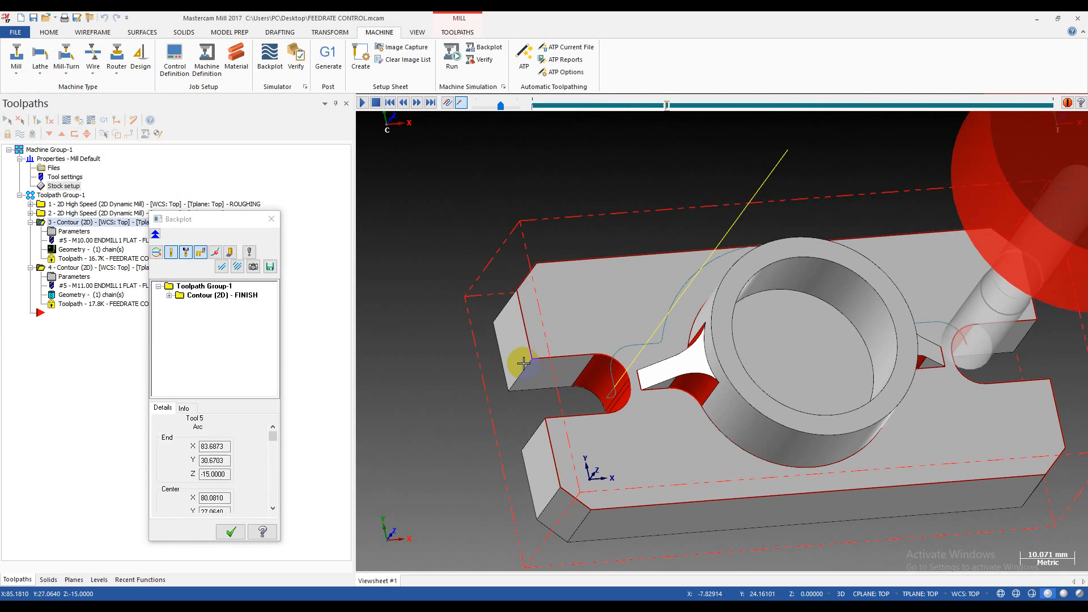
Step: Step the backplot from the opposite rib back around the boss to the first rib's fillet and close the backplot
key(s)
key(s)
key(s)
key(s)
key(s)
key(s)
key(s)
key(s)
key(s)
key(s)
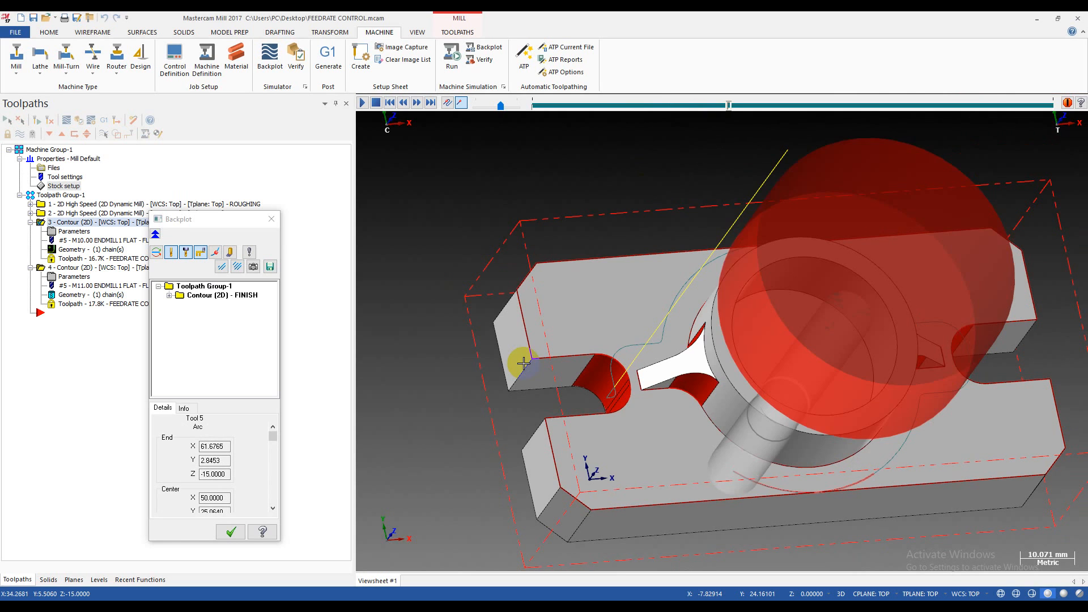
key(s)
key(s)
key(s)
key(s)
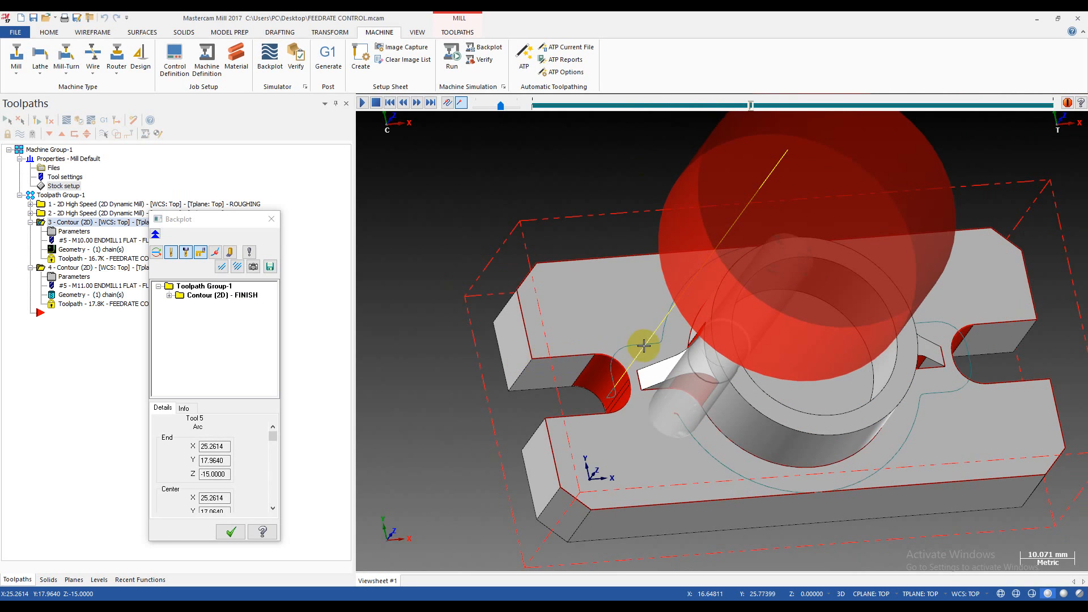
key(Escape)
scroll(643, 342, down, 2)
key(alt+1)
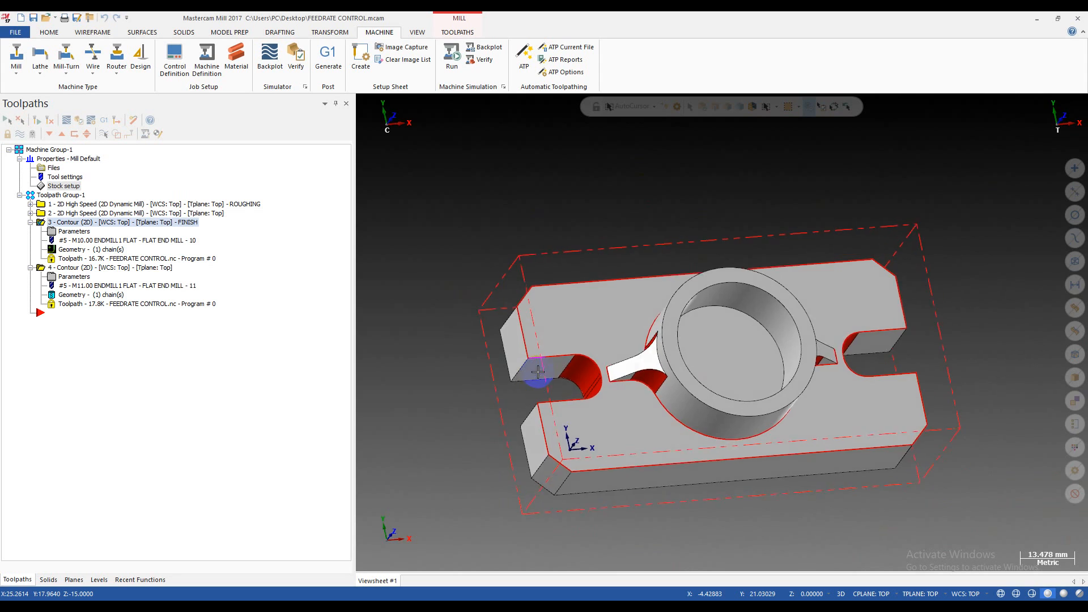
Step: Return to the top view, collapse both contour operations and select only the 2D Dynamic Mill ROUGHING operation
scroll(537, 371, up, 2)
scroll(498, 395, down, 2)
middle_drag(492, 397, 540, 362)
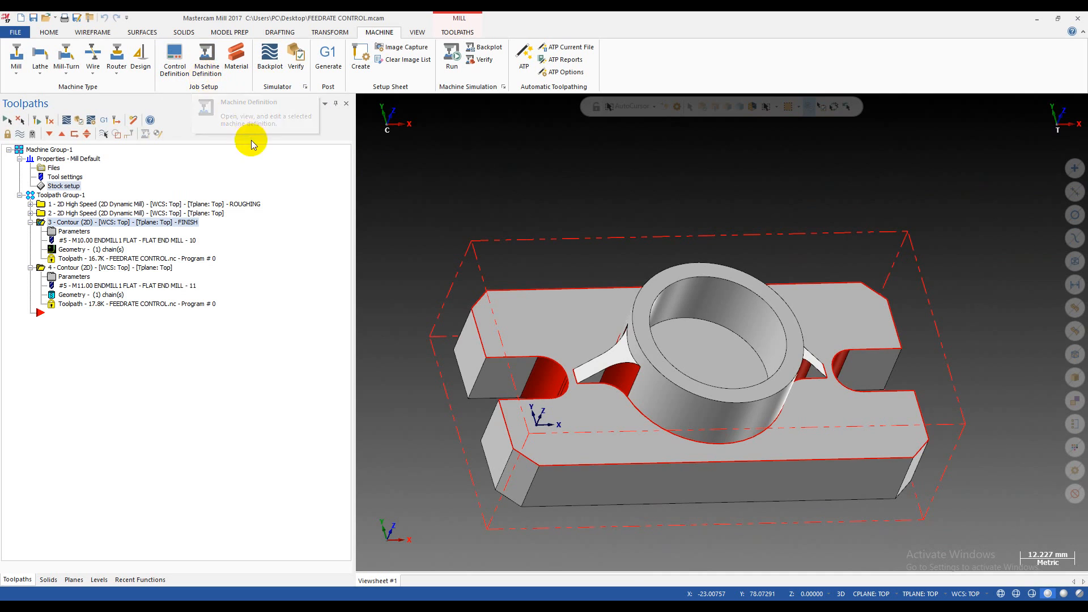
key(alt+1)
click(30, 222)
click(30, 231)
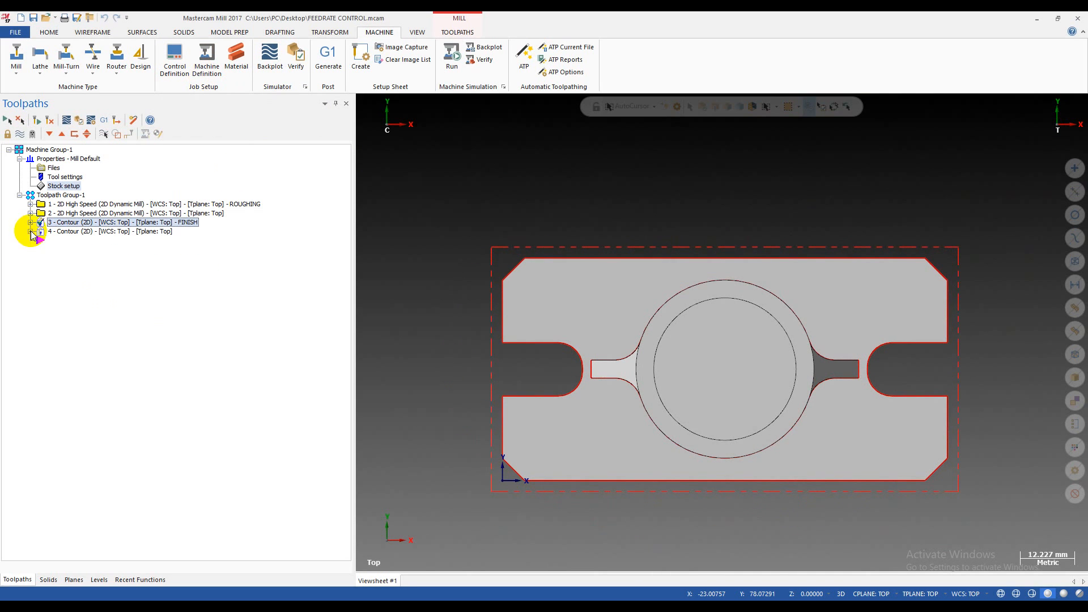
click(39, 212)
click(39, 204)
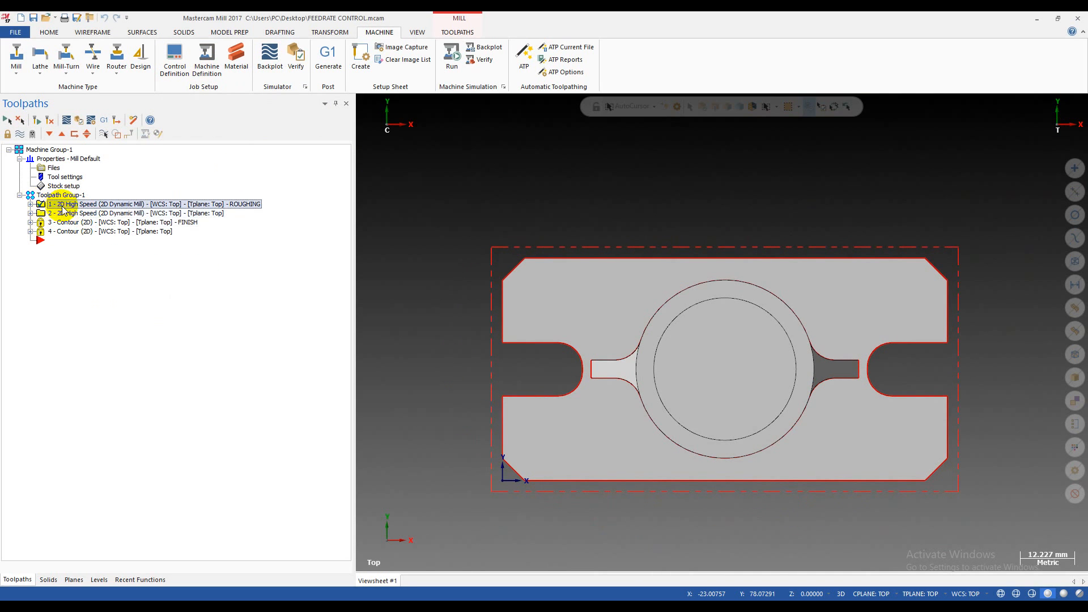
click(30, 204)
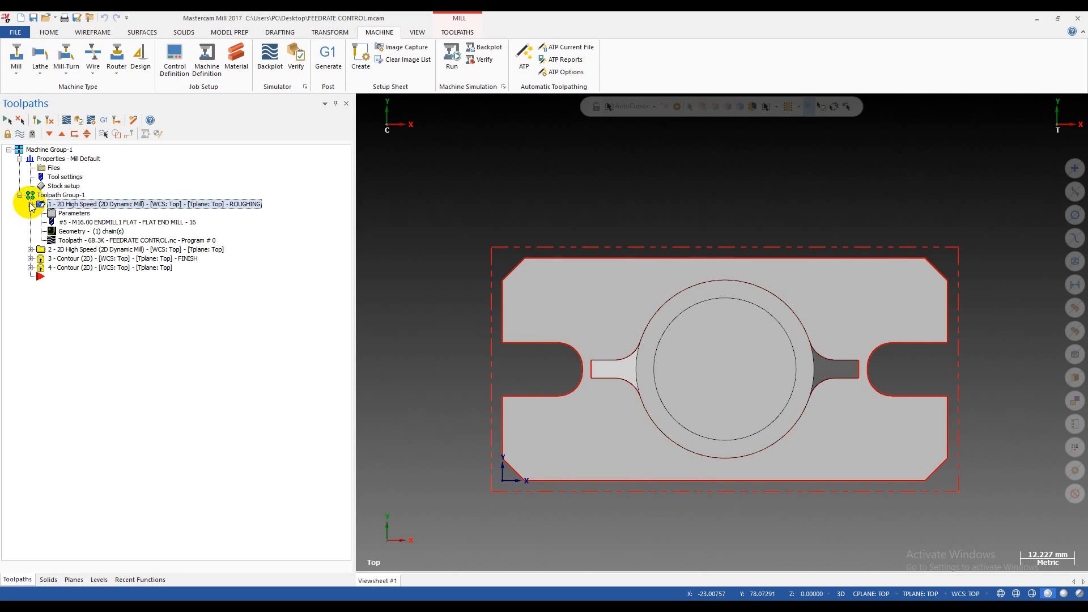
click(369, 197)
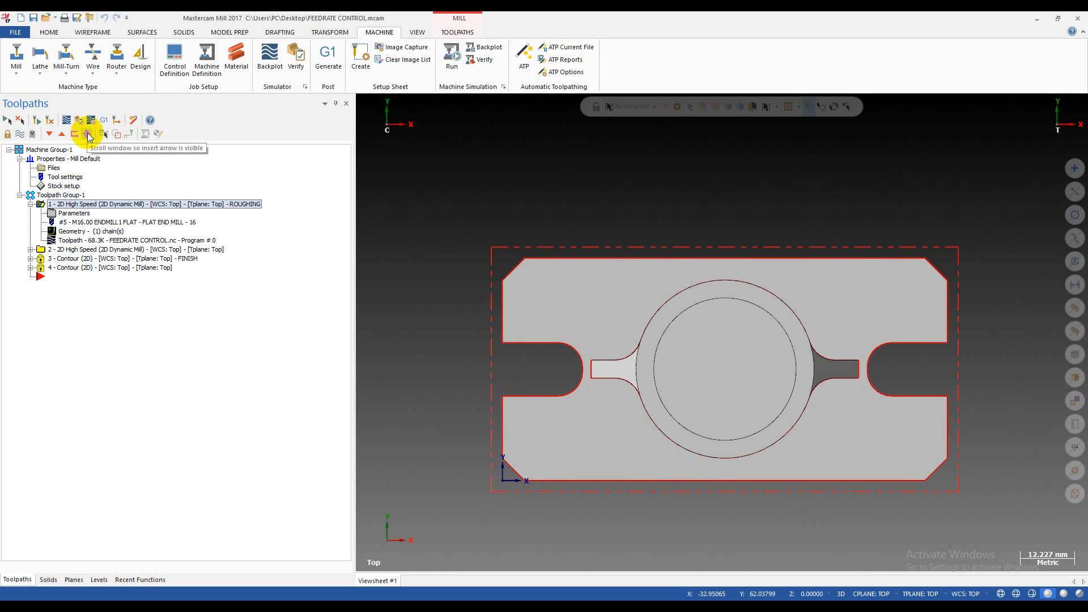
click(30, 204)
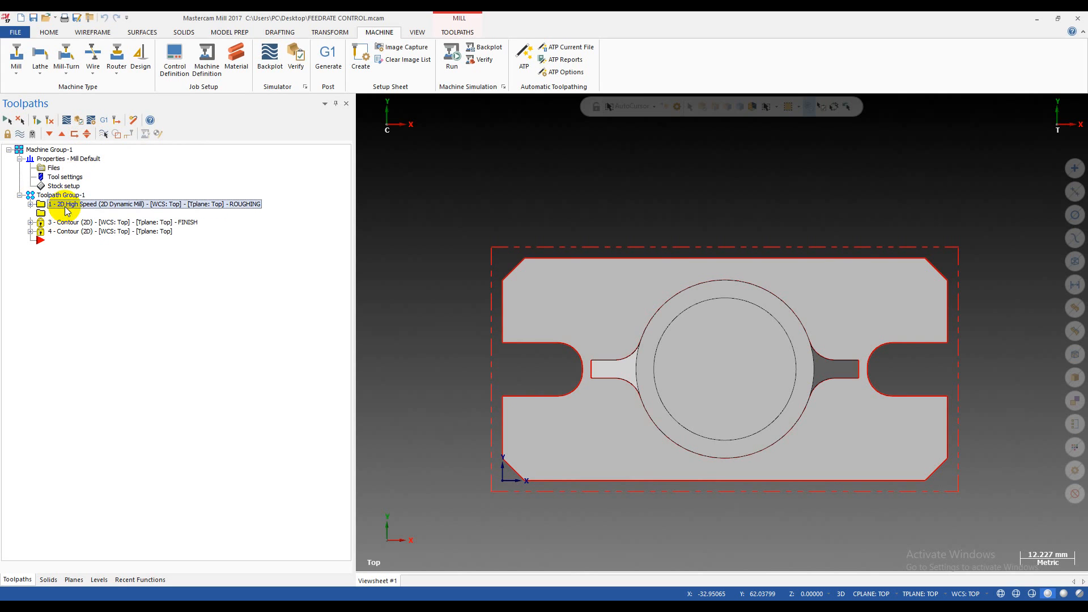
Step: Start Highfeed machining on the ROUGHING operation, optimize for roughing and finishing, and review the feed rate limits, scale factors and stock setup
click(118, 122)
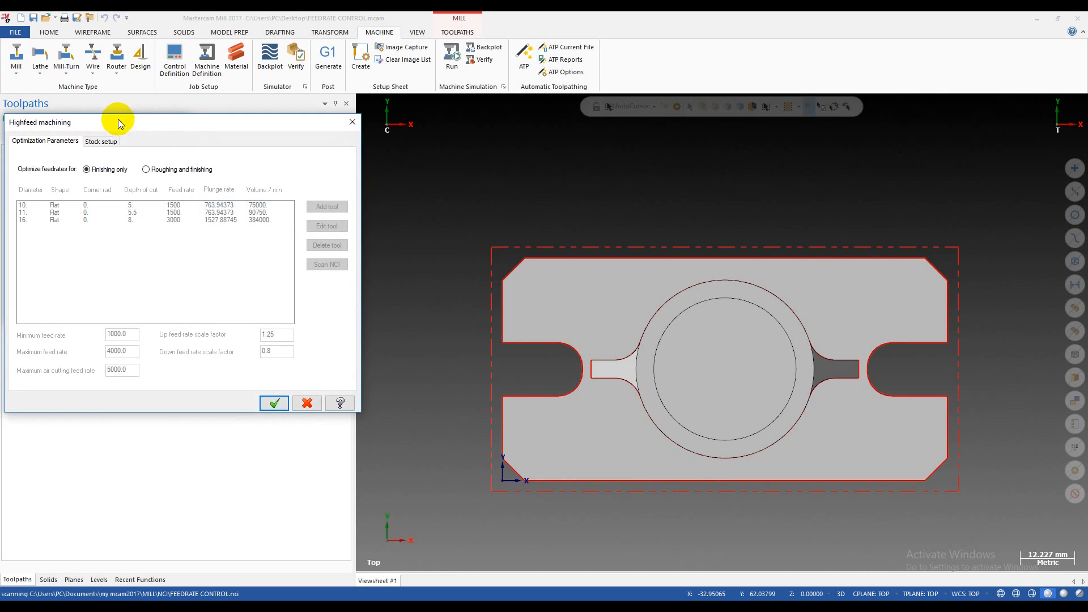
click(147, 170)
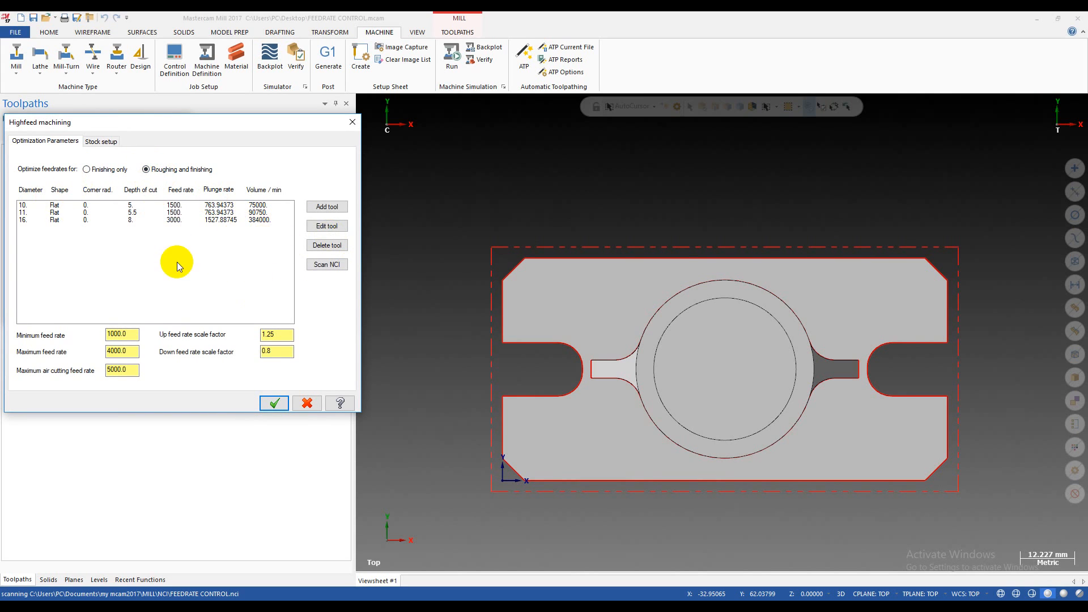
double_click(118, 335)
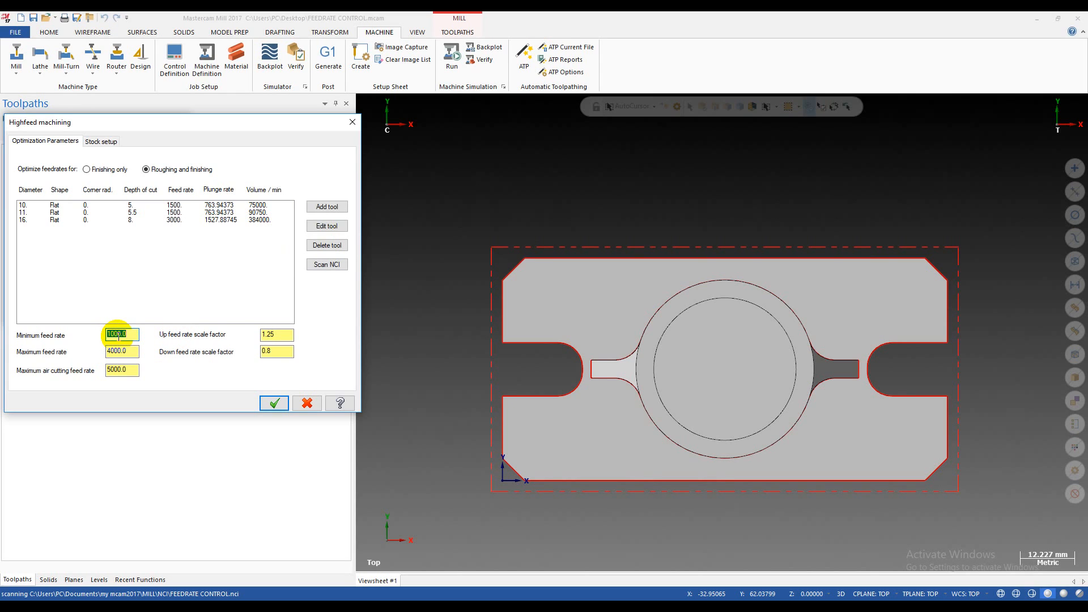
click(123, 351)
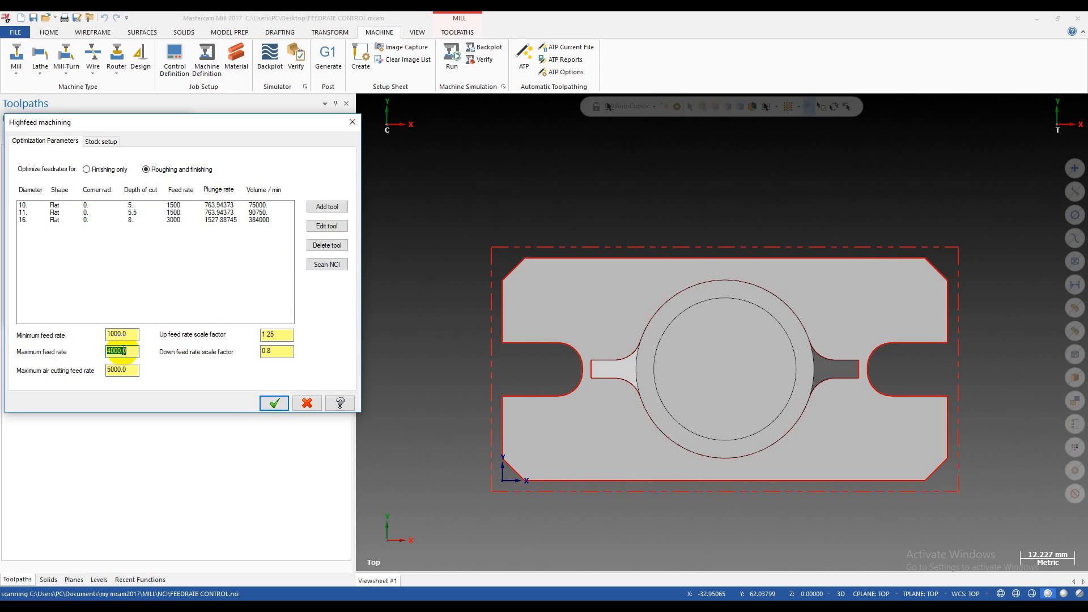
double_click(130, 371)
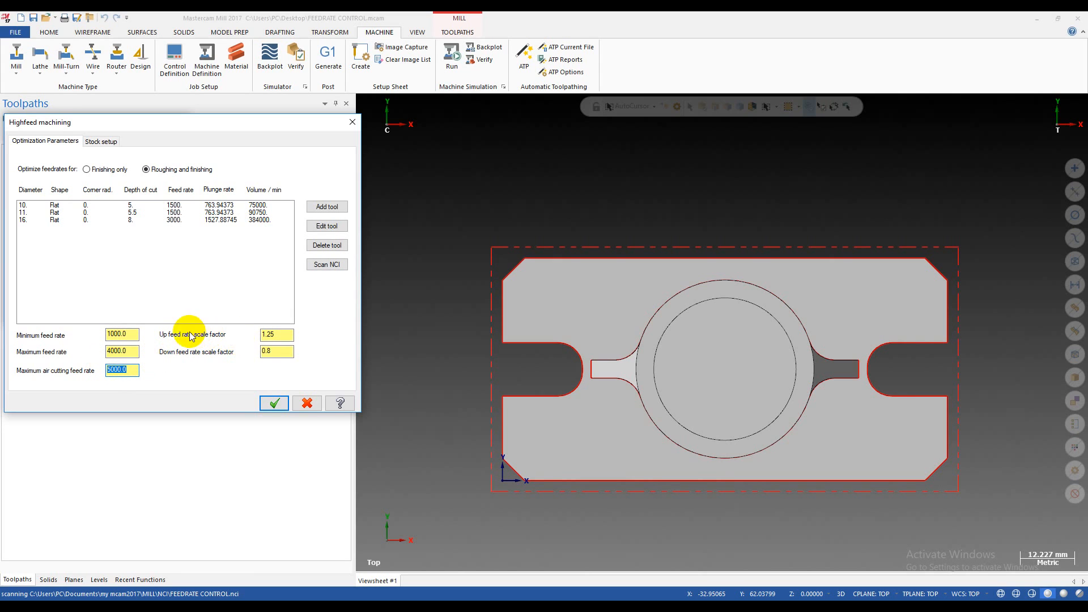
click(262, 335)
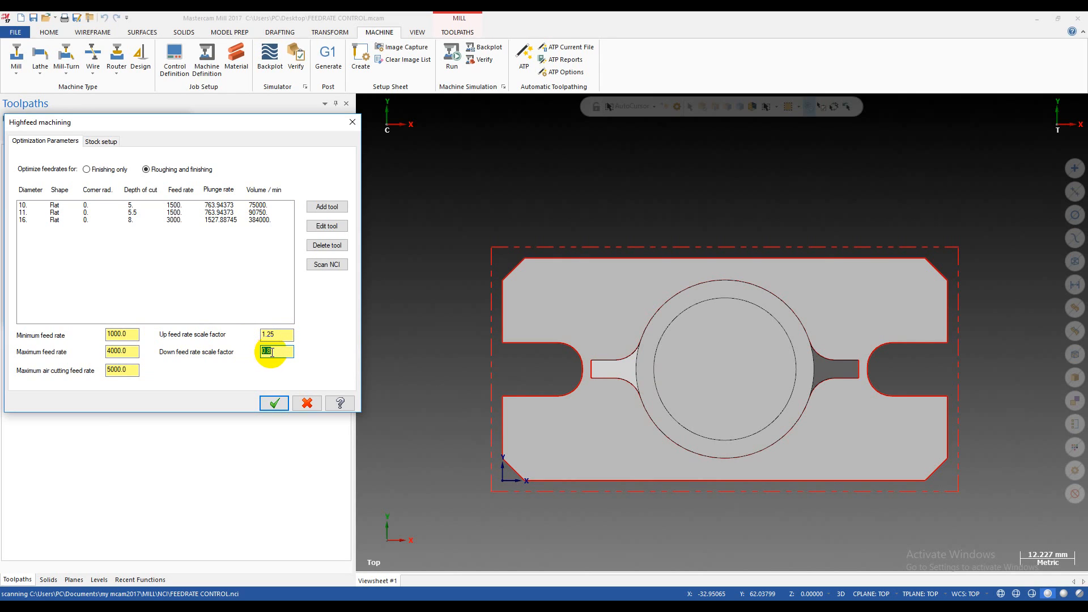
right_click(554, 388)
right_click(565, 361)
right_click(787, 169)
double_click(276, 335)
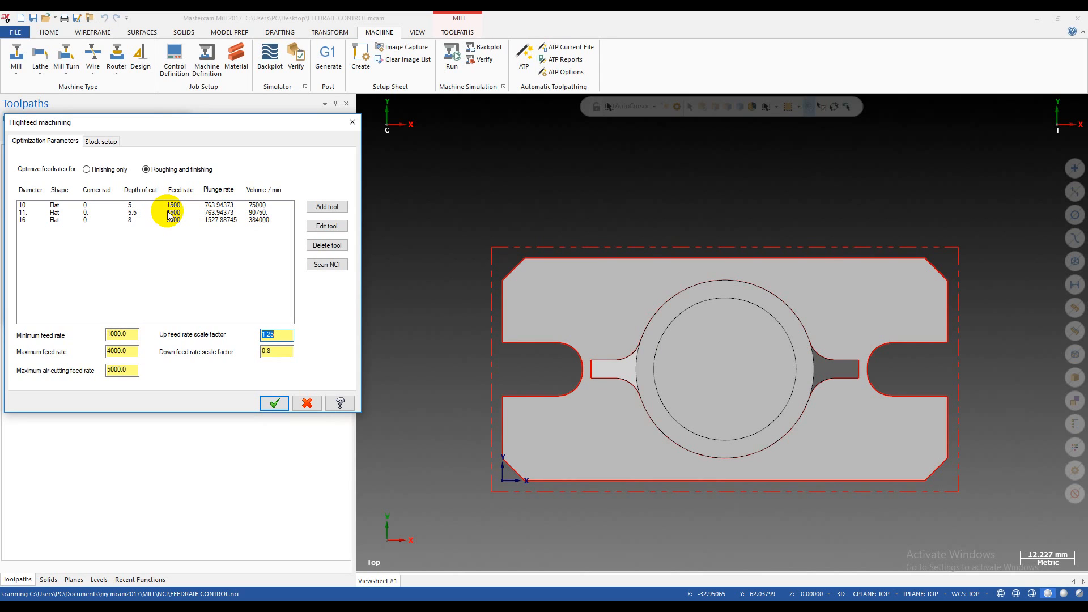
click(109, 142)
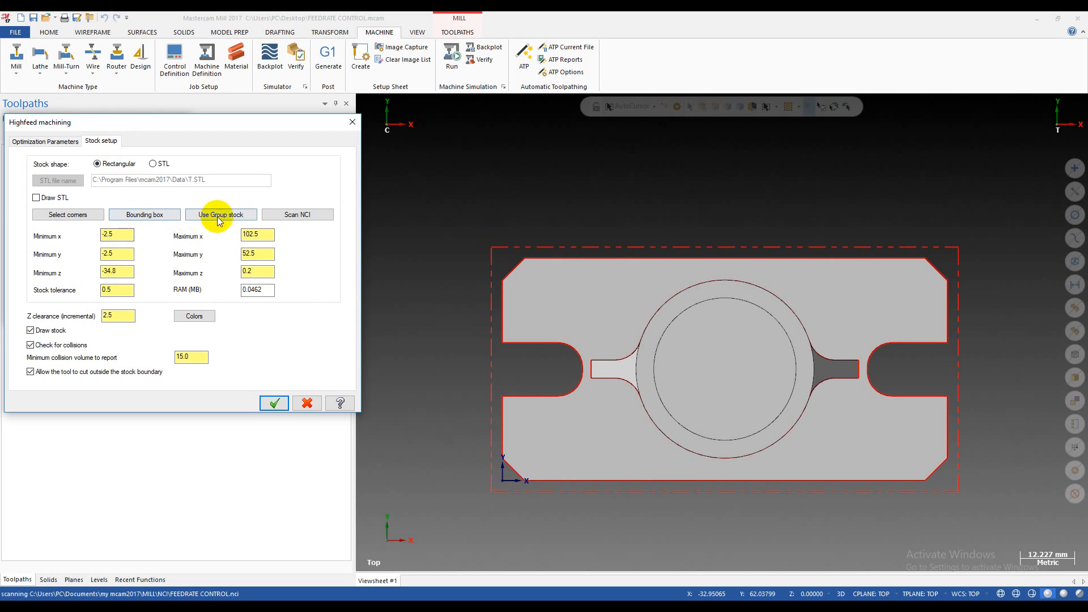
click(156, 216)
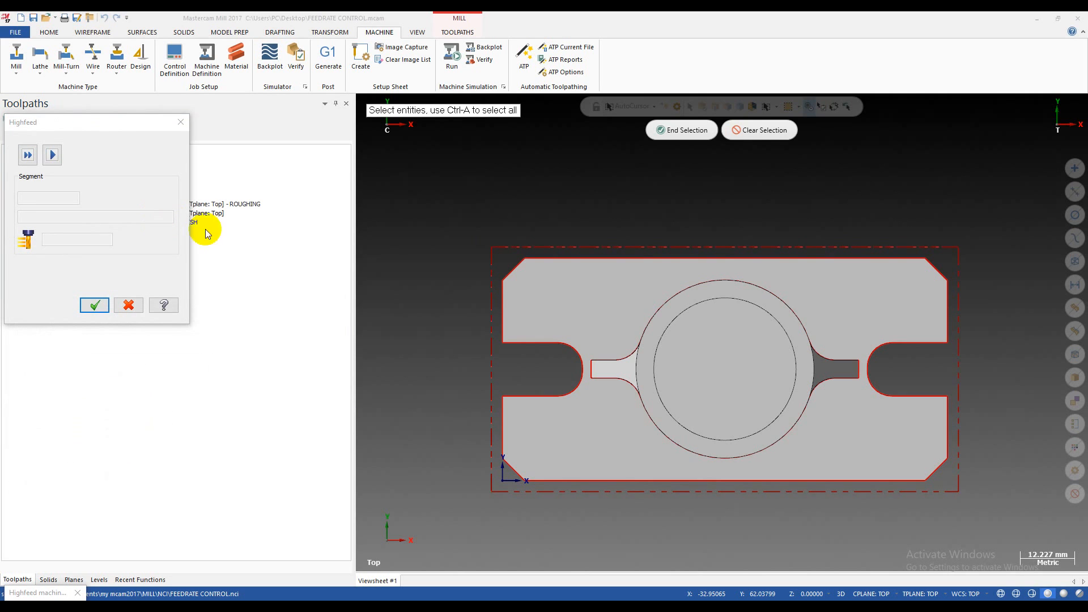
middle_drag(629, 309, 666, 227)
scroll(433, 291, down, 1)
scroll(486, 267, down, 2)
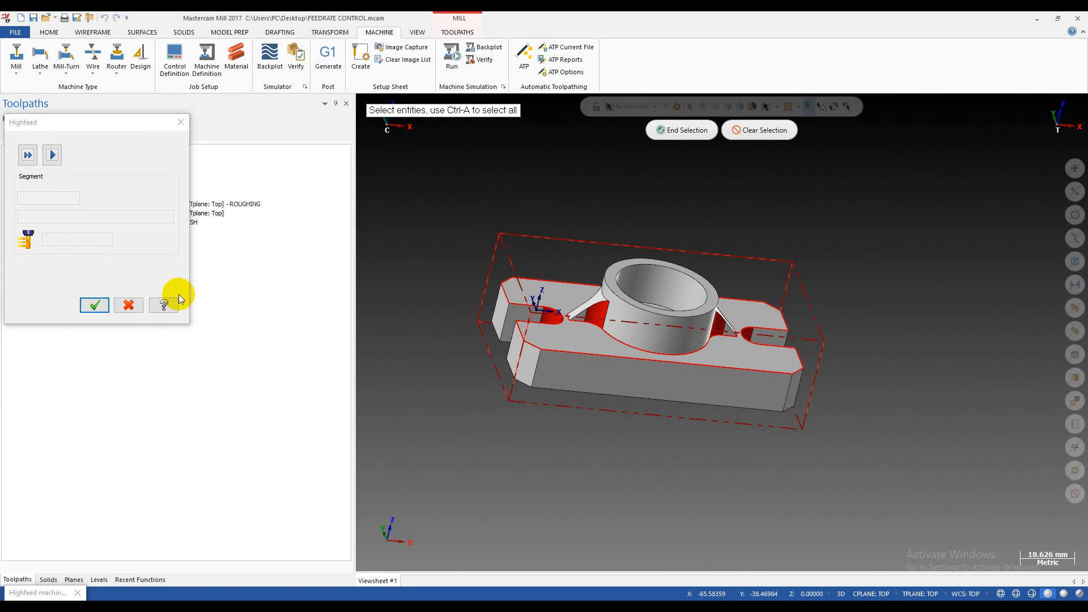
key(Escape)
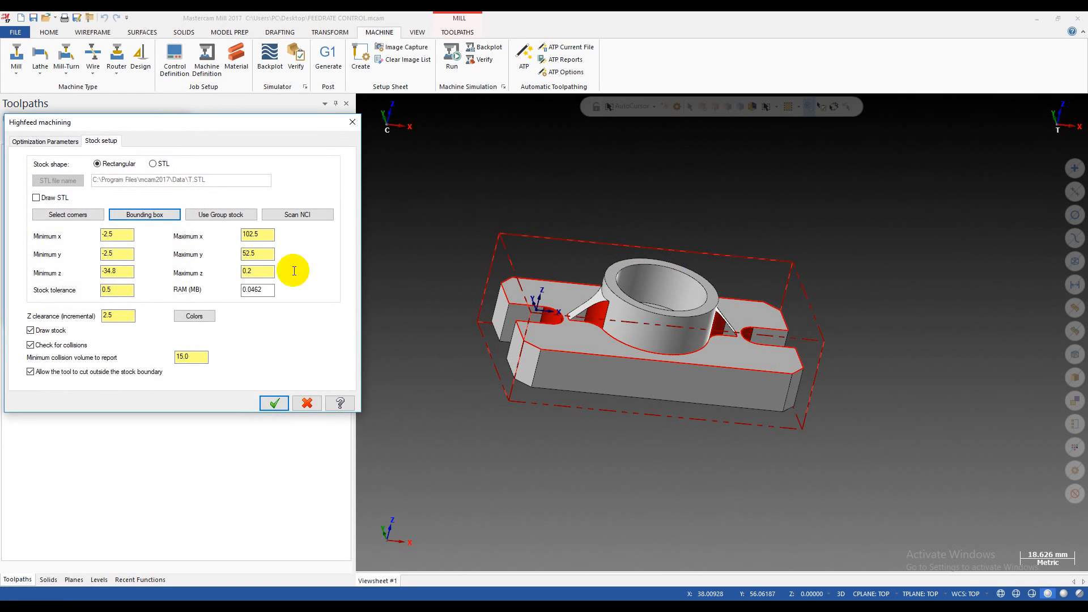
Step: Accept the Highfeed parameters, run the optimization on the ROUGHING operation and keep the optimized operation
click(274, 404)
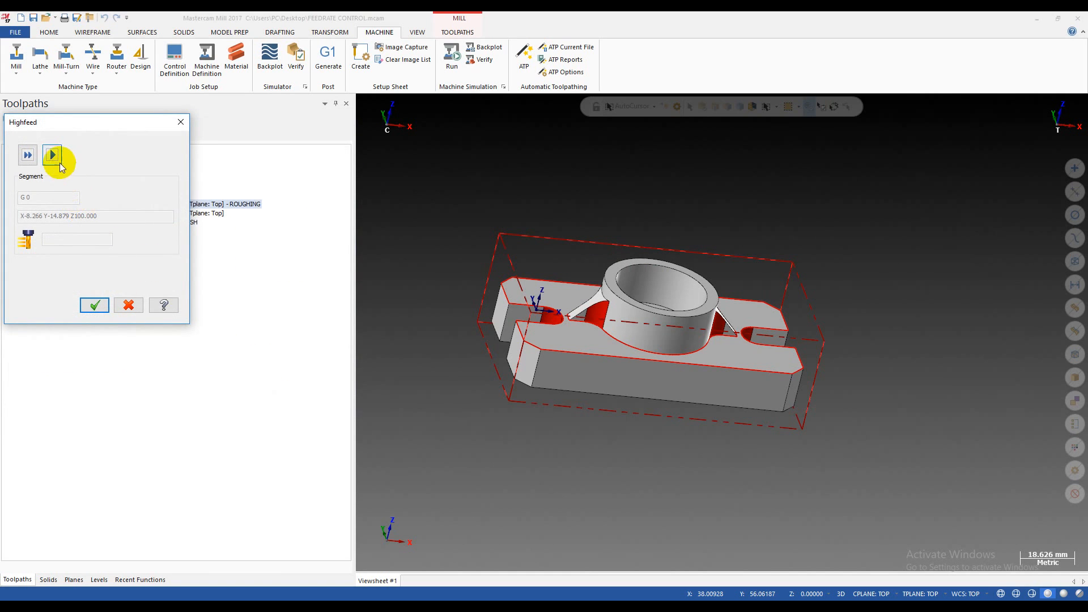
click(51, 155)
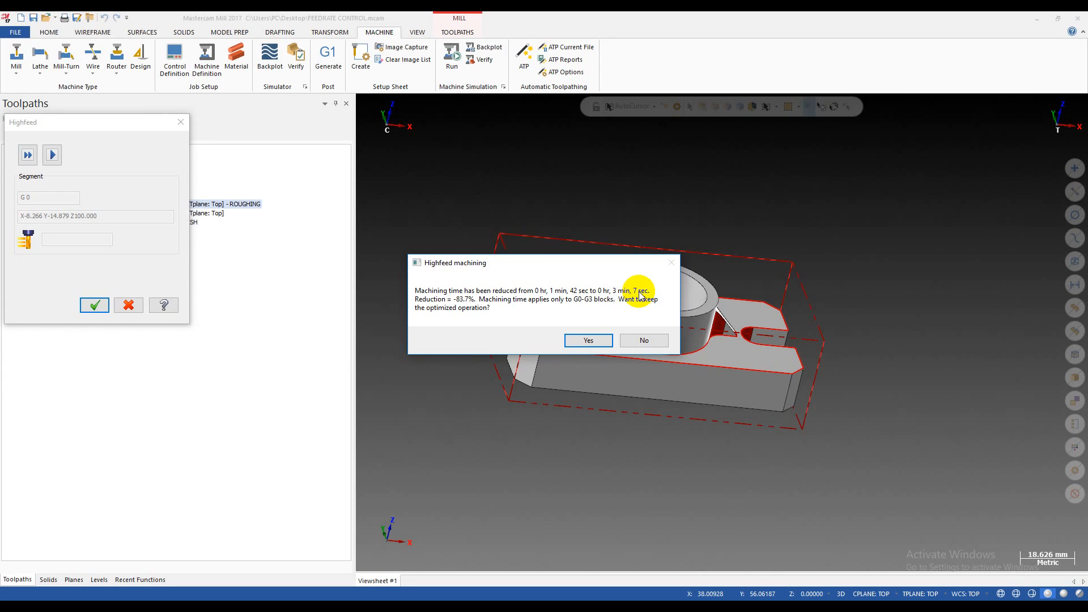
click(589, 340)
click(90, 305)
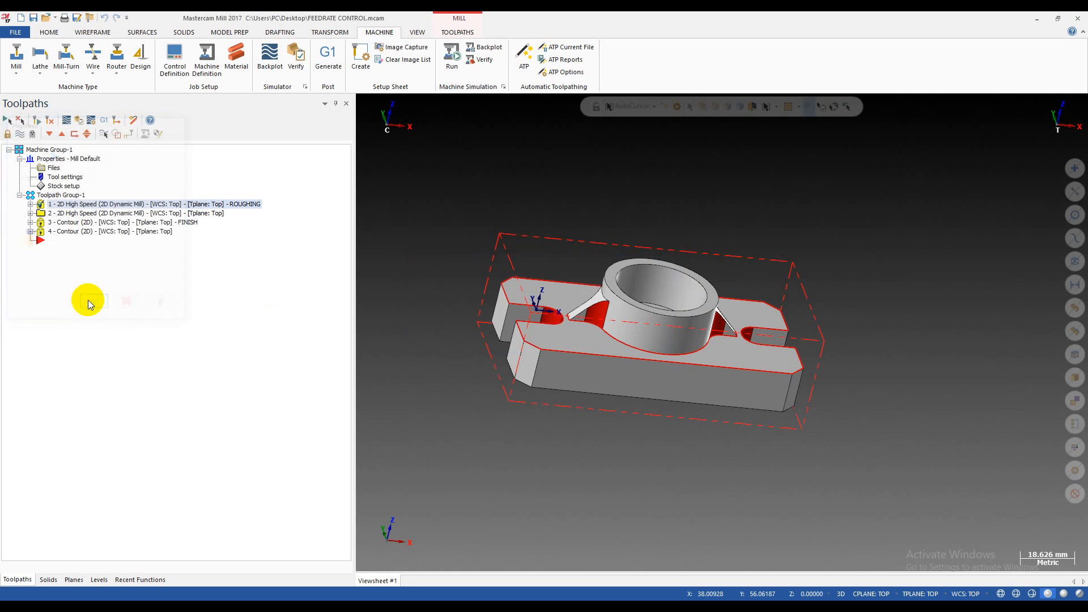
Step: Backplot the optimized ROUGHING operation and step through its entry to the first linear feed moves beside the stock
click(30, 204)
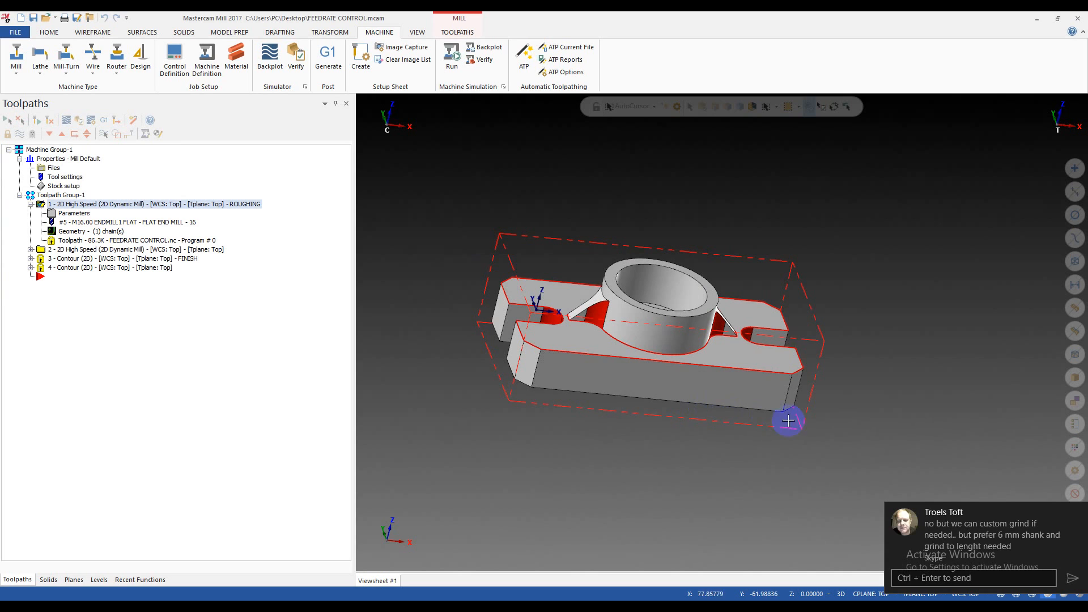
click(1079, 515)
scroll(604, 359, down, 2)
middle_drag(604, 358, 611, 385)
scroll(597, 273, up, 2)
middle_drag(600, 303, 594, 288)
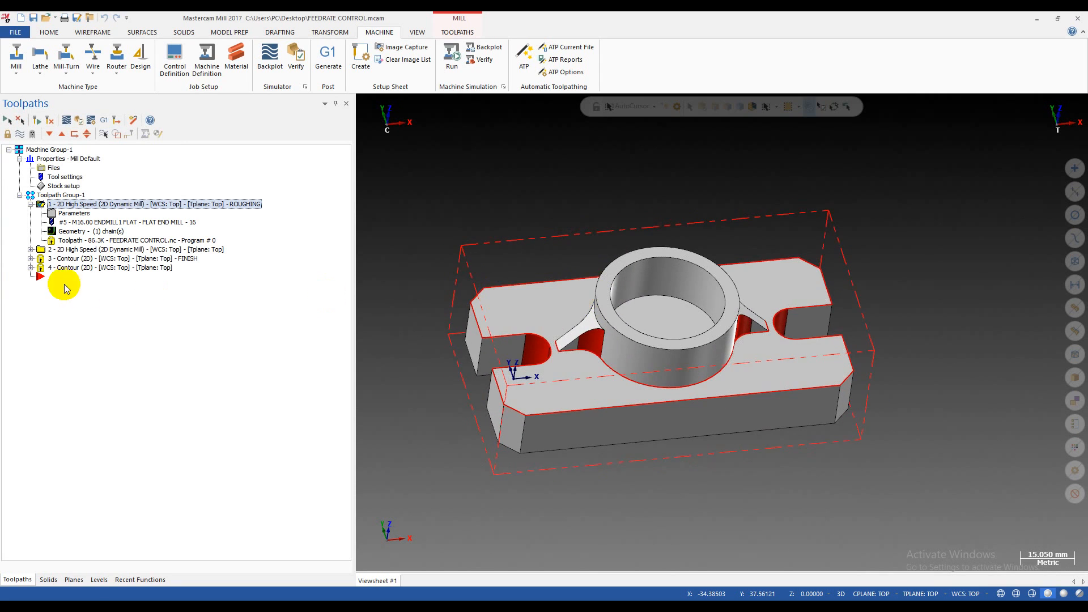
click(67, 243)
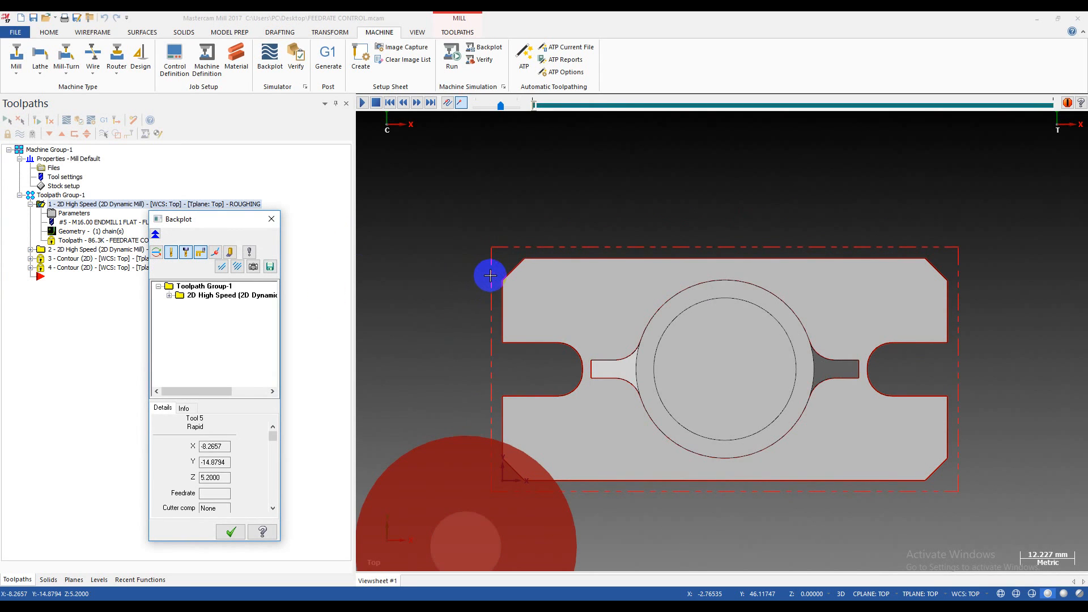
scroll(491, 276, down, 1)
scroll(491, 276, down, 1)
middle_drag(510, 360, 575, 297)
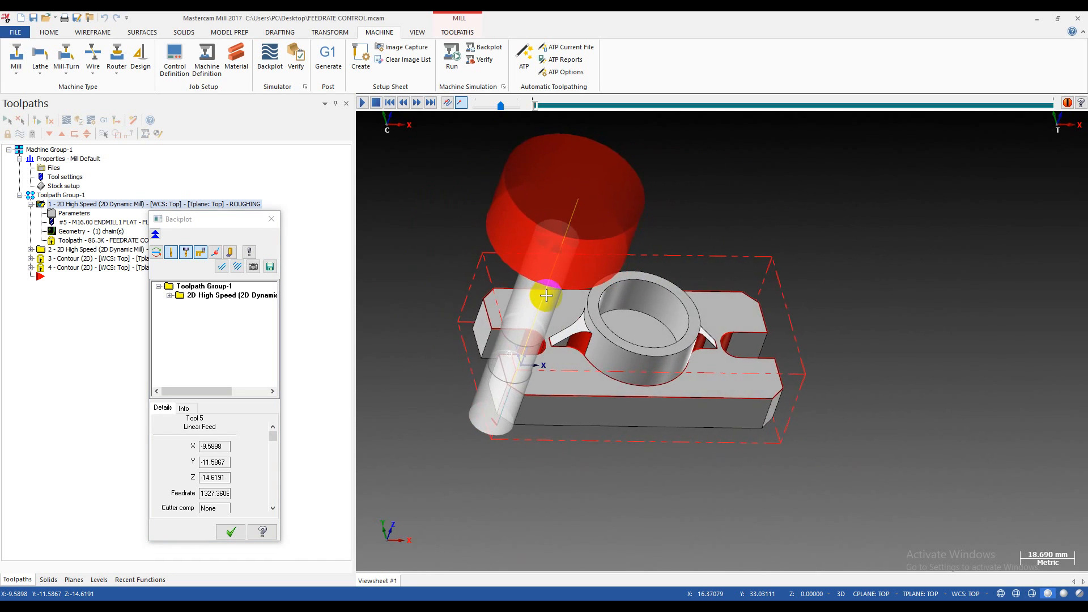
key(alt+1)
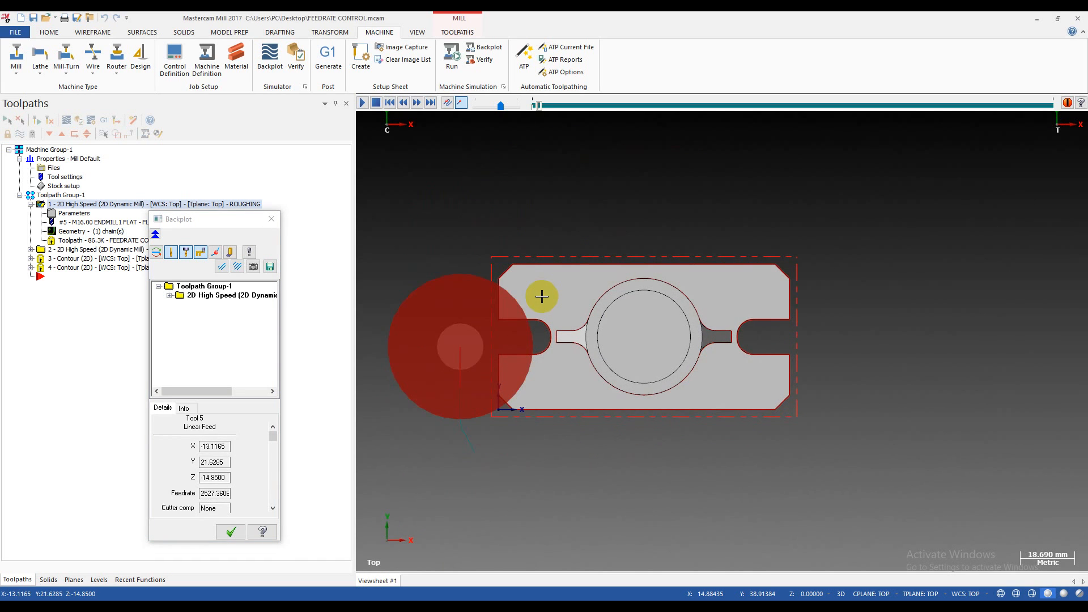
Step: Step the roughing backplot along the stock's short side and around the corner arc onto the long side, checking the feedrates
scroll(485, 369, up, 3)
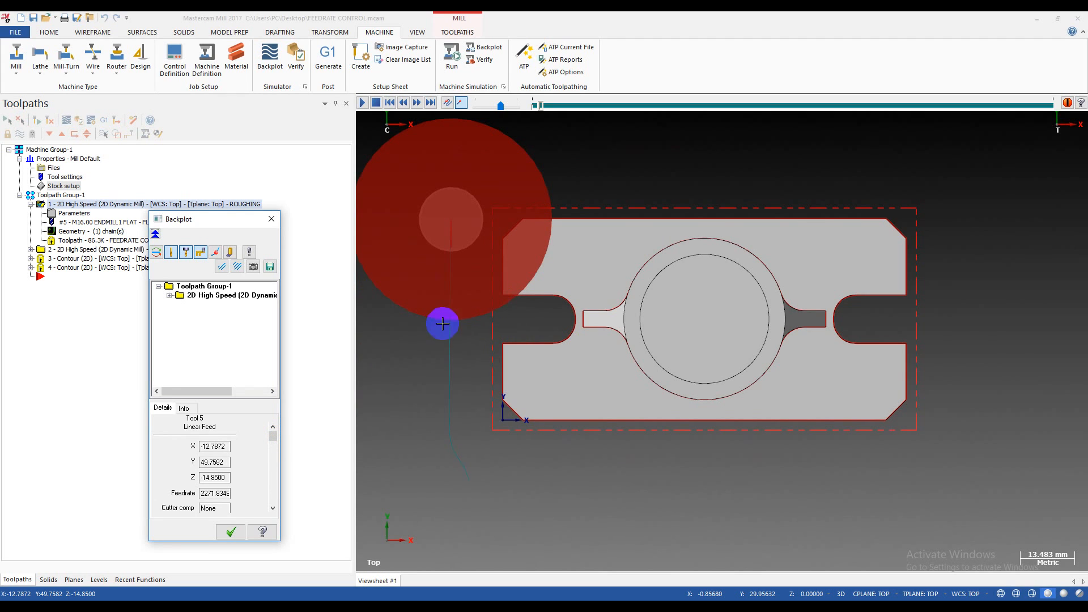
scroll(430, 360, down, 3)
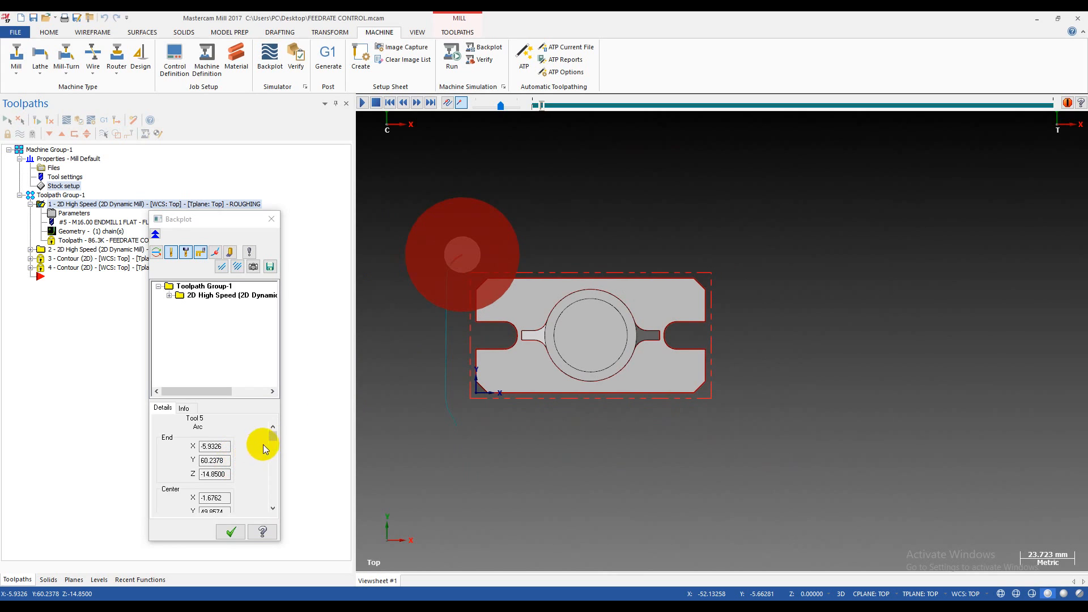
drag(272, 437, 274, 475)
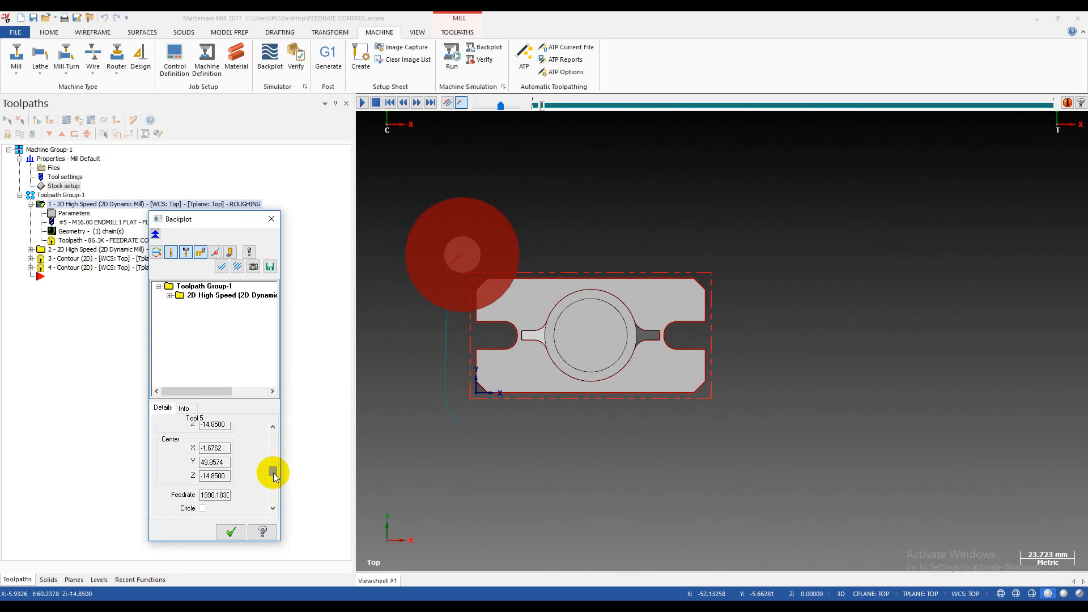
key(s)
key(s)
key(s)
Step: Step the roughing backplot around the stock's far upper corner and down its short side, checking the arc and linear feedrates
key(s)
key(s)
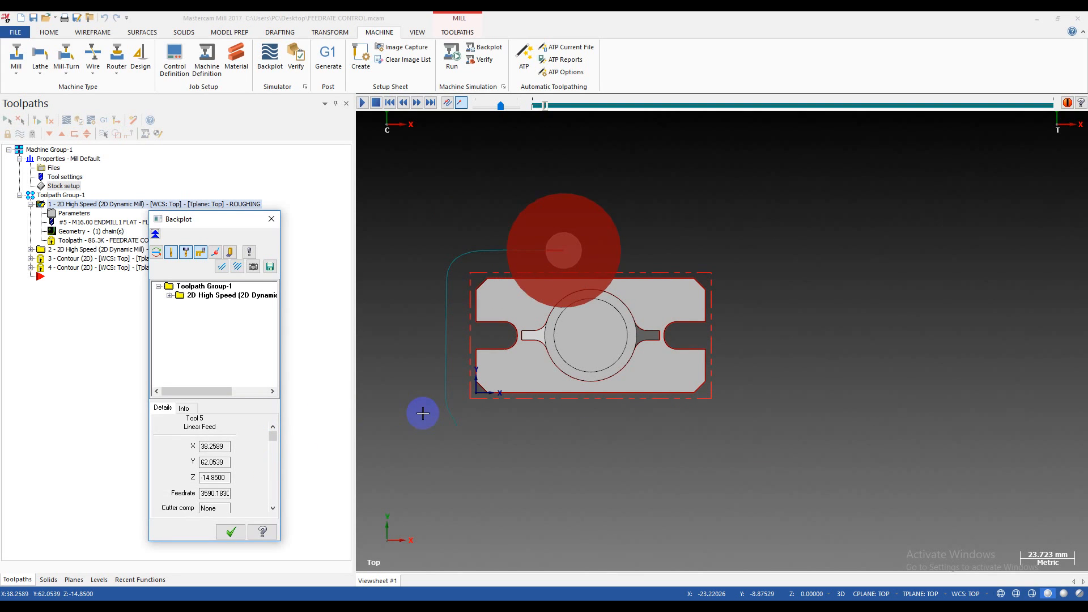
scroll(671, 293, up, 2)
key(s)
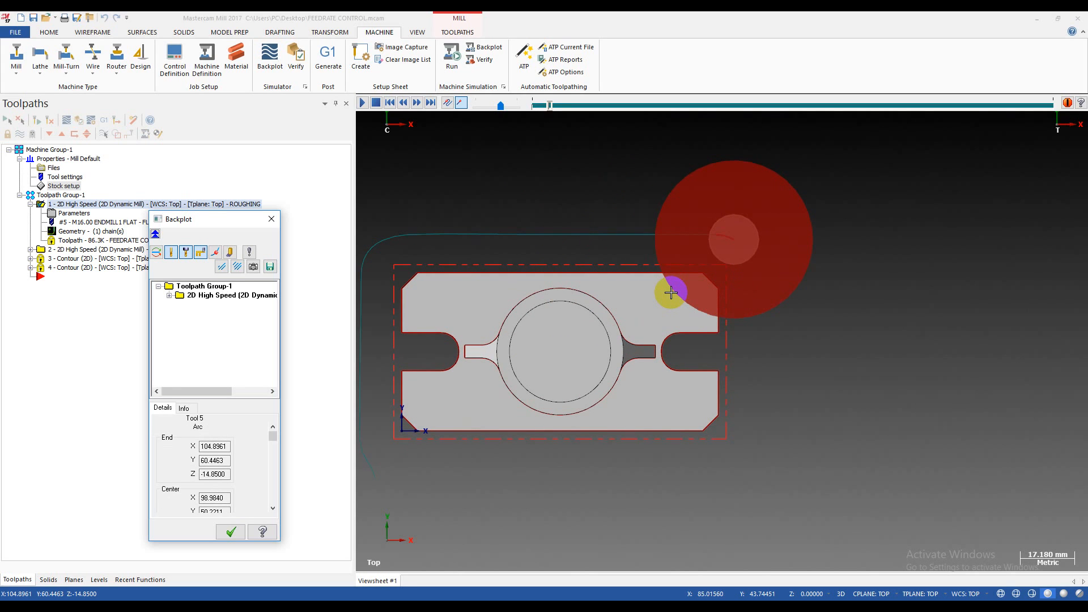
drag(273, 437, 274, 482)
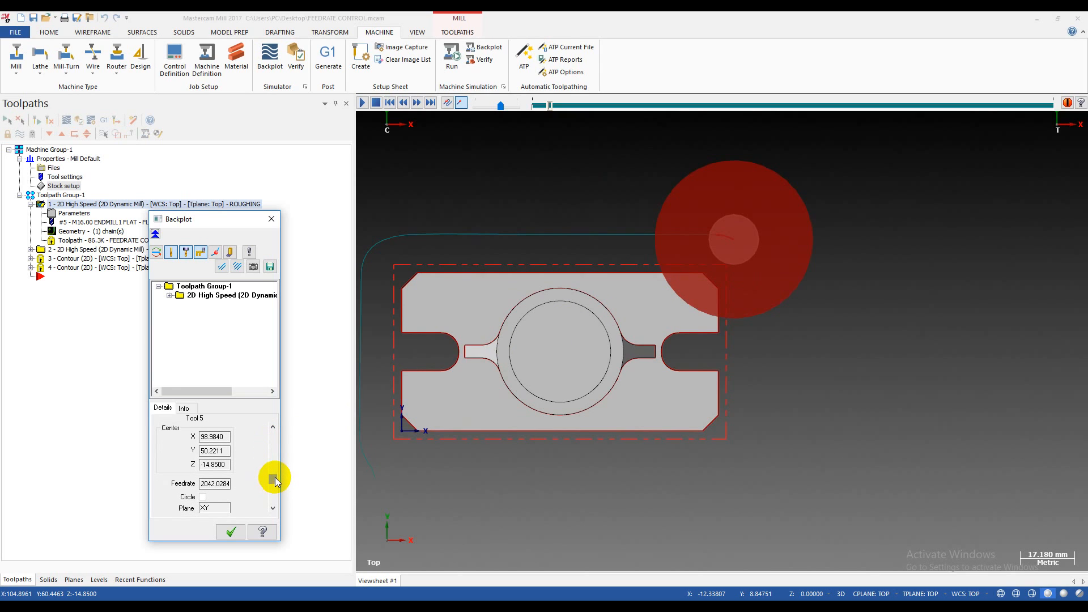
key(s)
key(s)
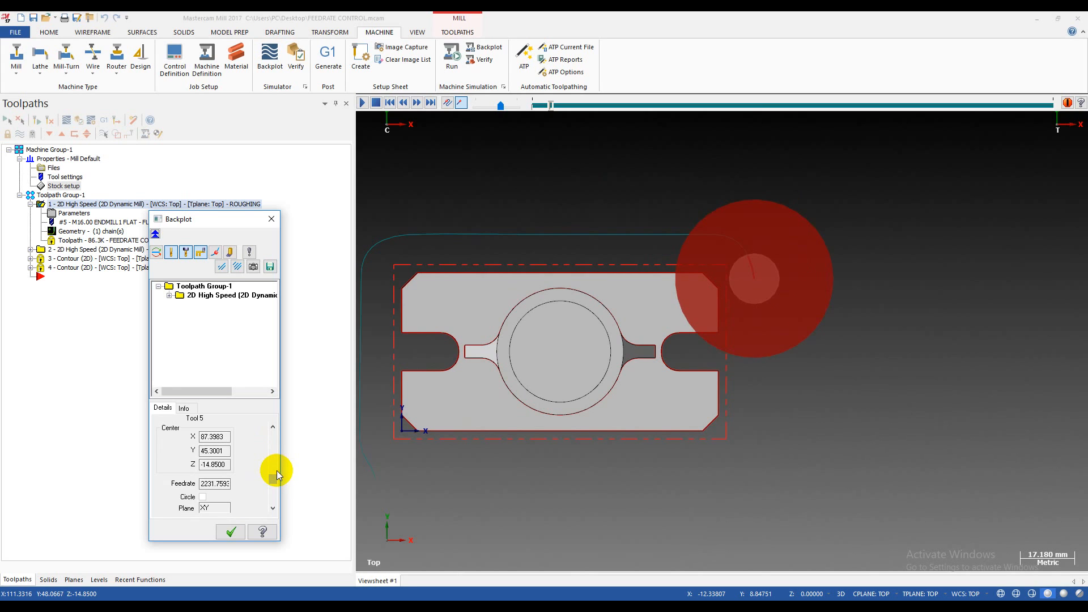
key(s)
key(s)
key(s)
key(s)
key(s)
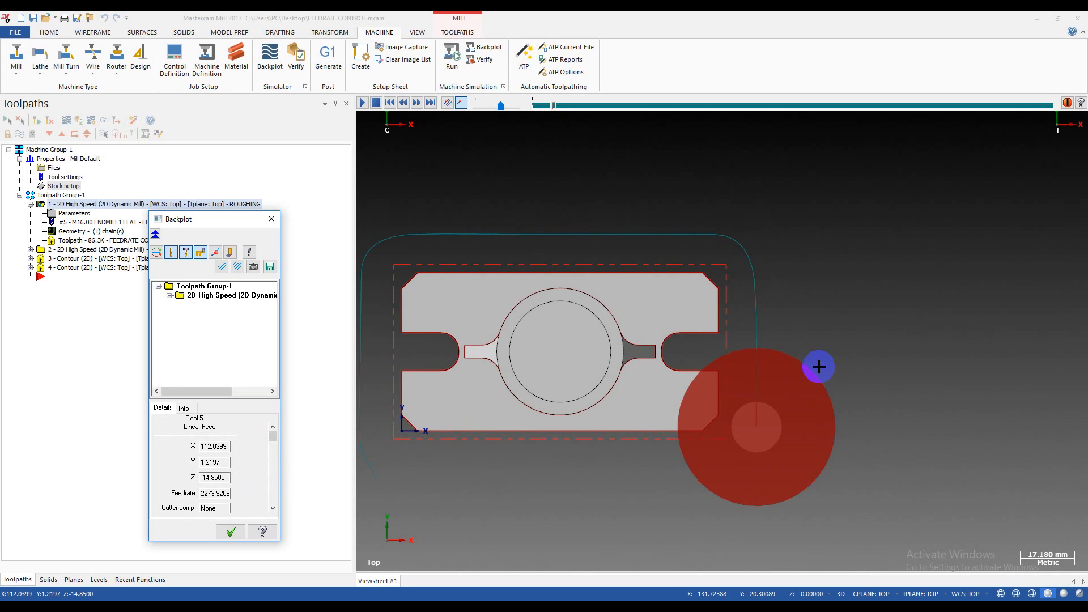
Step: Step the backplot around the next corner onto the lower long side, enlarging the move details to read the feedrate
key(s)
key(s)
key(s)
key(s)
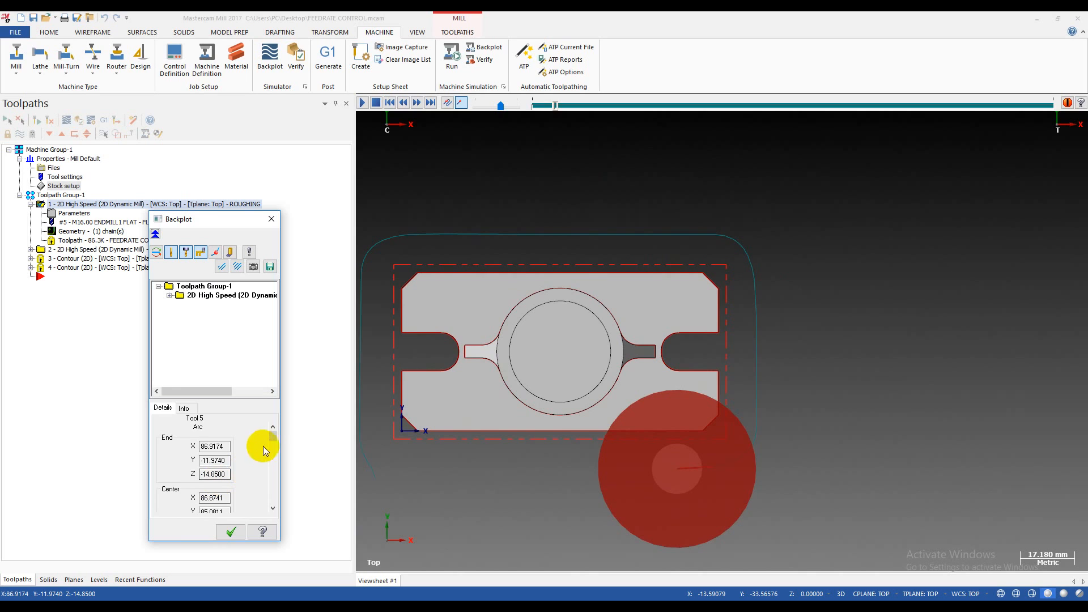
scroll(266, 445, down, 1)
drag(229, 402, 227, 334)
key(s)
key(s)
key(s)
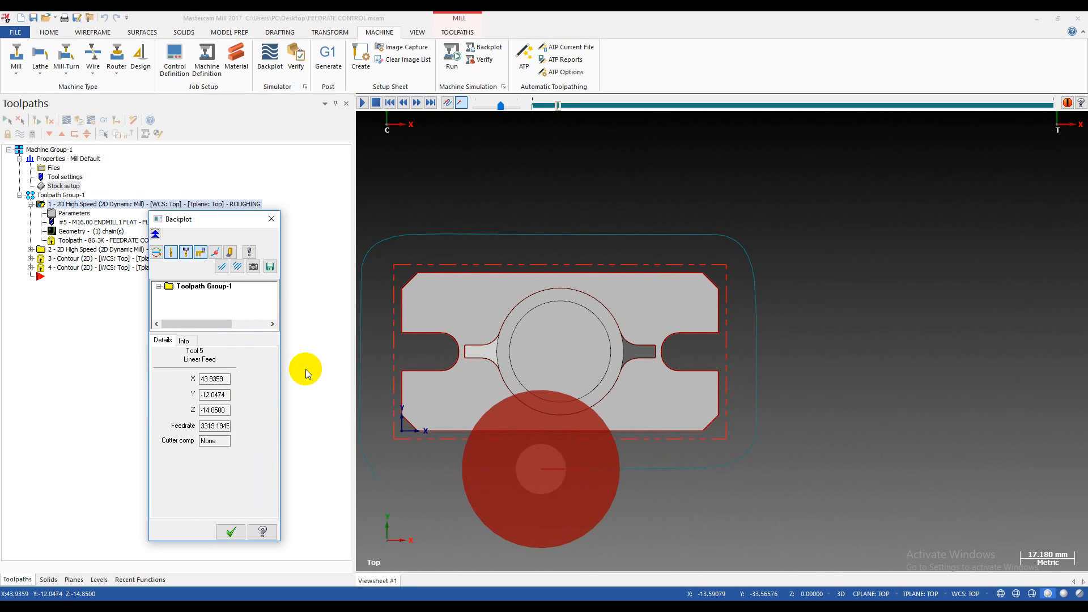
Step: Step the roughing backplot through the second pass around the stock and back onto the lower long side
key(s)
key(s)
key(s)
key(s)
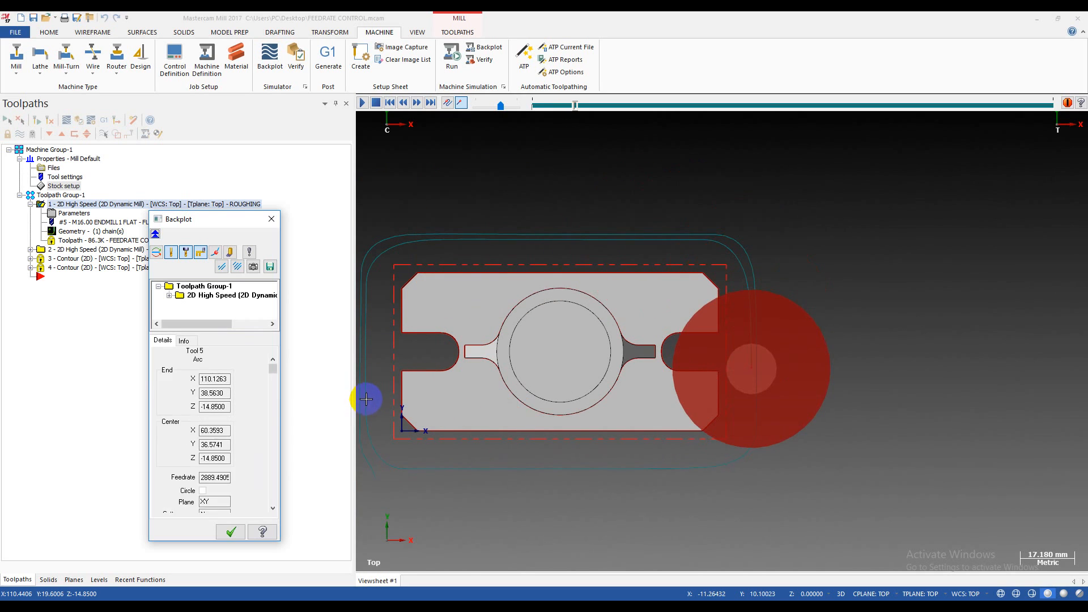
key(s)
key(s)
key(s)
key(s)
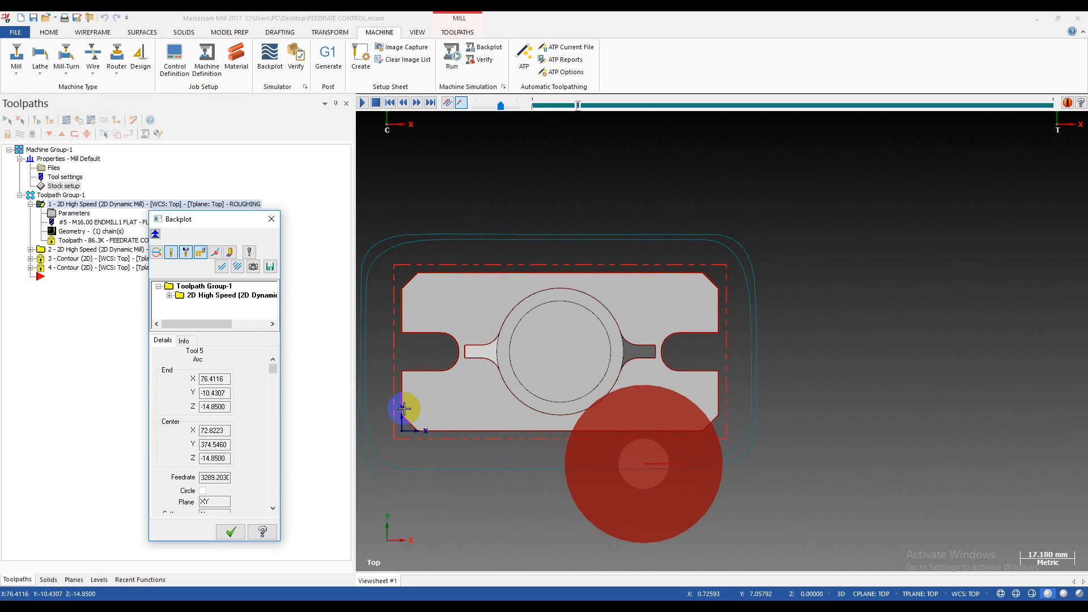
key(s)
key(s)
key(s)
key(s)
Step: Step the second pass along the lower long side into the corner arc at the origin and check its feedrate
scroll(629, 457, down, 4)
key(s)
scroll(493, 464, up, 1)
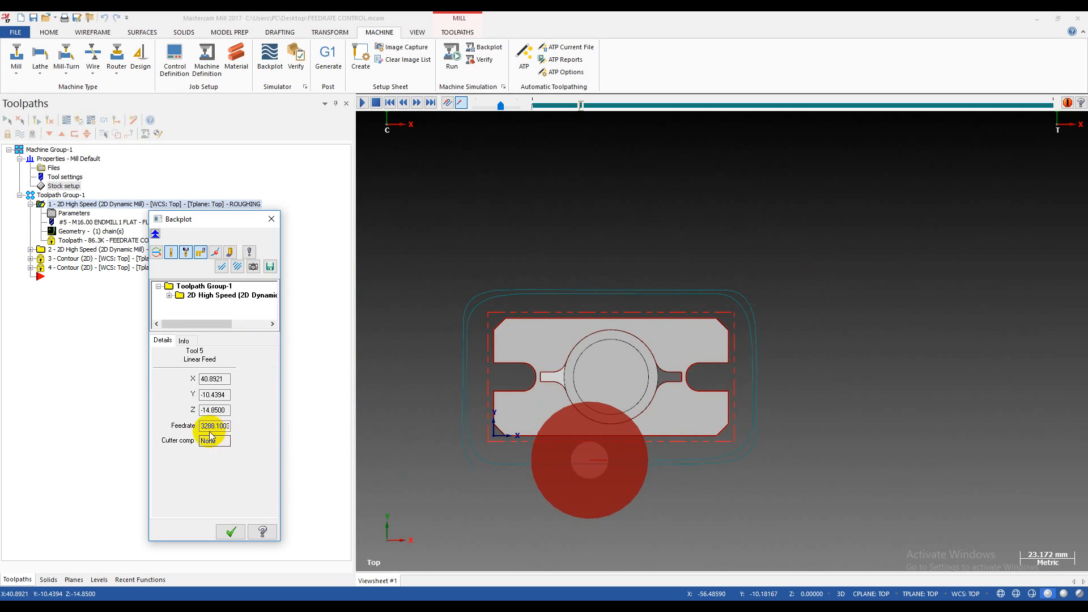
key(s)
key(s)
key(s)
key(s)
key(s)
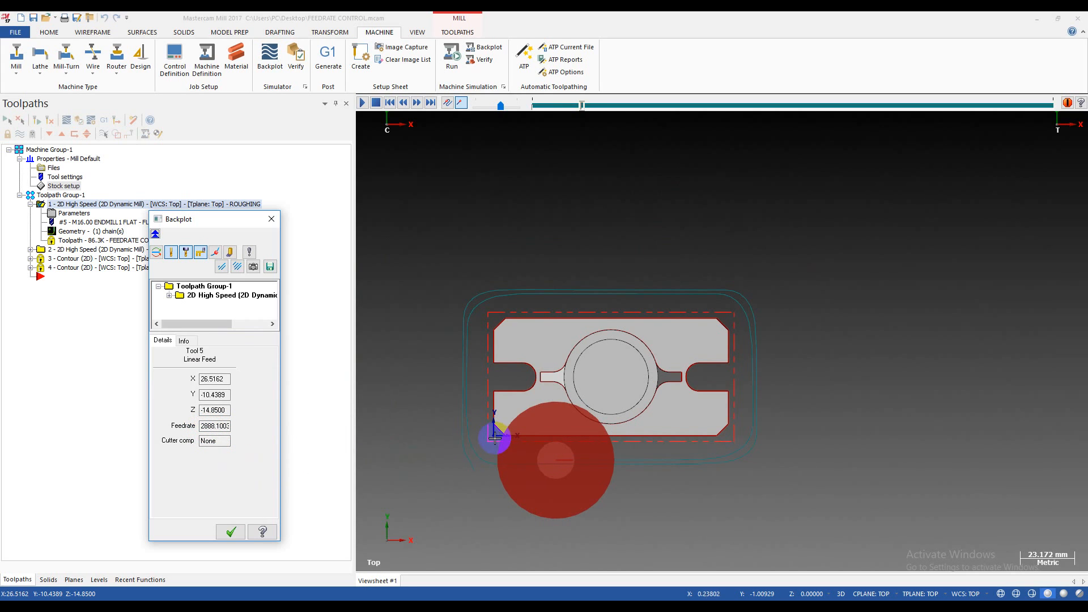
key(s)
scroll(482, 454, up, 3)
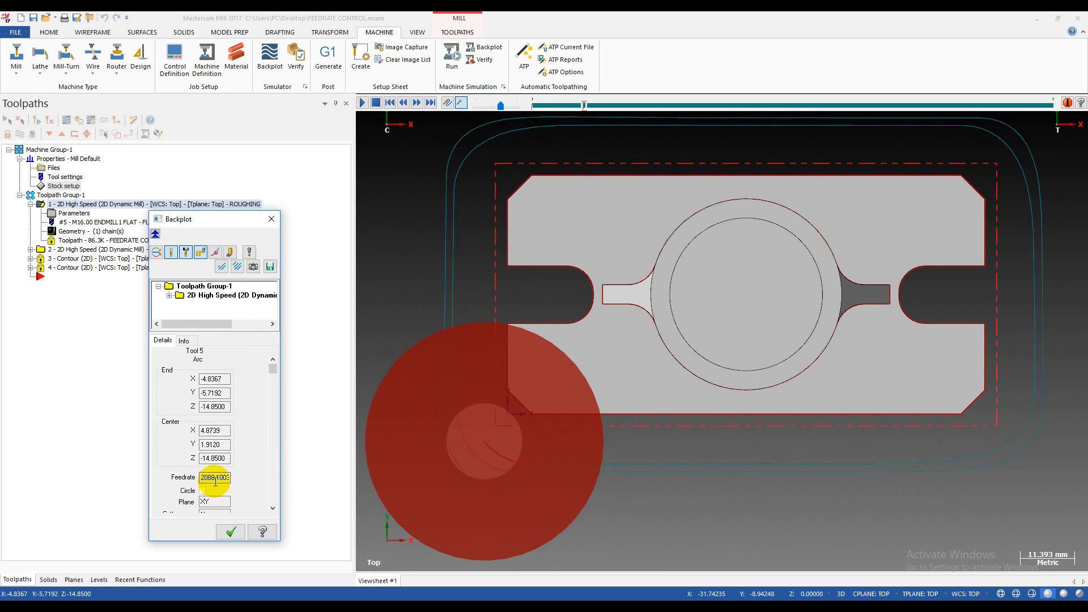
double_click(199, 478)
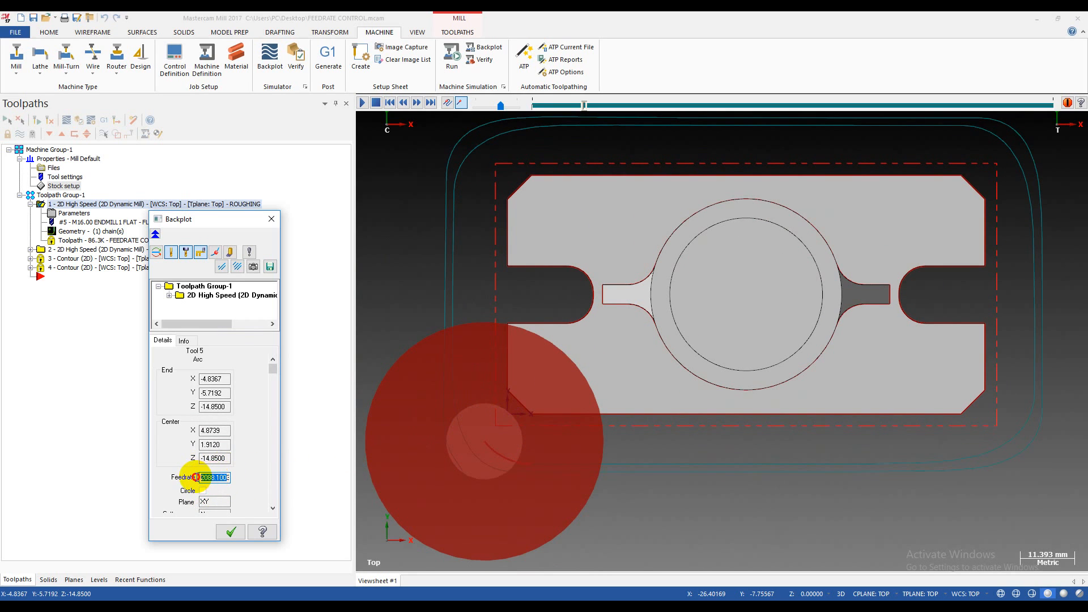
scroll(634, 406, down, 1)
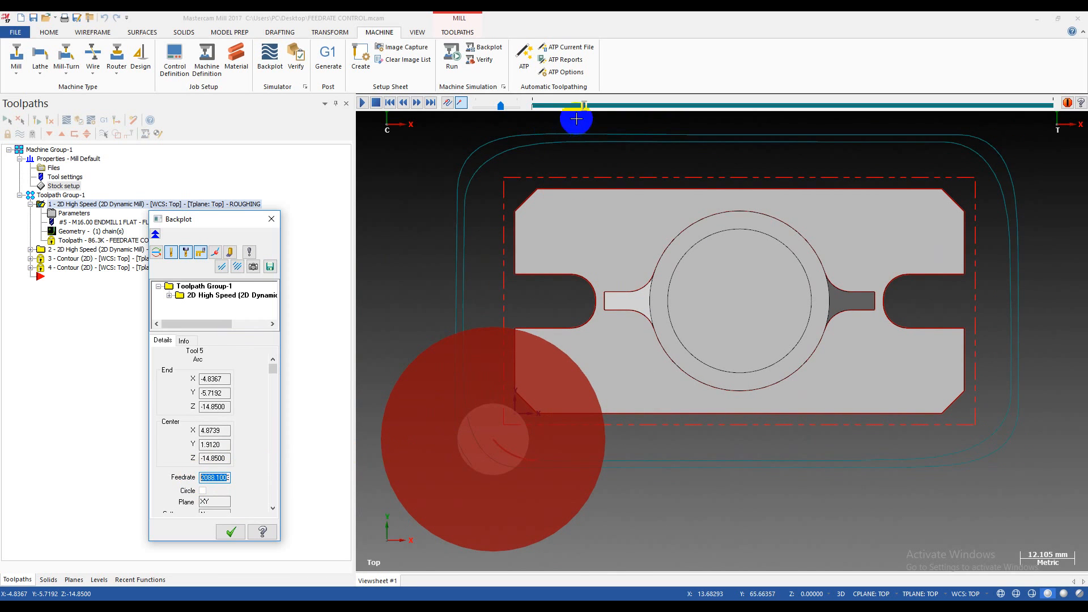
Step: Advance the backplot to the inner corner passes near the origin and step through their moves to check the feedrates
drag(586, 109, 696, 126)
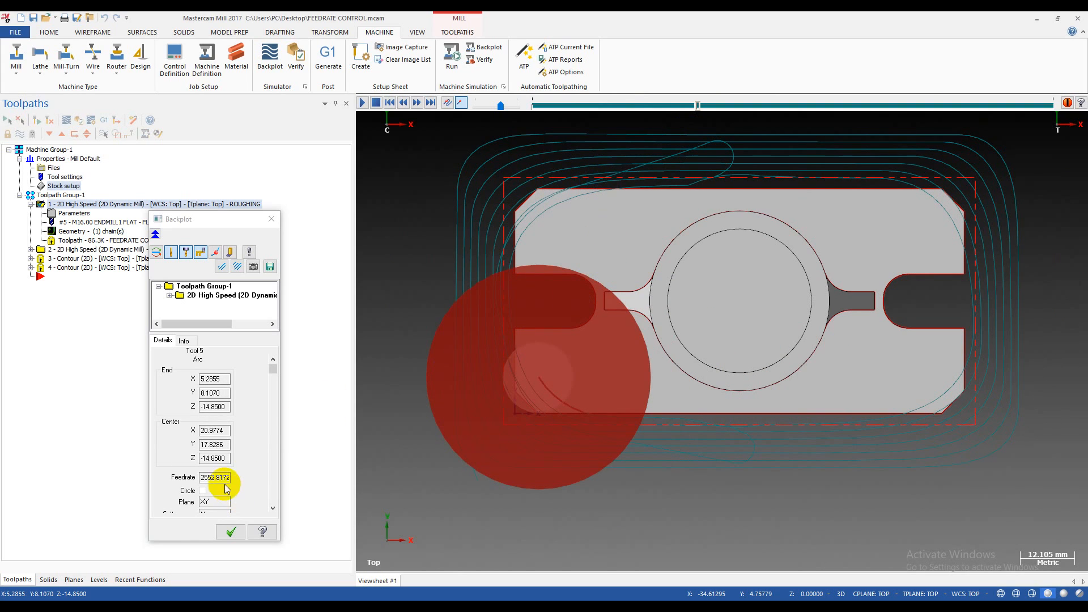
key(s)
key(s)
Step: Advance the backplot to the small loops near the origin corner and compare the feedrates of successive arcs
key(s)
drag(702, 106, 841, 110)
scroll(701, 304, up, 2)
key(s)
key(s)
key(s)
key(s)
key(s)
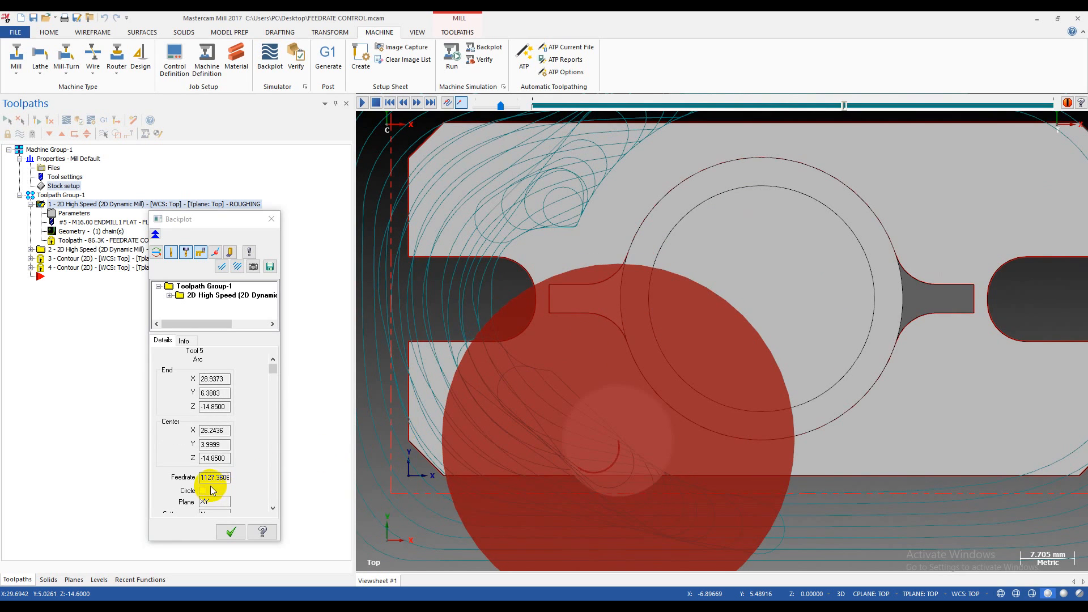
key(s)
key(s)
key(s)
drag(219, 478, 203, 476)
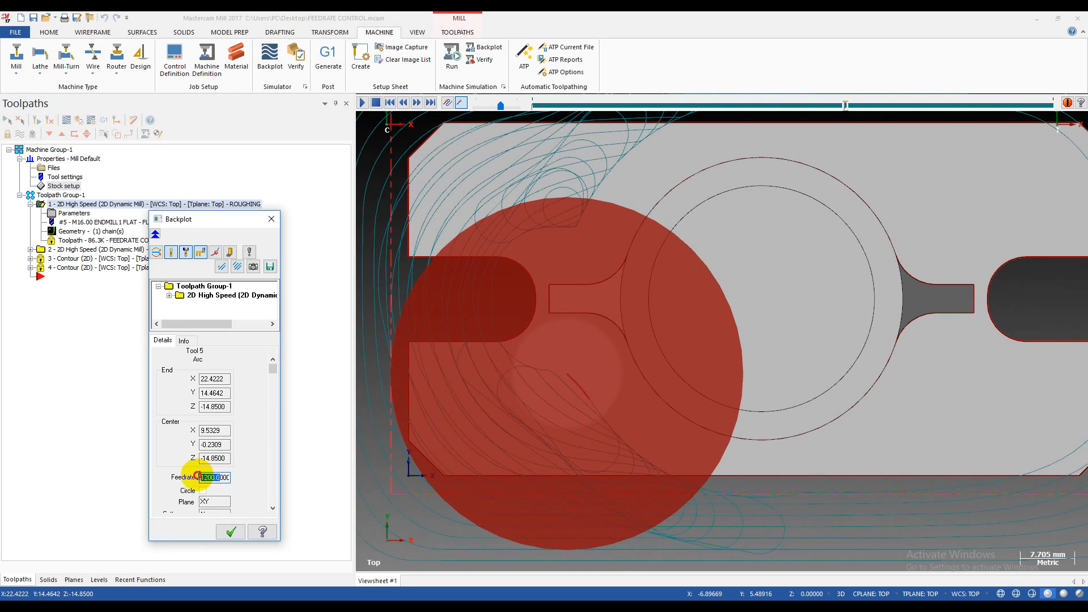
Step: Advance further through the loops below the slot near the origin and check the feedrate of the linear moves
drag(850, 110, 860, 108)
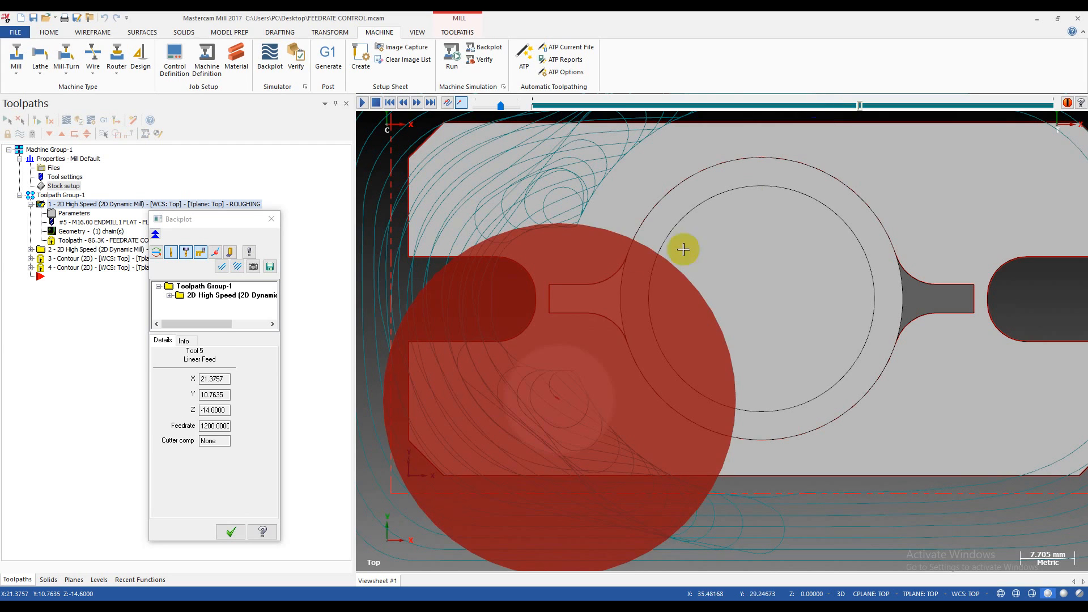
key(s)
key(s)
key(s)
key(s)
key(s)
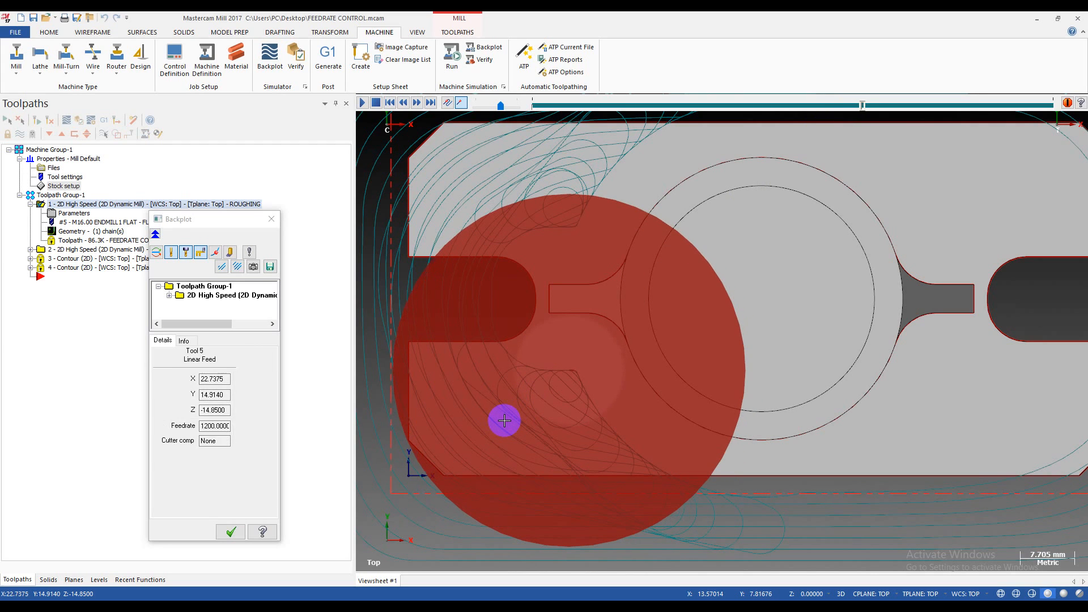
drag(215, 426, 195, 425)
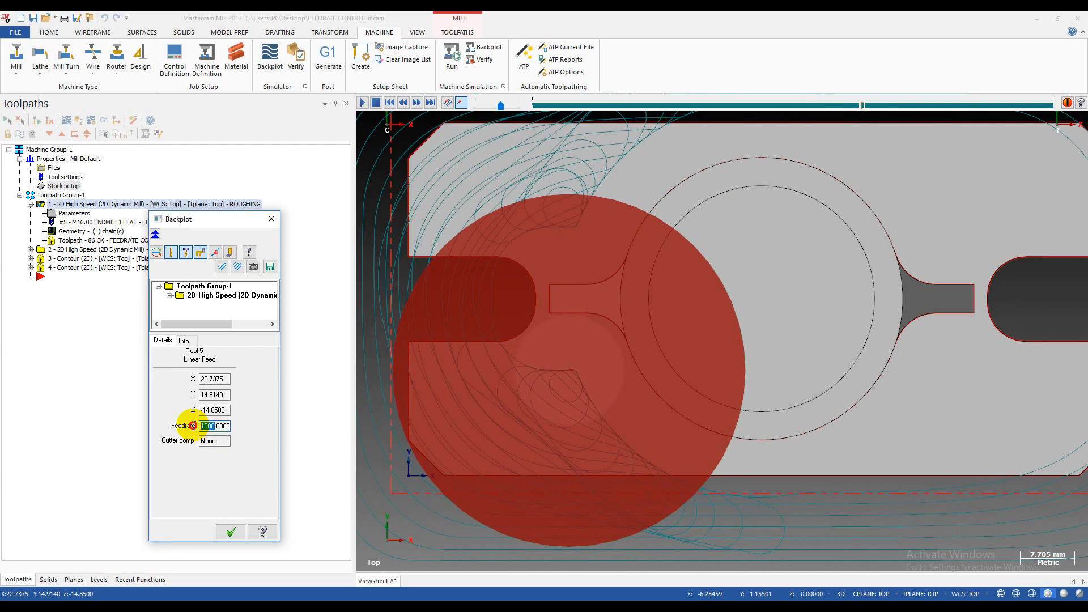
Step: Advance the backplot to the upper long side and step through the arc moves above the central boss
mouse_move(862, 104)
mouse_down()
mouse_move(854, 109)
mouse_move(871, 111)
mouse_up()
scroll(675, 324, down, 4)
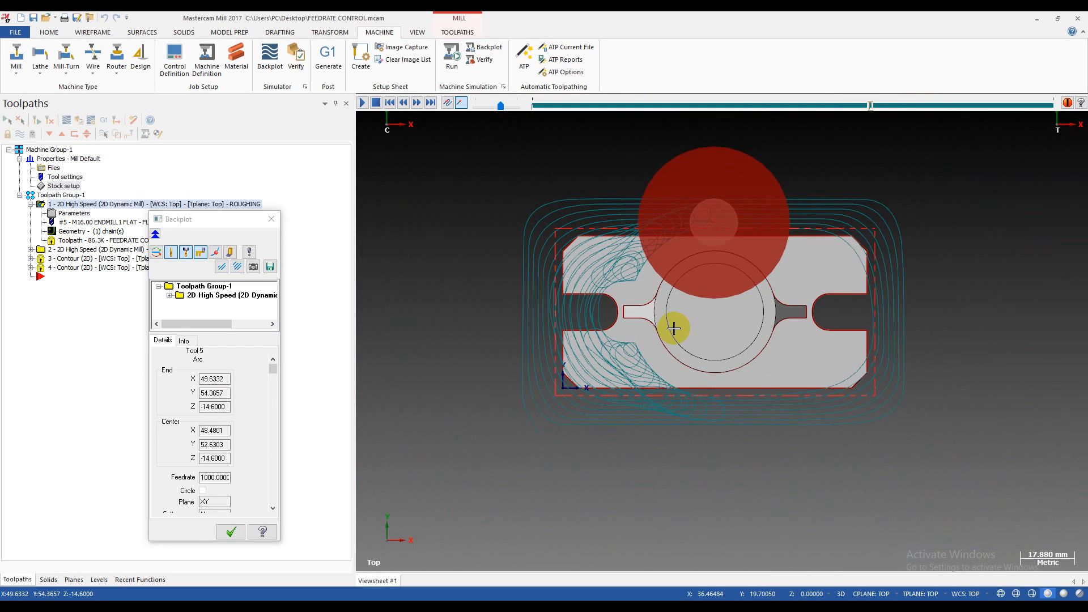
key(s)
key(s)
key(s)
key(s)
key(s)
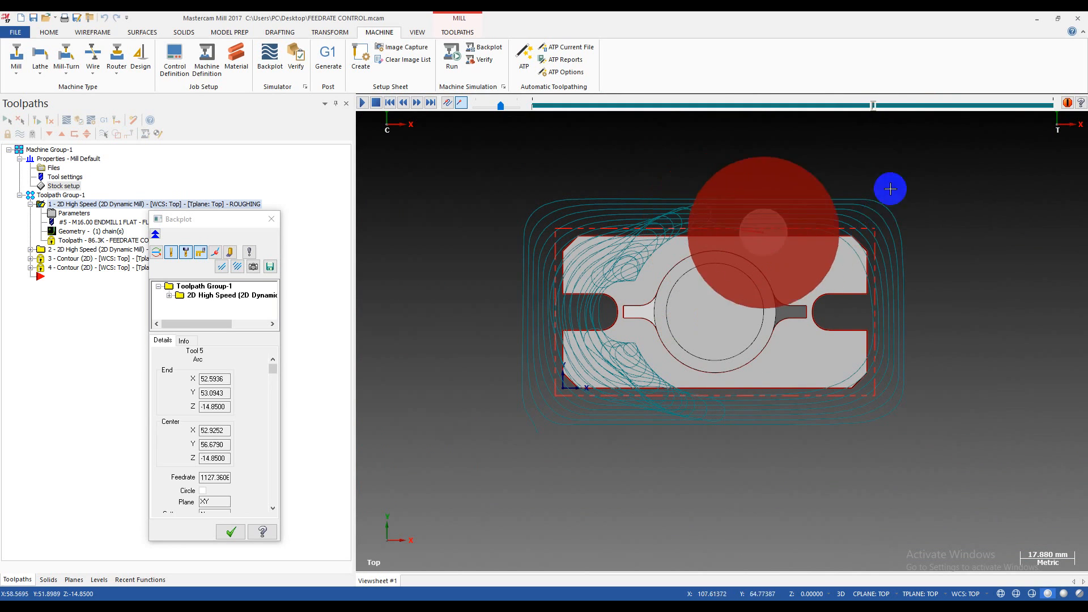
Step: Advance the backplot near the end of roughing and check the feedrates of the loops above the slot opposite the origin
drag(883, 106, 1039, 108)
scroll(921, 227, up, 3)
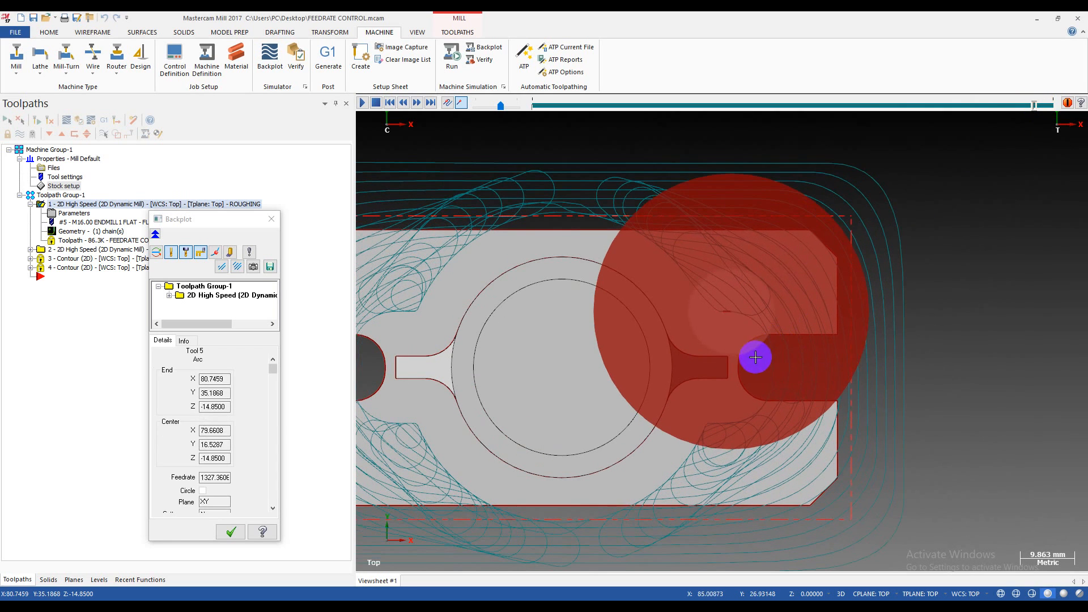
key(s)
key(s)
key(s)
key(s)
key(s)
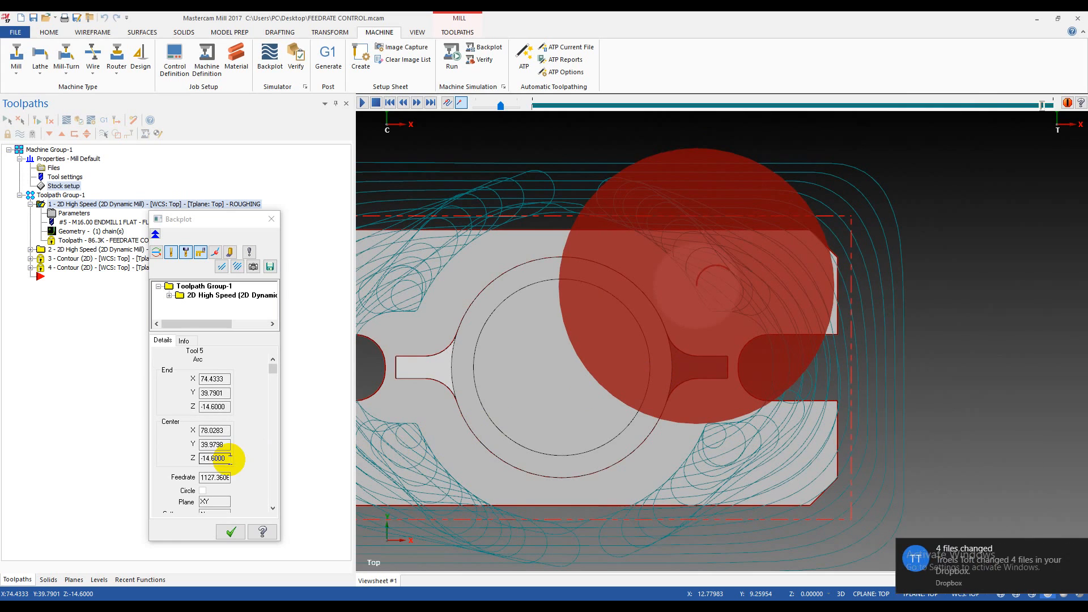
key(s)
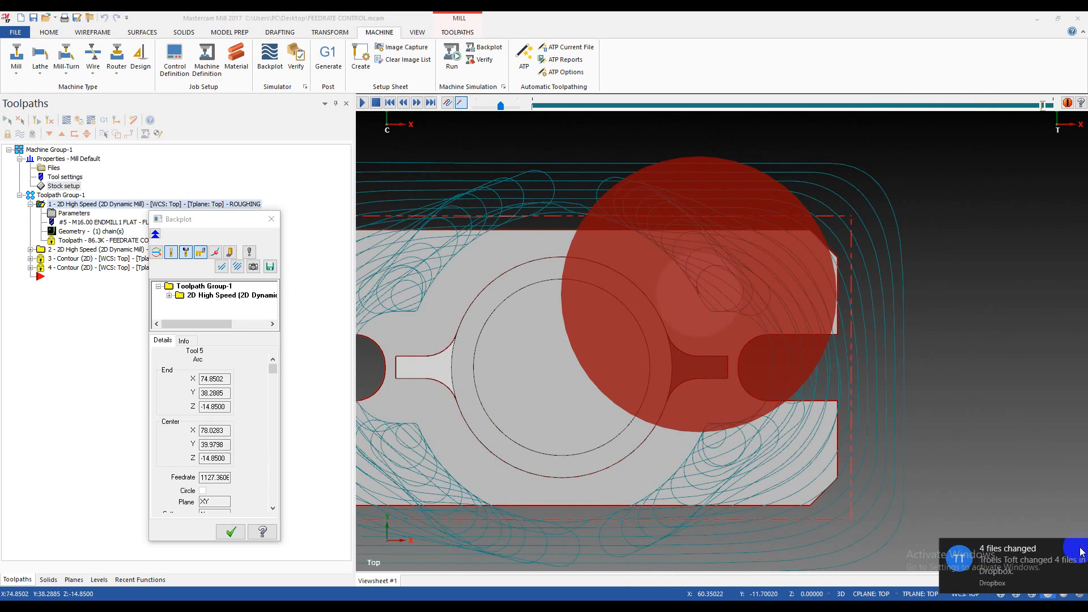
double_click(219, 478)
key(s)
key(s)
key(s)
key(s)
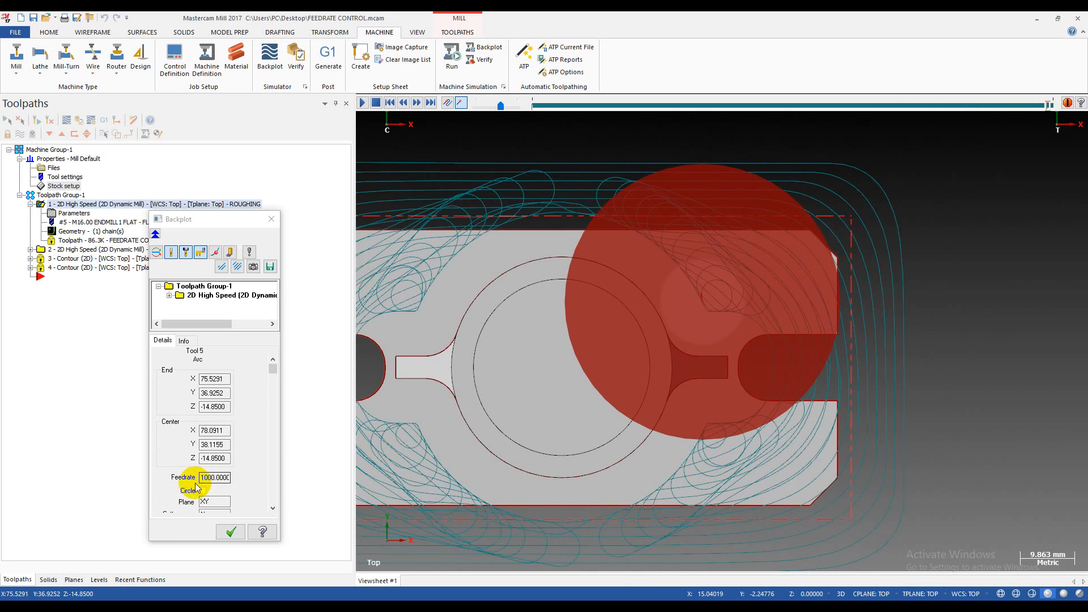
drag(204, 480, 231, 479)
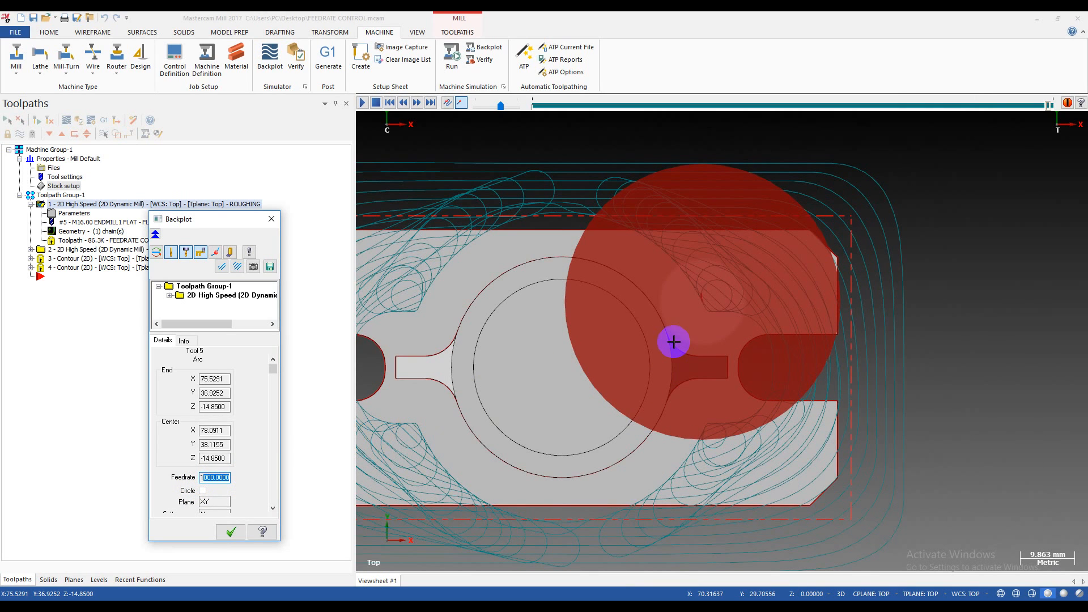
Step: Step through the final roughing exit moves, close the backplot, and restore the fitted top view
scroll(678, 357, up, 3)
scroll(678, 357, up, 1)
middle_drag(691, 348, 736, 338)
key(s)
key(s)
scroll(735, 338, down, 3)
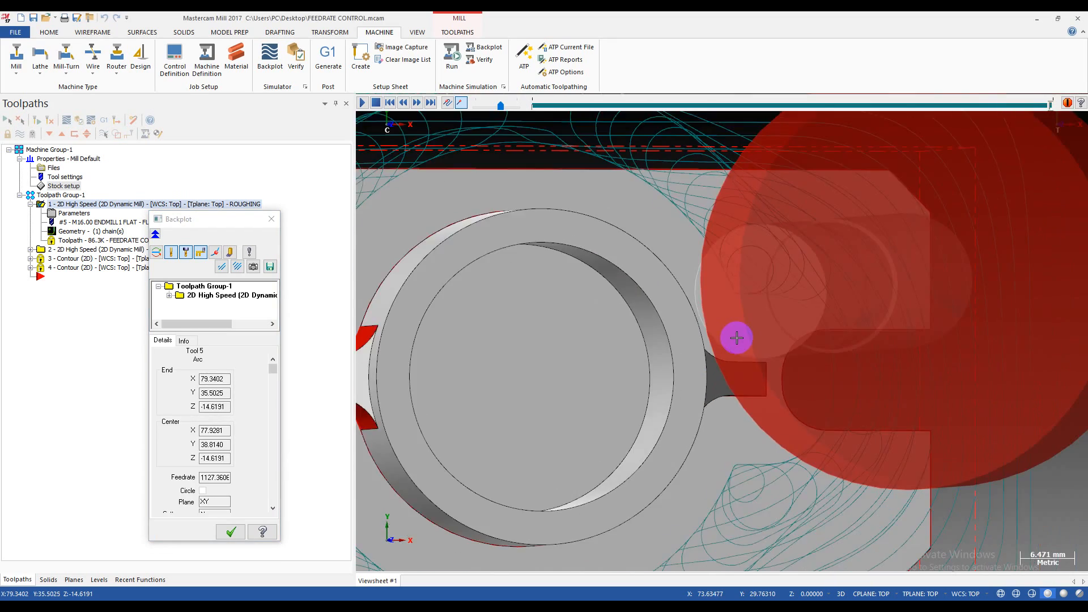
key(Escape)
middle_drag(595, 250, 615, 204)
key(alt+1)
key(alt+F1)
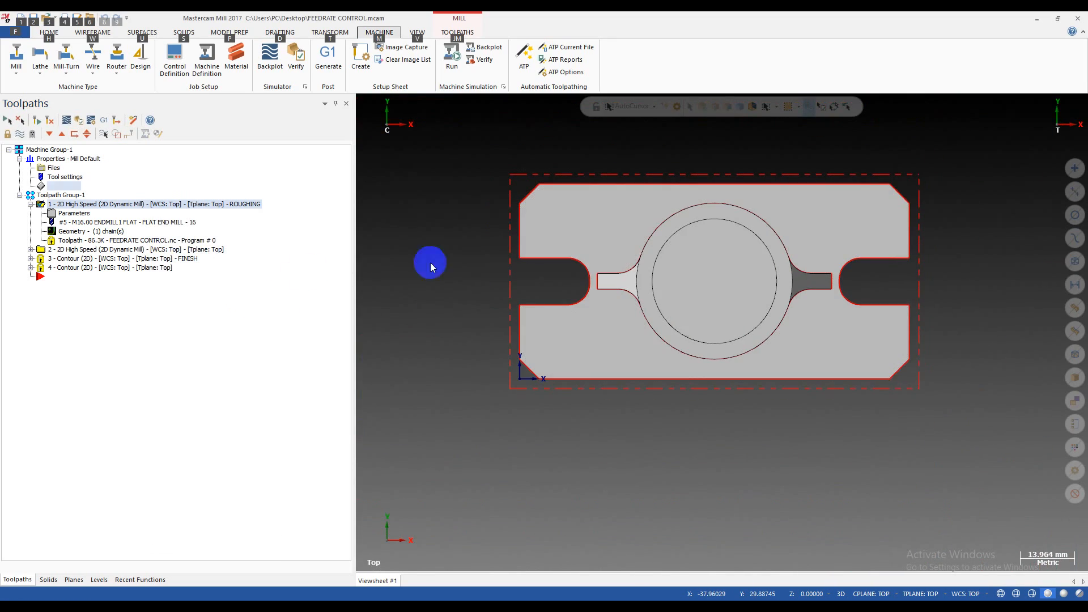
Step: Collapse the ROUGHING operation, select the second 2D Dynamic Mill operation, and place the insert arrow directly after it
click(30, 204)
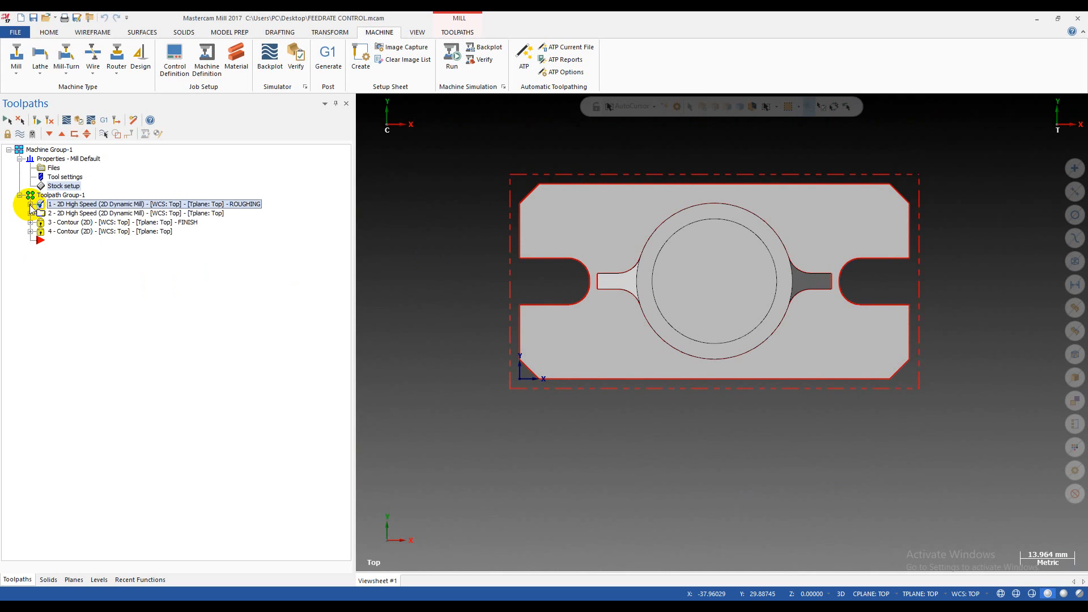
click(71, 214)
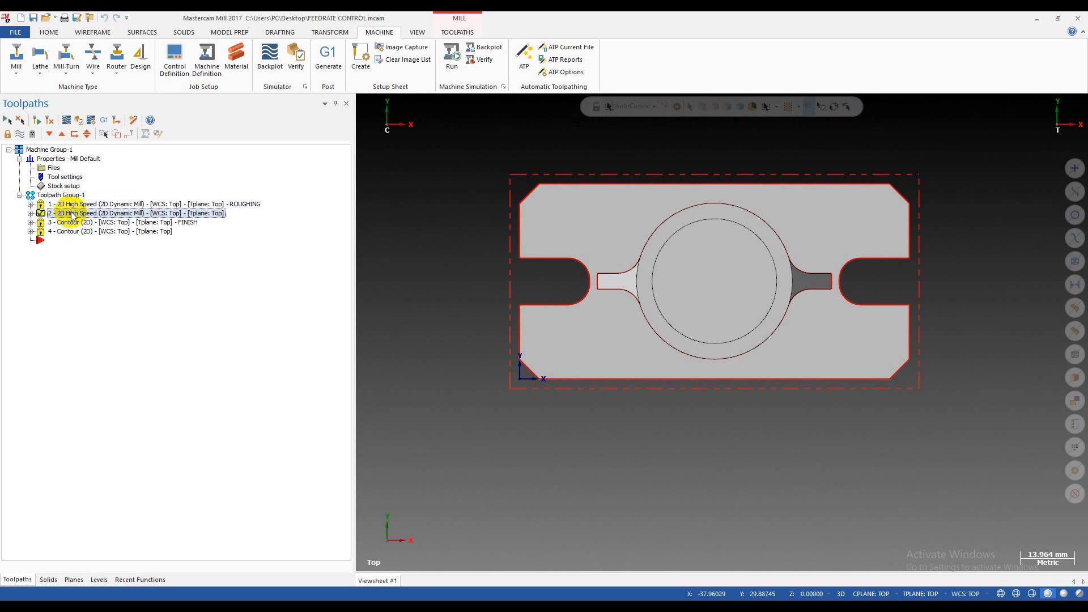
click(75, 136)
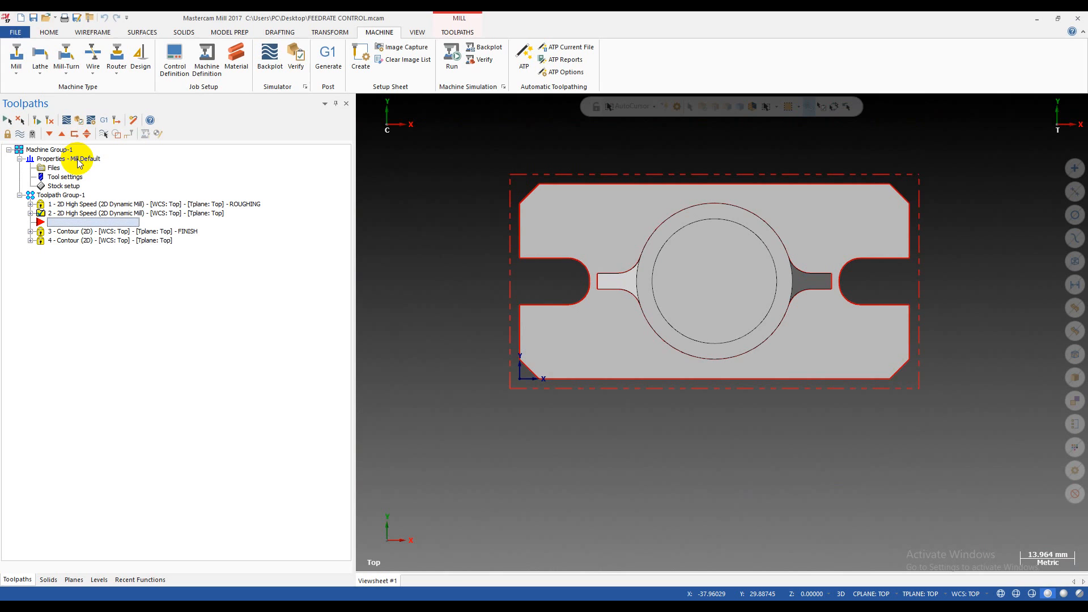
Step: Start Highfeed machining for the second 2D Dynamic Mill operation with minimum and maximum feed rates of 500 and 5000
click(125, 124)
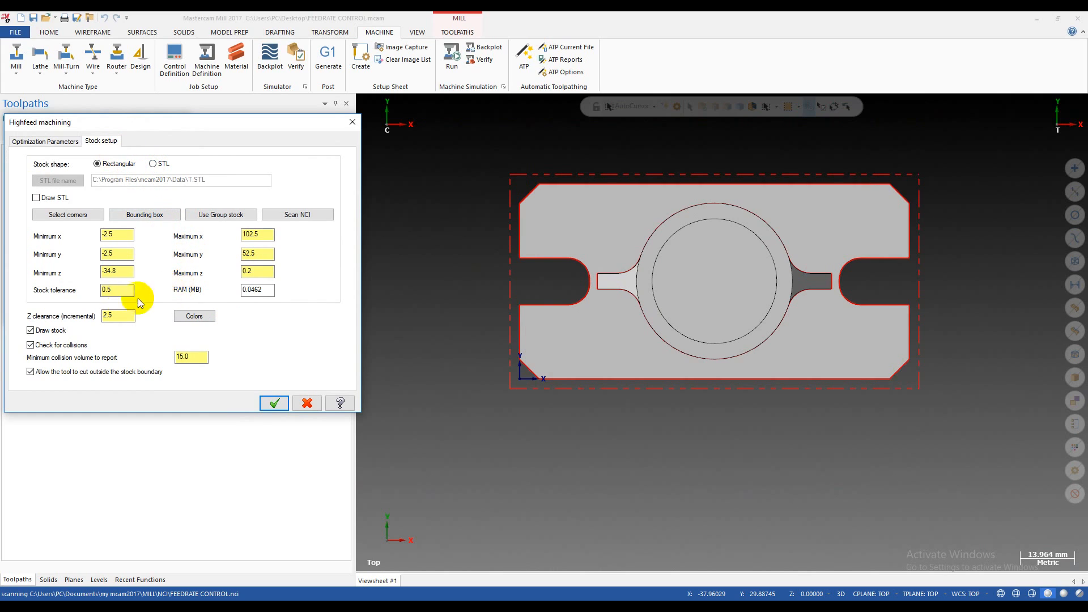
click(59, 142)
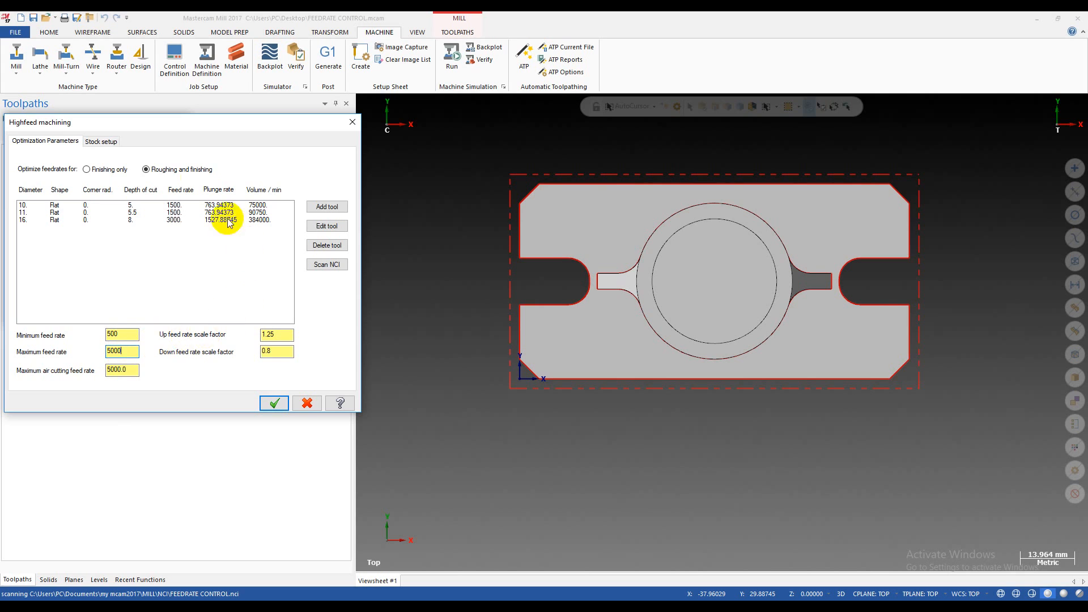
click(101, 141)
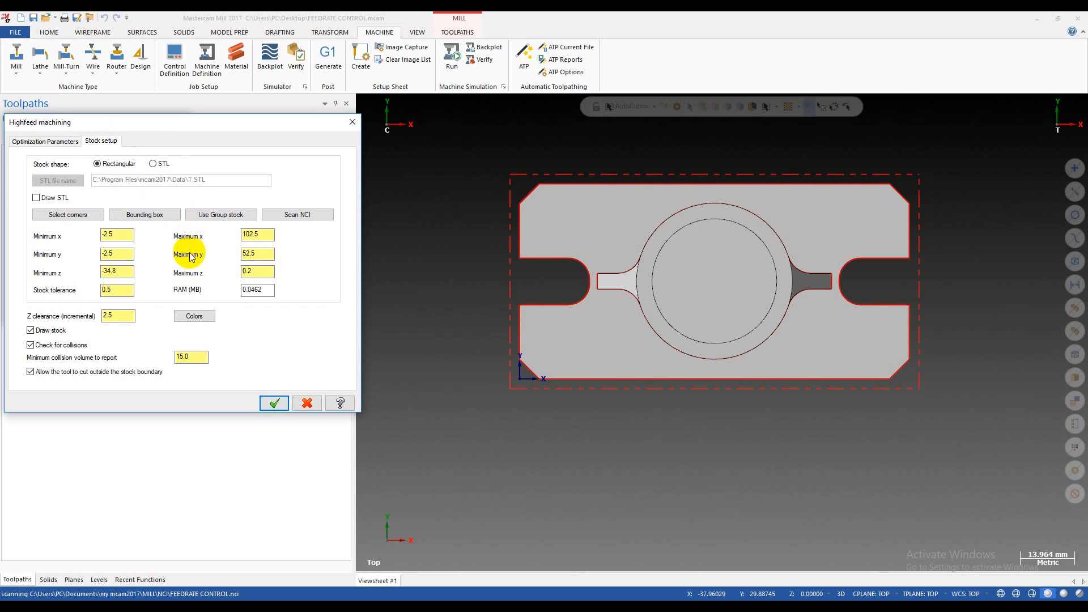
click(157, 216)
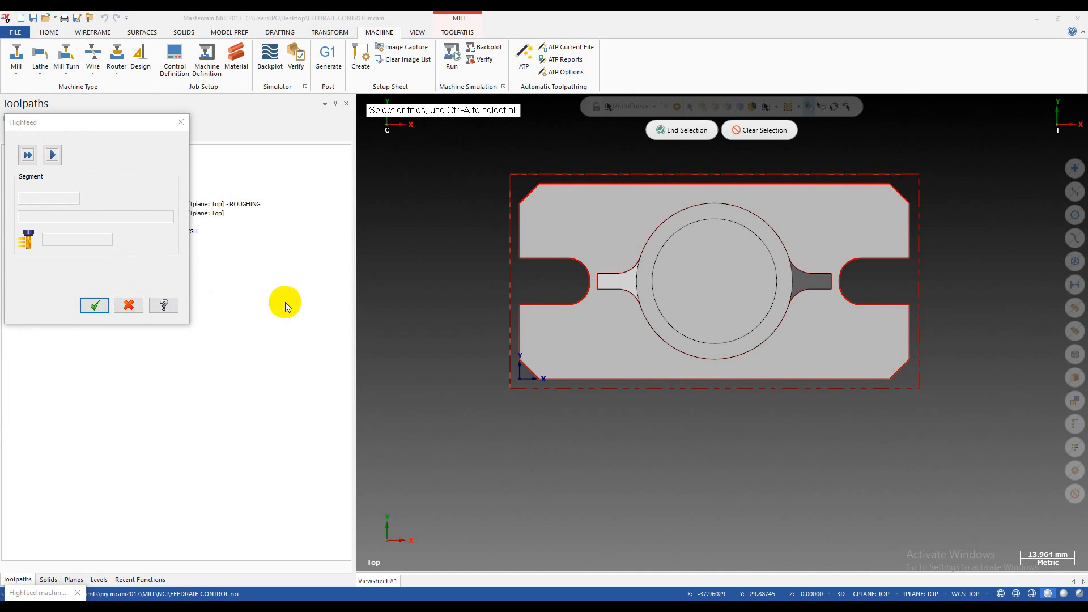
click(635, 199)
click(761, 132)
click(683, 130)
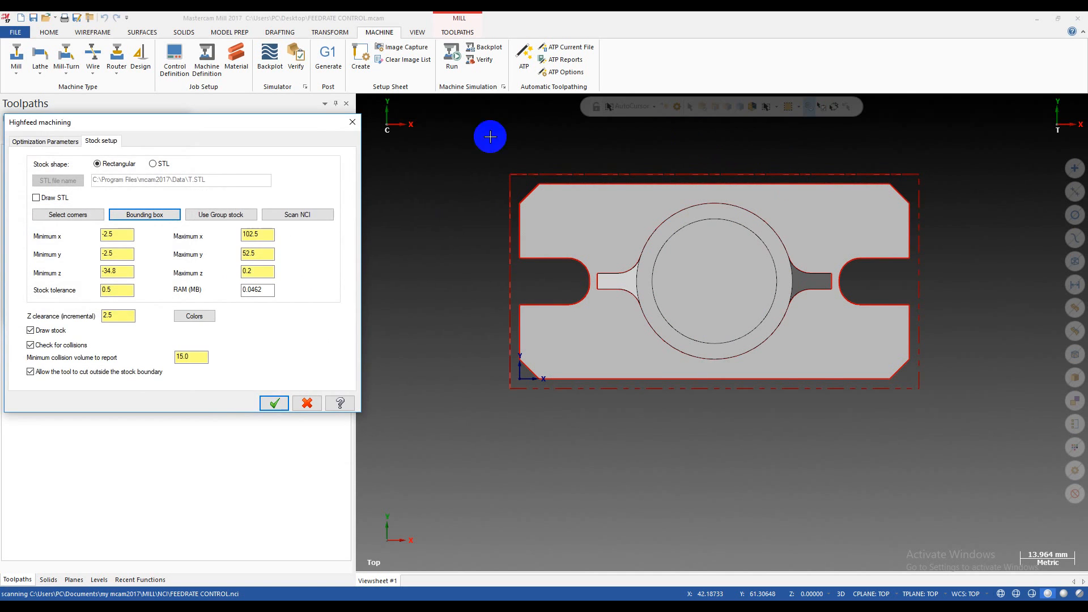
Step: Accept the Highfeed settings, run the optimization straight through, and keep the optimized second dynamic milling operation
click(275, 403)
click(45, 155)
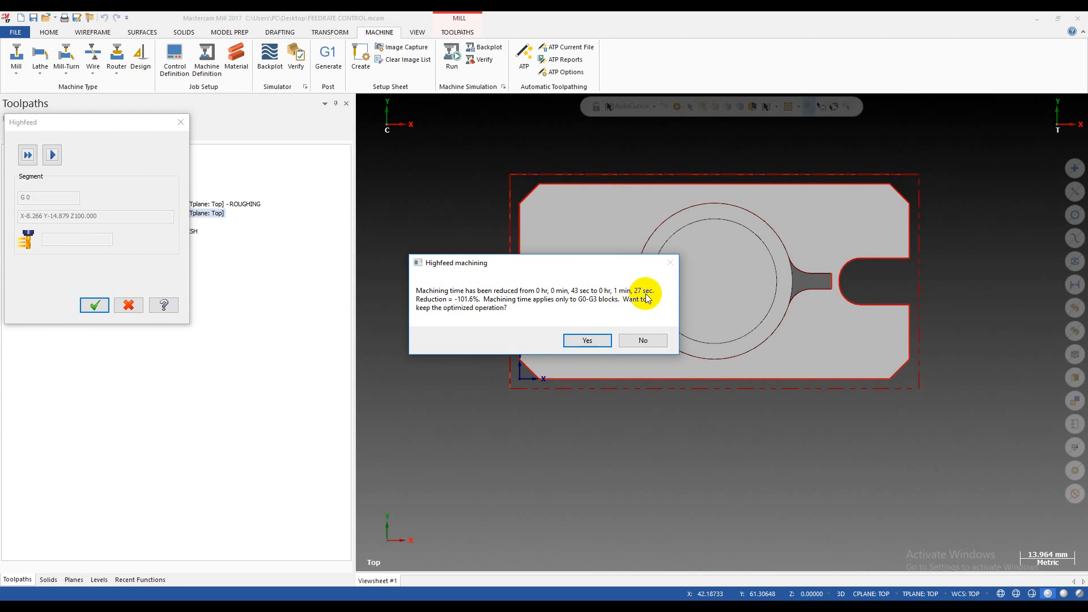
click(587, 340)
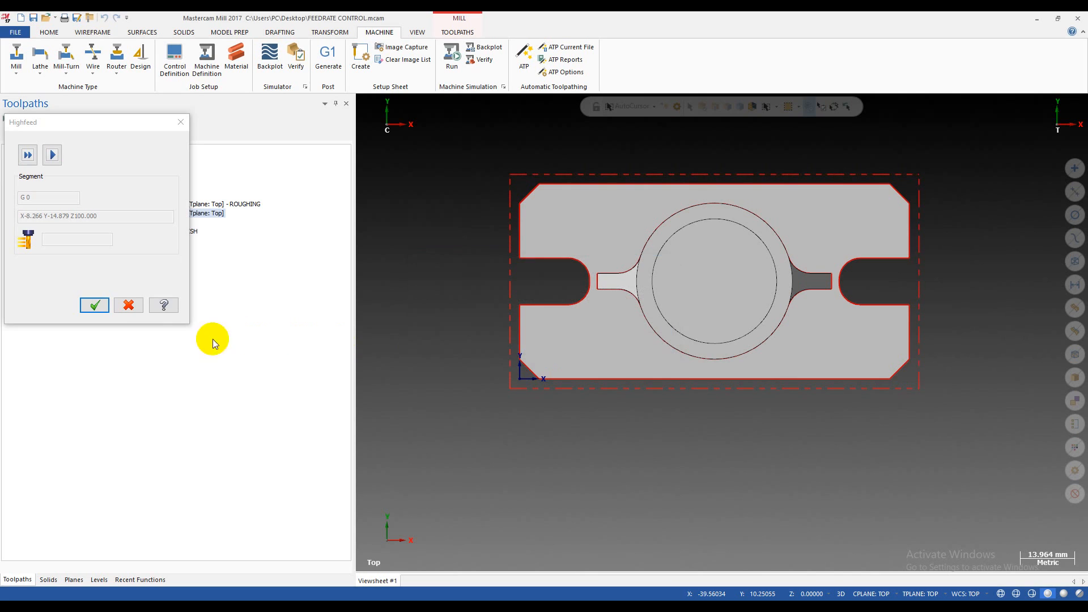
click(92, 306)
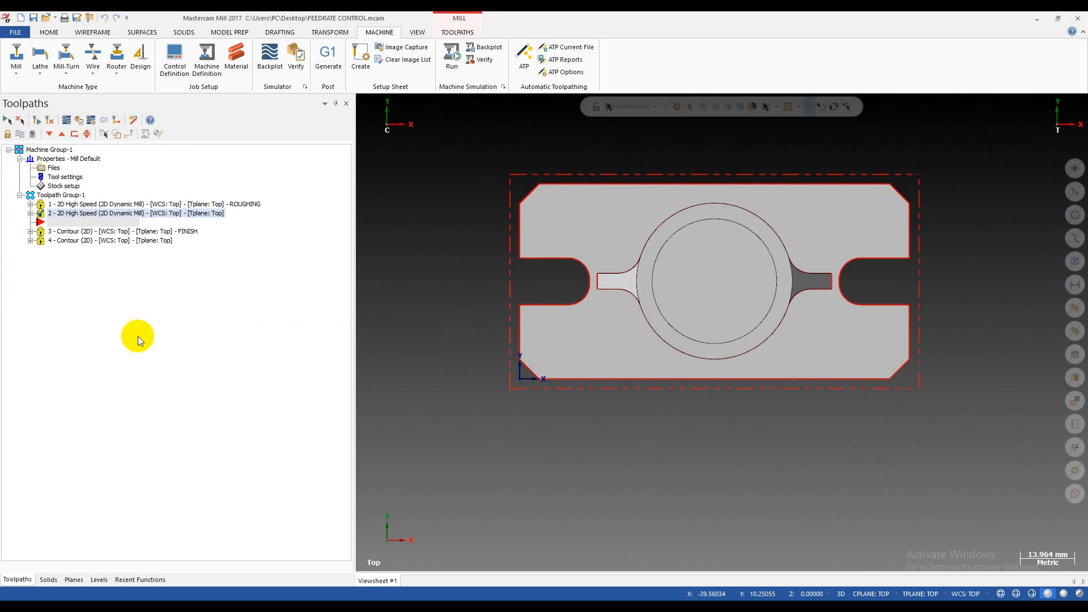
Step: Backplot the optimized second 2D Dynamic Mill operation and advance it to the part corner above the slot nearest the origin
click(30, 213)
click(64, 249)
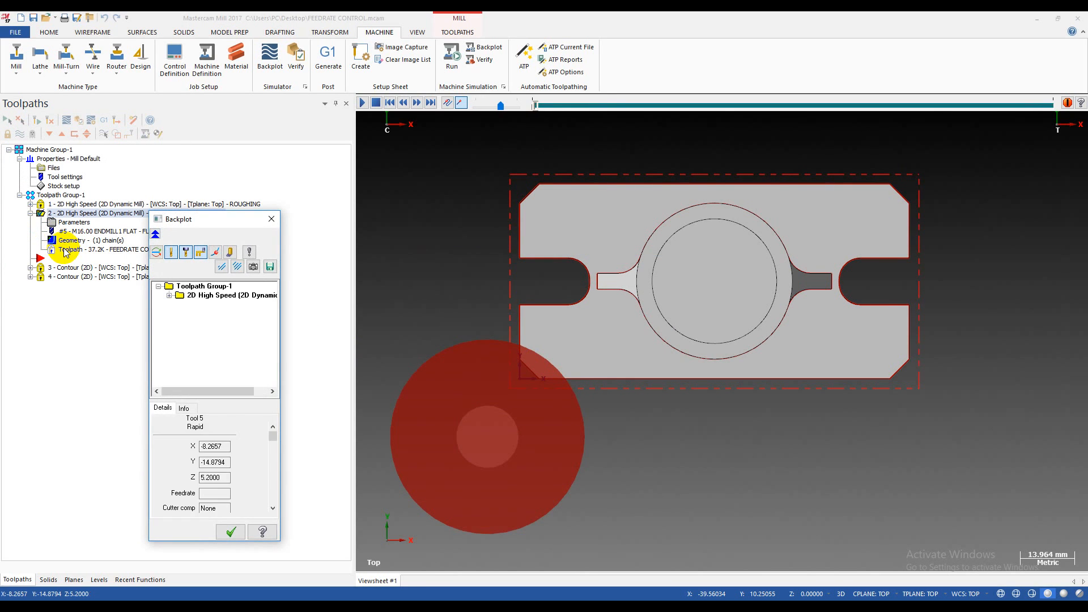
key(s)
key(s)
key(s)
click(543, 108)
drag(543, 108, 733, 128)
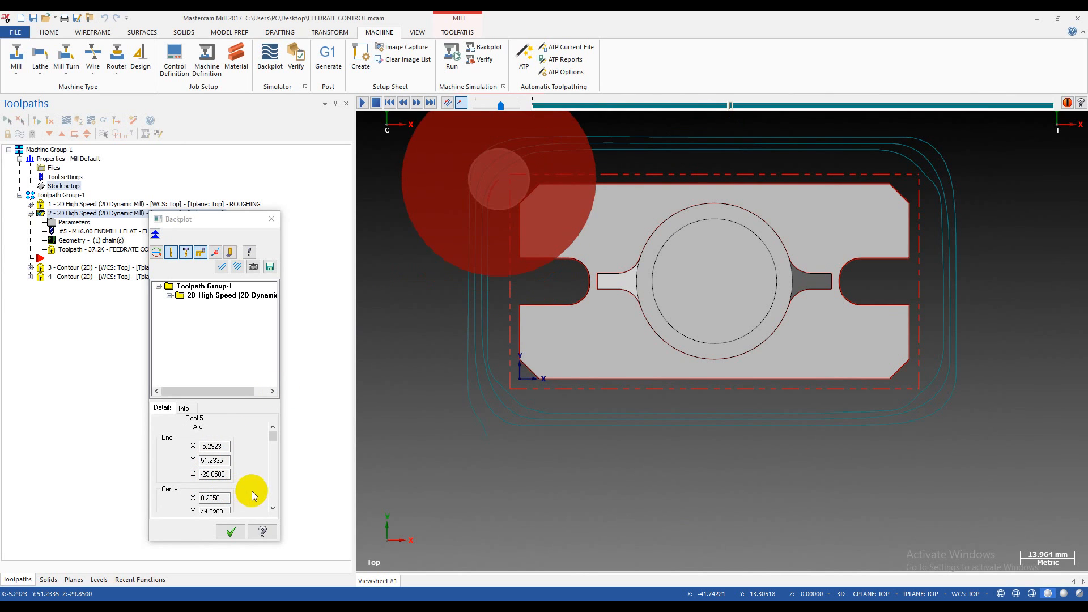
Step: Advance the backplot to the loops at the slot nearest the origin, enlarge the move details, and check the arc feedrates
key(s)
key(s)
mouse_move(739, 109)
mouse_down()
mouse_move(930, 108)
mouse_move(767, 126)
mouse_move(750, 141)
mouse_move(763, 141)
mouse_up()
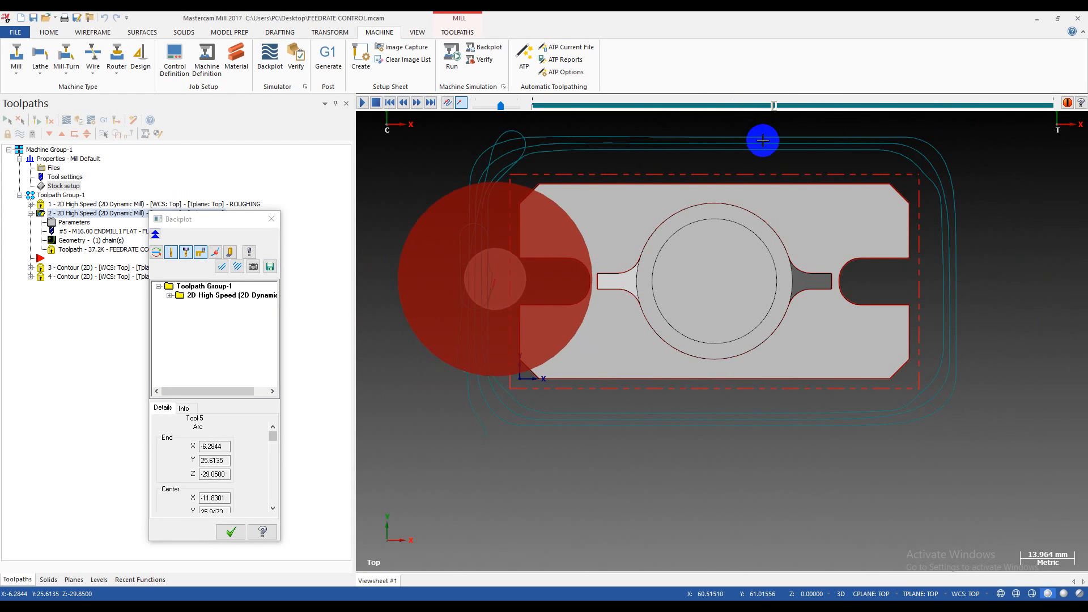
scroll(496, 305, up, 3)
scroll(273, 453, down, 5)
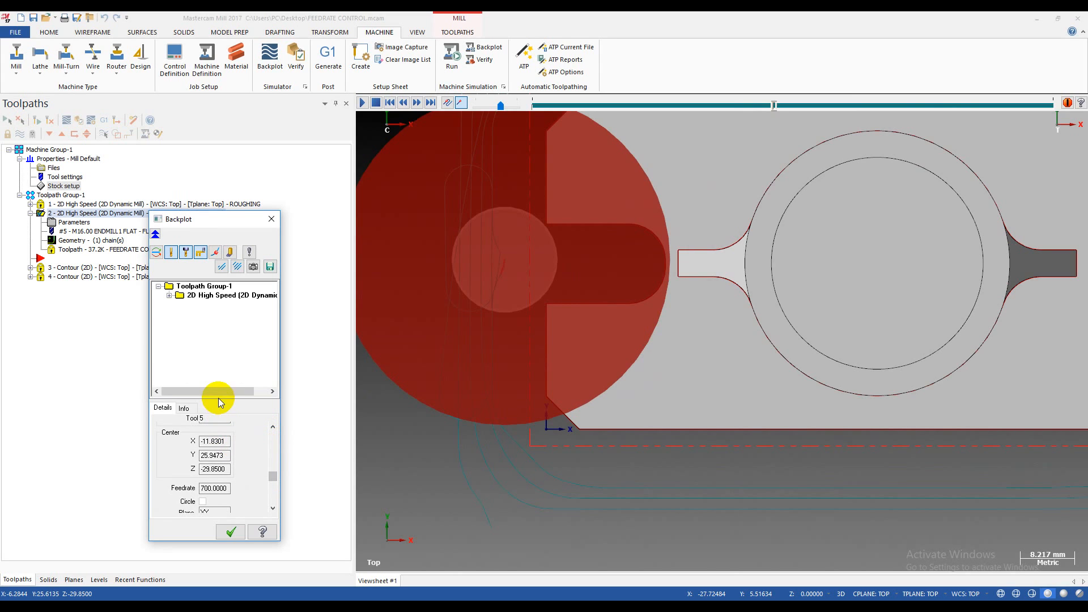
drag(217, 400, 218, 345)
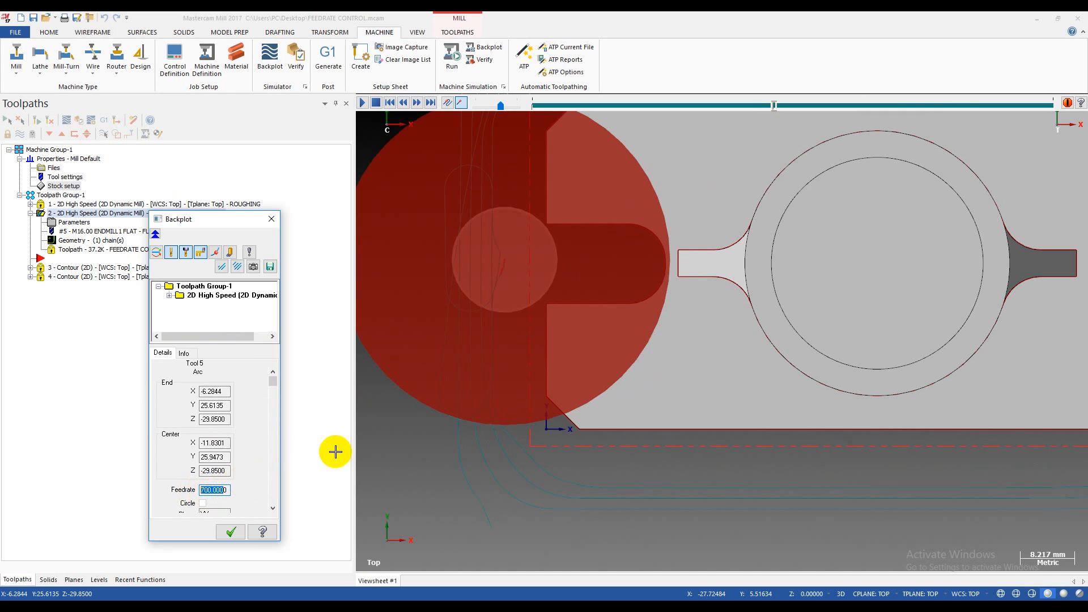
scroll(578, 279, up, 1)
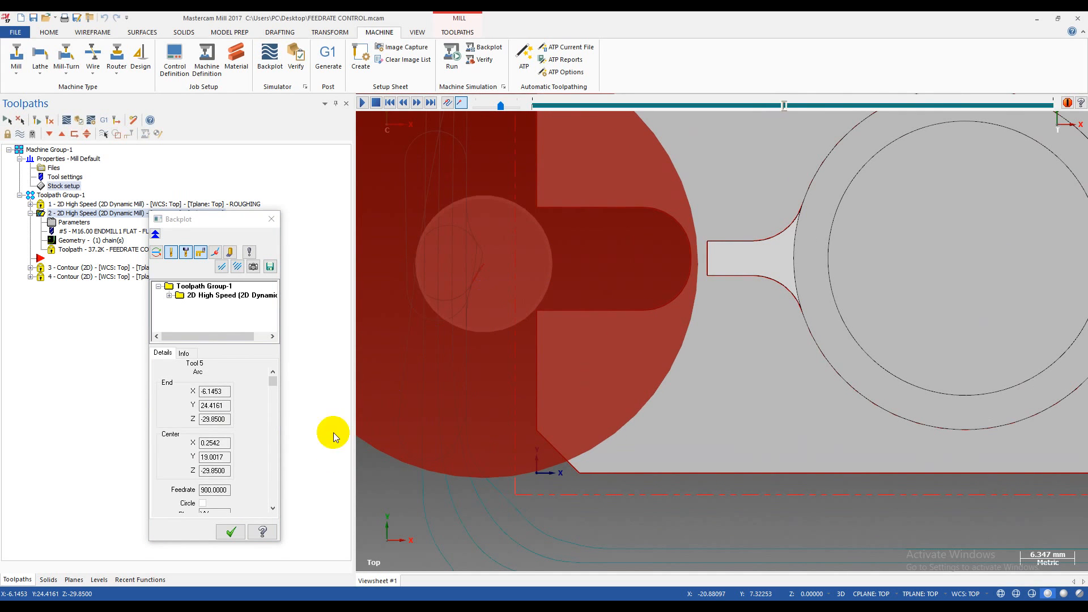
click(213, 491)
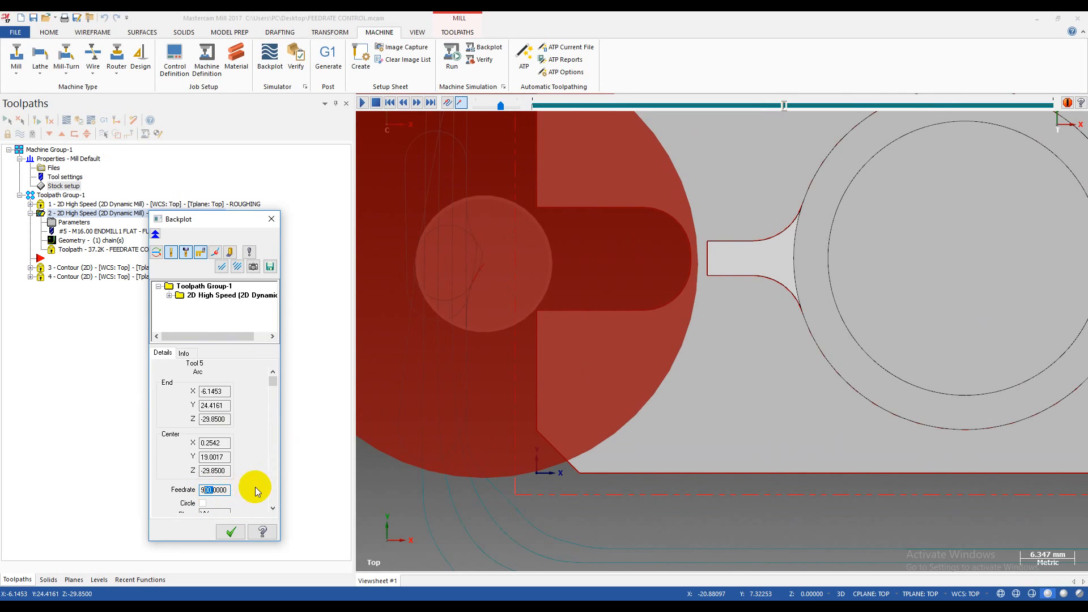
Step: Step to the next arc at the slot mouth and examine the tool's position and feedrate up close
click(553, 372)
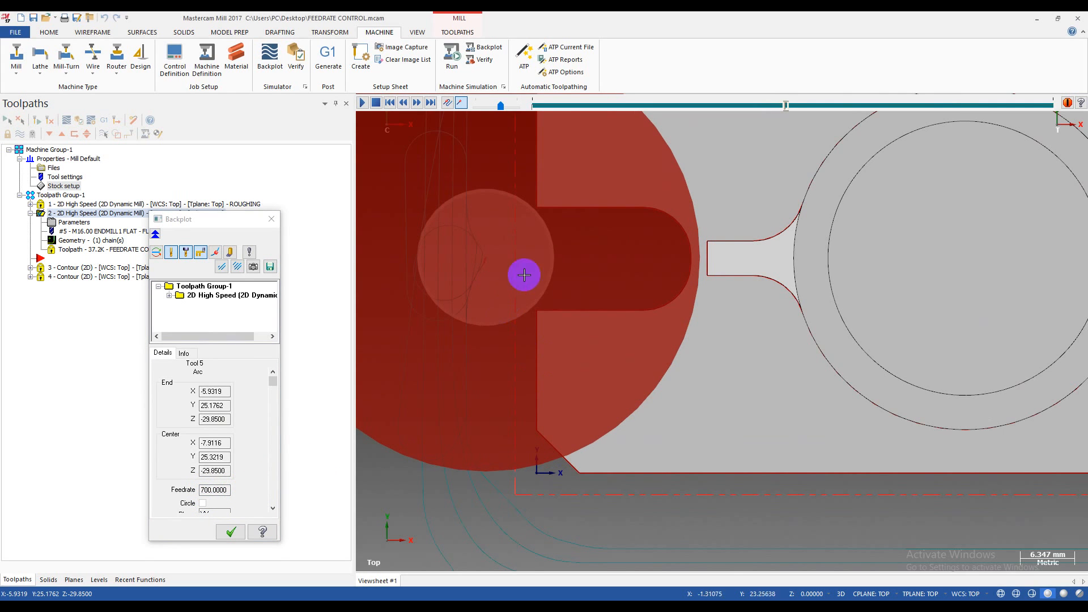
scroll(547, 212, up, 2)
scroll(547, 212, up, 2)
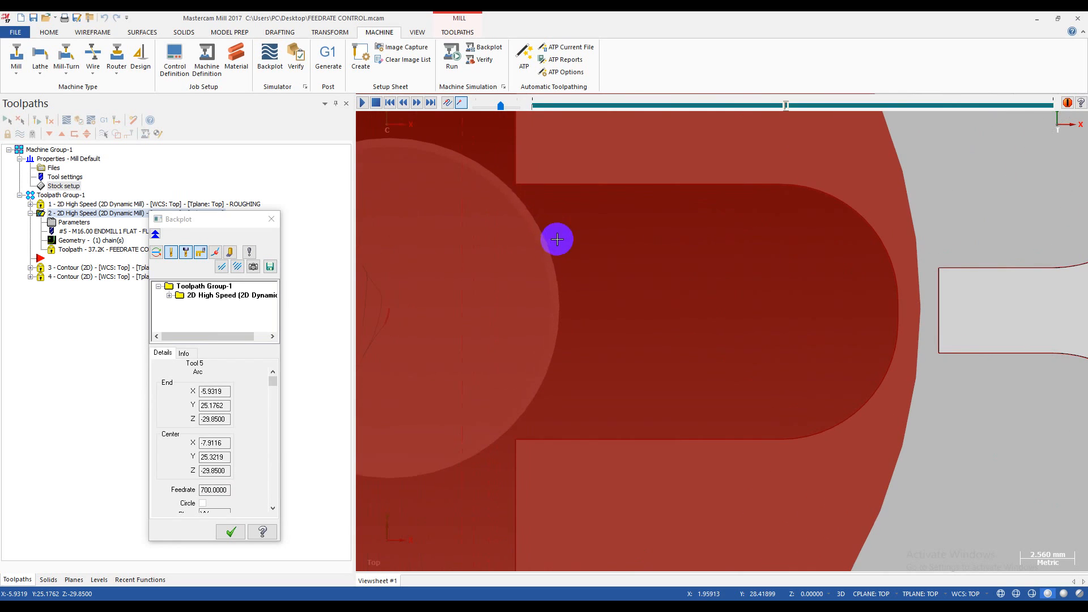
scroll(603, 314, down, 1)
scroll(604, 314, down, 2)
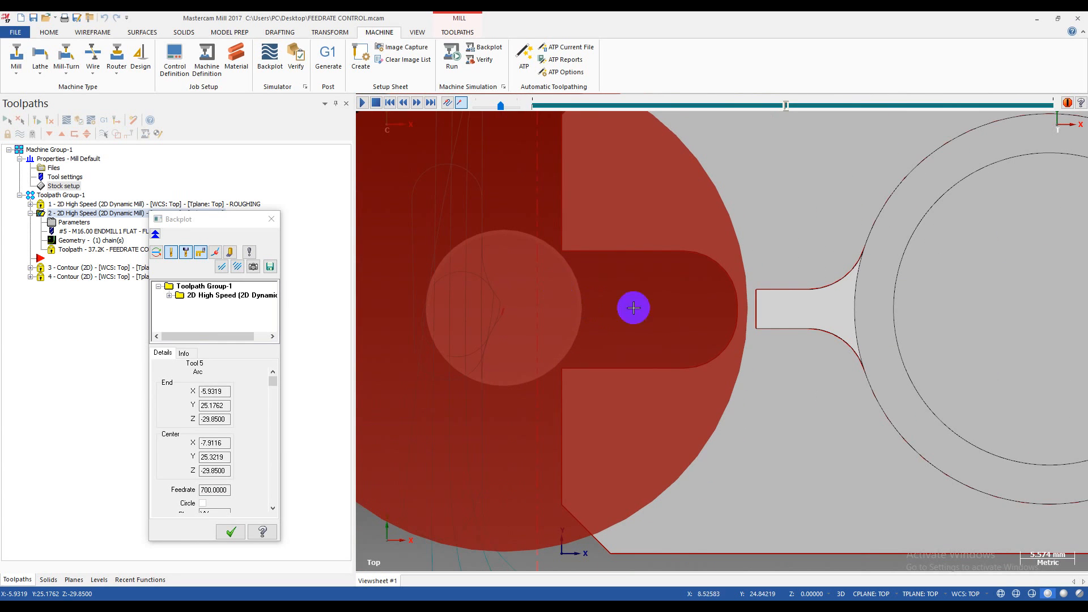
scroll(558, 361, down, 6)
Step: Close the backplot, restore the top view, and collapse the second 2D Dynamic Mill operation
middle_drag(556, 365, 593, 305)
key(Escape)
key(alt+1)
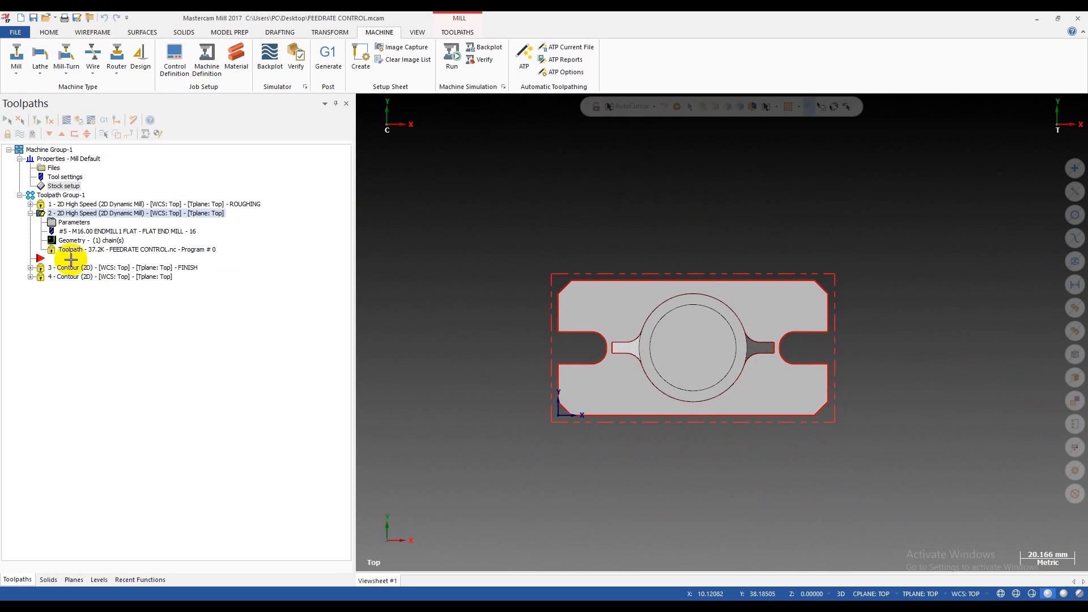
click(30, 213)
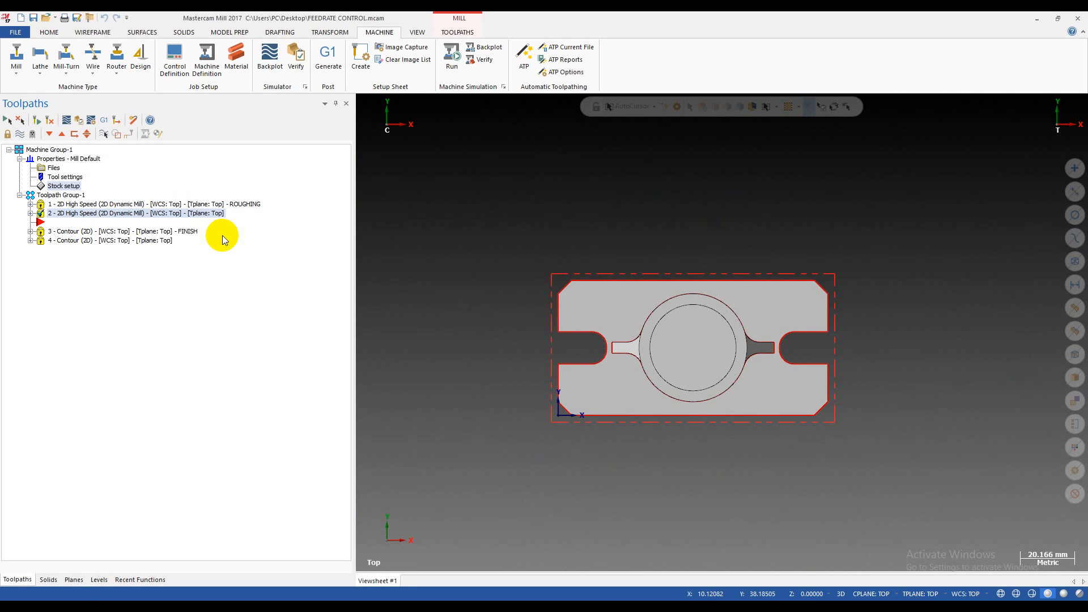
scroll(707, 372, up, 4)
middle_drag(519, 416, 530, 361)
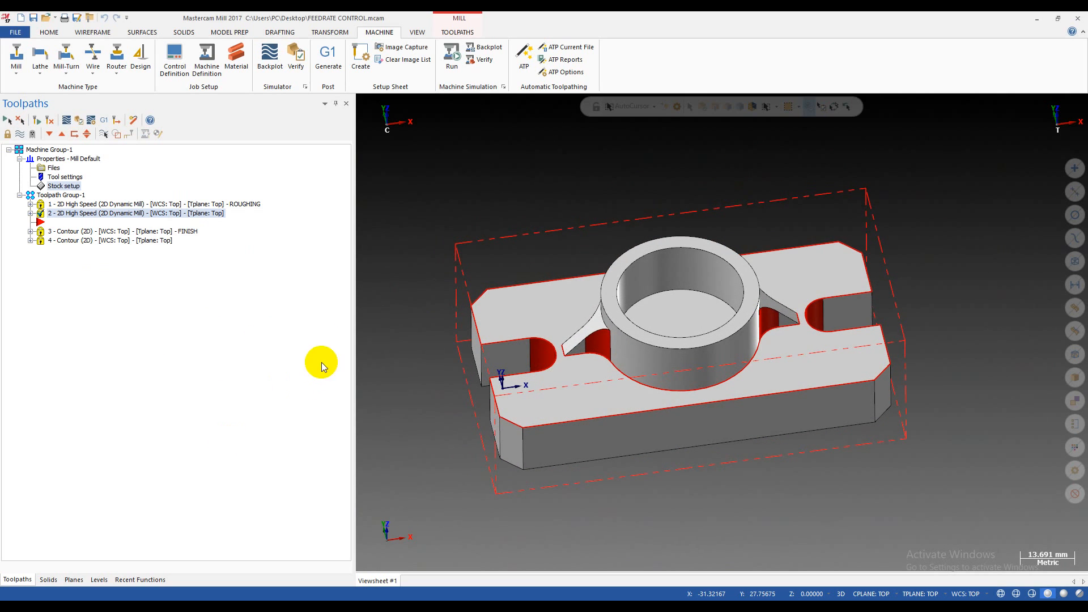
scroll(408, 336, down, 1)
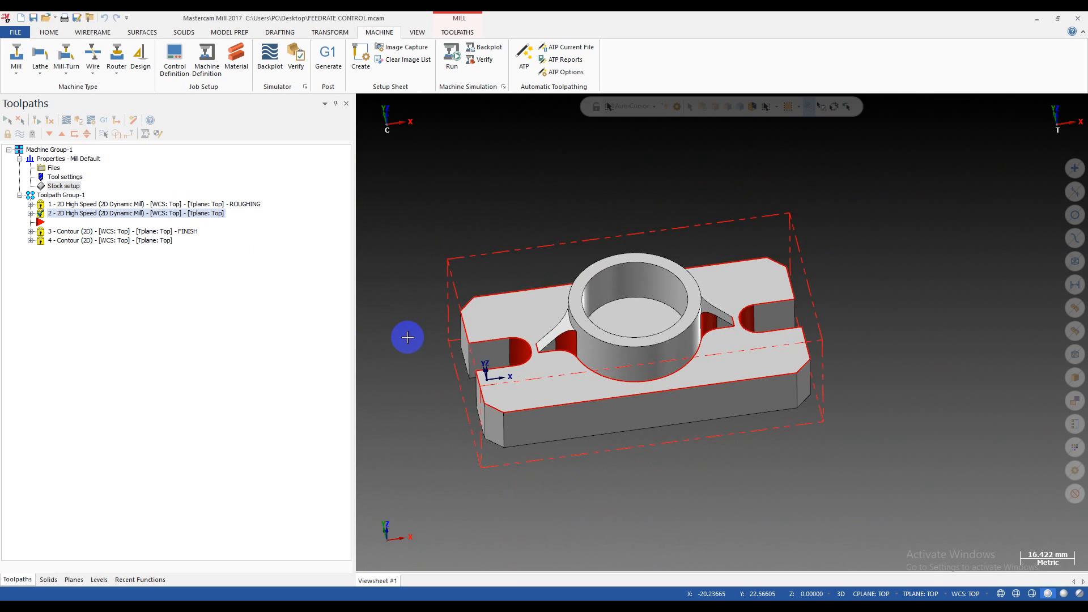
scroll(407, 337, down, 1)
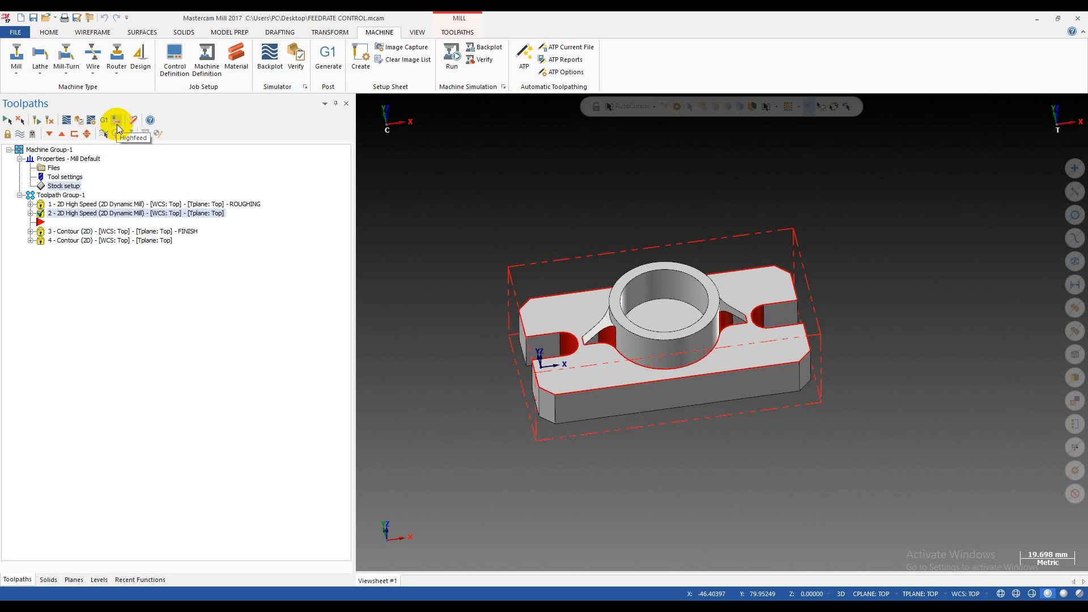
middle_drag(469, 304, 552, 316)
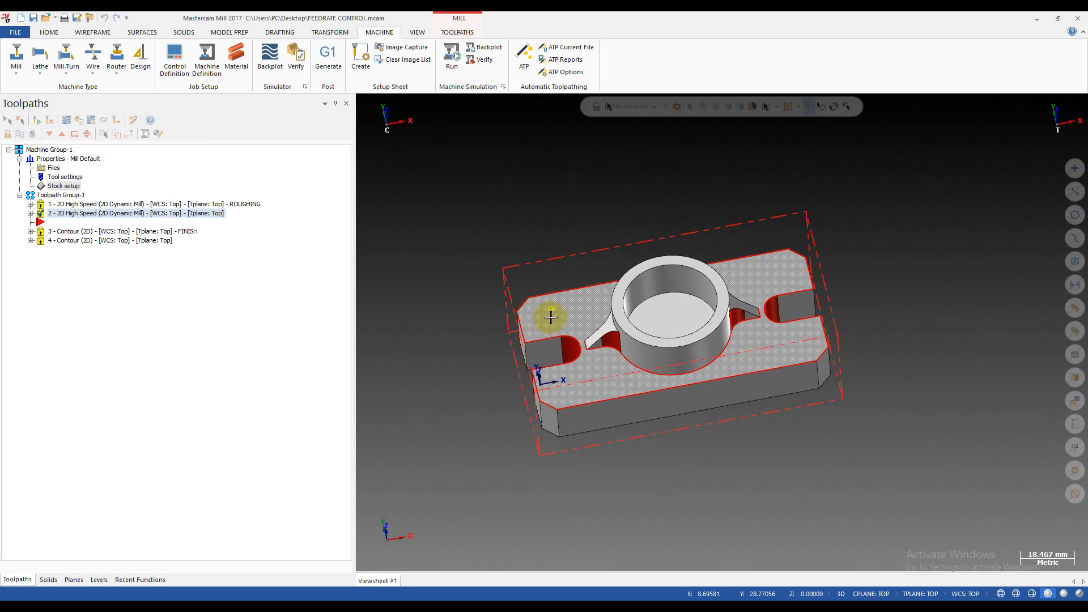
Step: Move the insert arrow to the end of the operation list and select both 2D contour operations
drag(43, 222, 46, 264)
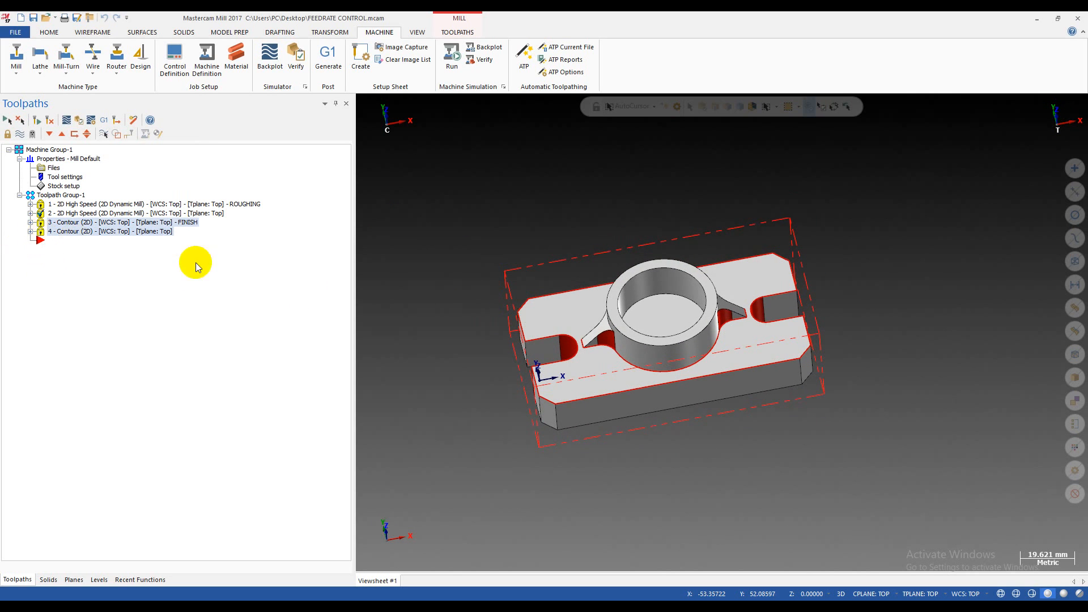
middle_drag(680, 486, 570, 352)
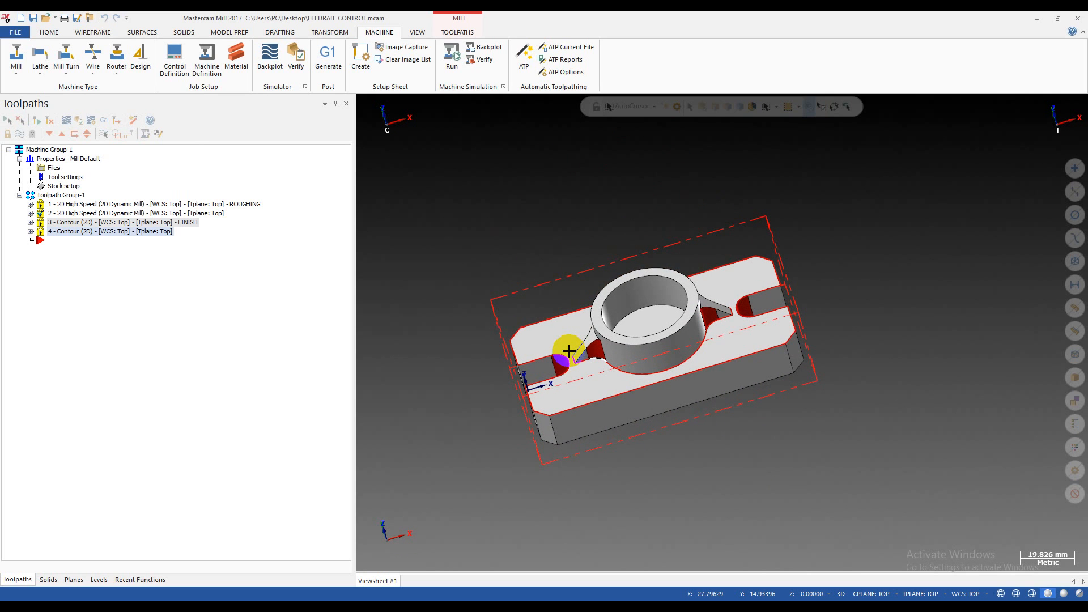